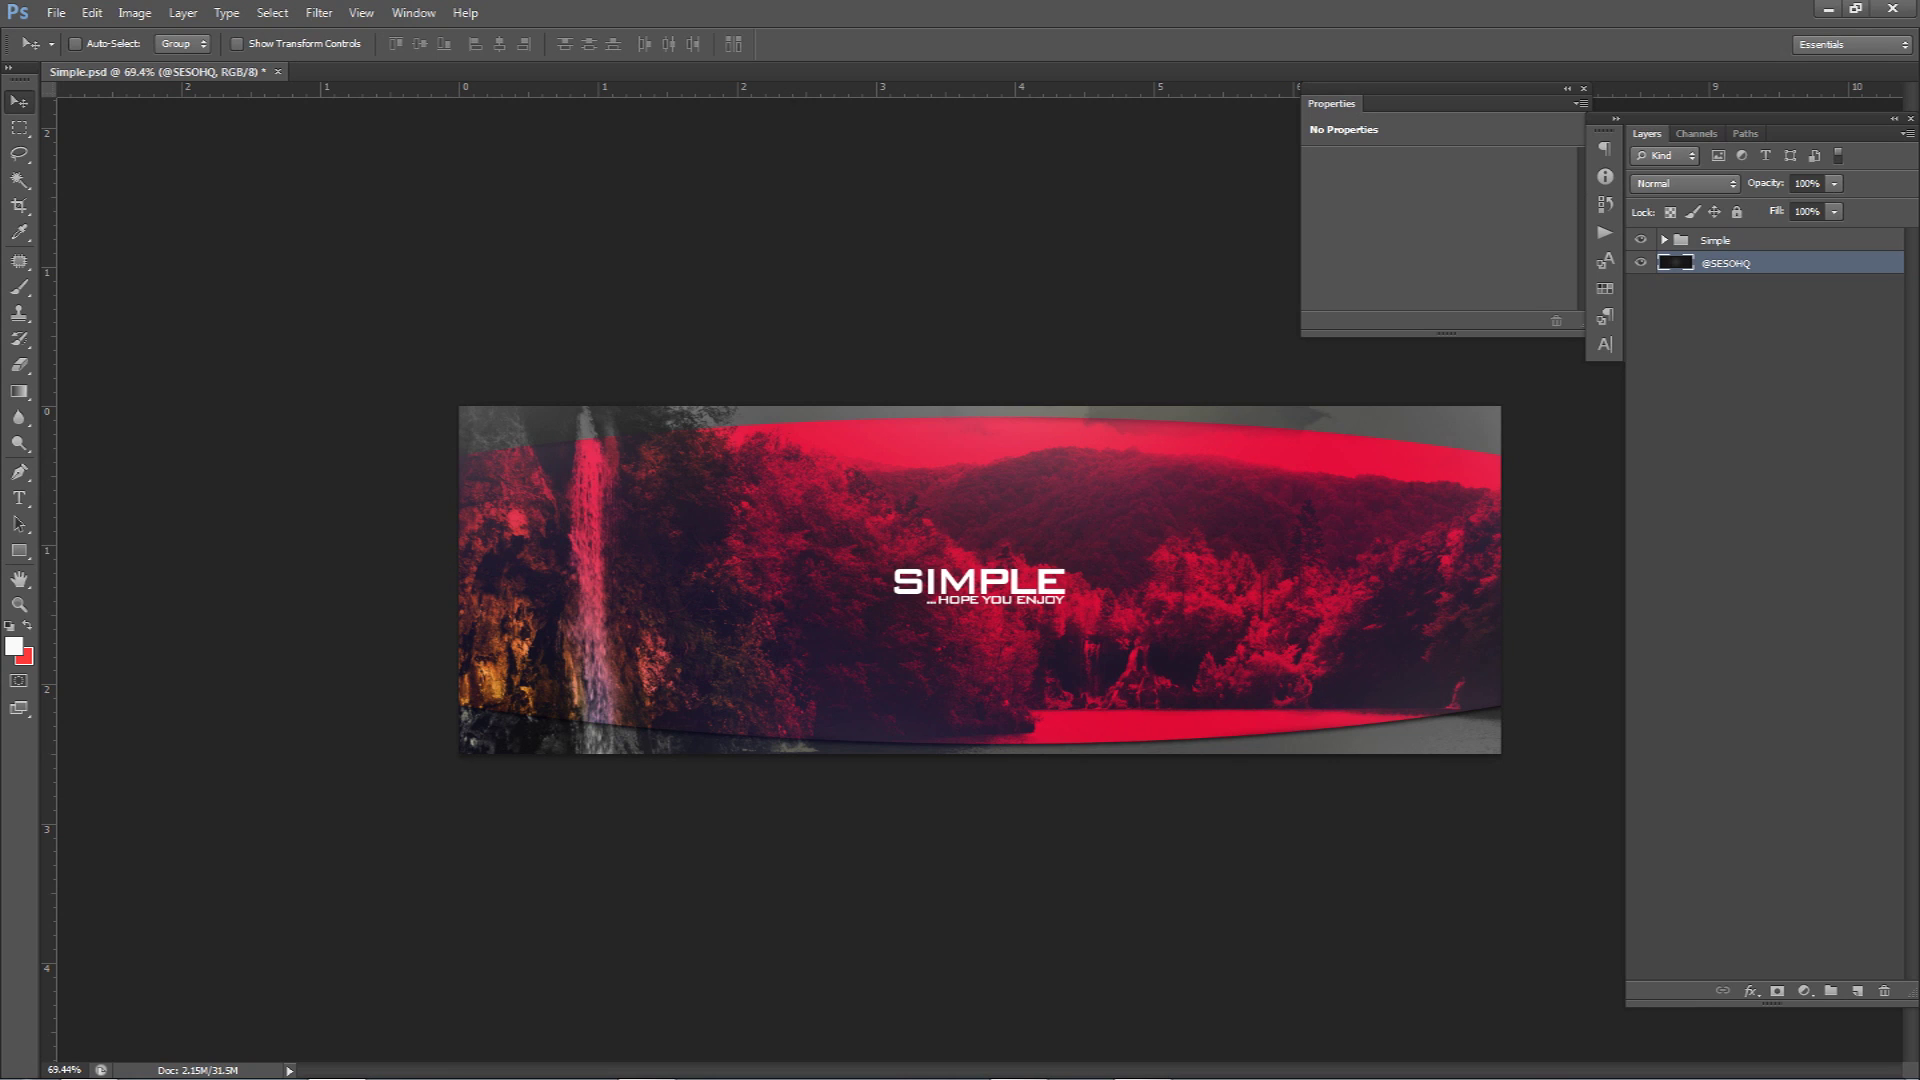
key(ctrl+v)
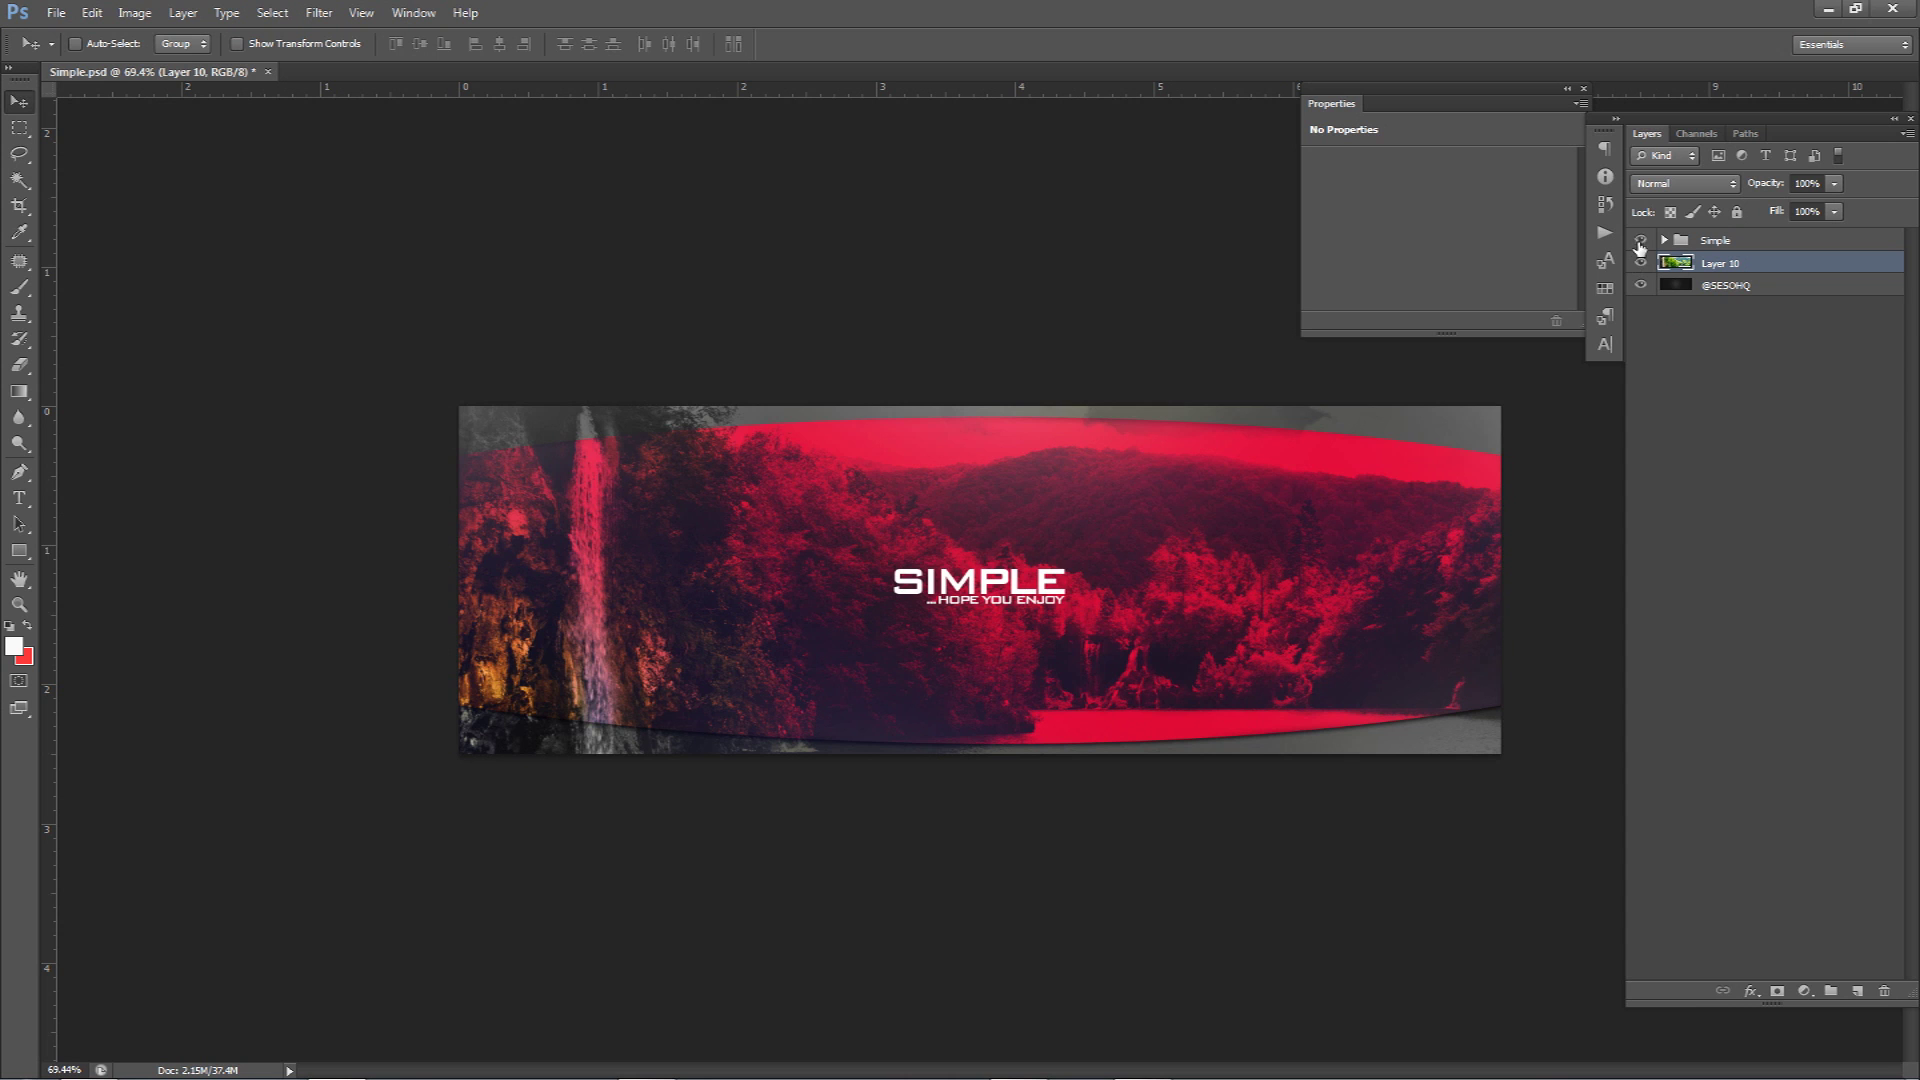
click(1640, 240)
drag(1180, 570, 1279, 399)
Collapse the Properties panel to clear the view and scale the photo down to about the banner's width with Free Transform.
key(ctrl+t)
key(ctrl+minus)
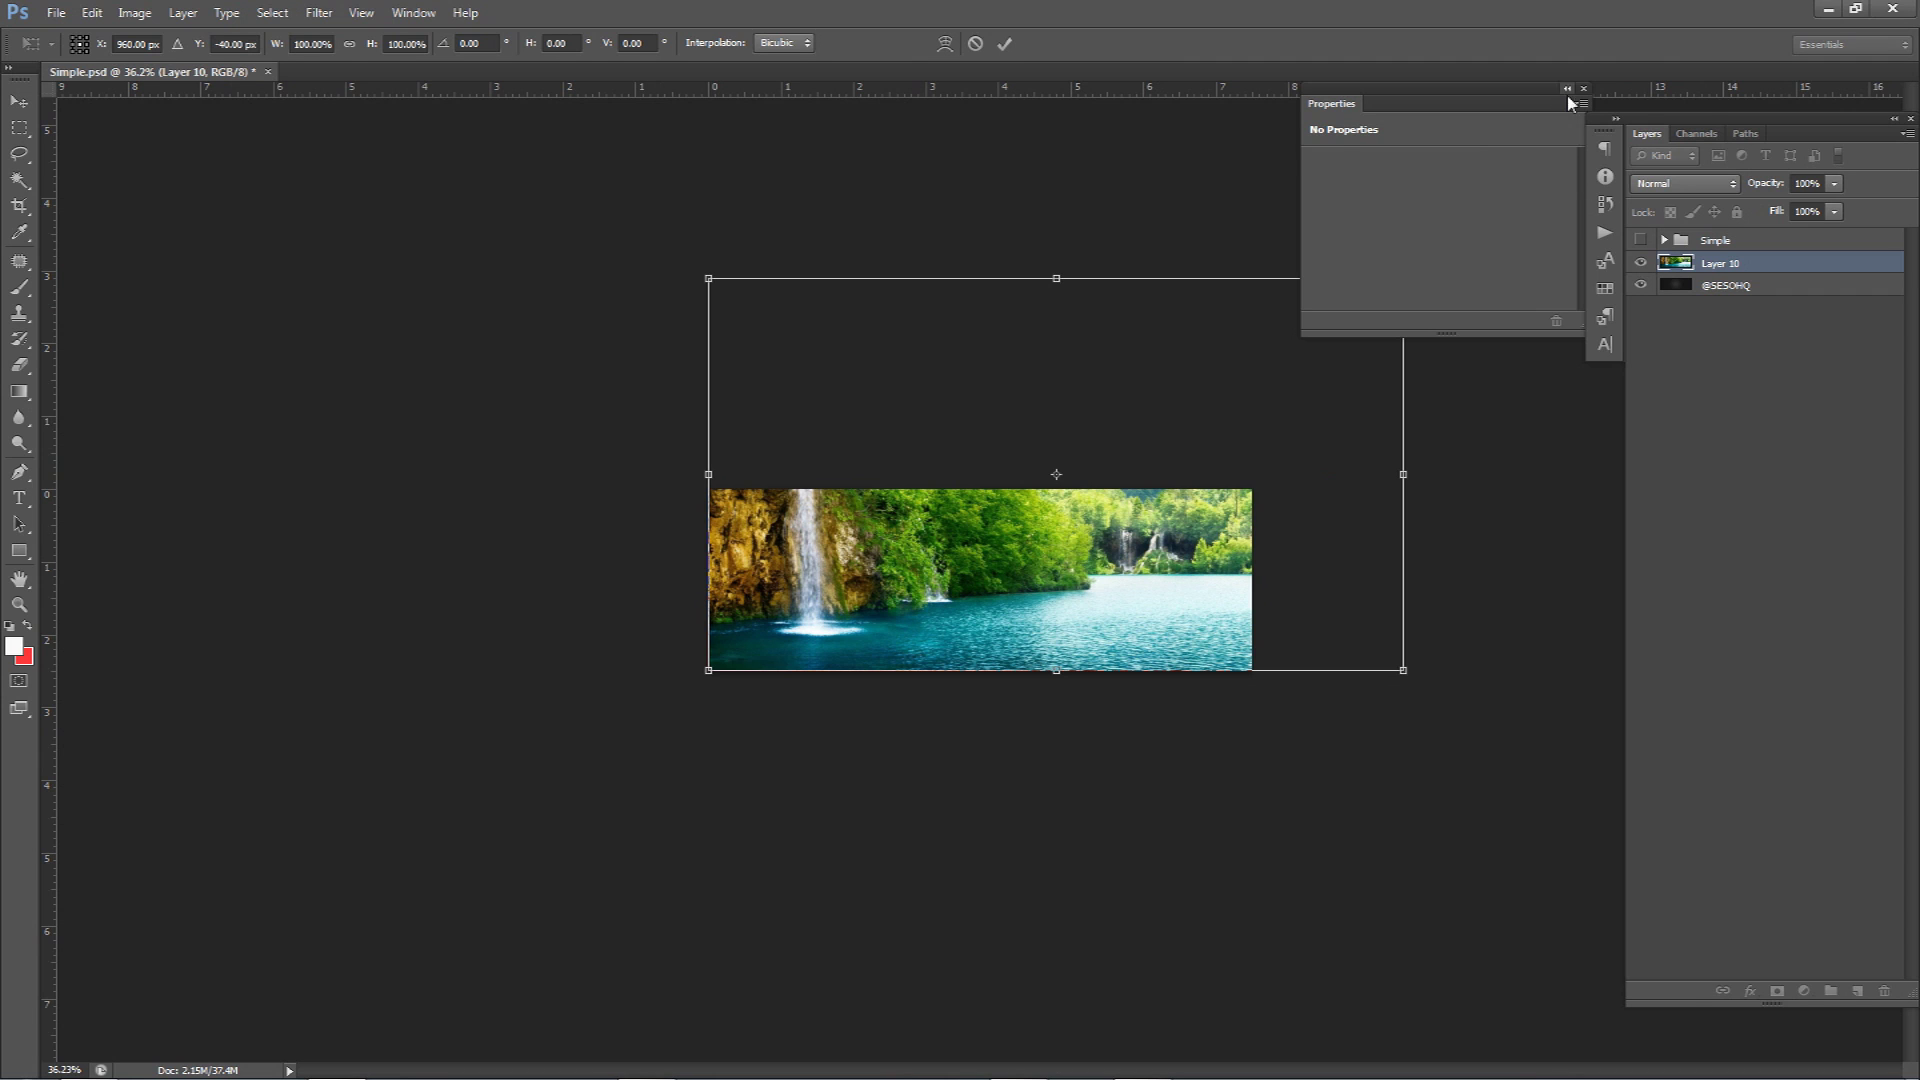
drag(1305, 152, 1379, 152)
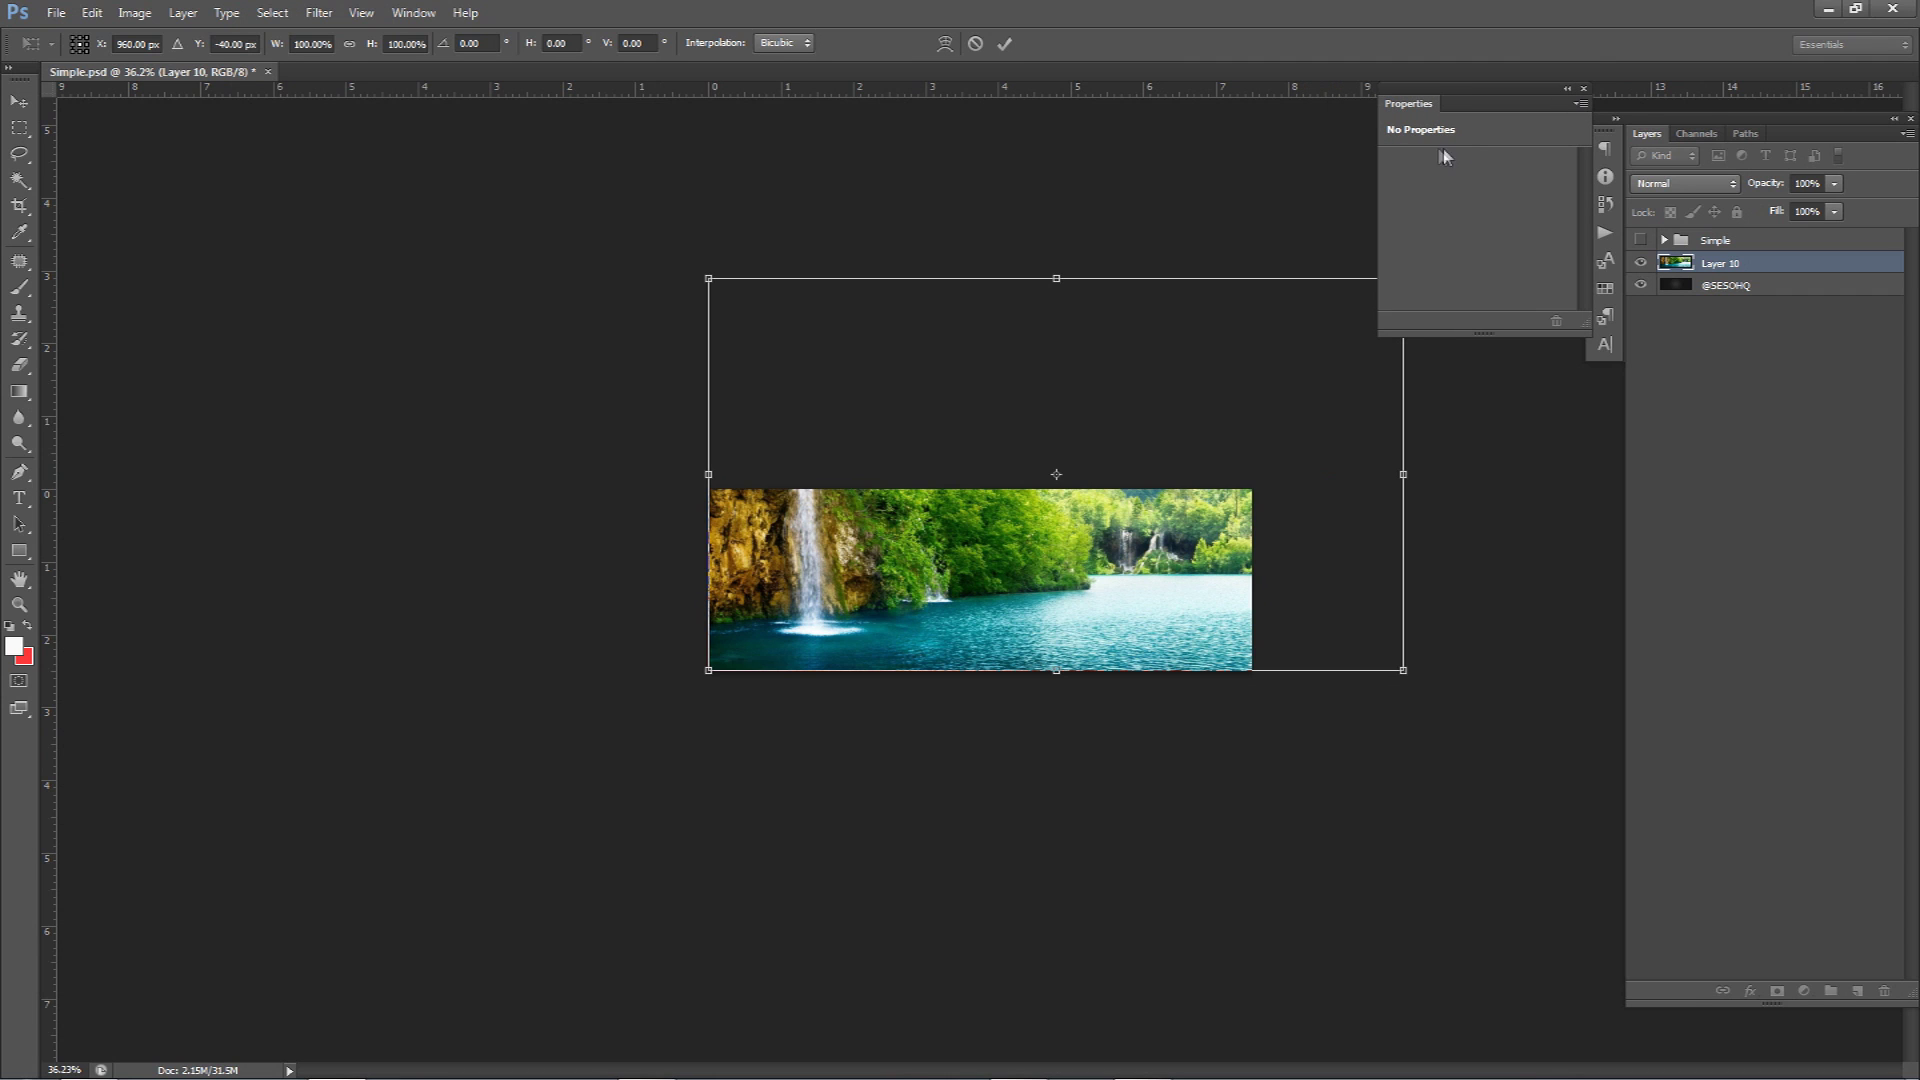
drag(1513, 96, 1596, 124)
click(1575, 119)
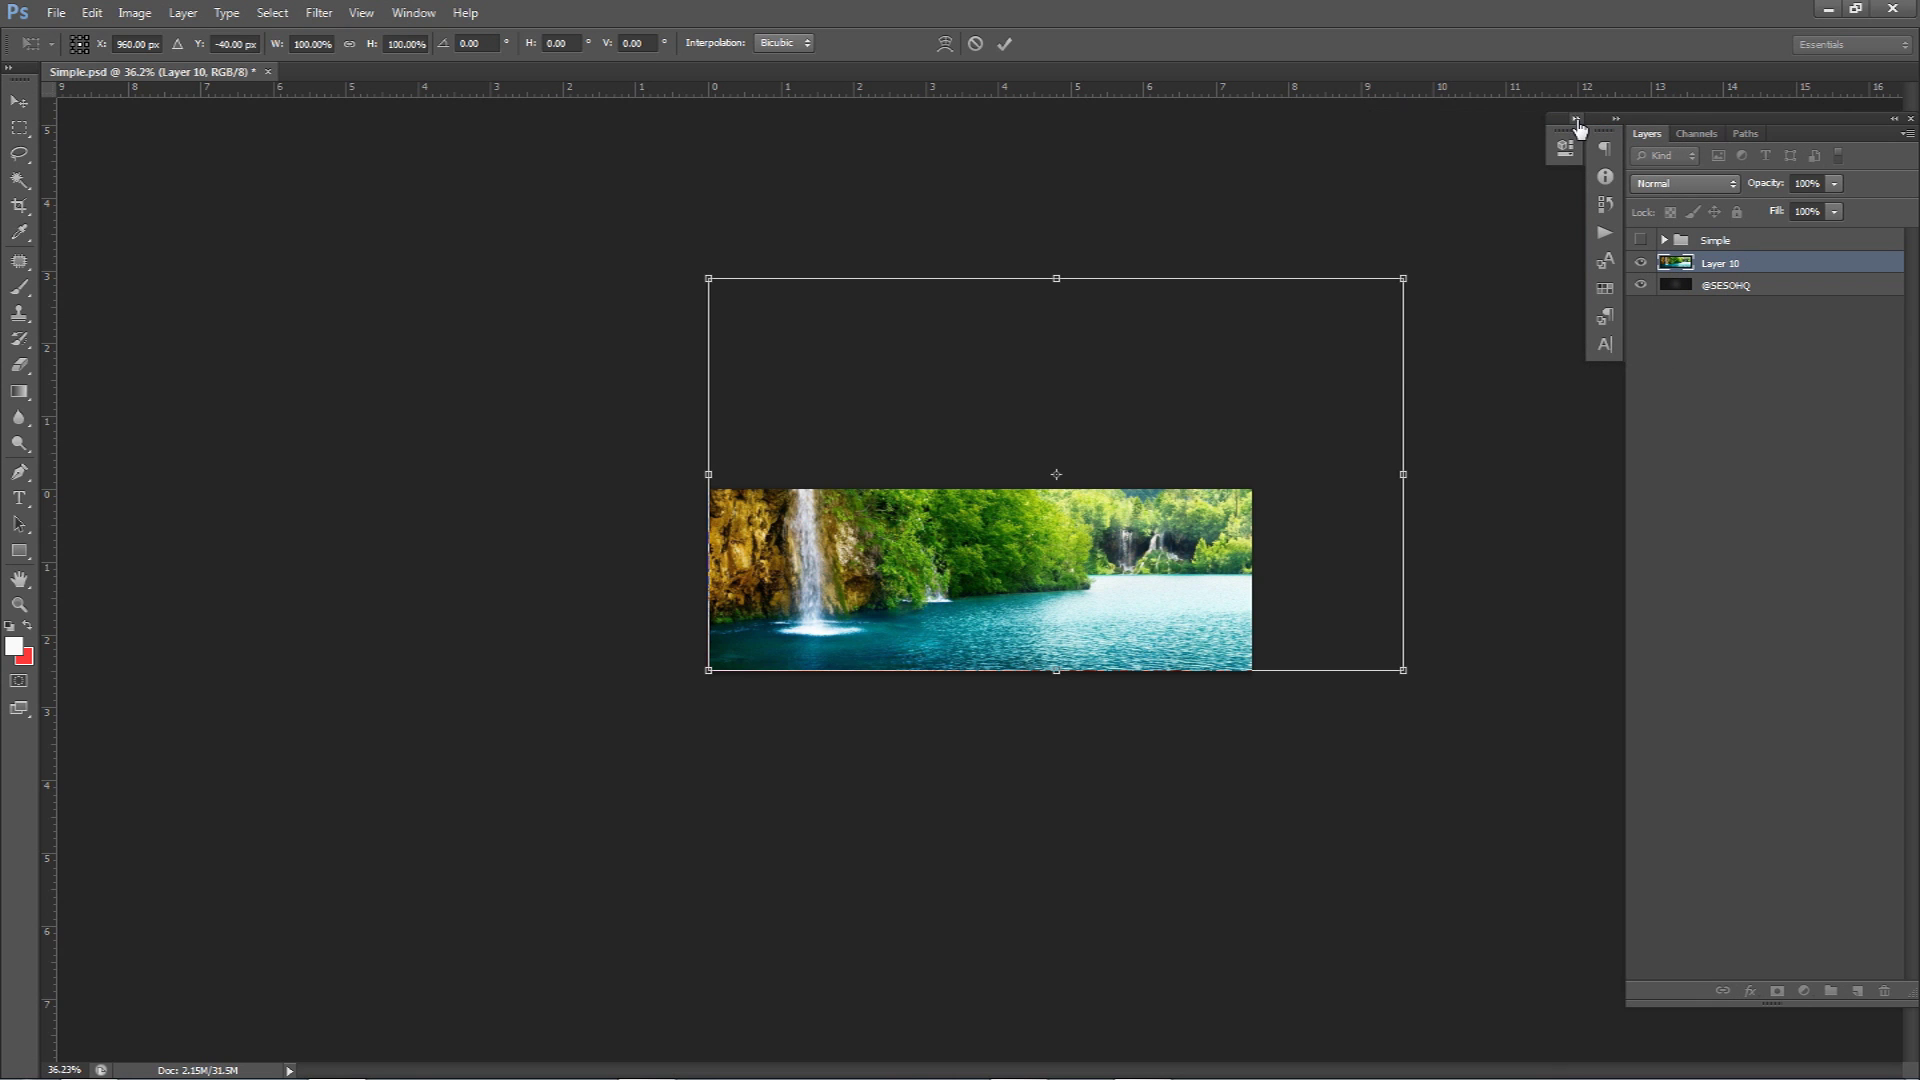
drag(1420, 268, 1282, 398)
key(Return)
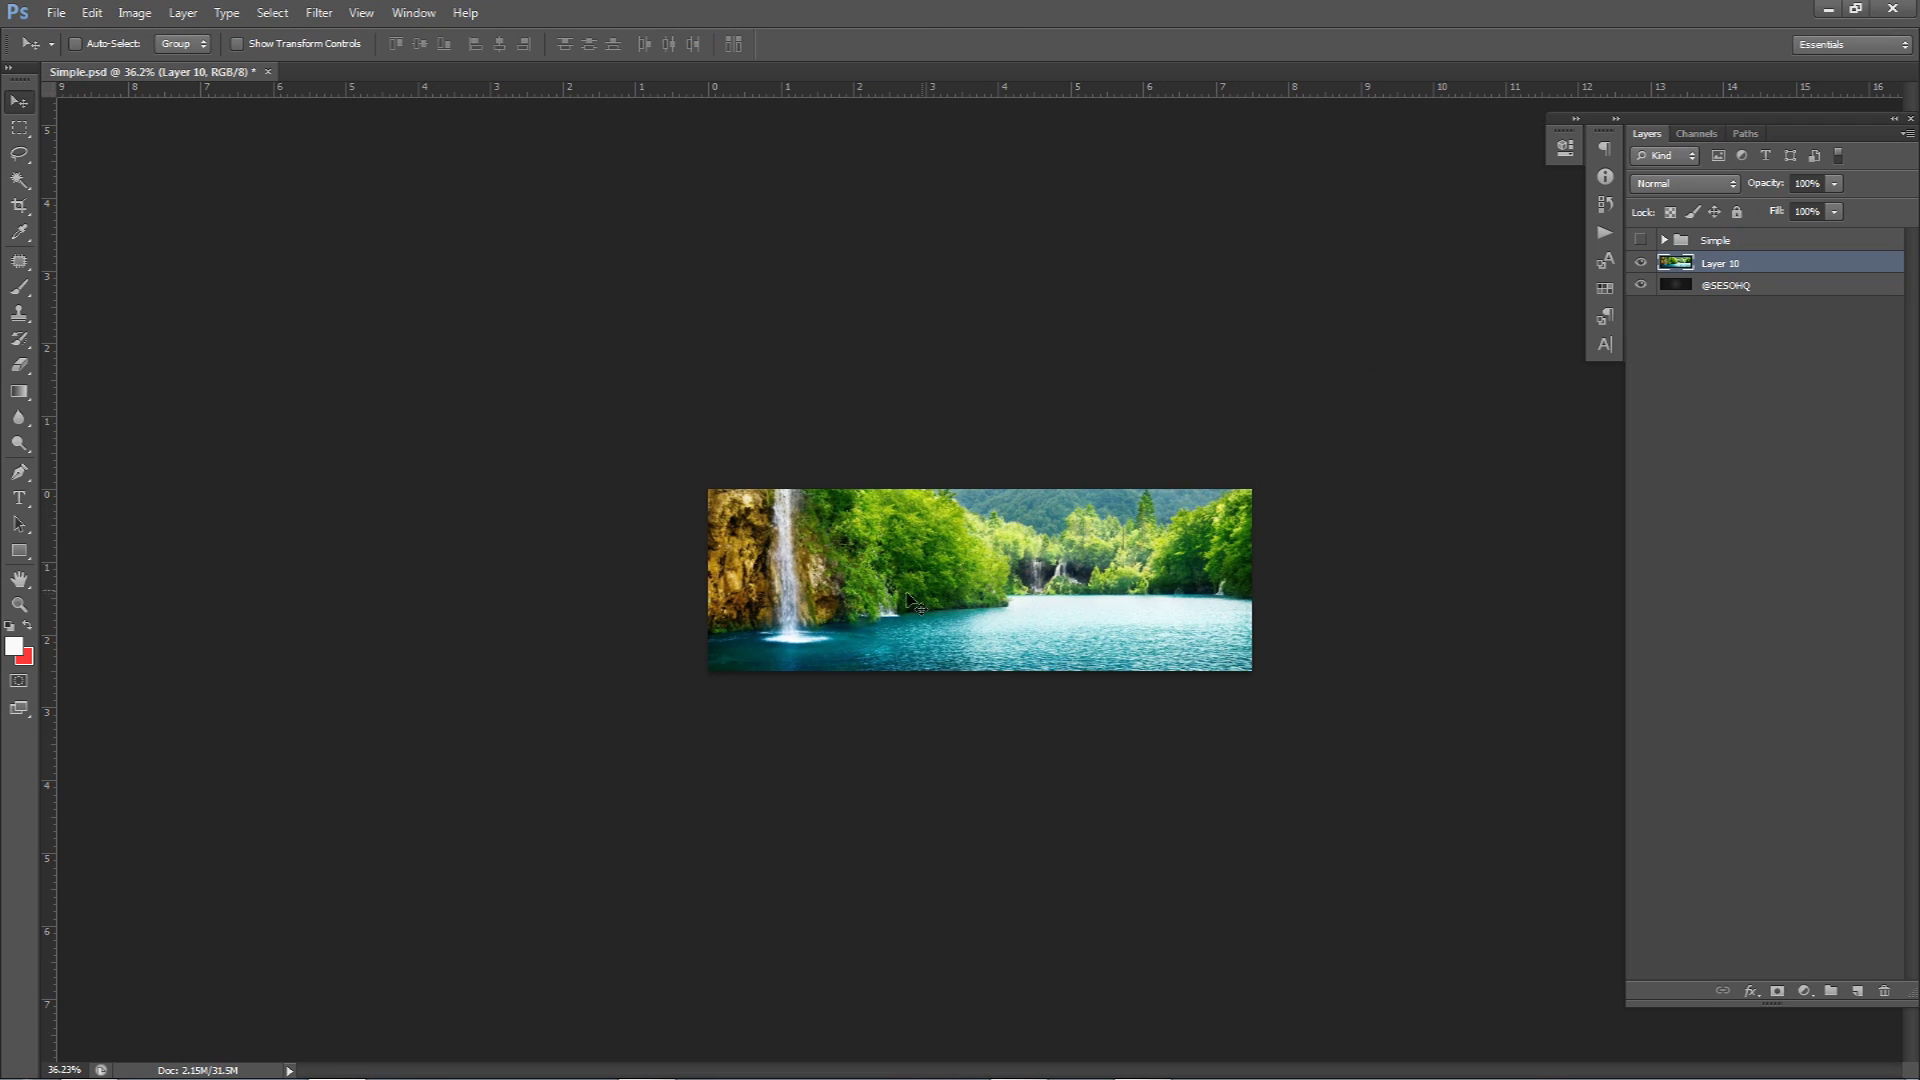
Move the photo down until the sky shows above the hills, comparing its placement with the Simple group.
key(ctrl+0)
drag(998, 549, 1004, 605)
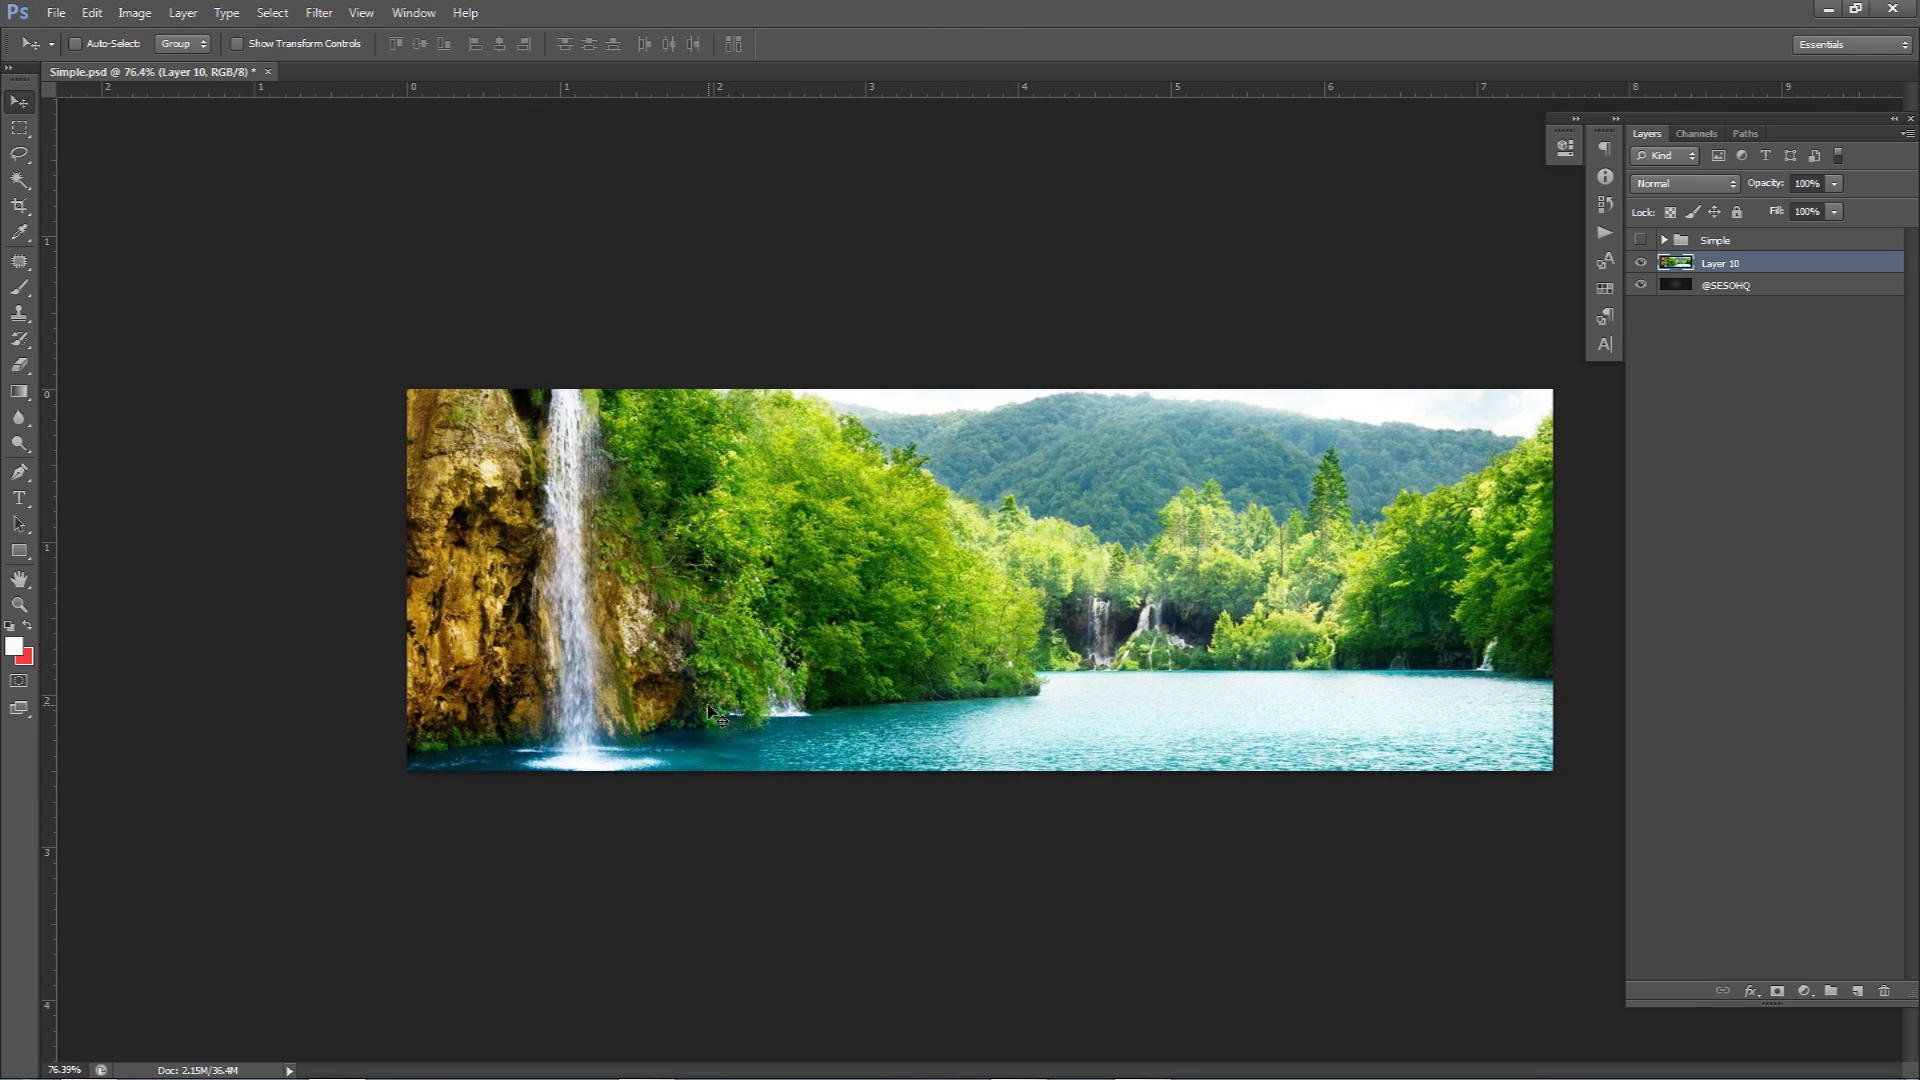
drag(982, 632, 916, 644)
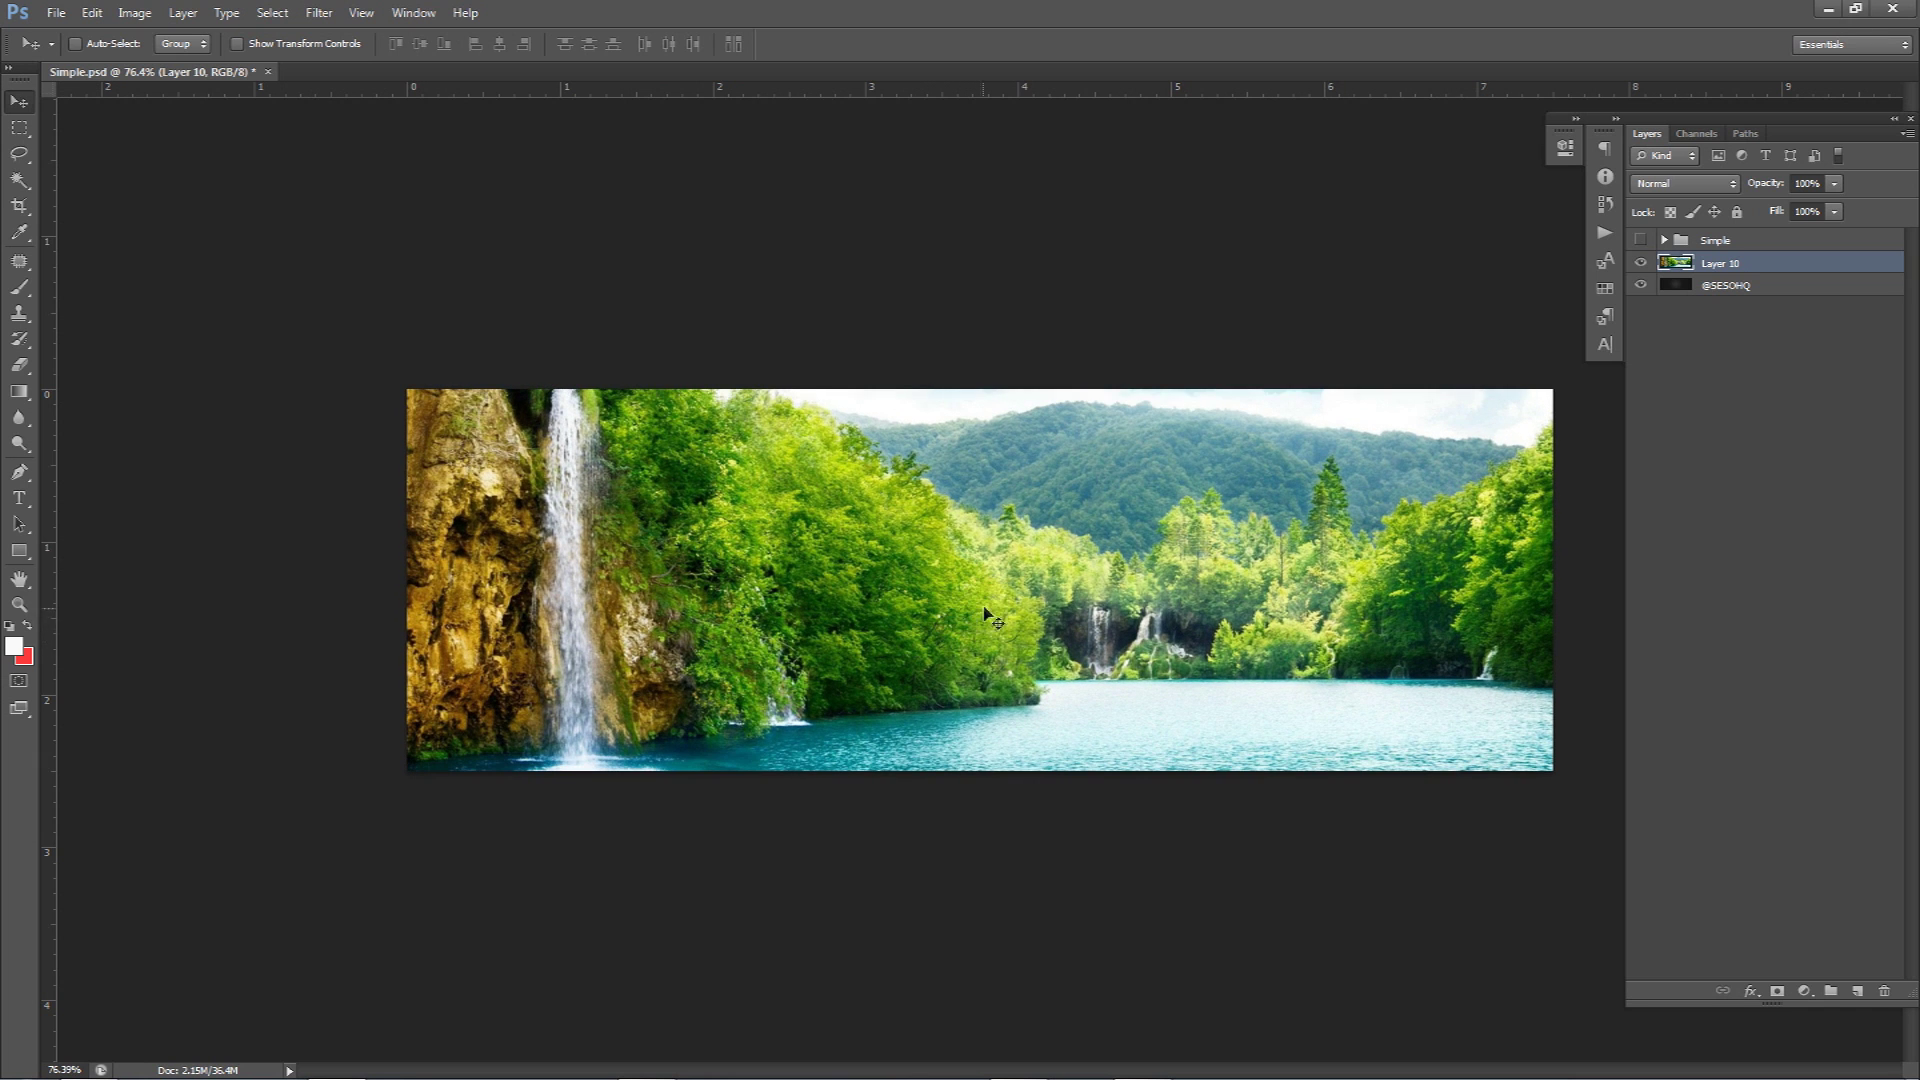
click(1639, 240)
click(1639, 240)
drag(1098, 597, 1097, 612)
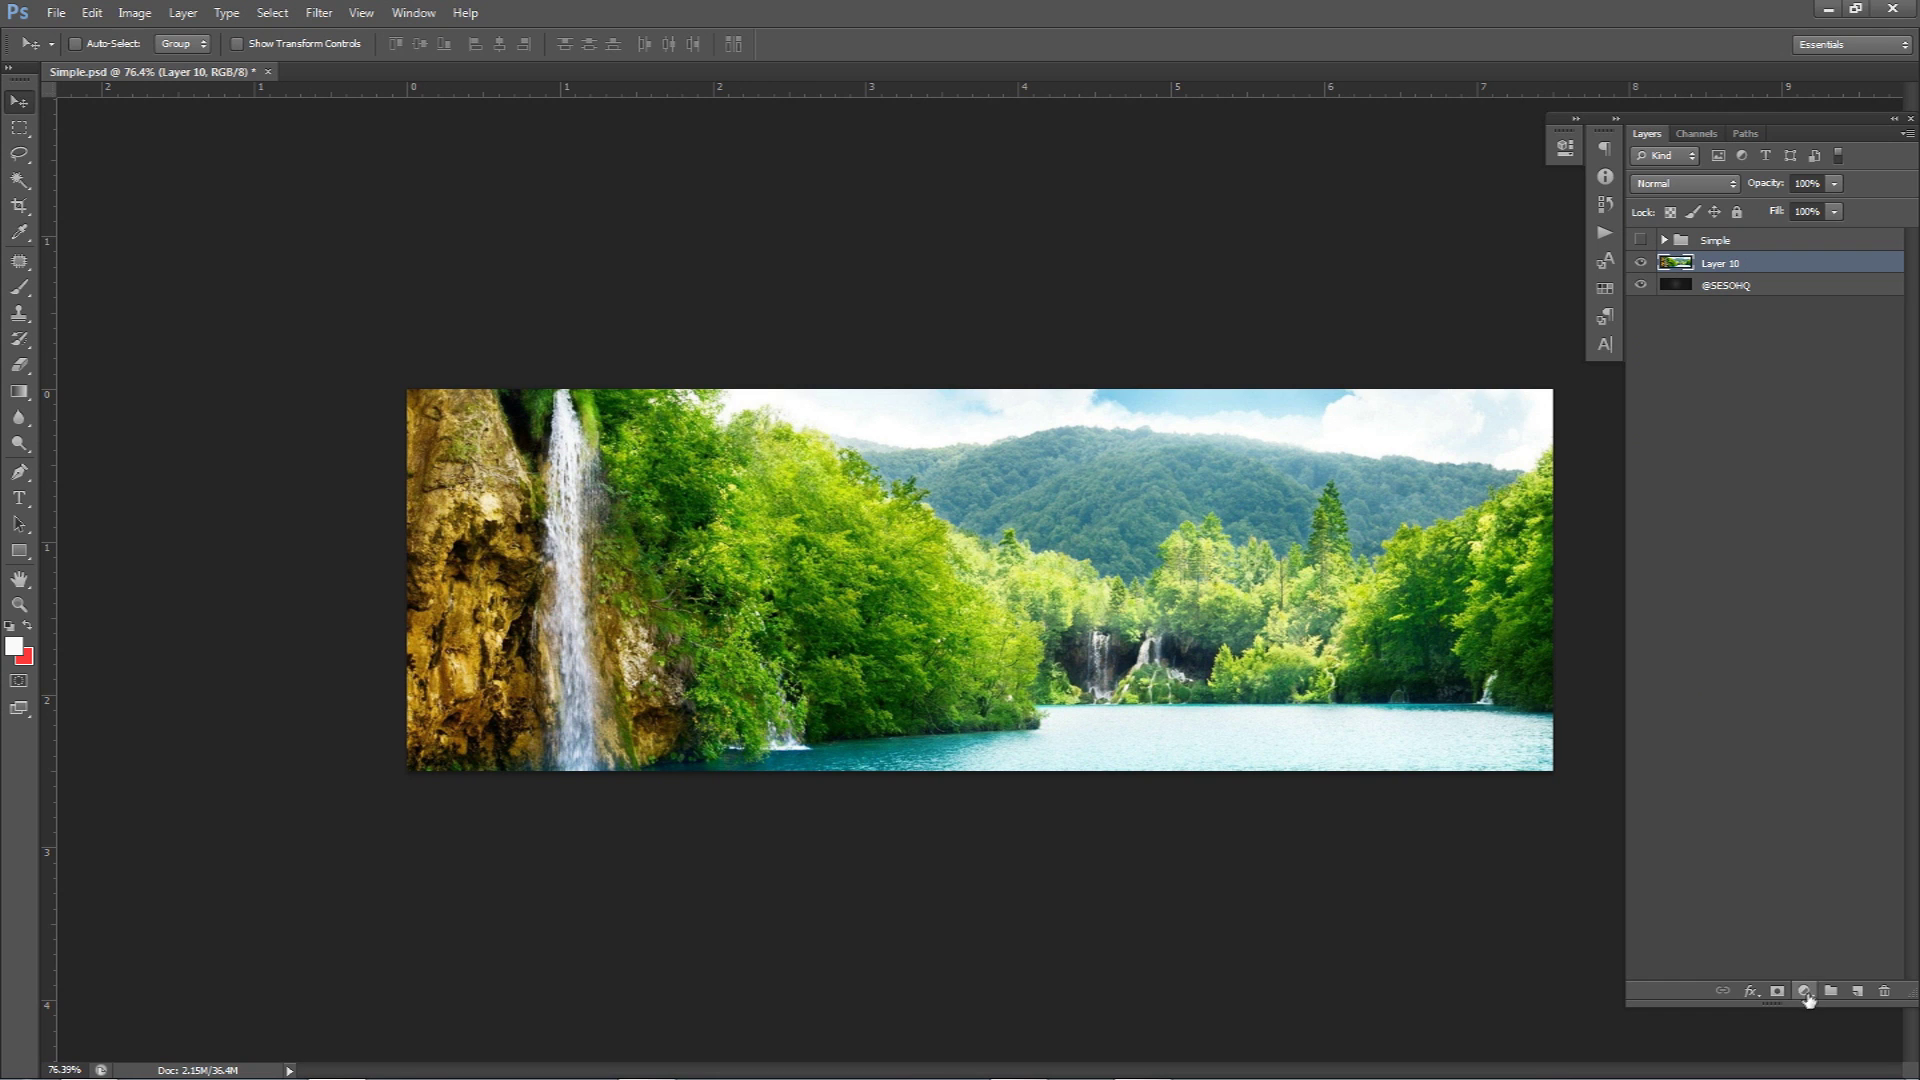
Add a Brightness/Contrast adjustment layer above the waterfall photo.
click(1803, 991)
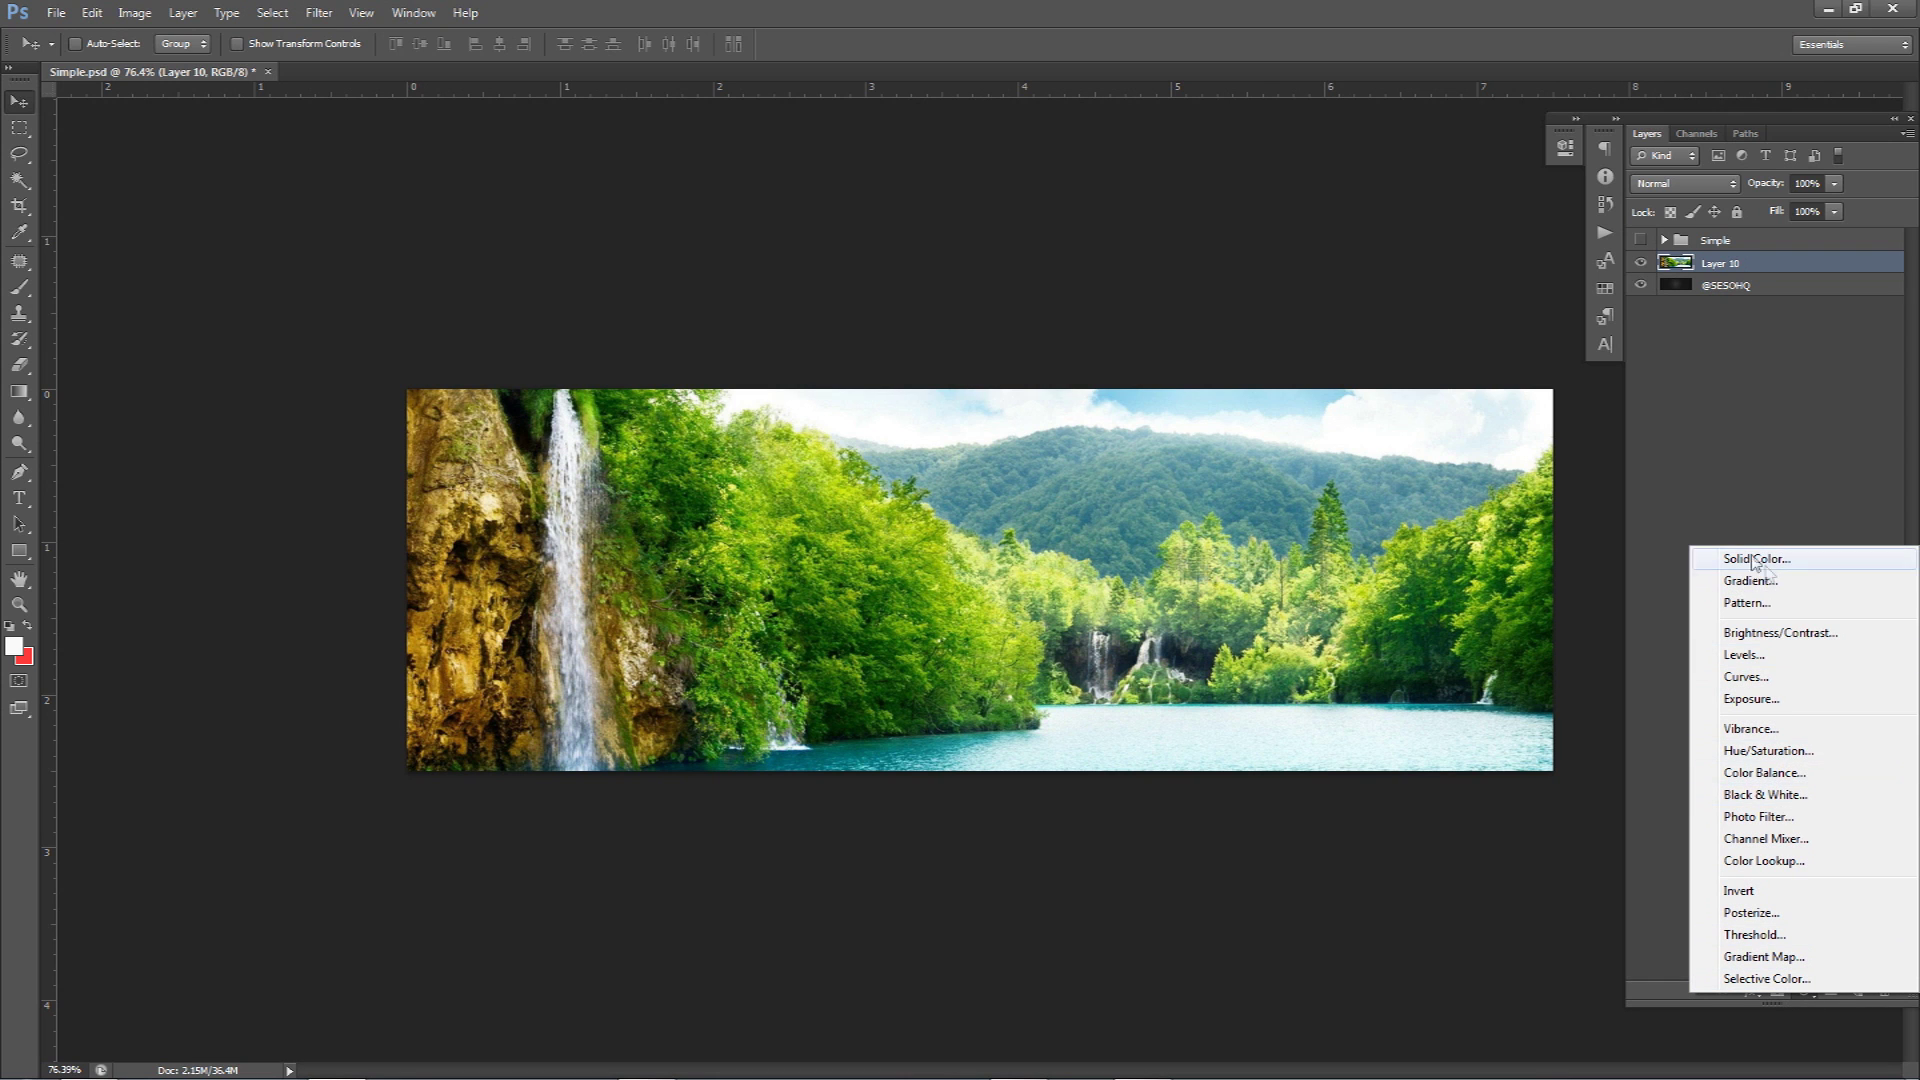
click(134, 12)
click(134, 12)
mouse_move(165, 63)
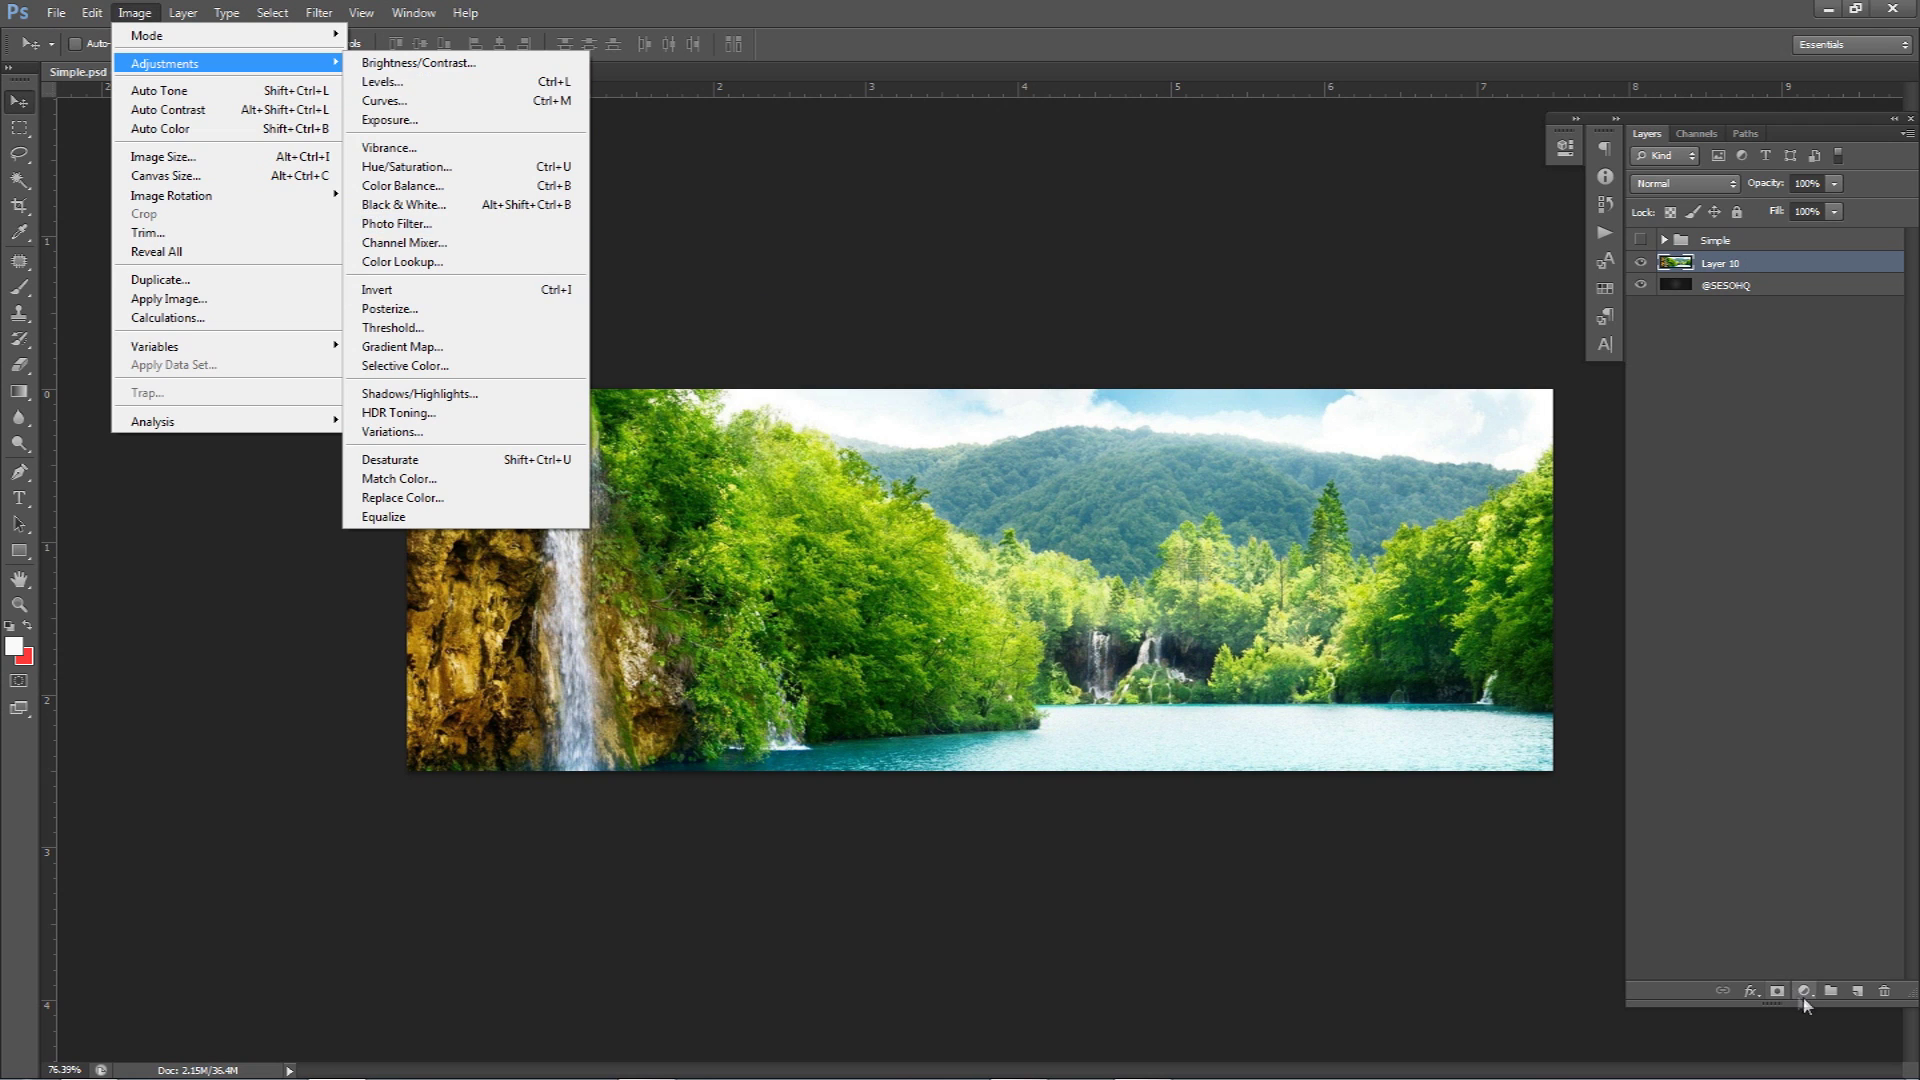
click(1803, 990)
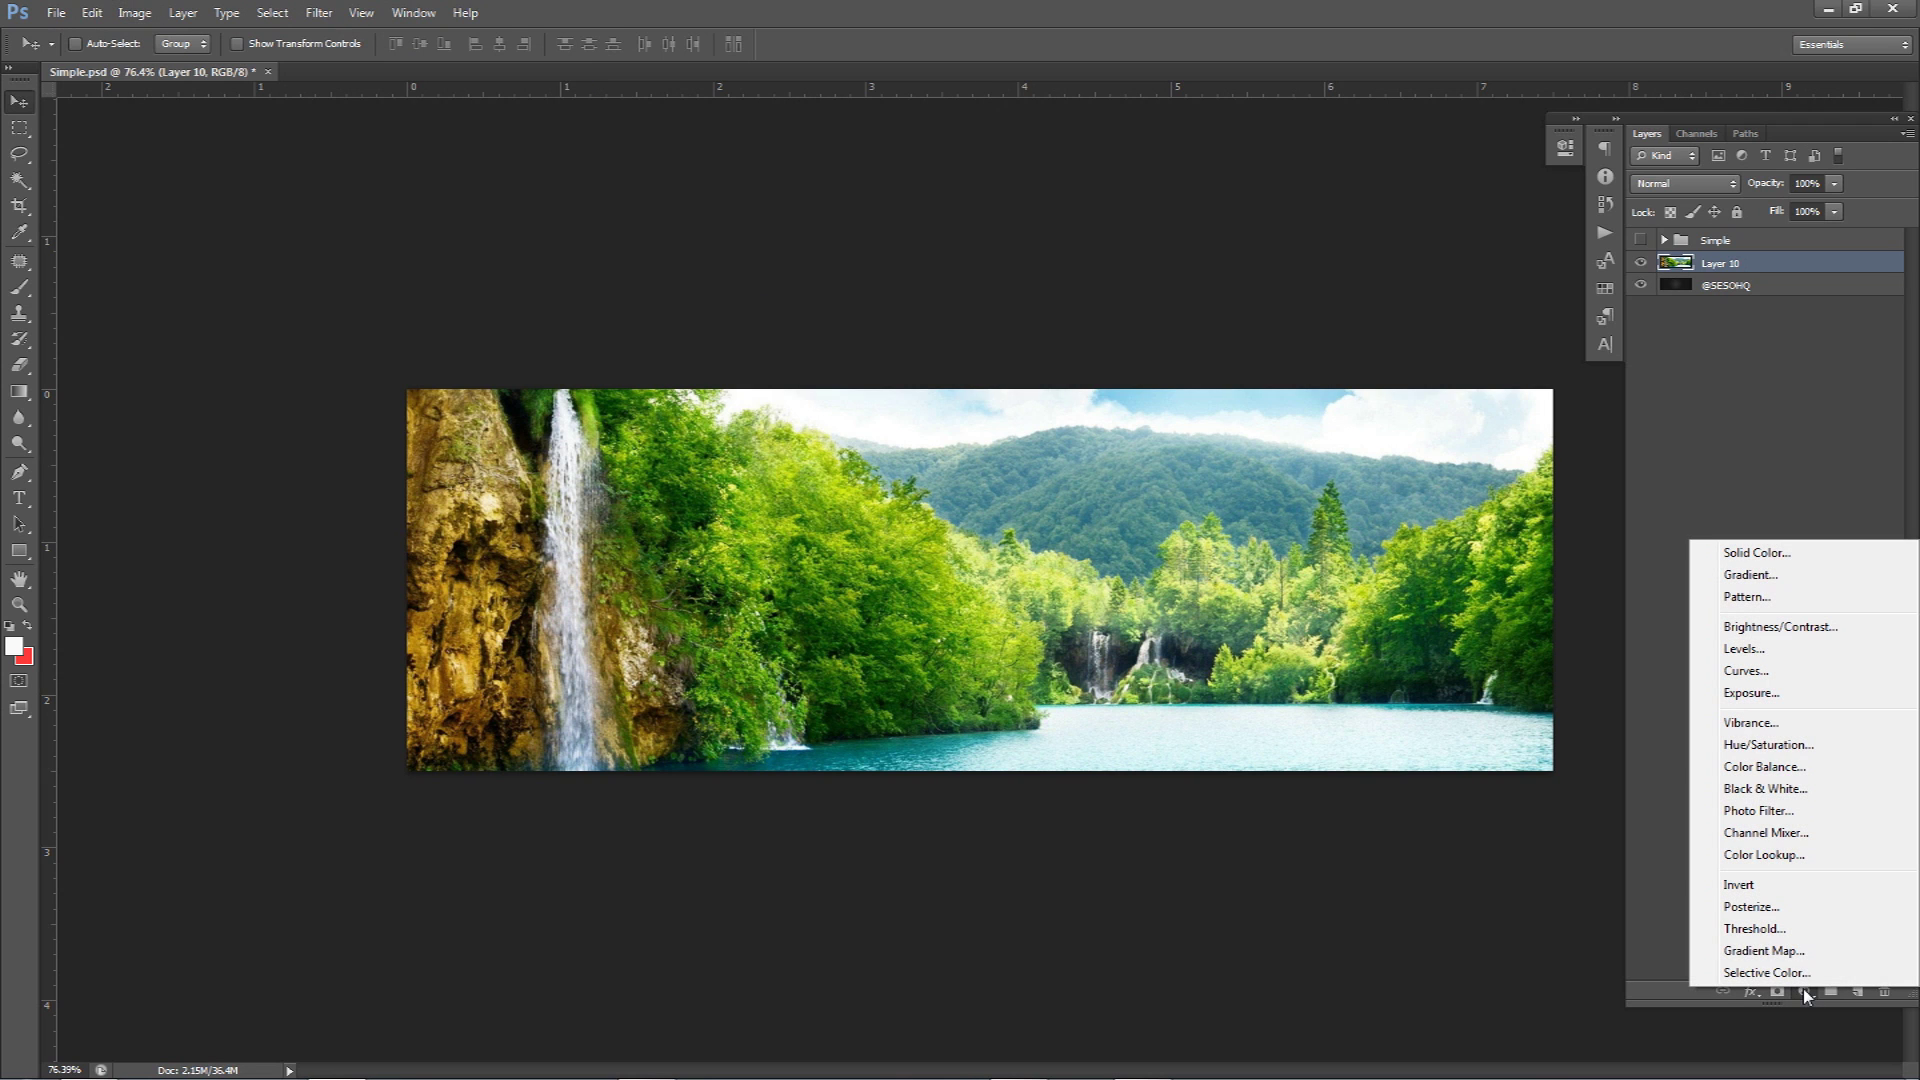
click(1779, 628)
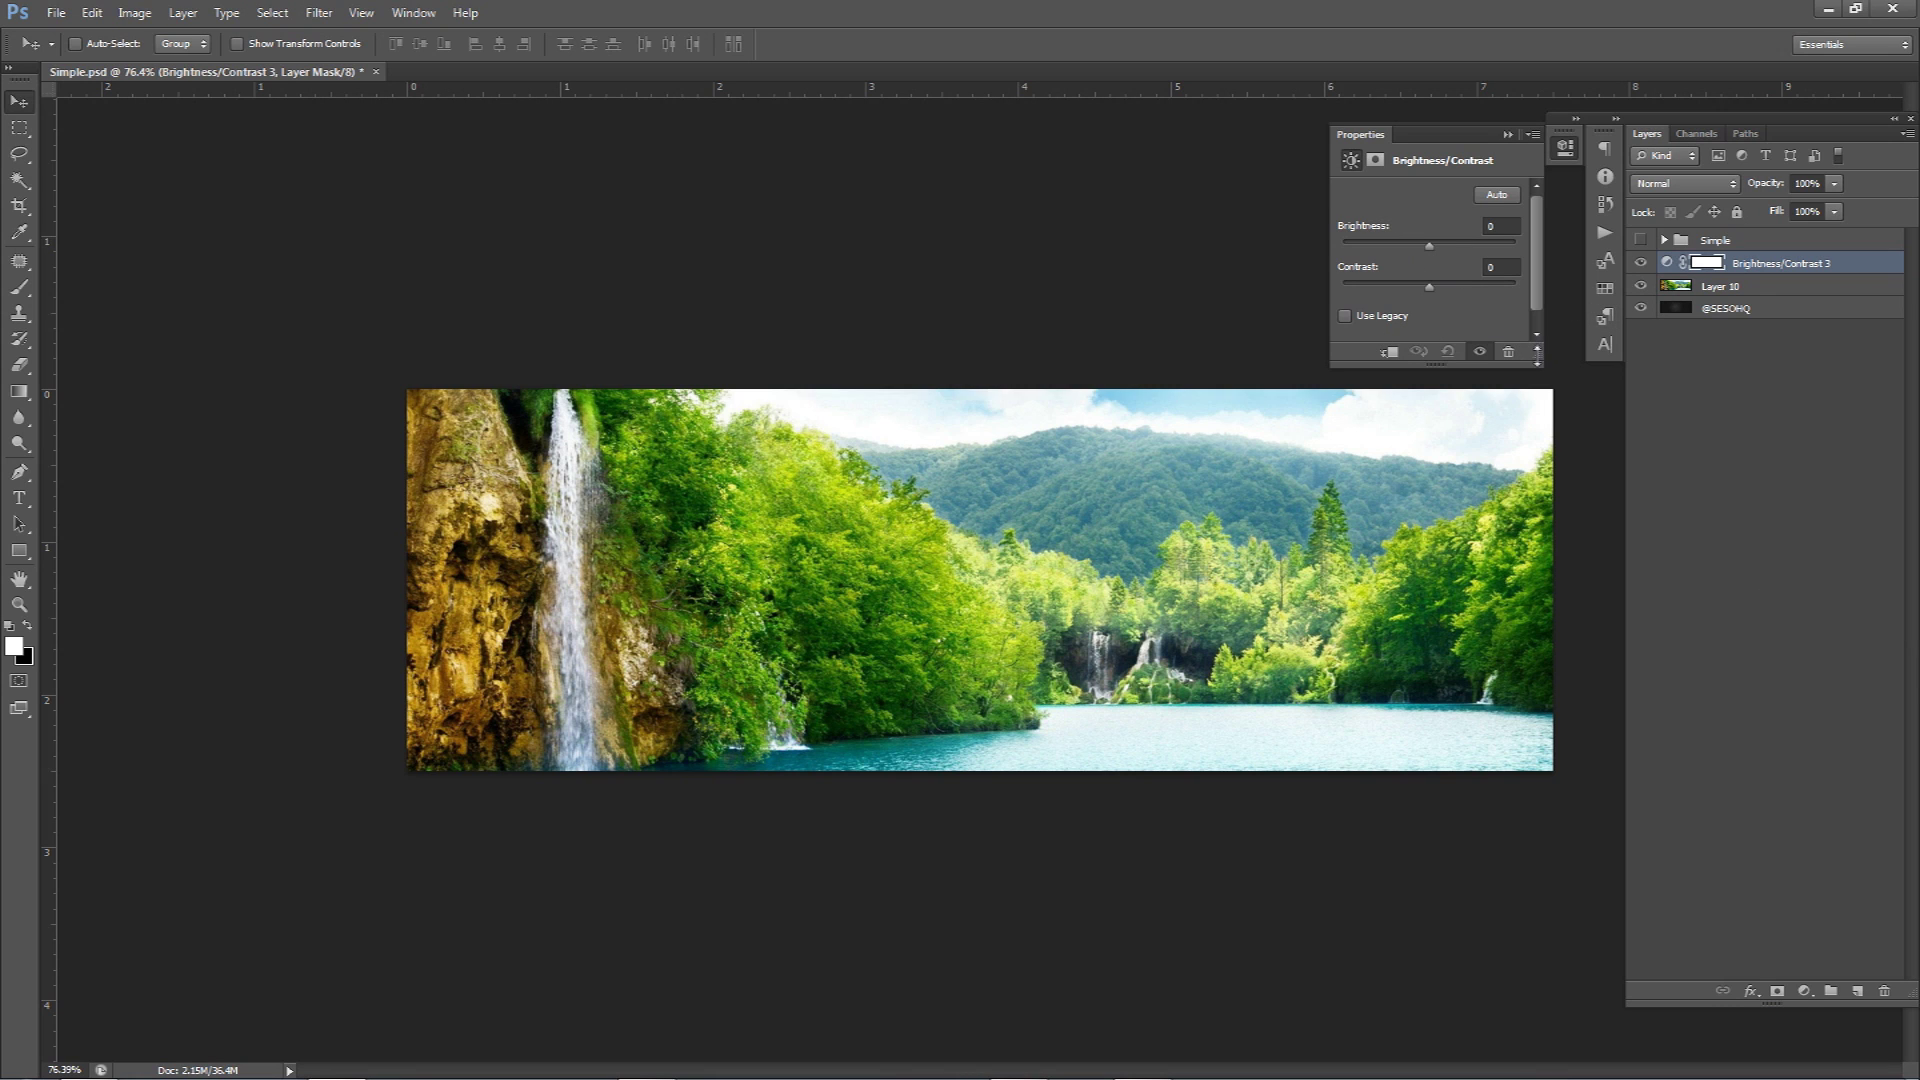
Widen the adjustment settings, set brightness to -60 and contrast to 45, and compare the photo with and without the adjustment.
drag(1330, 258, 1241, 248)
mouse_move(1365, 244)
mouse_down()
mouse_move(1313, 250)
mouse_move(1493, 256)
mouse_move(1334, 245)
mouse_up()
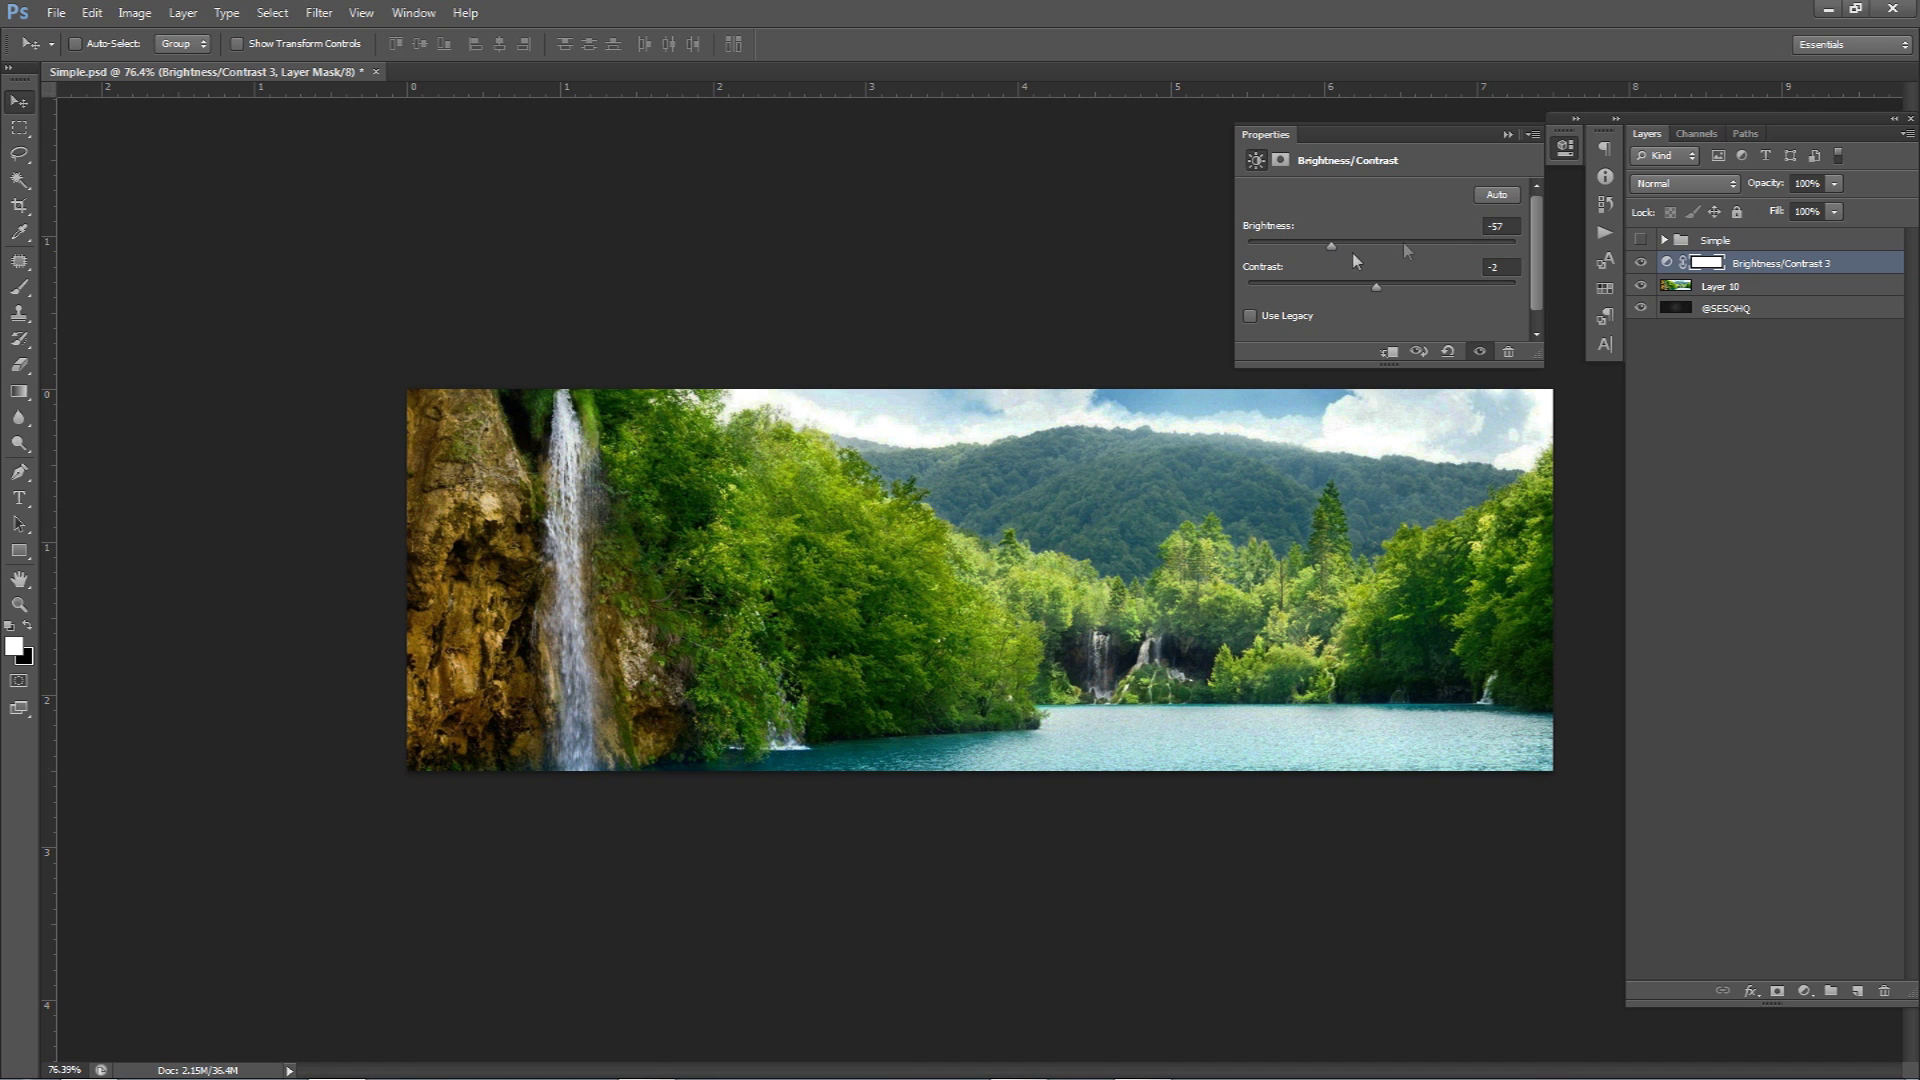
drag(1325, 251, 1329, 256)
drag(1378, 286, 1443, 299)
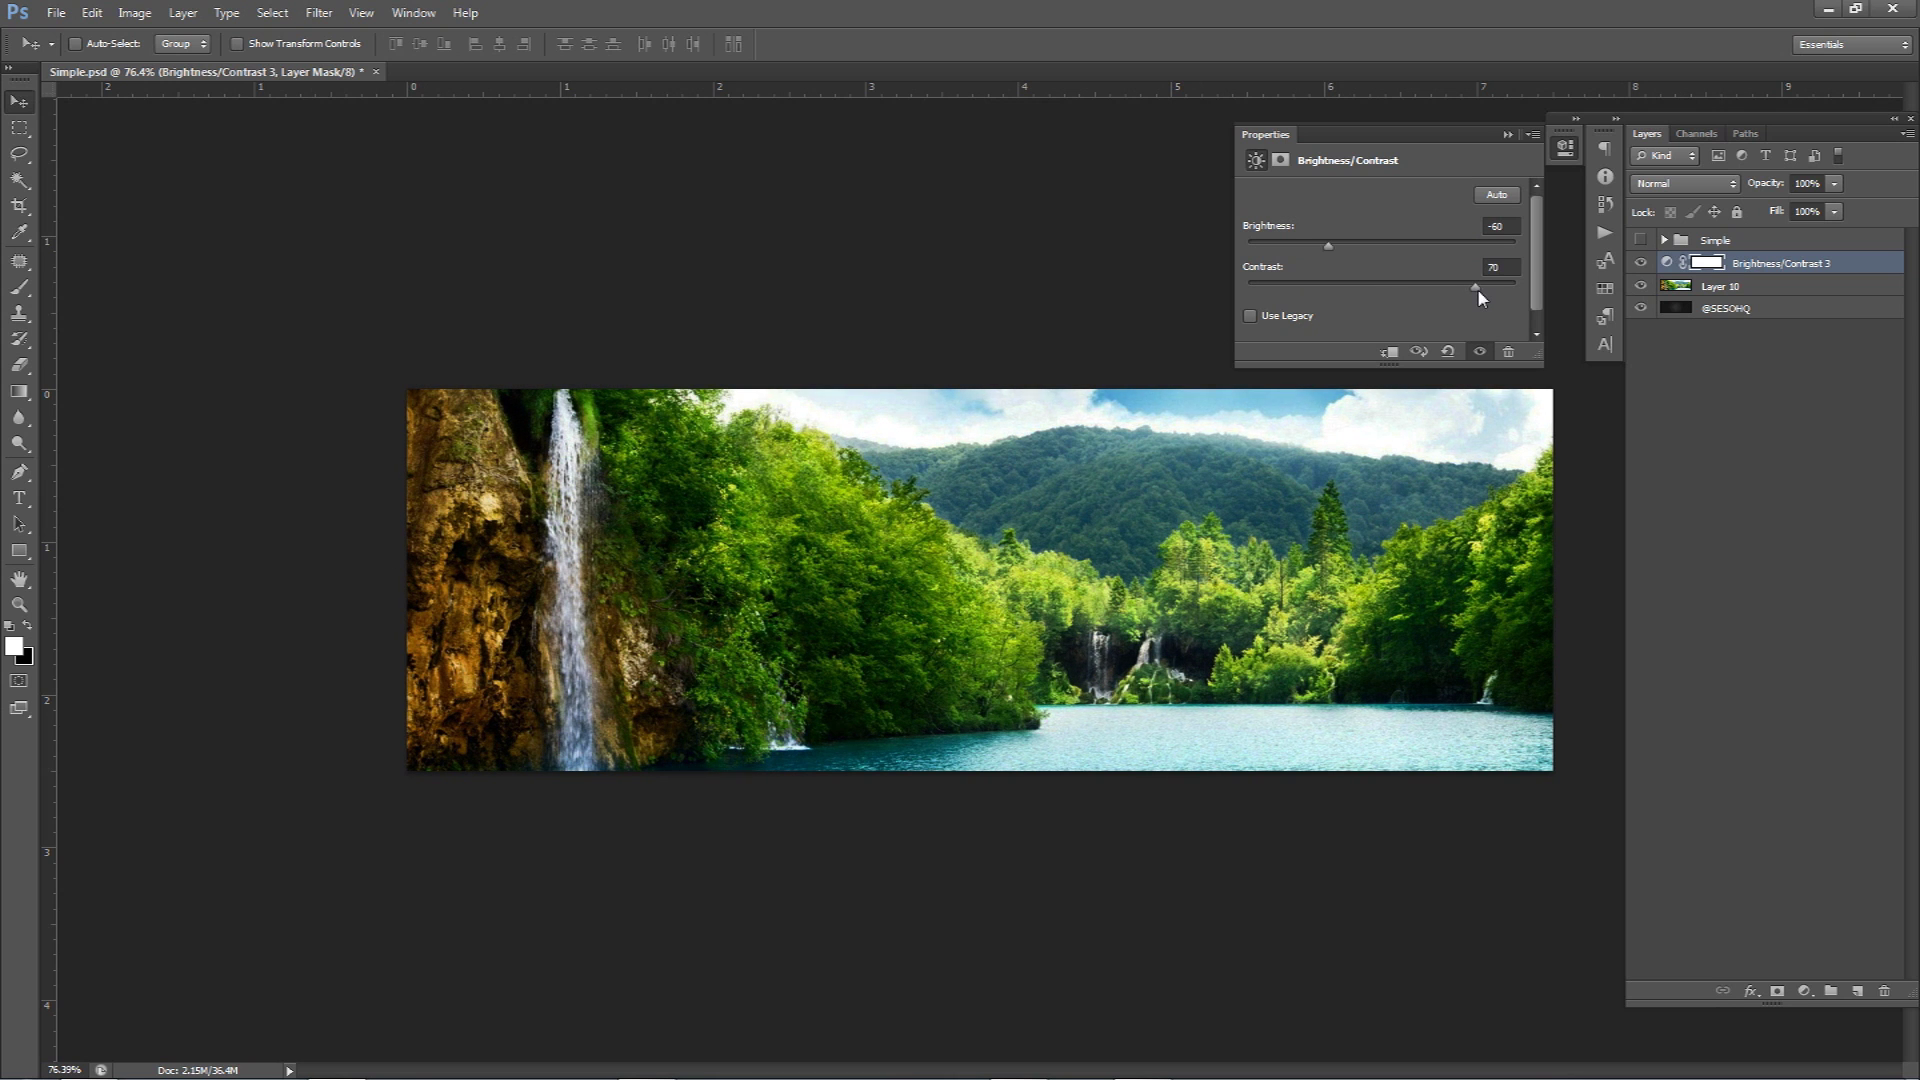
drag(1464, 293, 1466, 294)
mouse_move(1462, 291)
mouse_down()
mouse_move(1409, 290)
mouse_move(1478, 286)
mouse_move(1442, 289)
mouse_up()
click(1641, 262)
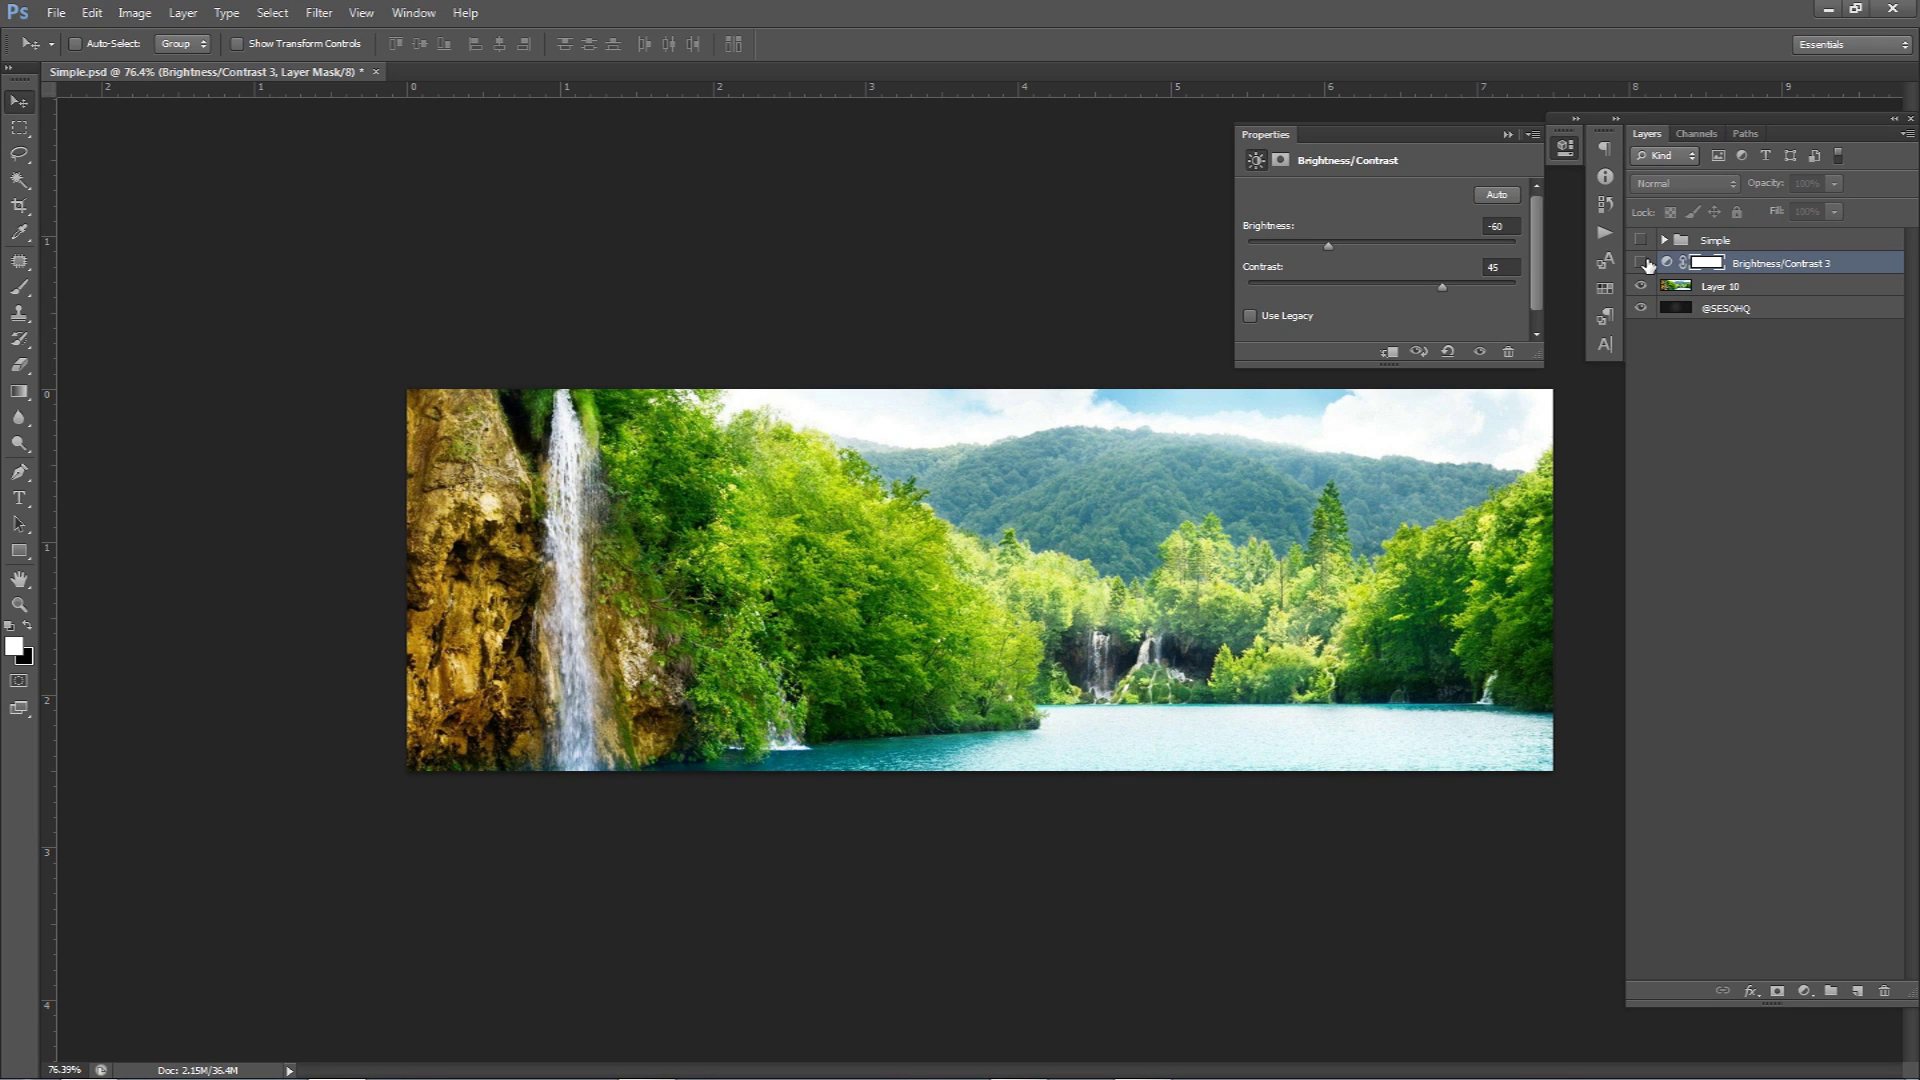
click(1640, 262)
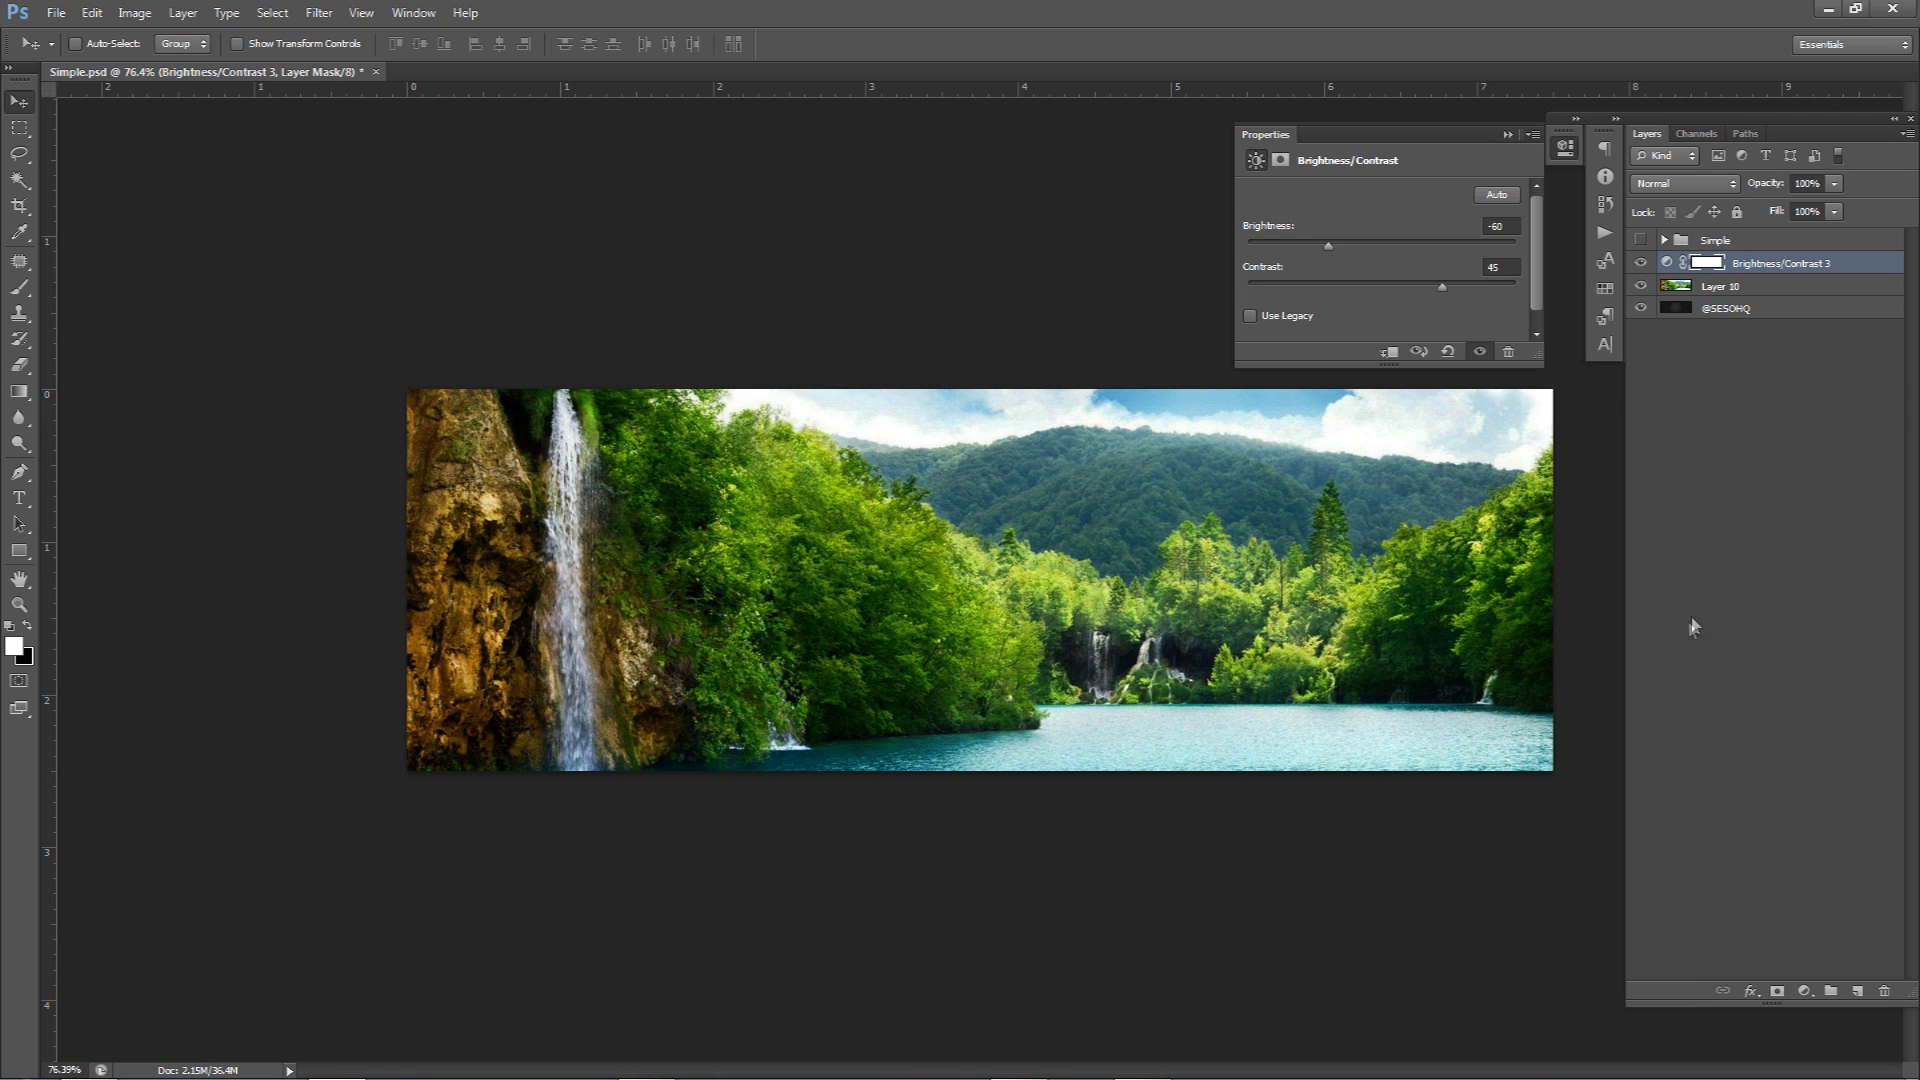
Add a Gradient Map adjustment layer above Brightness/Contrast and apply the dark navy-to-black Custom preset to it.
click(1805, 991)
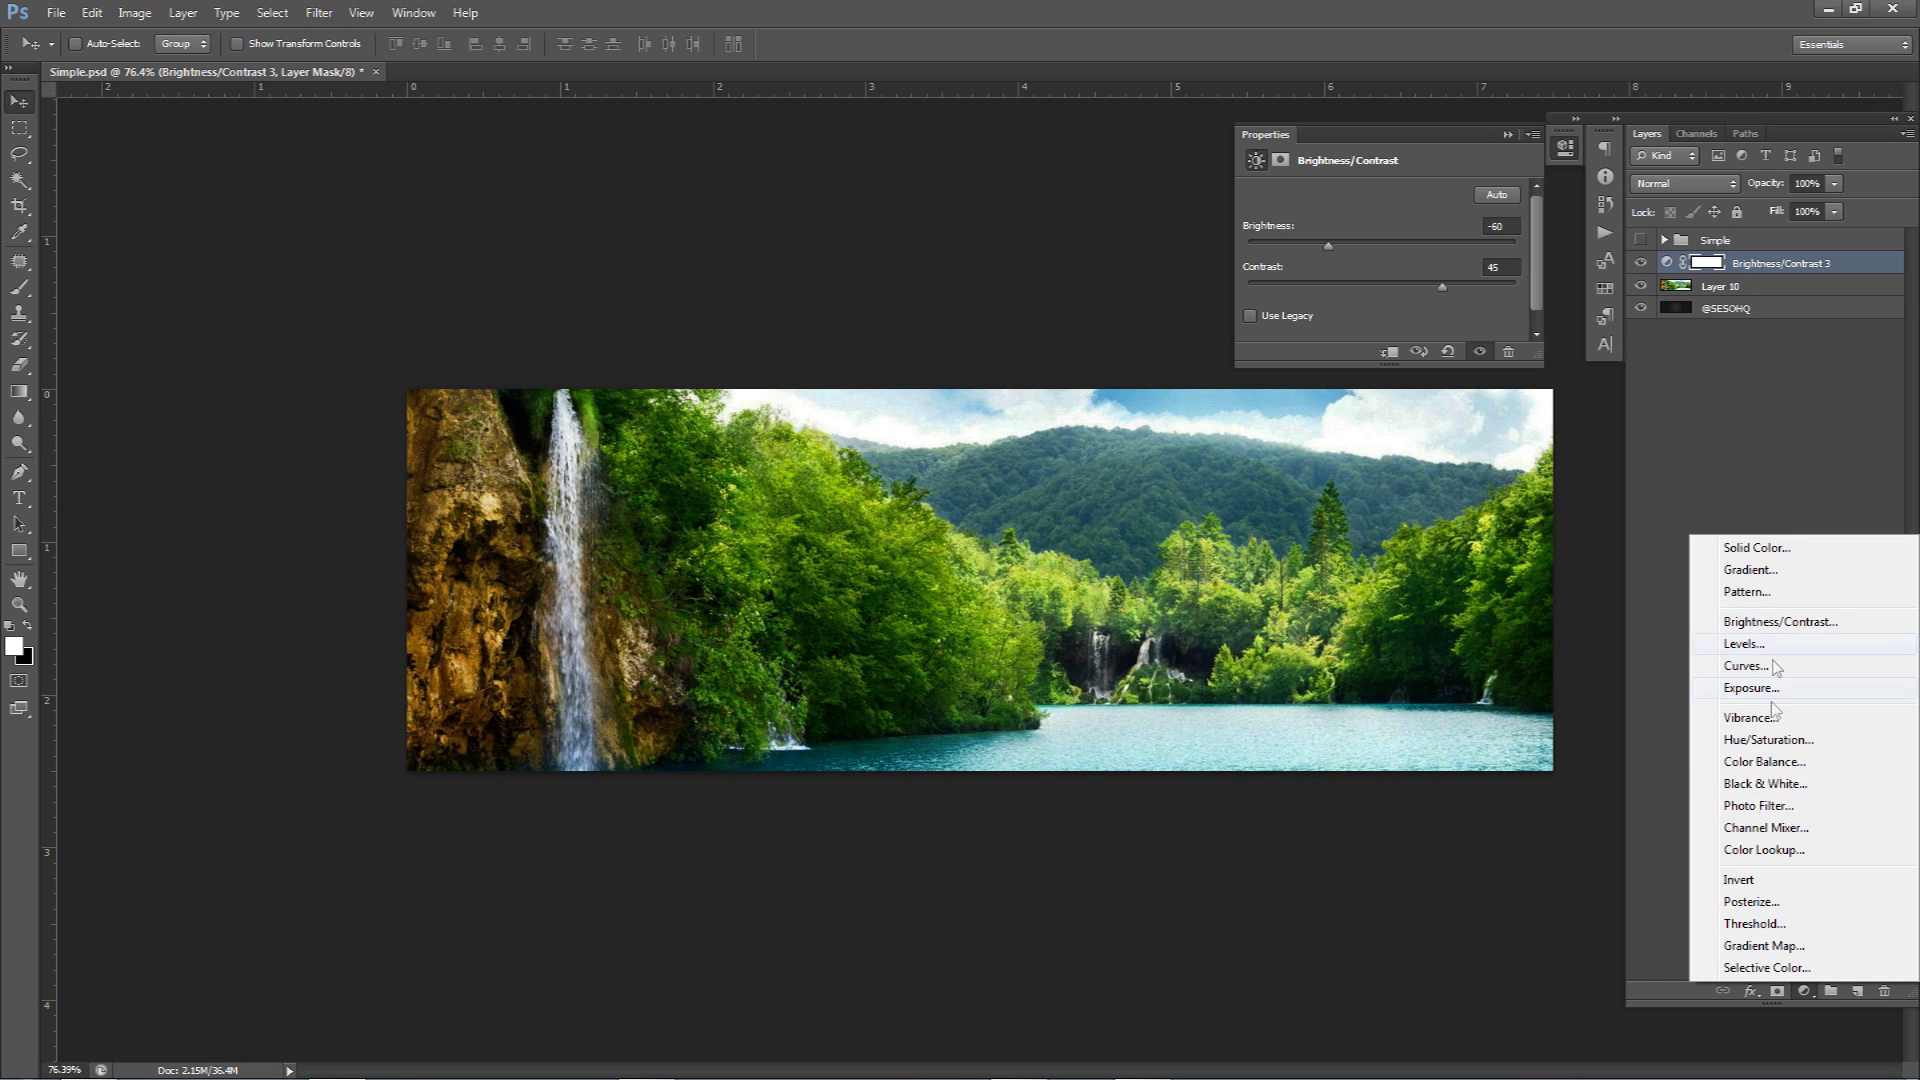
click(1760, 943)
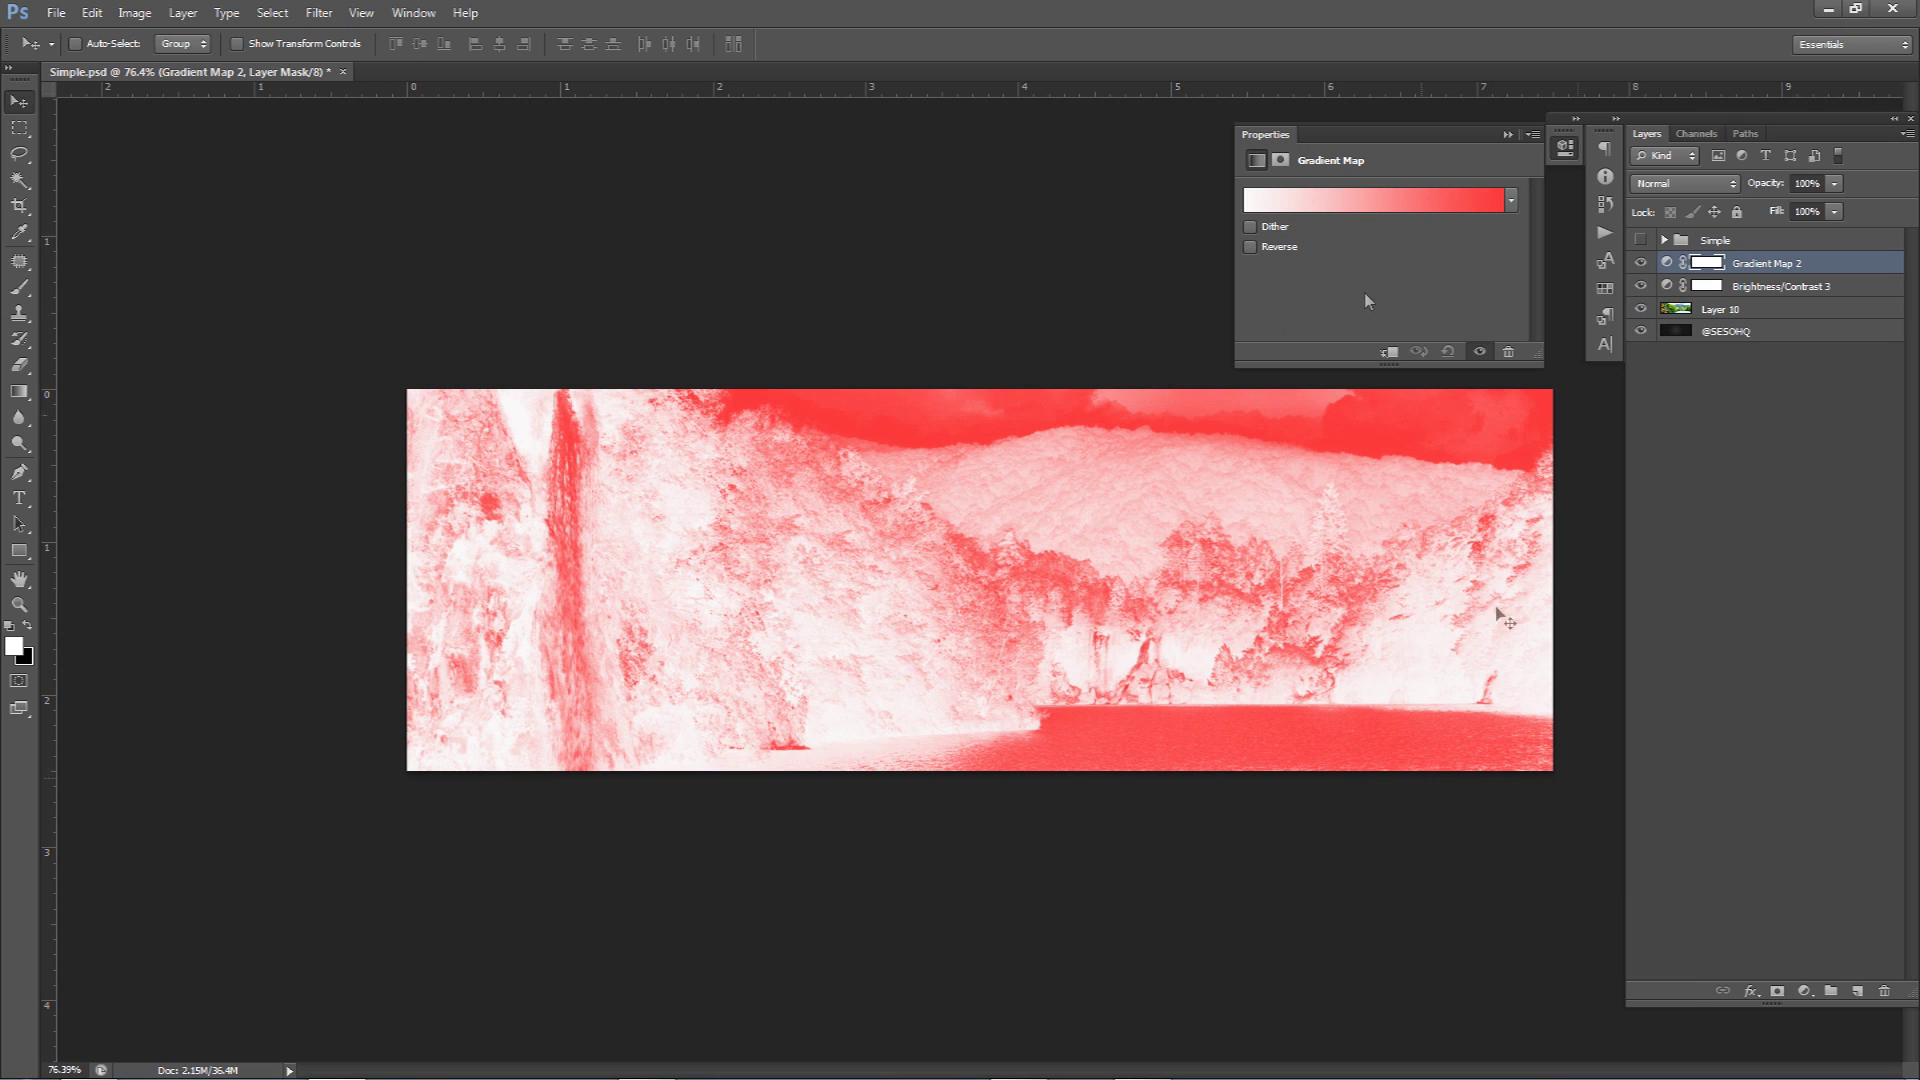
click(1375, 210)
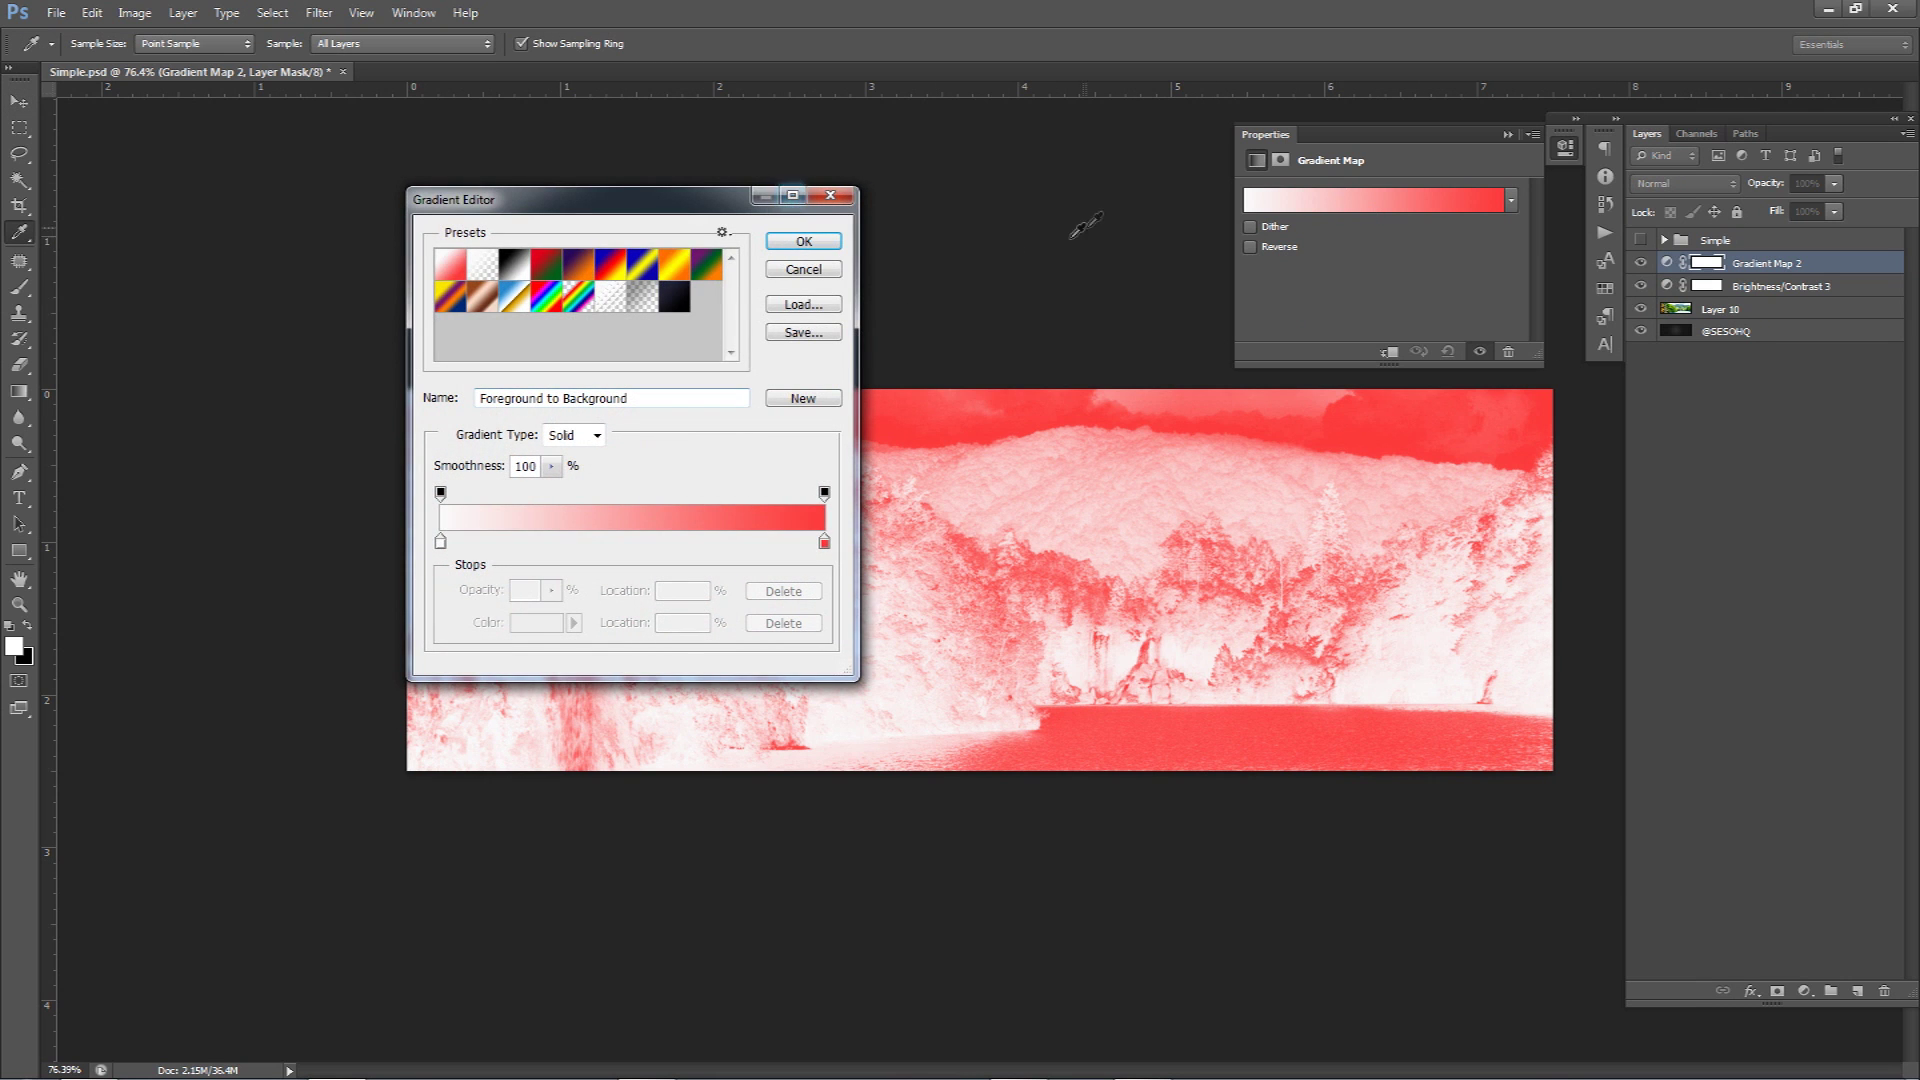
drag(700, 199, 617, 178)
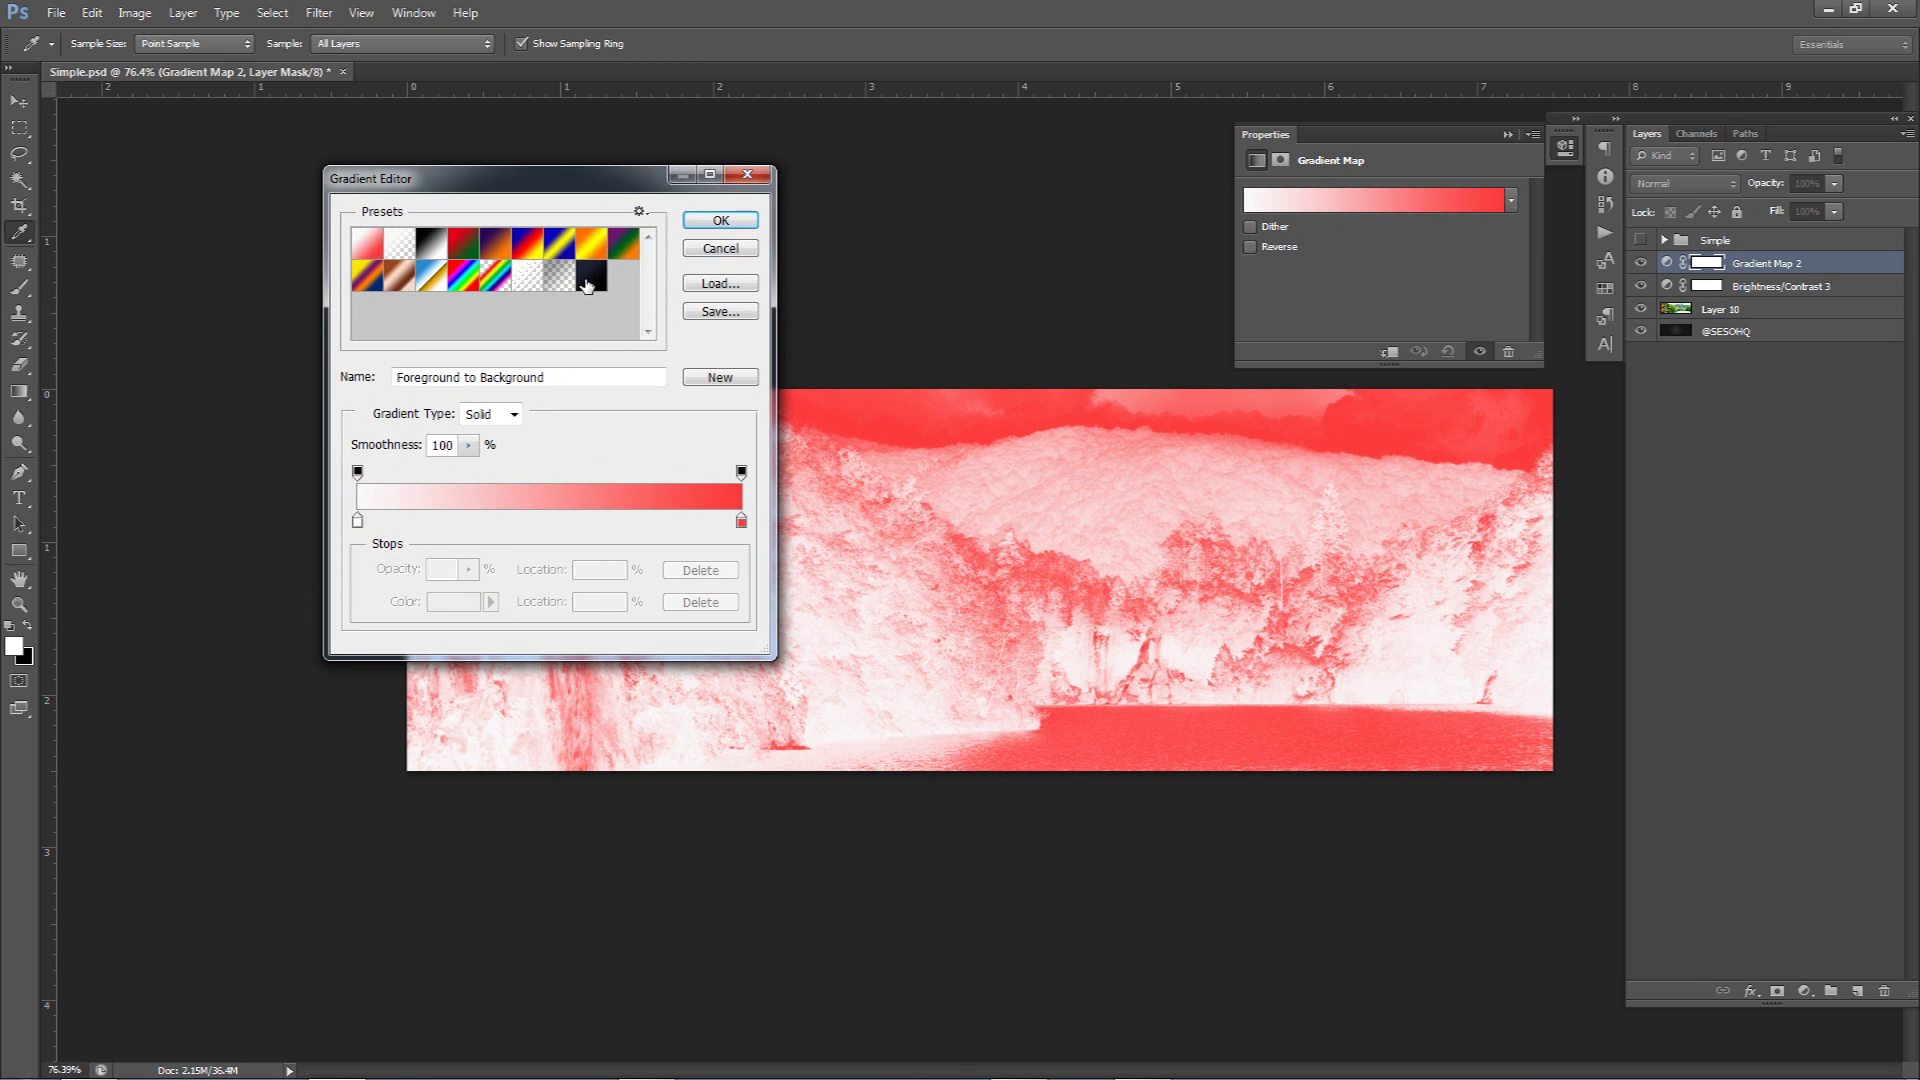
click(587, 285)
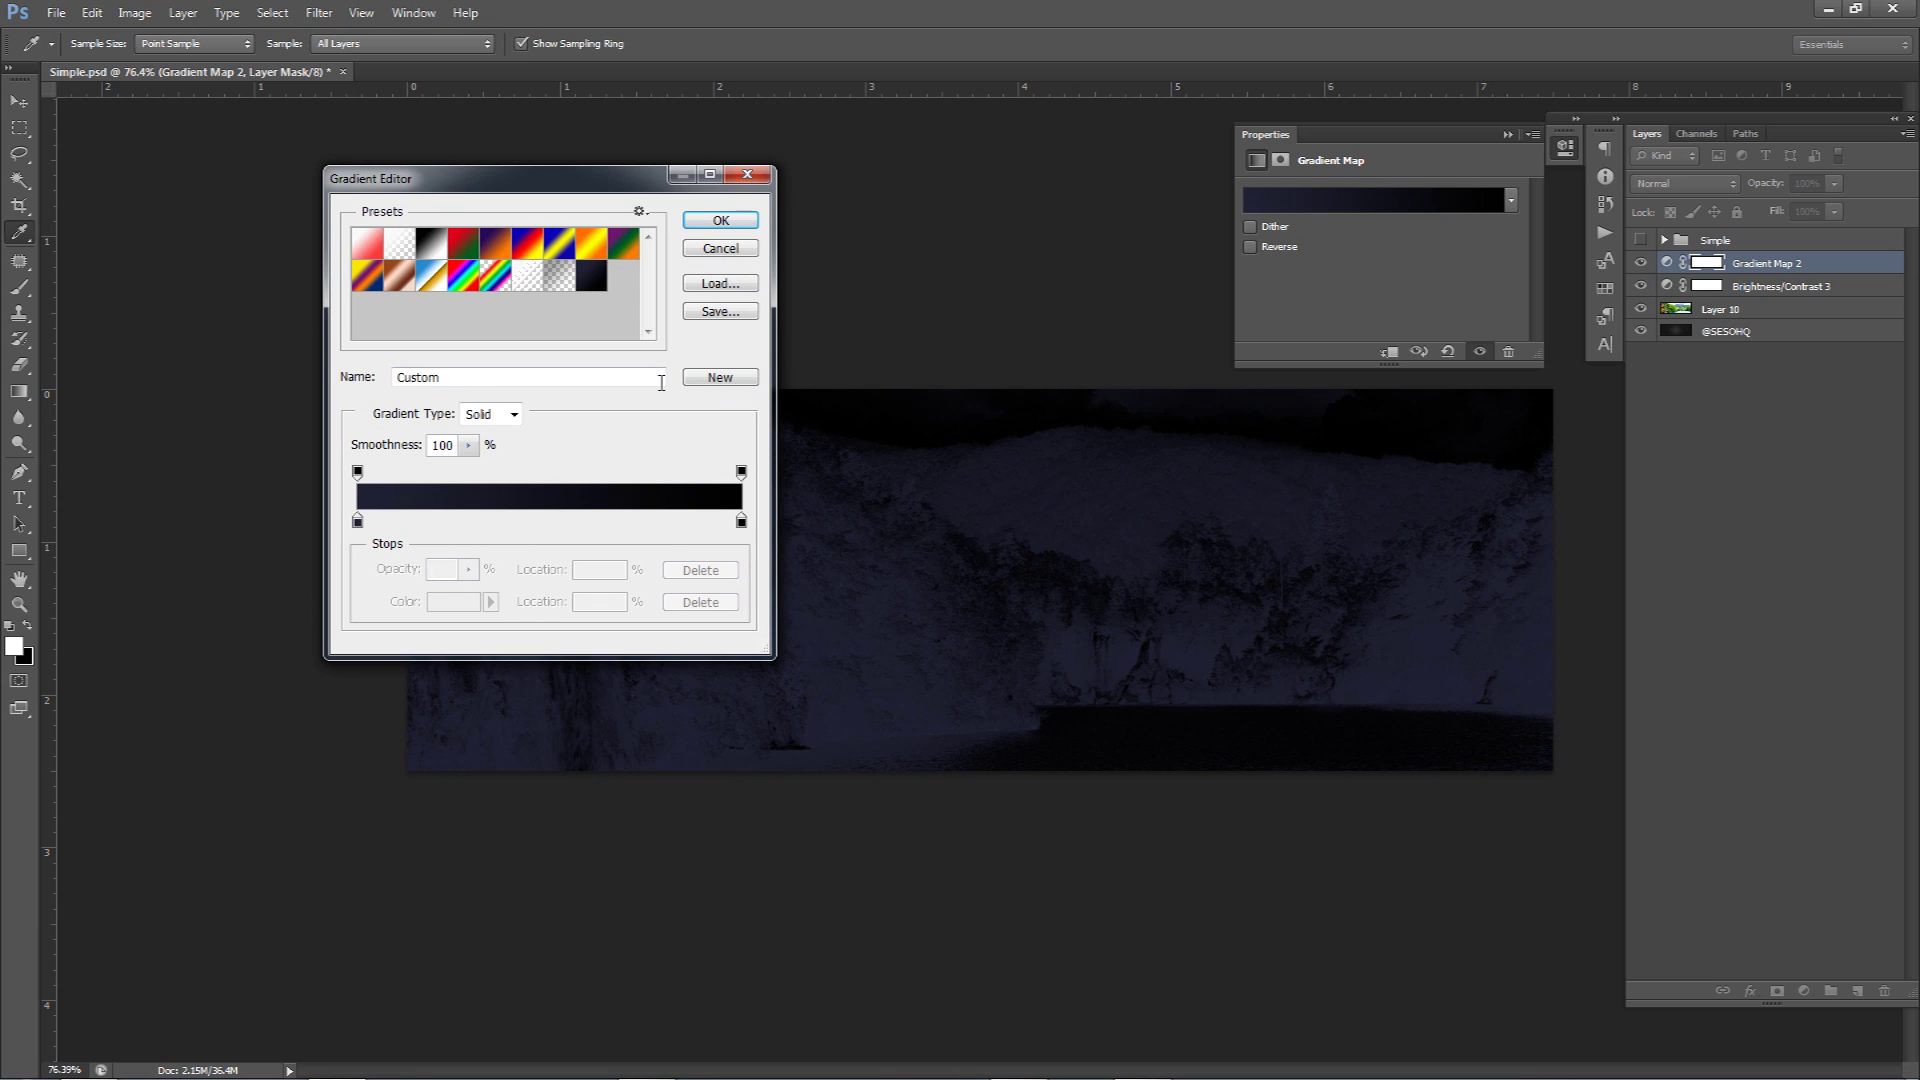
Open the colour of the gradient's 0% stop and accept it as 202233.
click(357, 521)
double_click(357, 521)
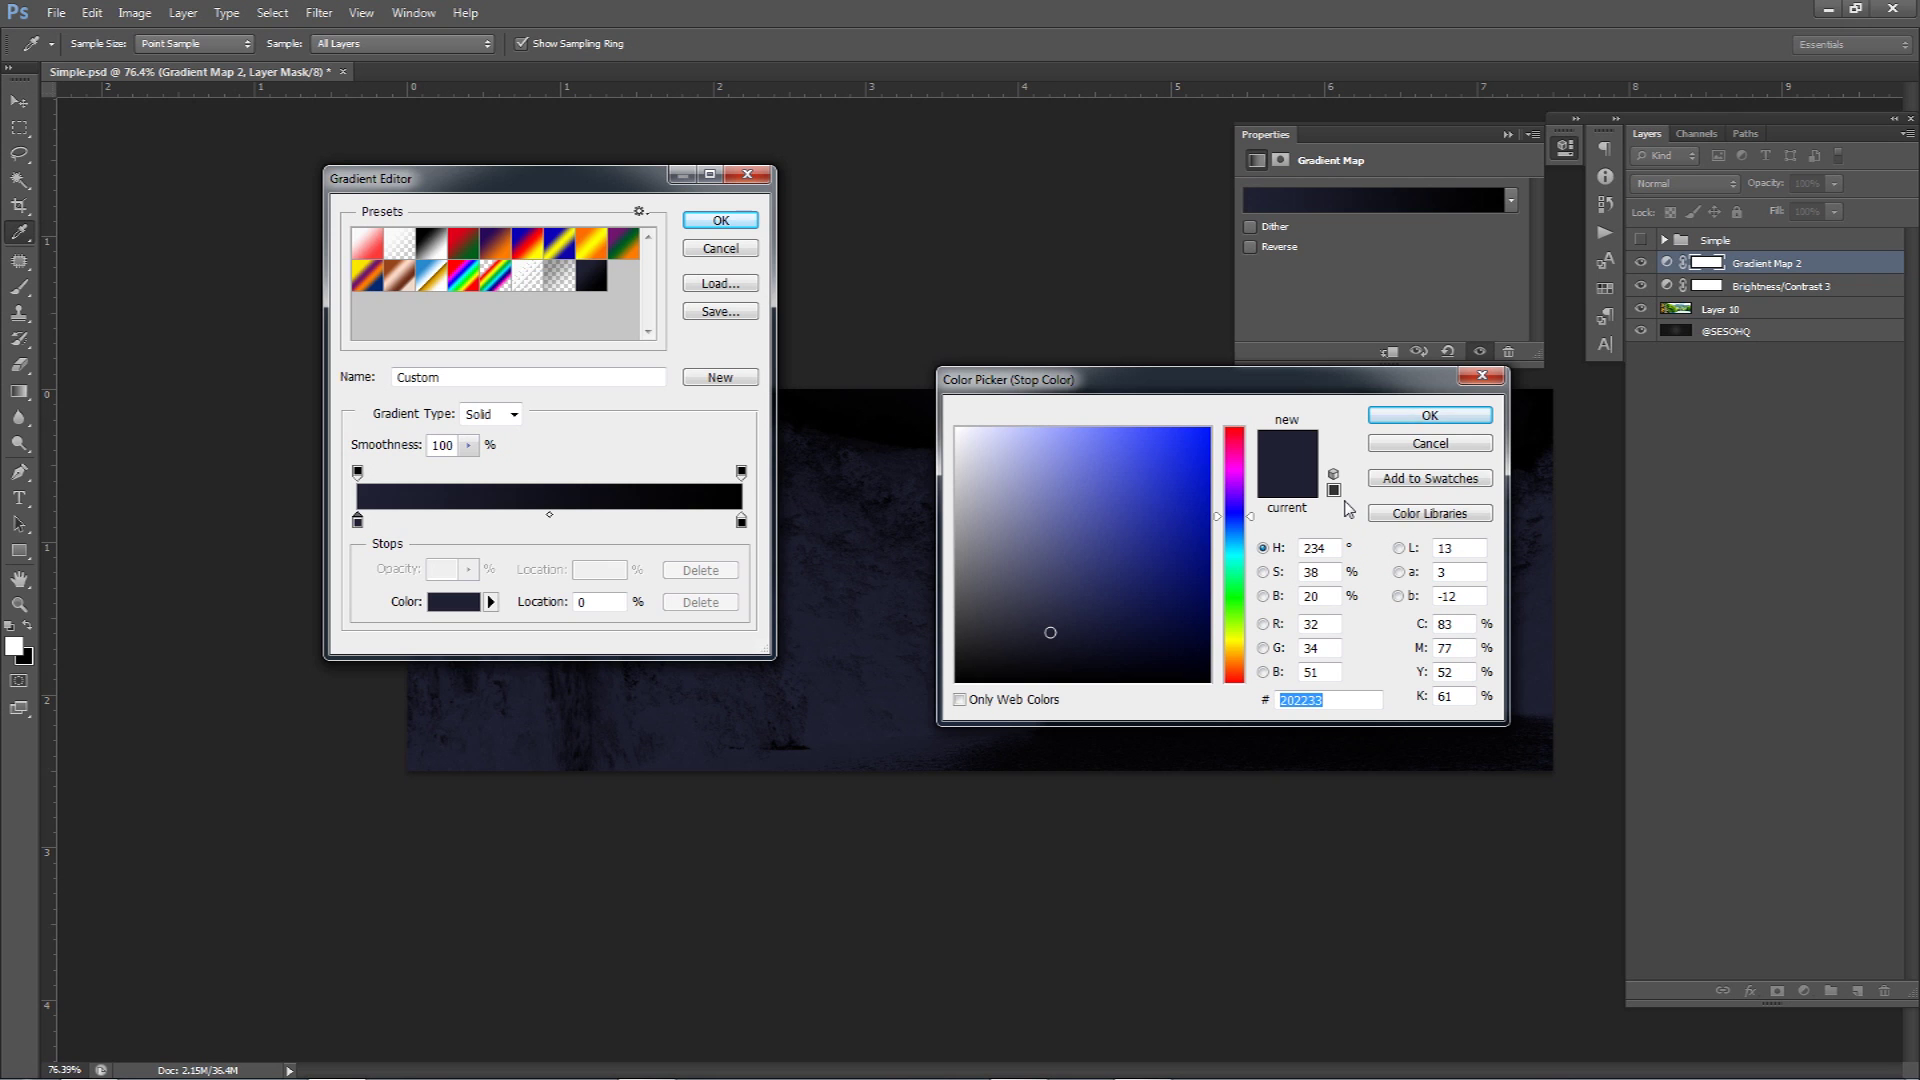
click(1427, 414)
Set the gradient's 100% stop to the pinkish red ea1b47.
double_click(741, 521)
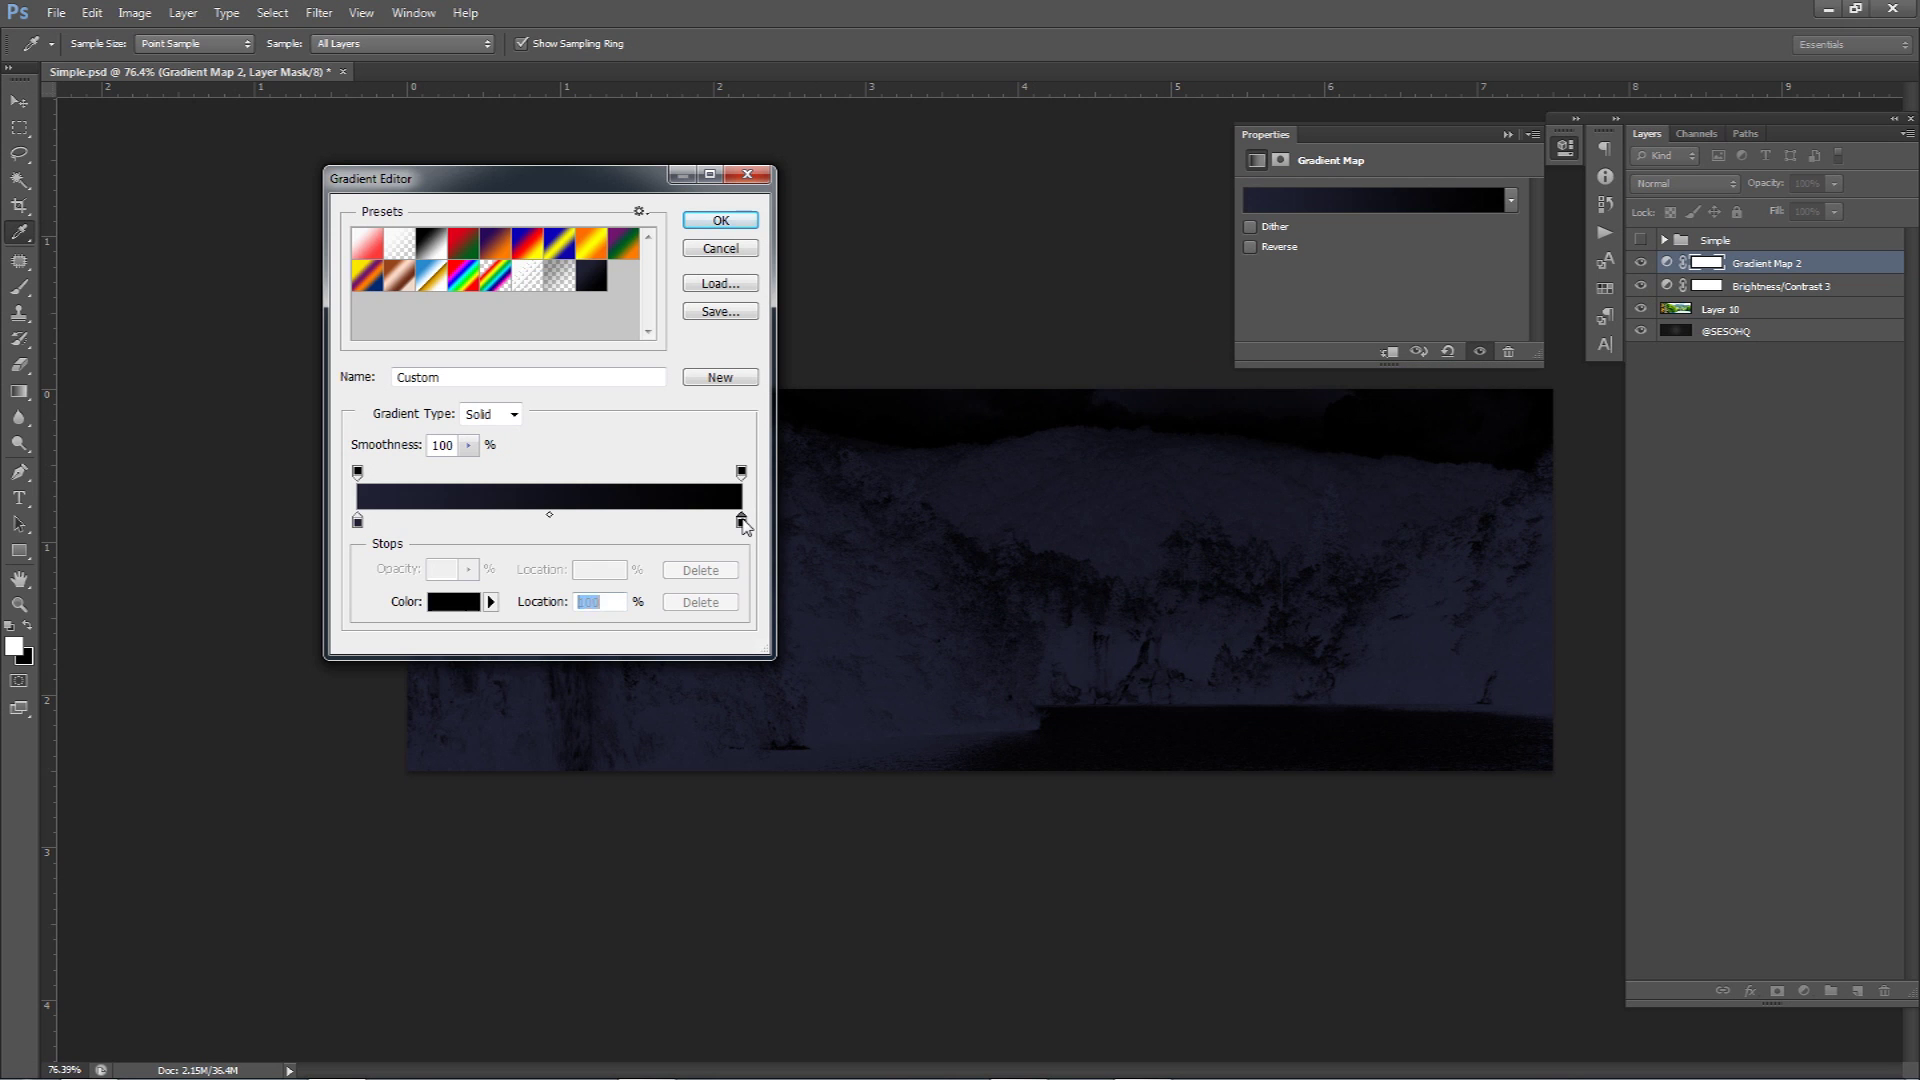
drag(1200, 379, 1313, 491)
click(1297, 564)
drag(1298, 572, 1293, 560)
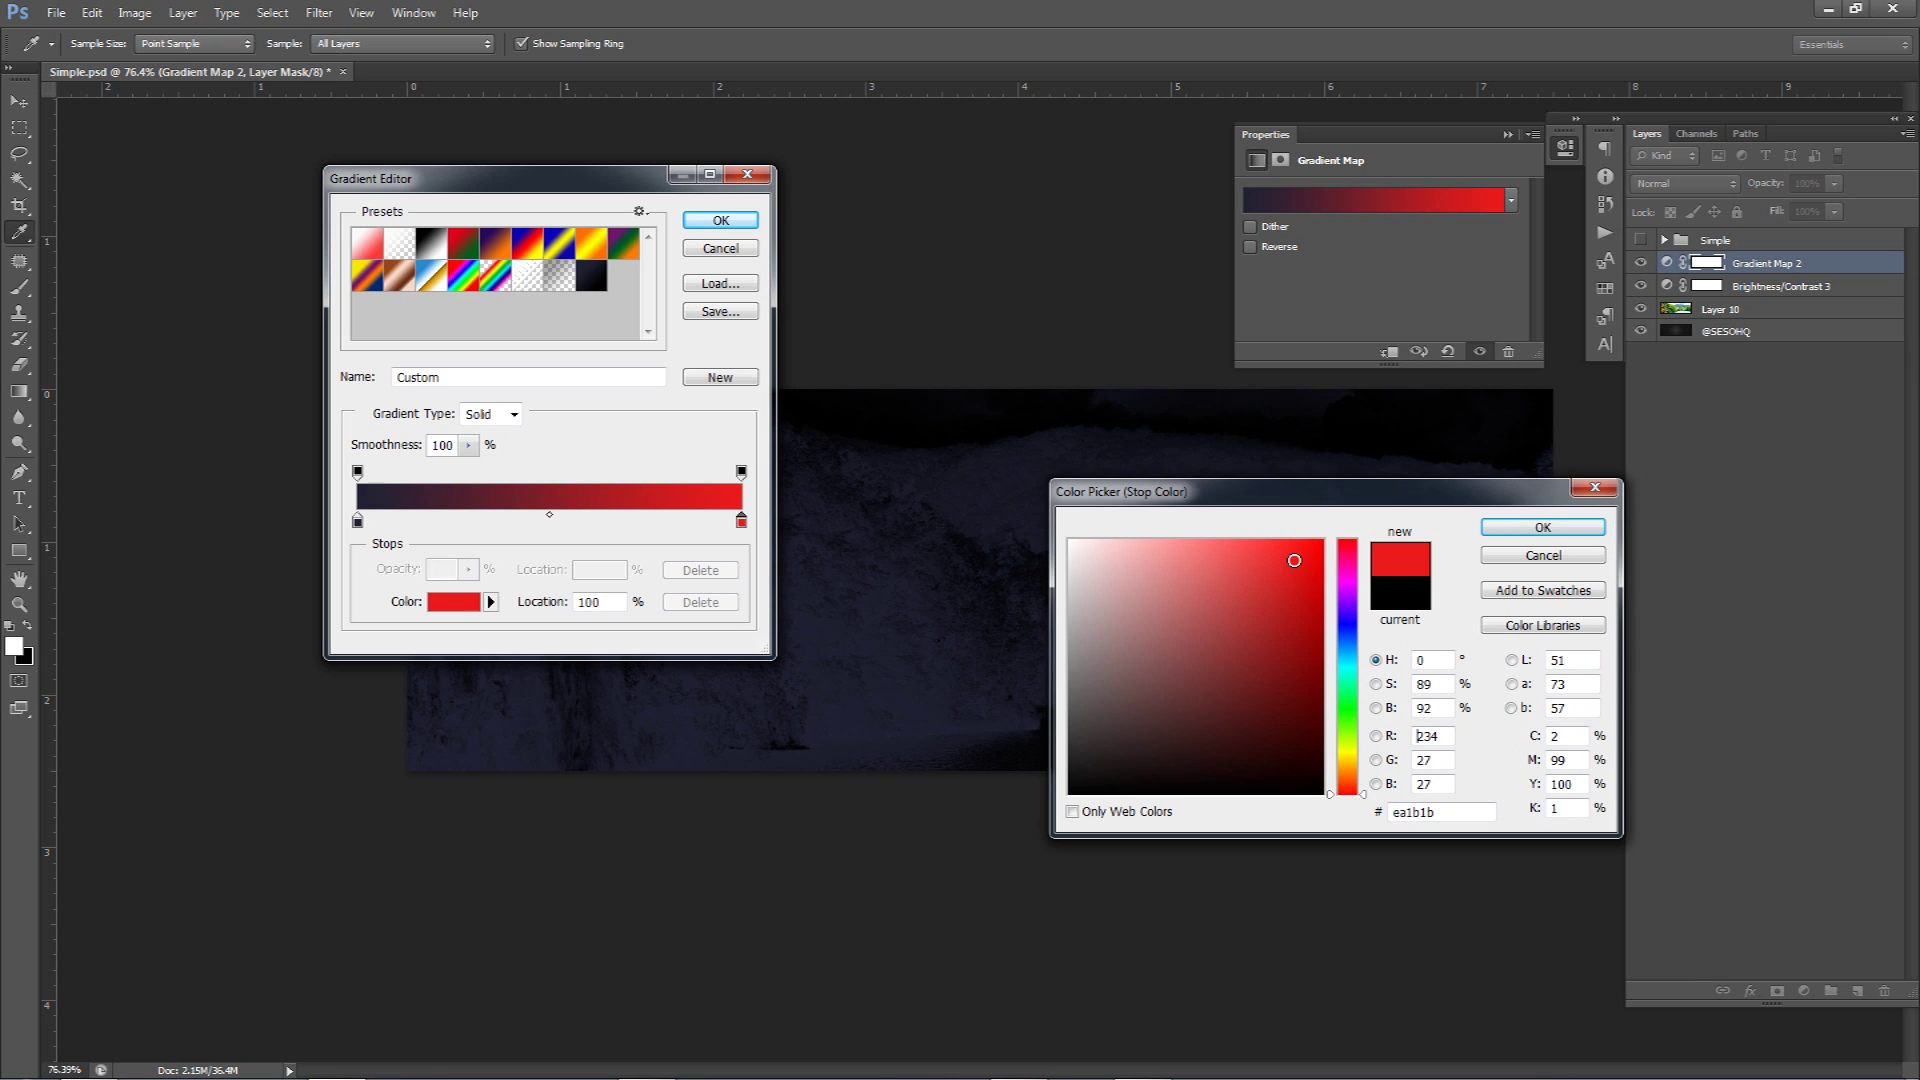
drag(1148, 491, 1381, 519)
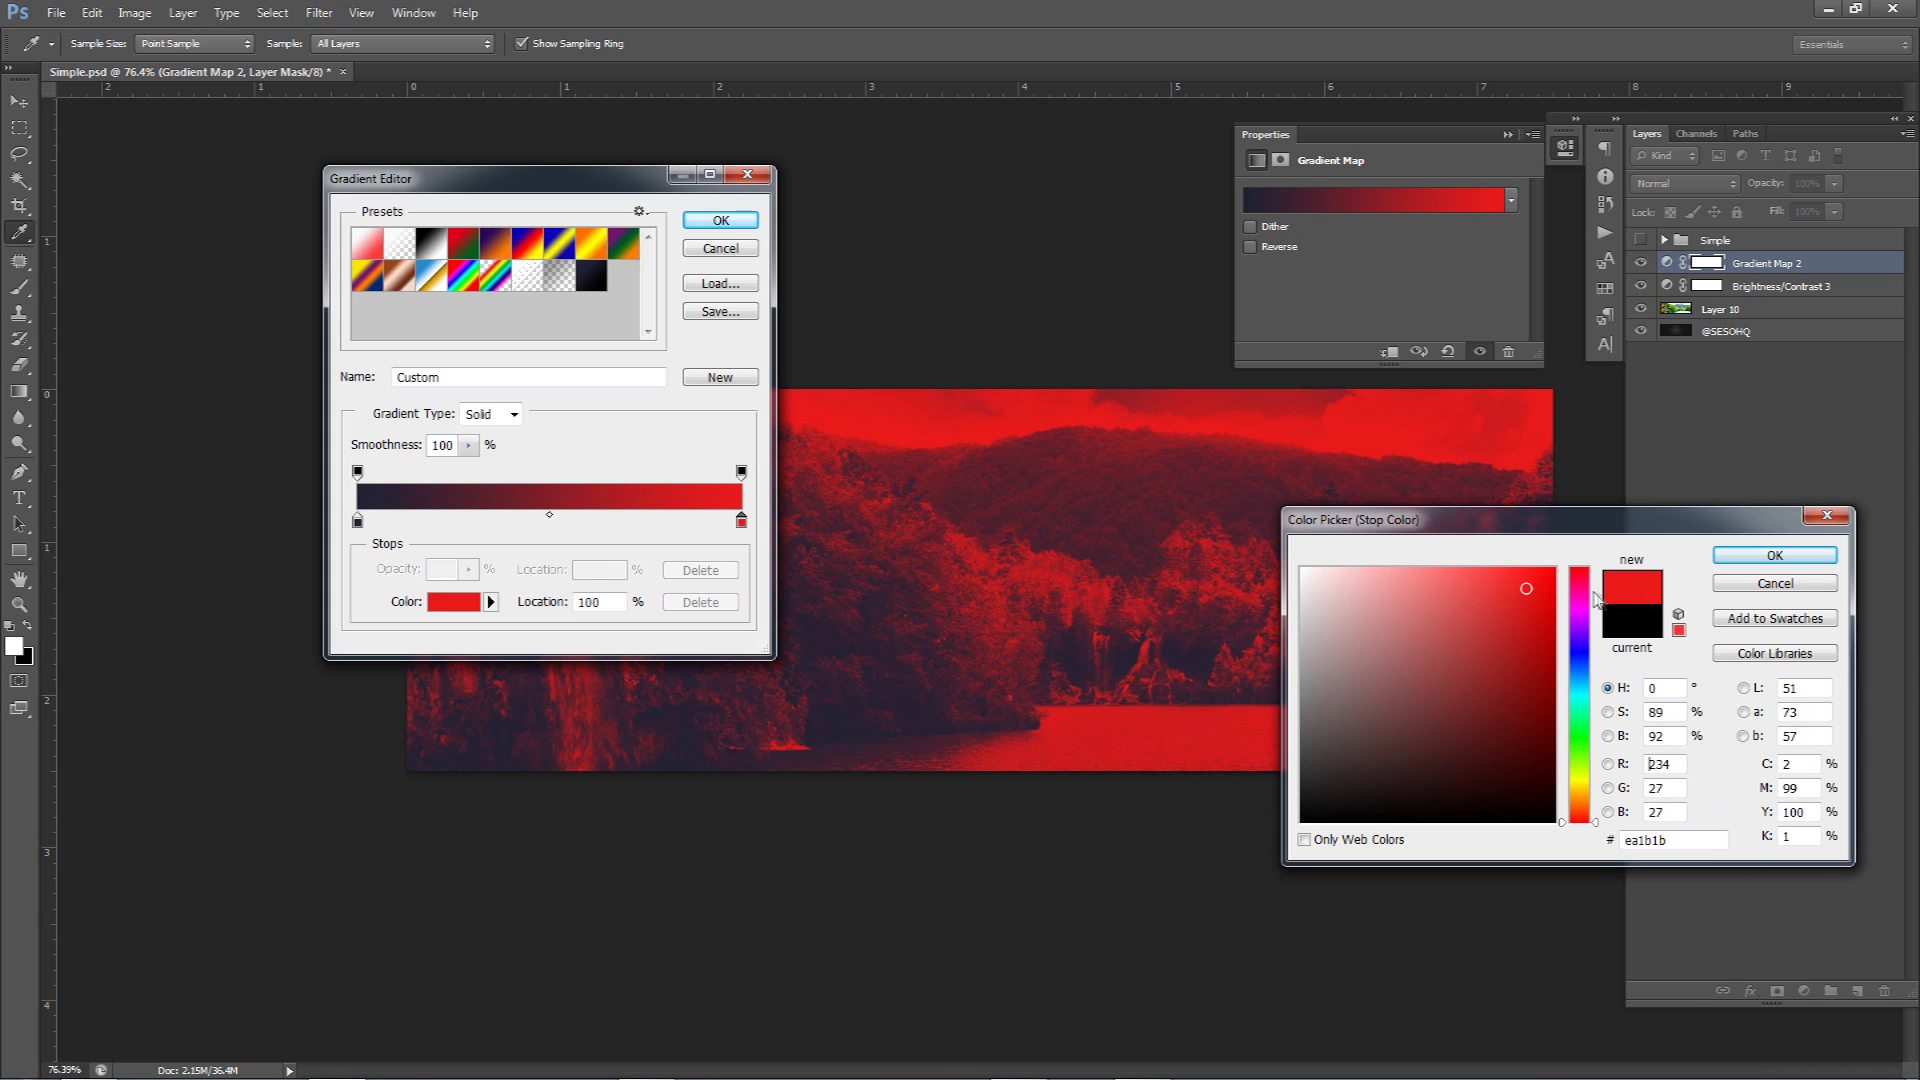
click(1582, 580)
drag(1586, 588, 1585, 585)
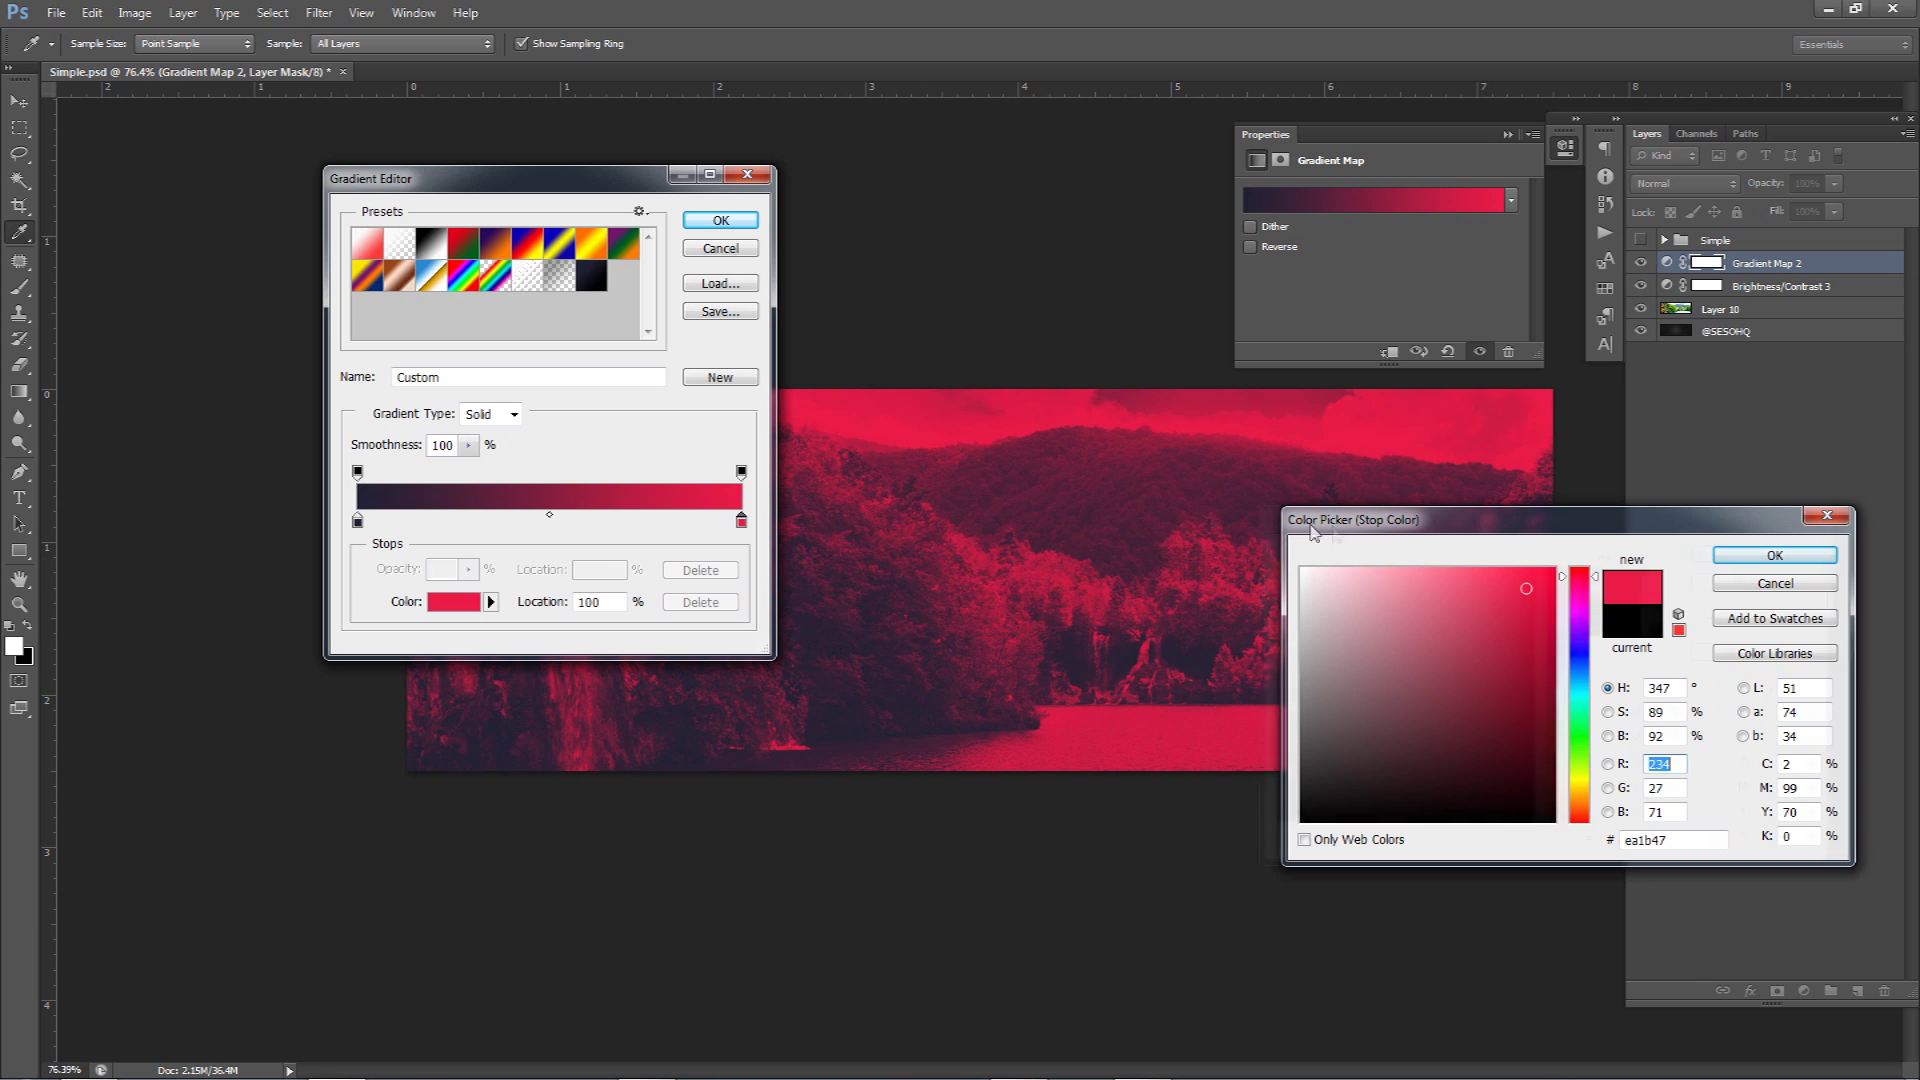
drag(1334, 527, 972, 479)
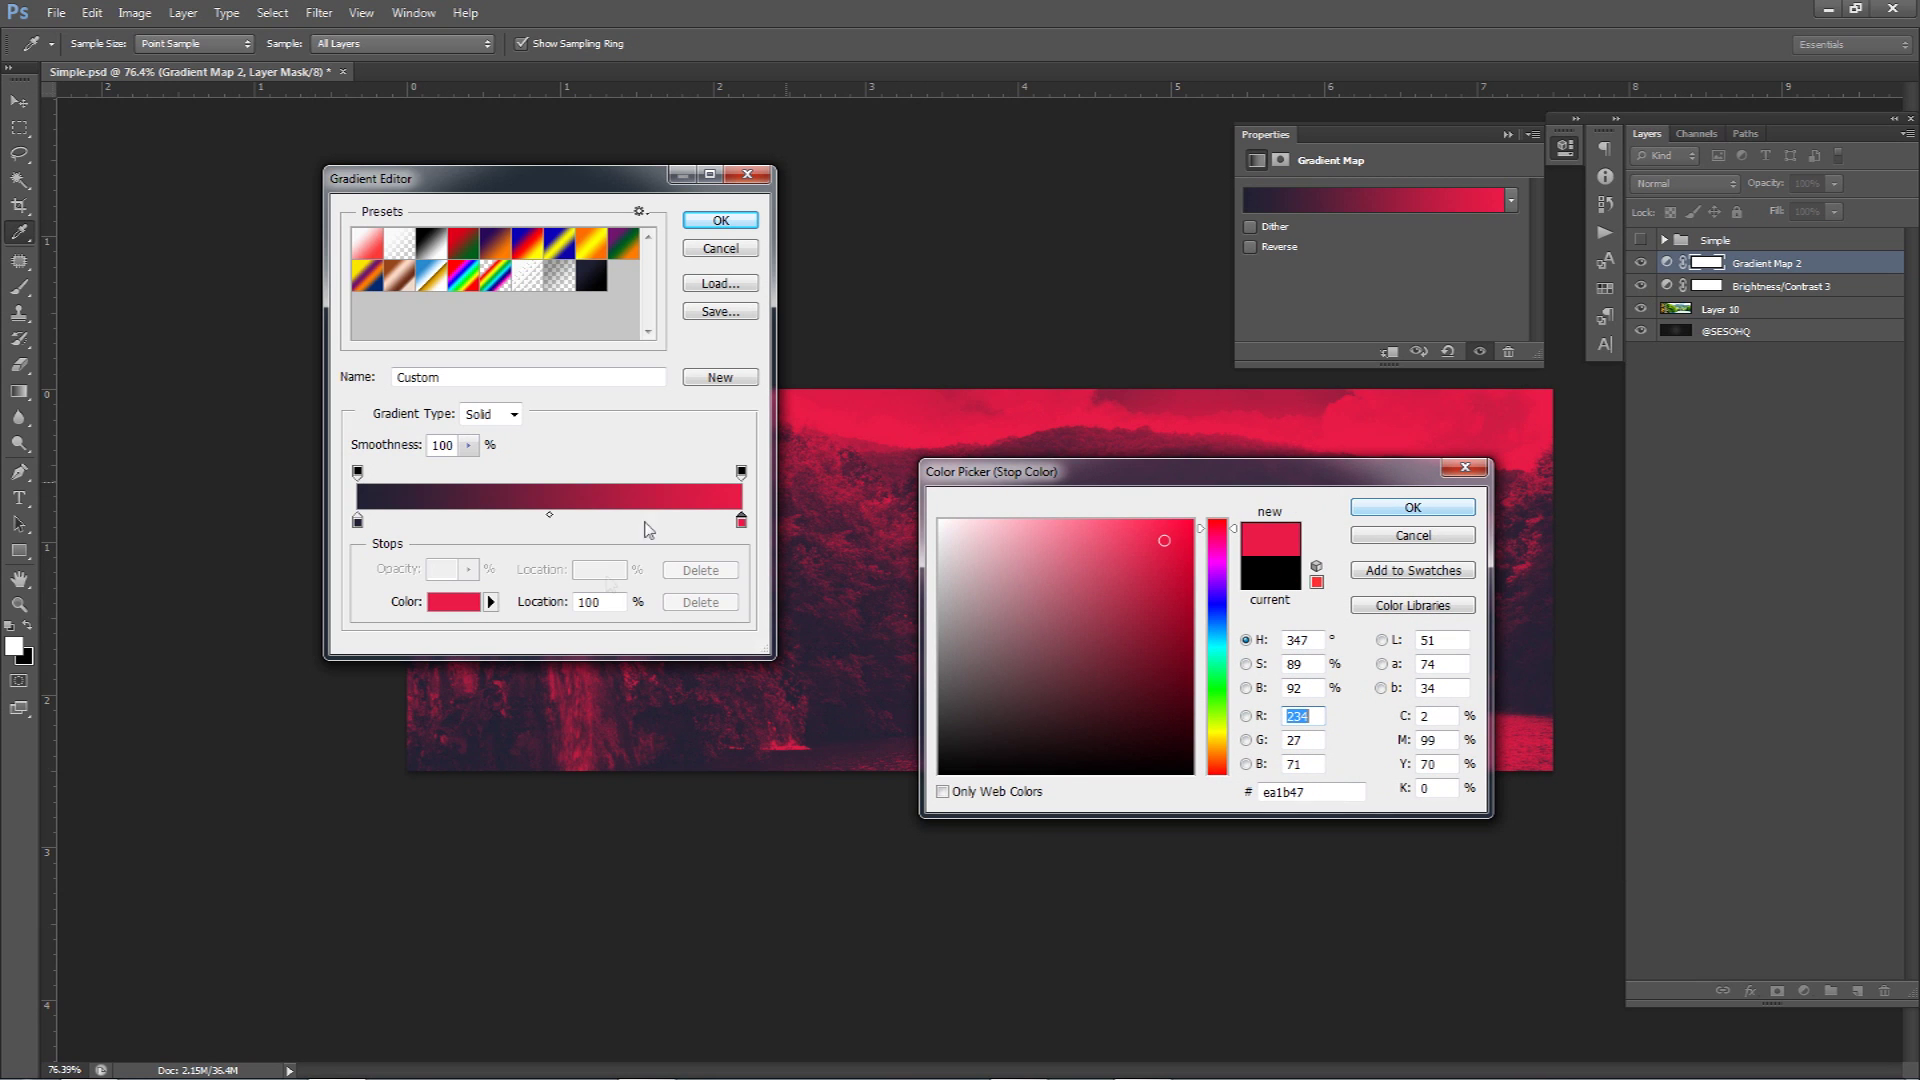
drag(1191, 475, 1201, 510)
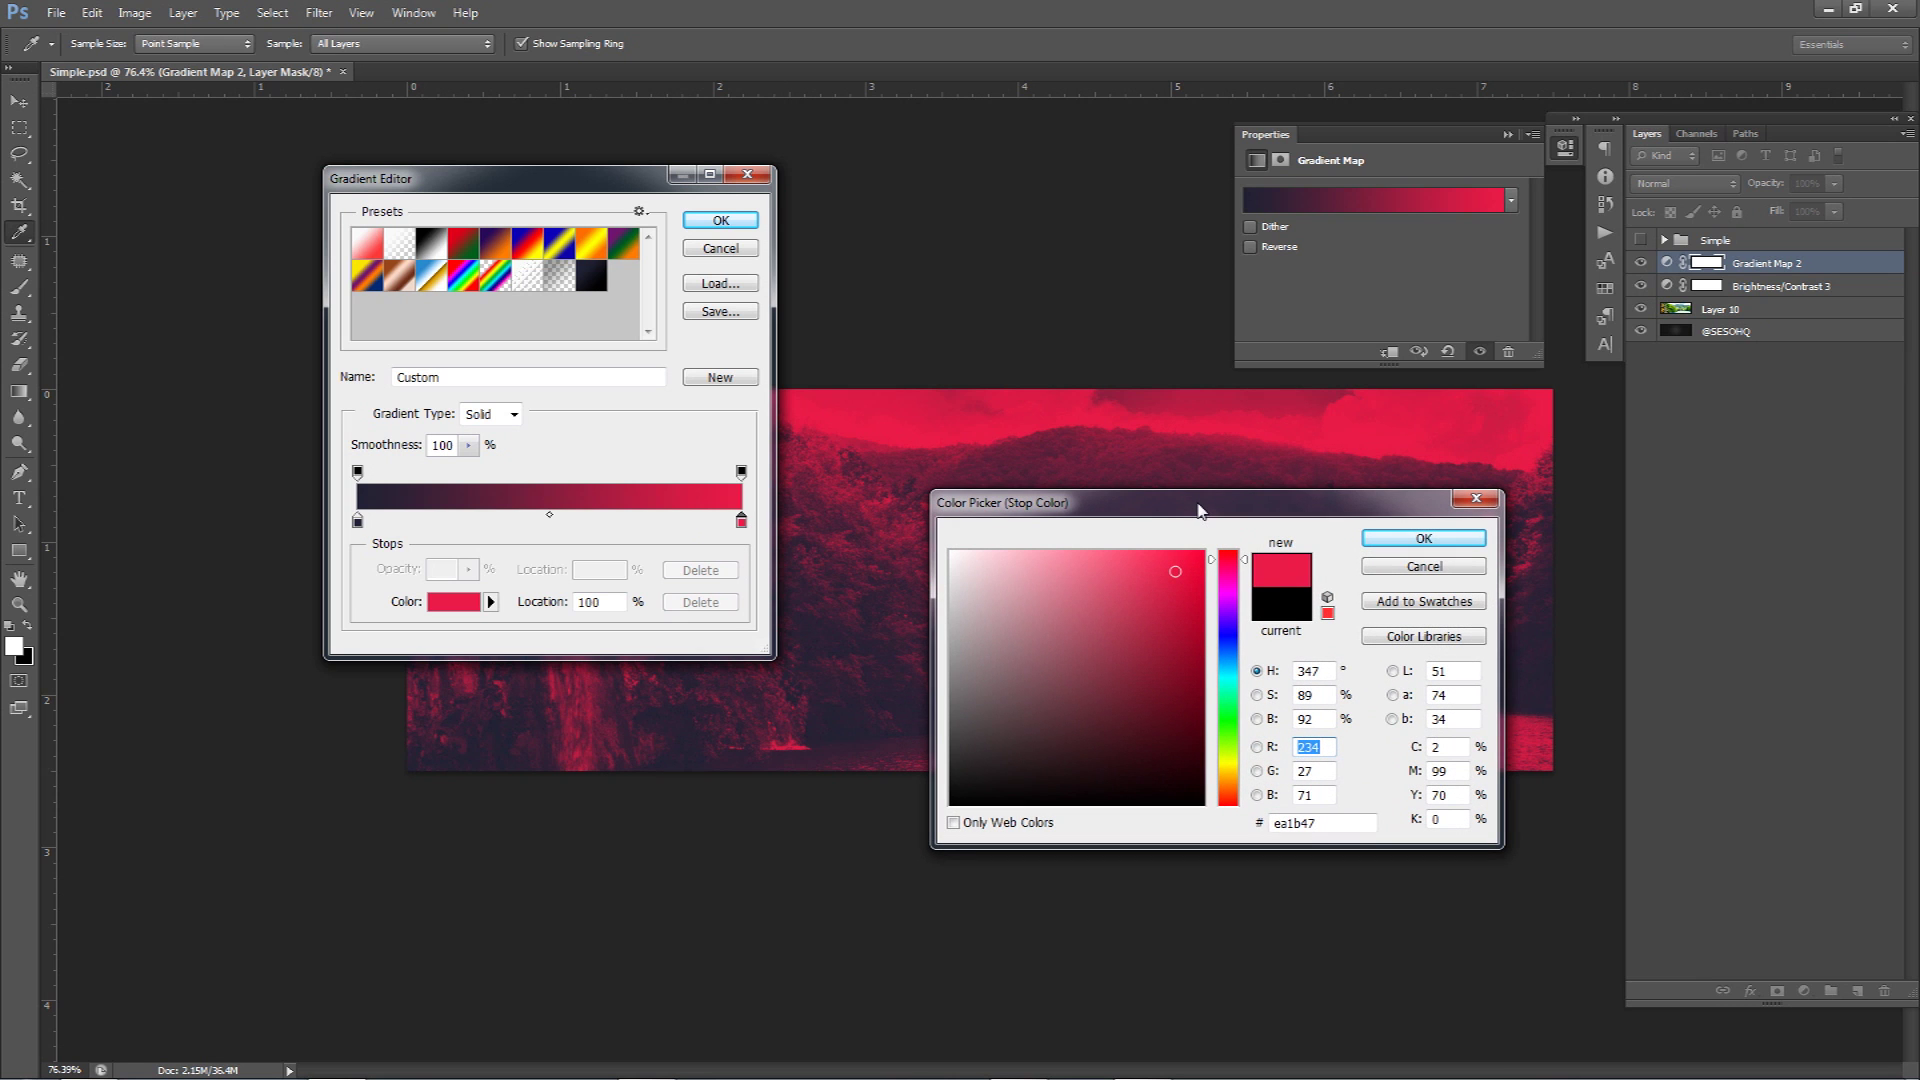
click(1423, 538)
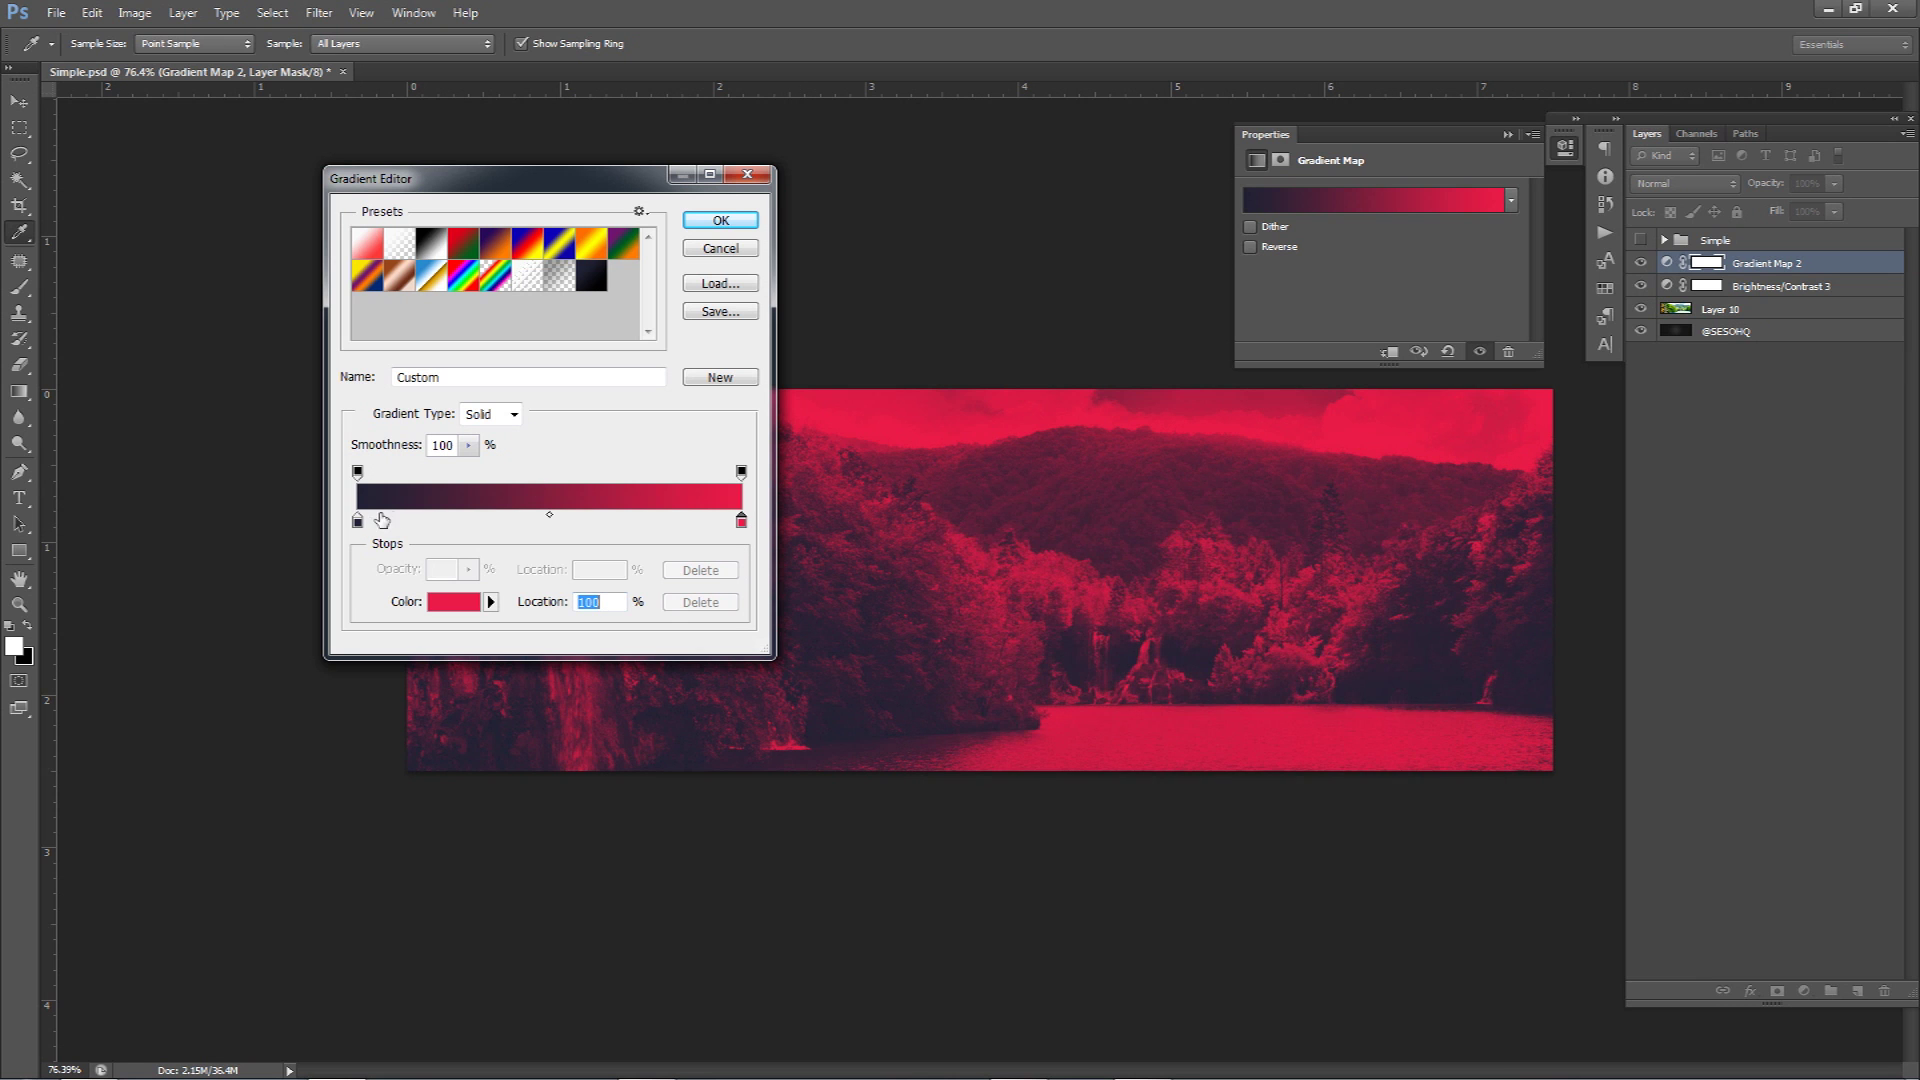
Try other dark colours for the gradient's 0% stop, including 000000, 14141a, 2a223a and 221d2b.
double_click(358, 521)
drag(1100, 495, 1507, 457)
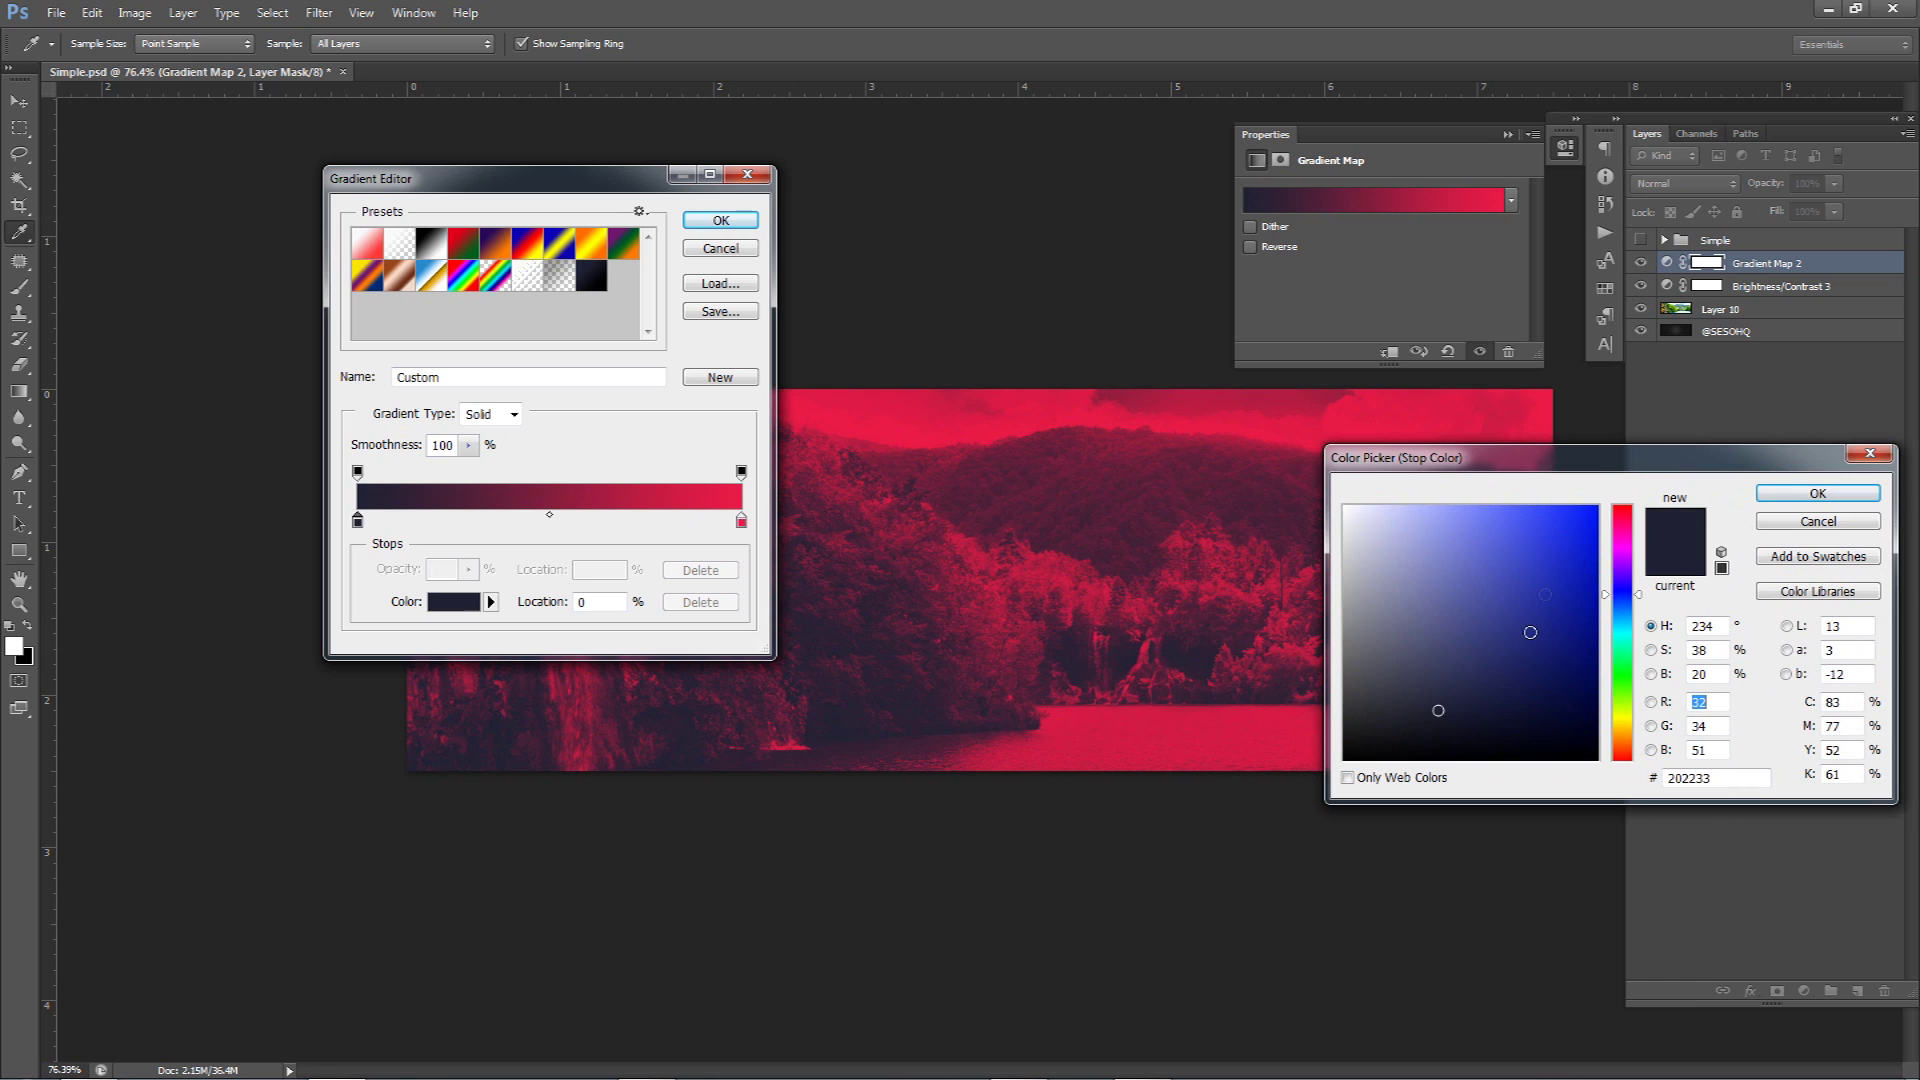
drag(1453, 720, 1342, 762)
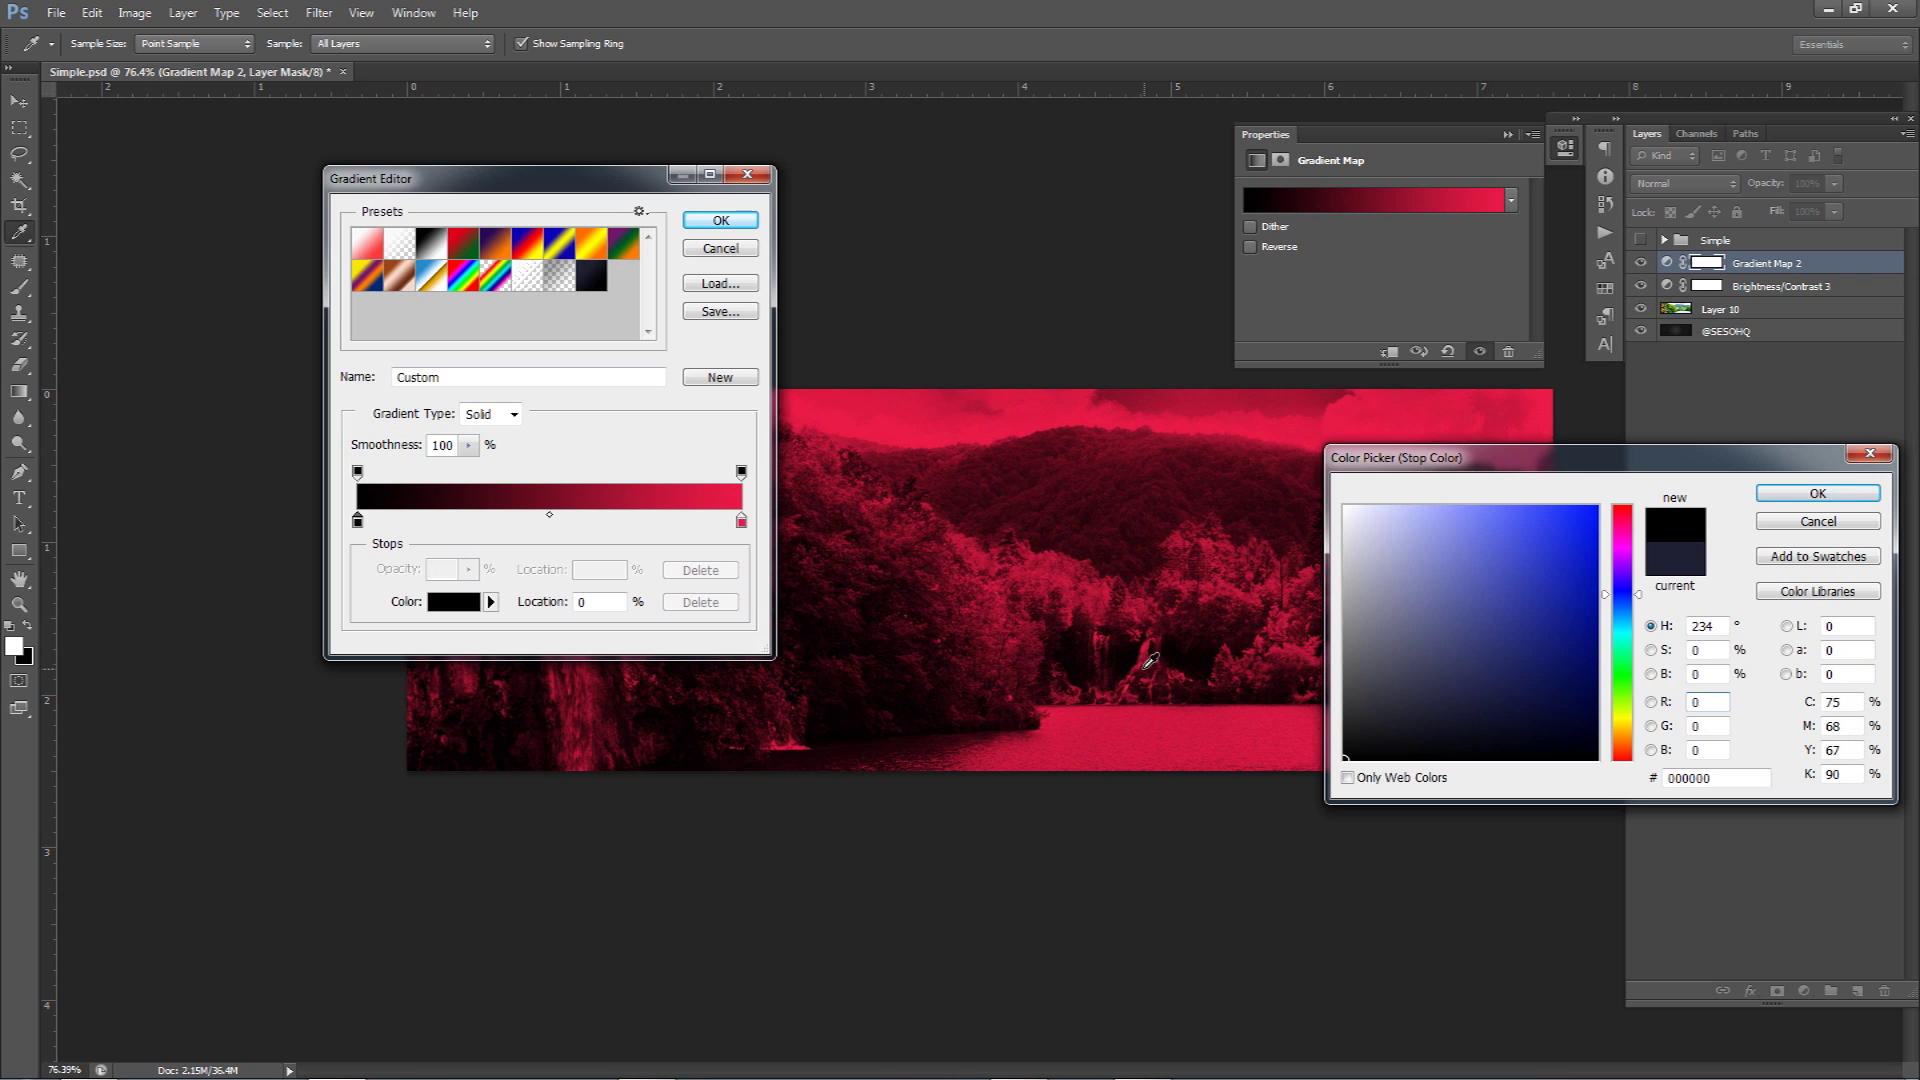
drag(1416, 727, 1407, 736)
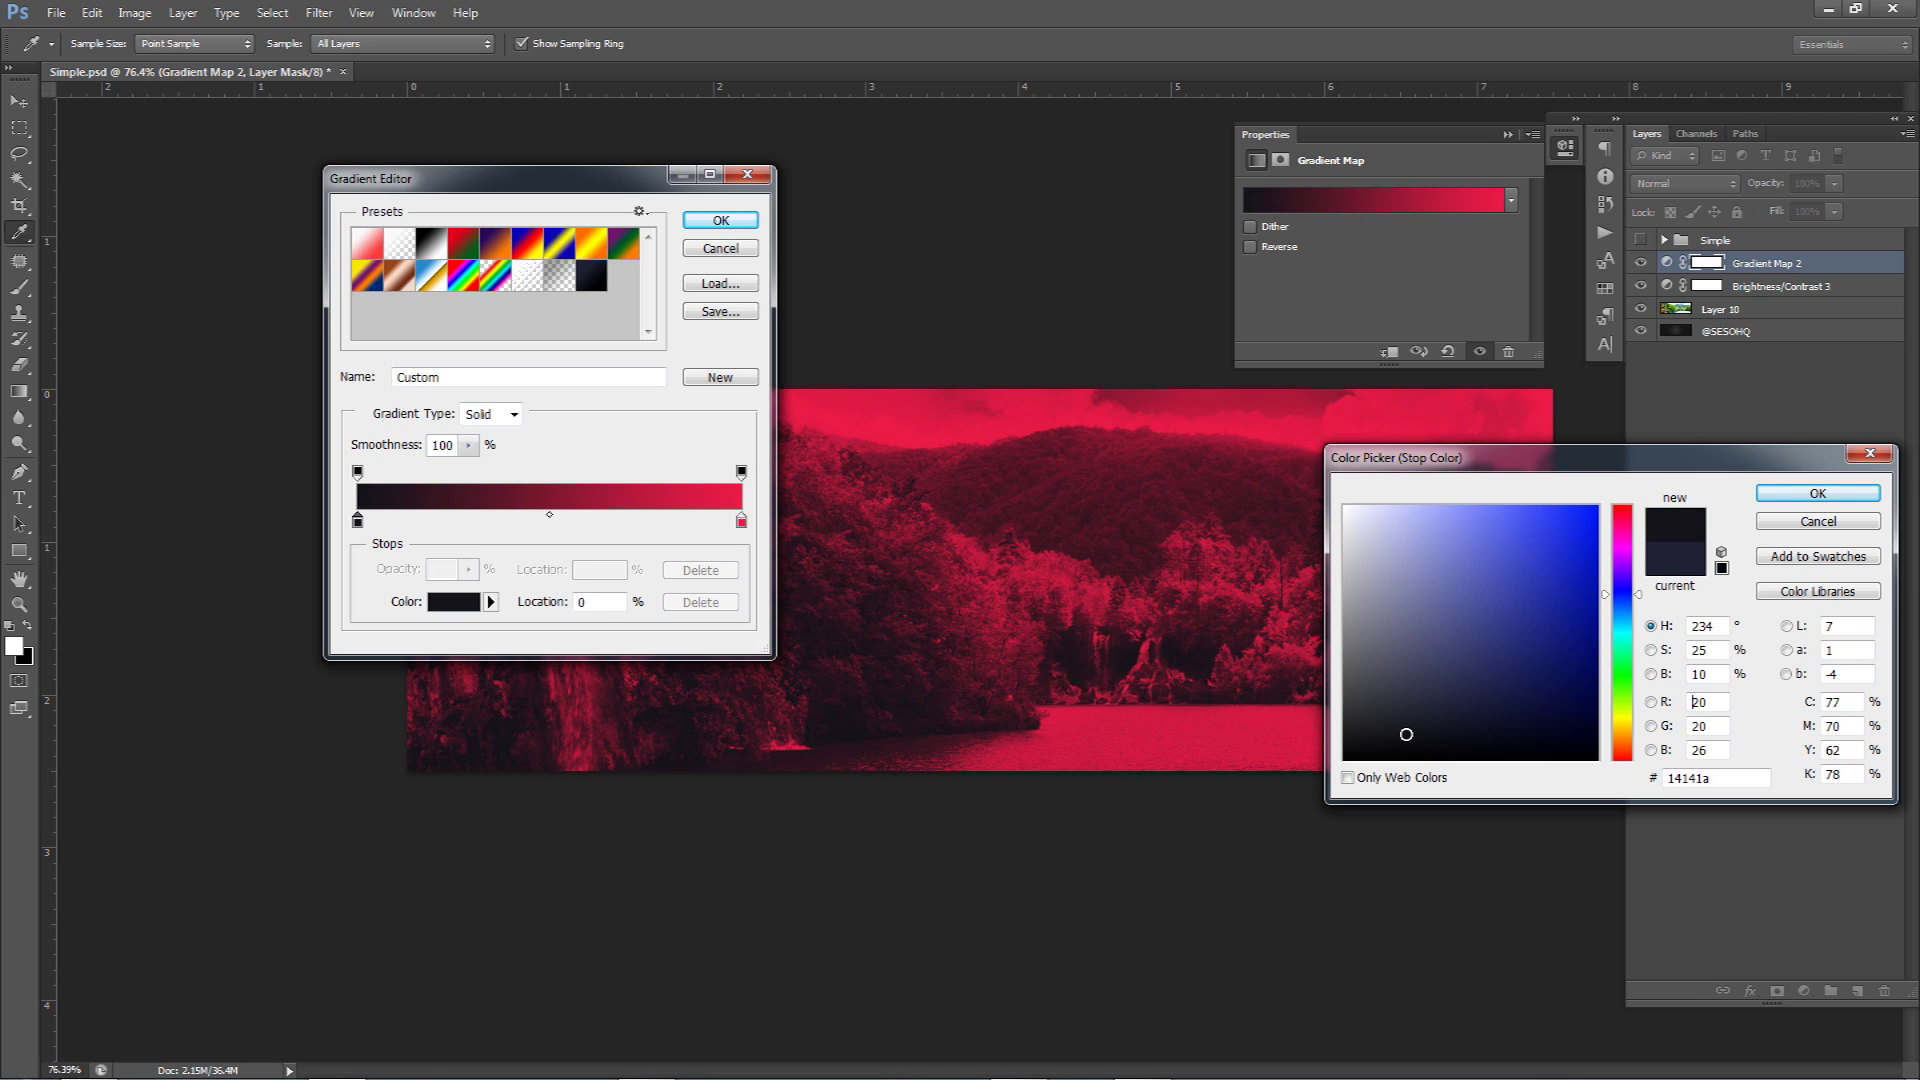
click(1619, 554)
mouse_move(1621, 562)
mouse_down()
mouse_move(1621, 630)
mouse_move(1622, 597)
mouse_up()
mouse_move(1486, 677)
mouse_down()
mouse_move(1491, 634)
mouse_move(1448, 702)
mouse_up()
drag(1617, 632, 1620, 577)
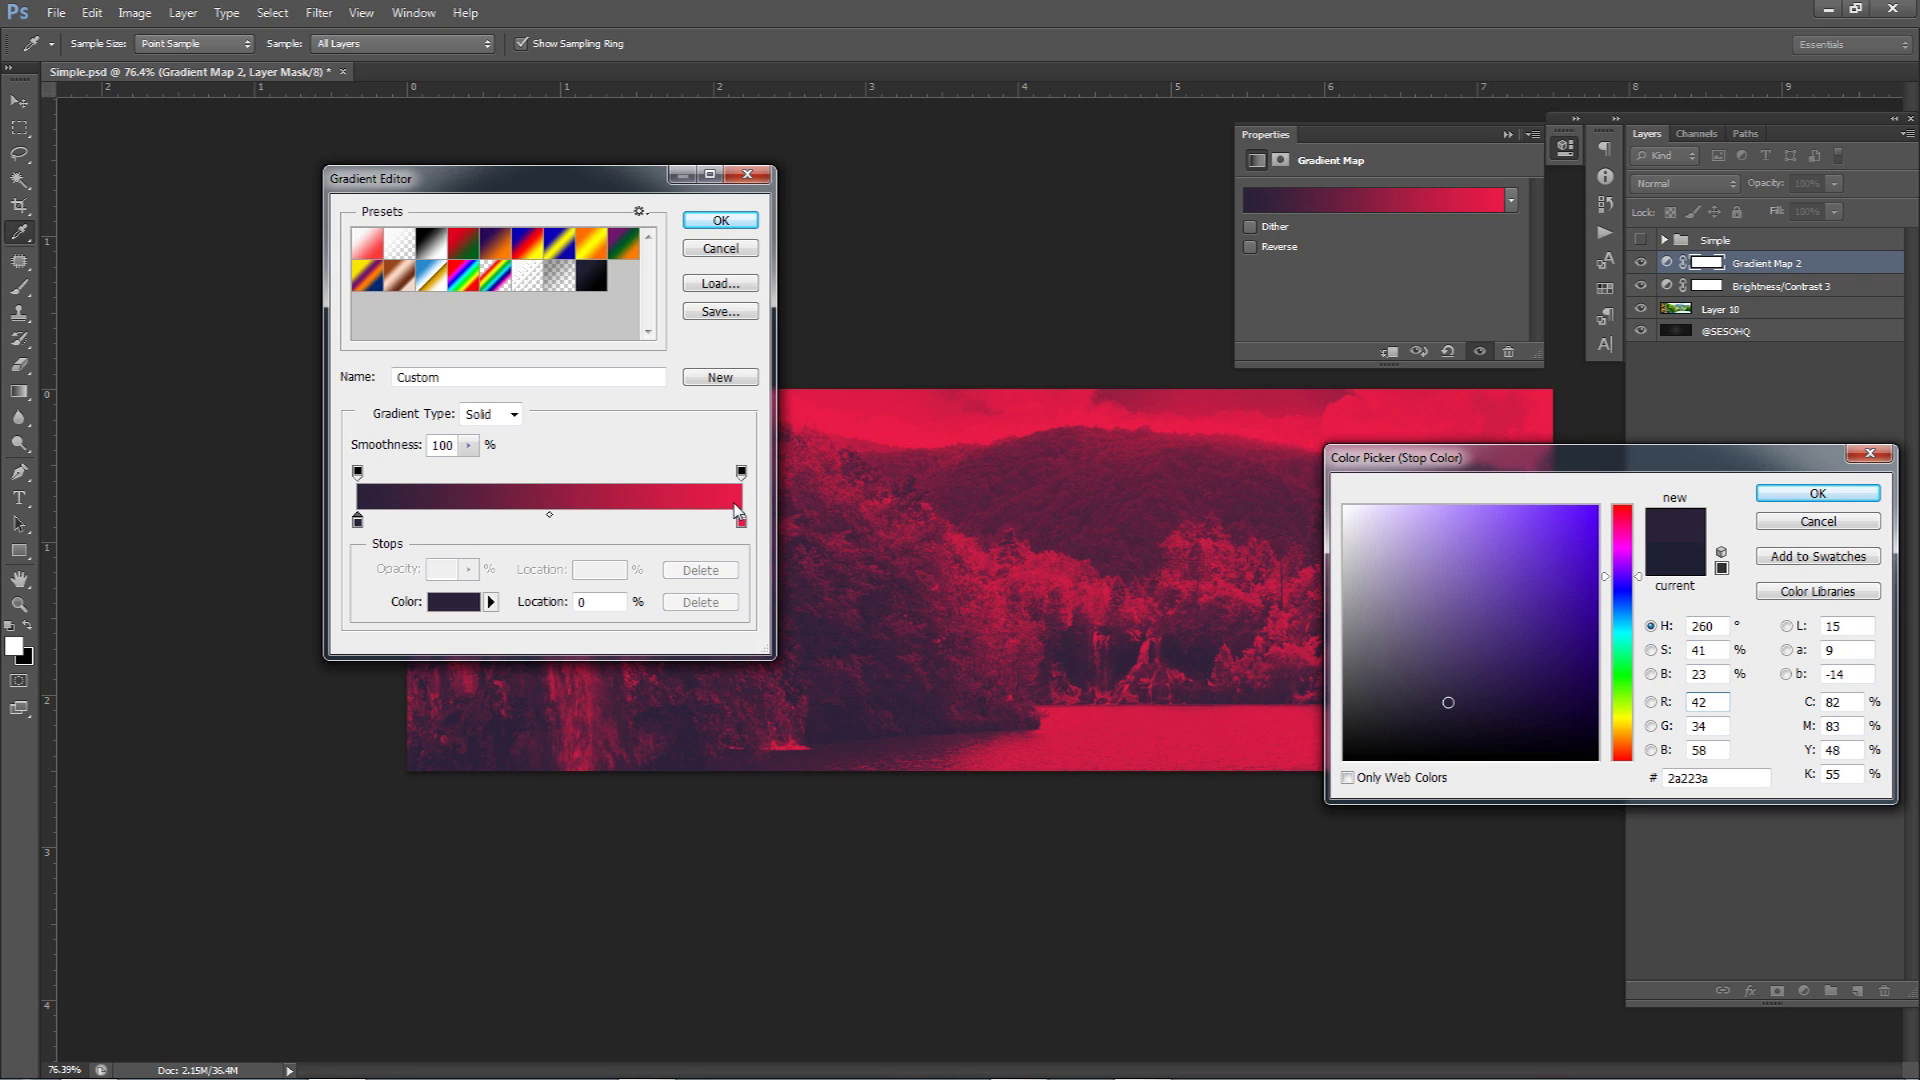
click(1411, 727)
drag(1411, 727, 1424, 718)
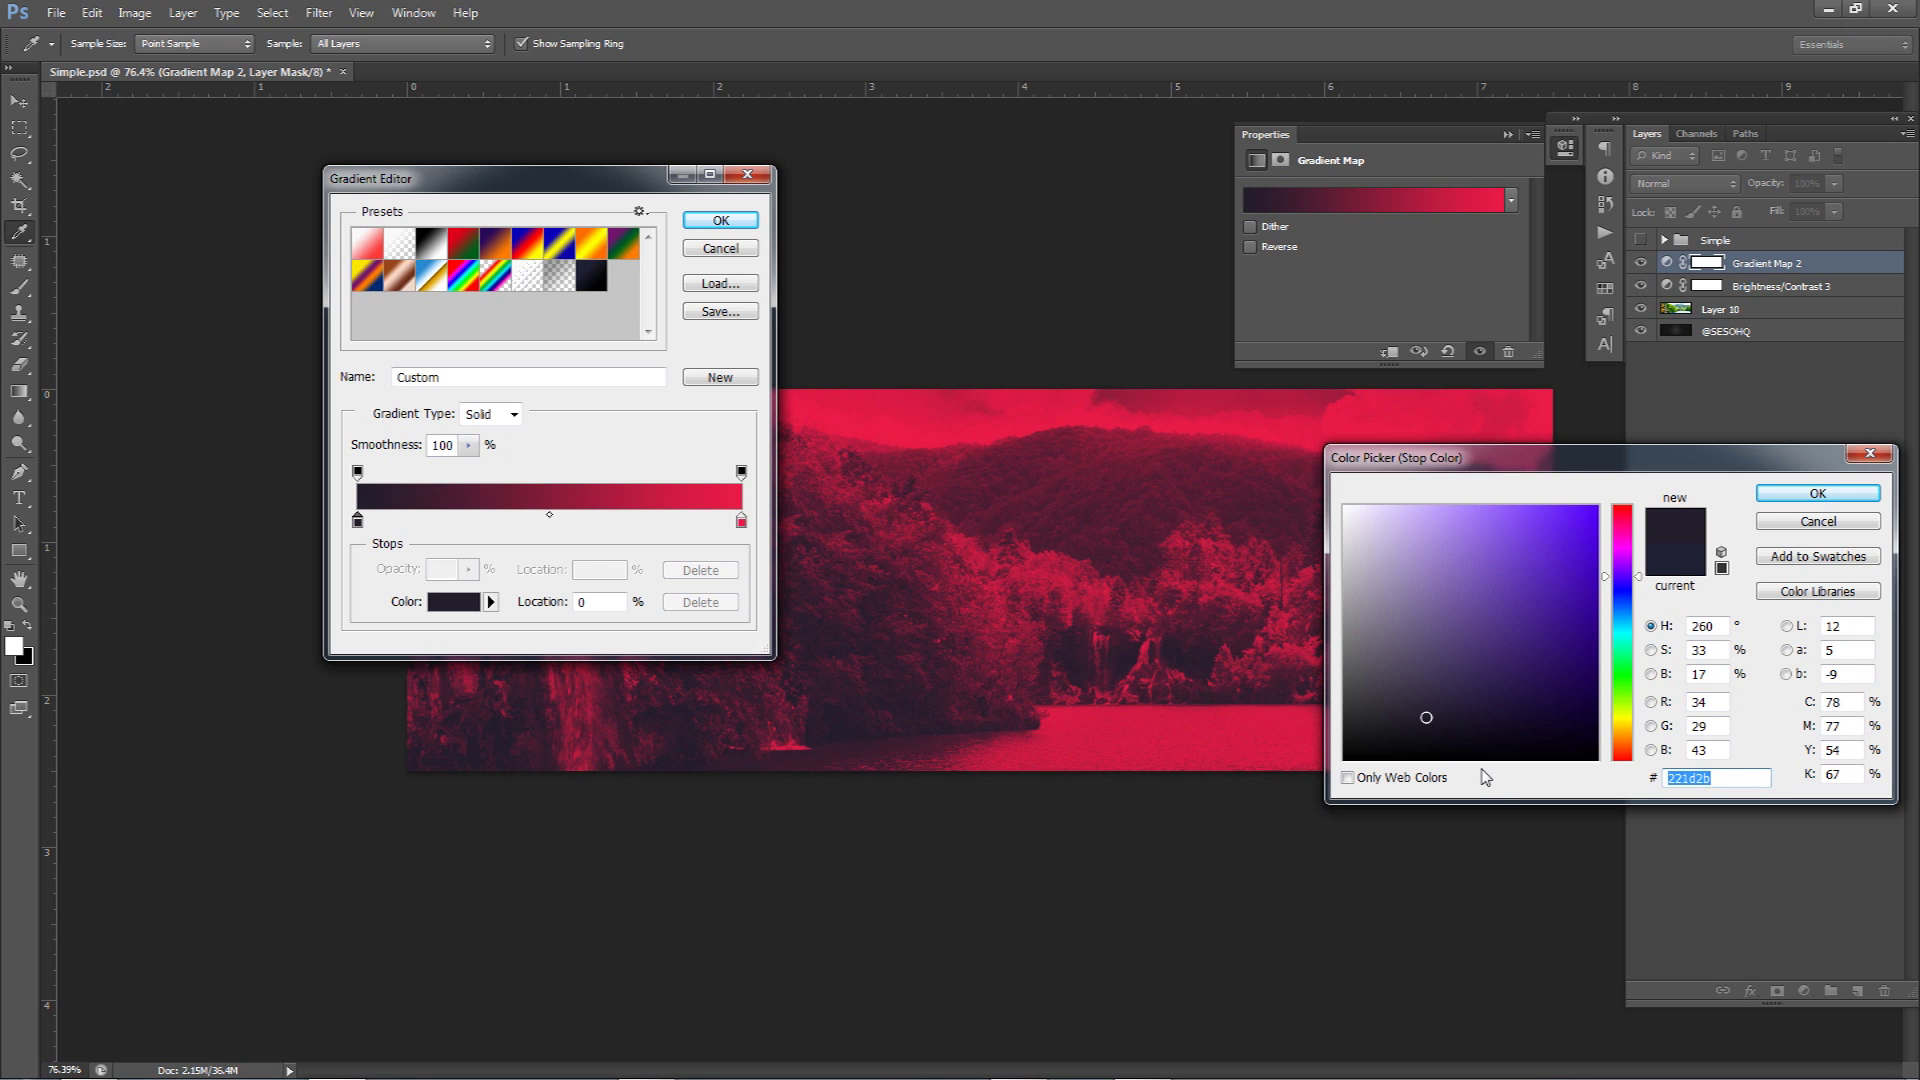
Set the gradient's 0% stop to 202233 after trying other dark hues, and accept the edited gradient.
text(2233)
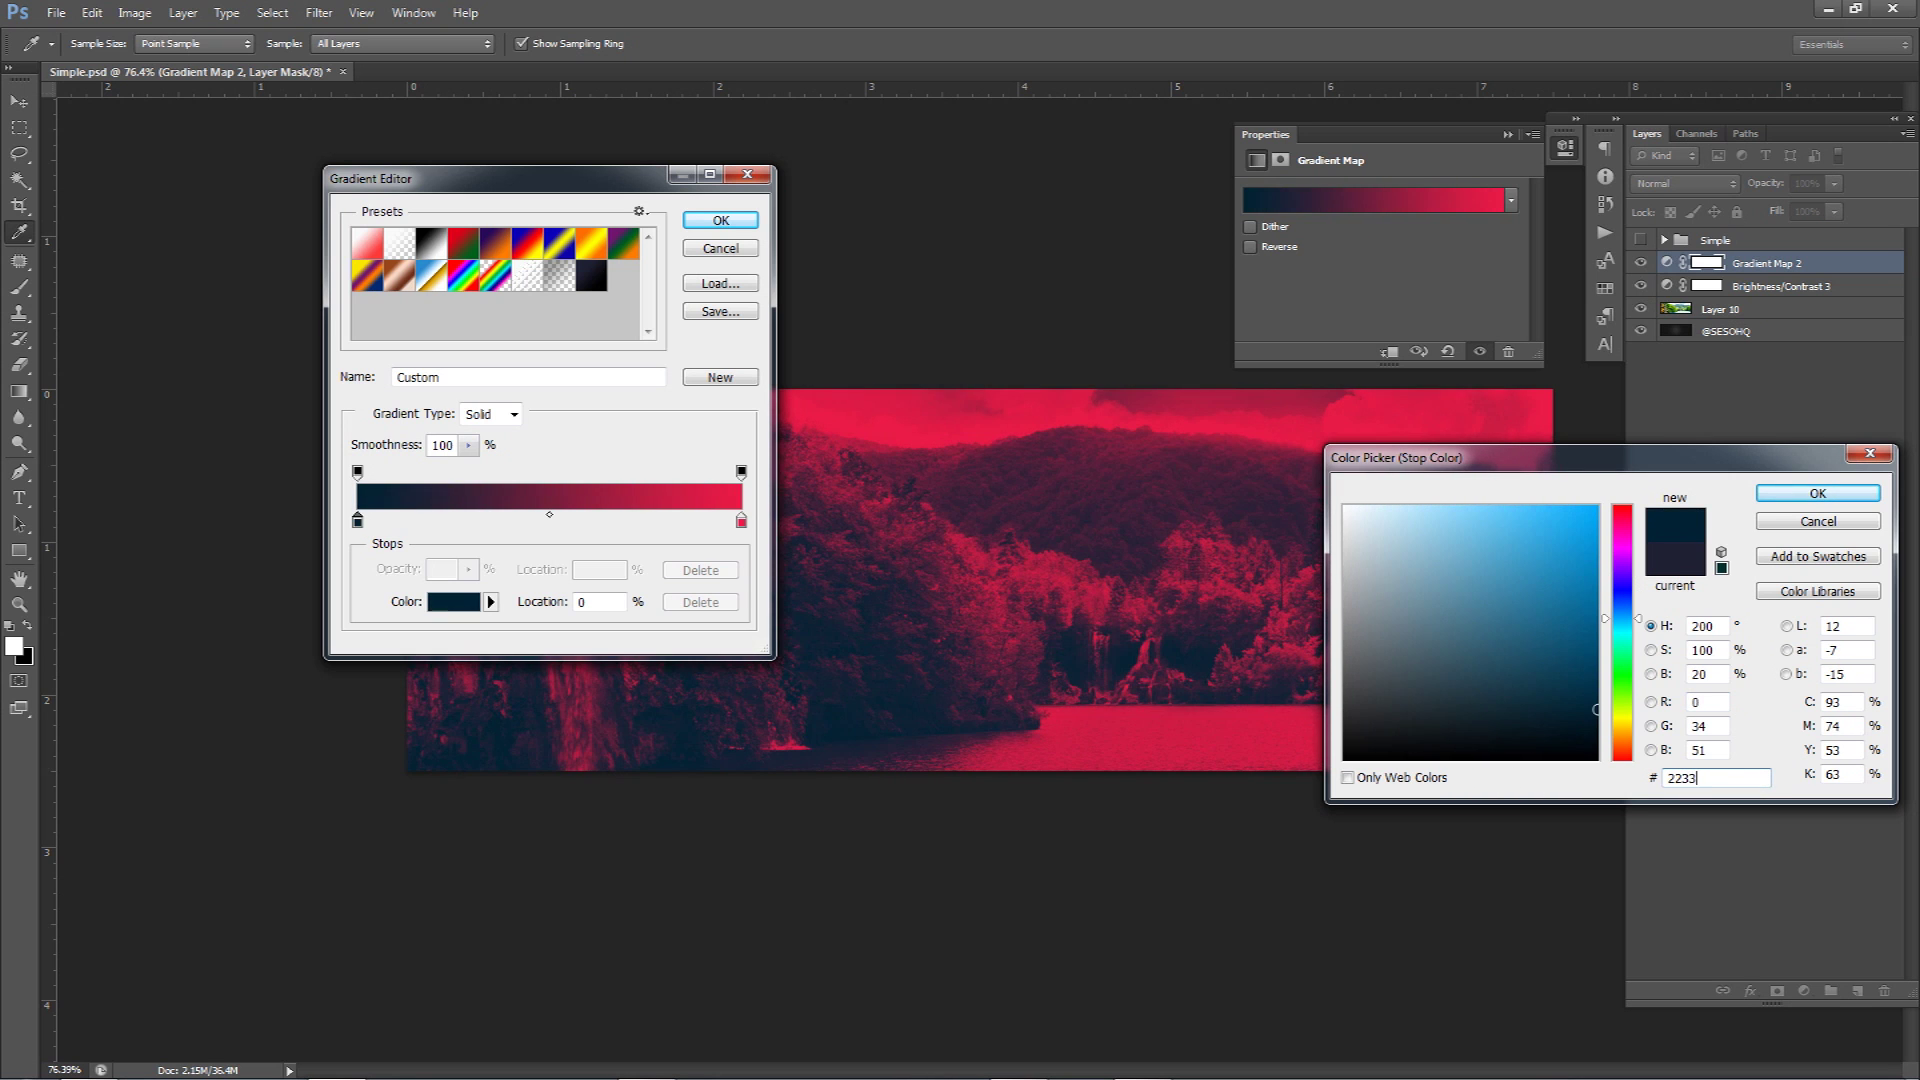
text(2)
drag(1617, 640, 1617, 562)
drag(1388, 732, 1414, 734)
drag(1621, 562, 1622, 594)
click(1818, 493)
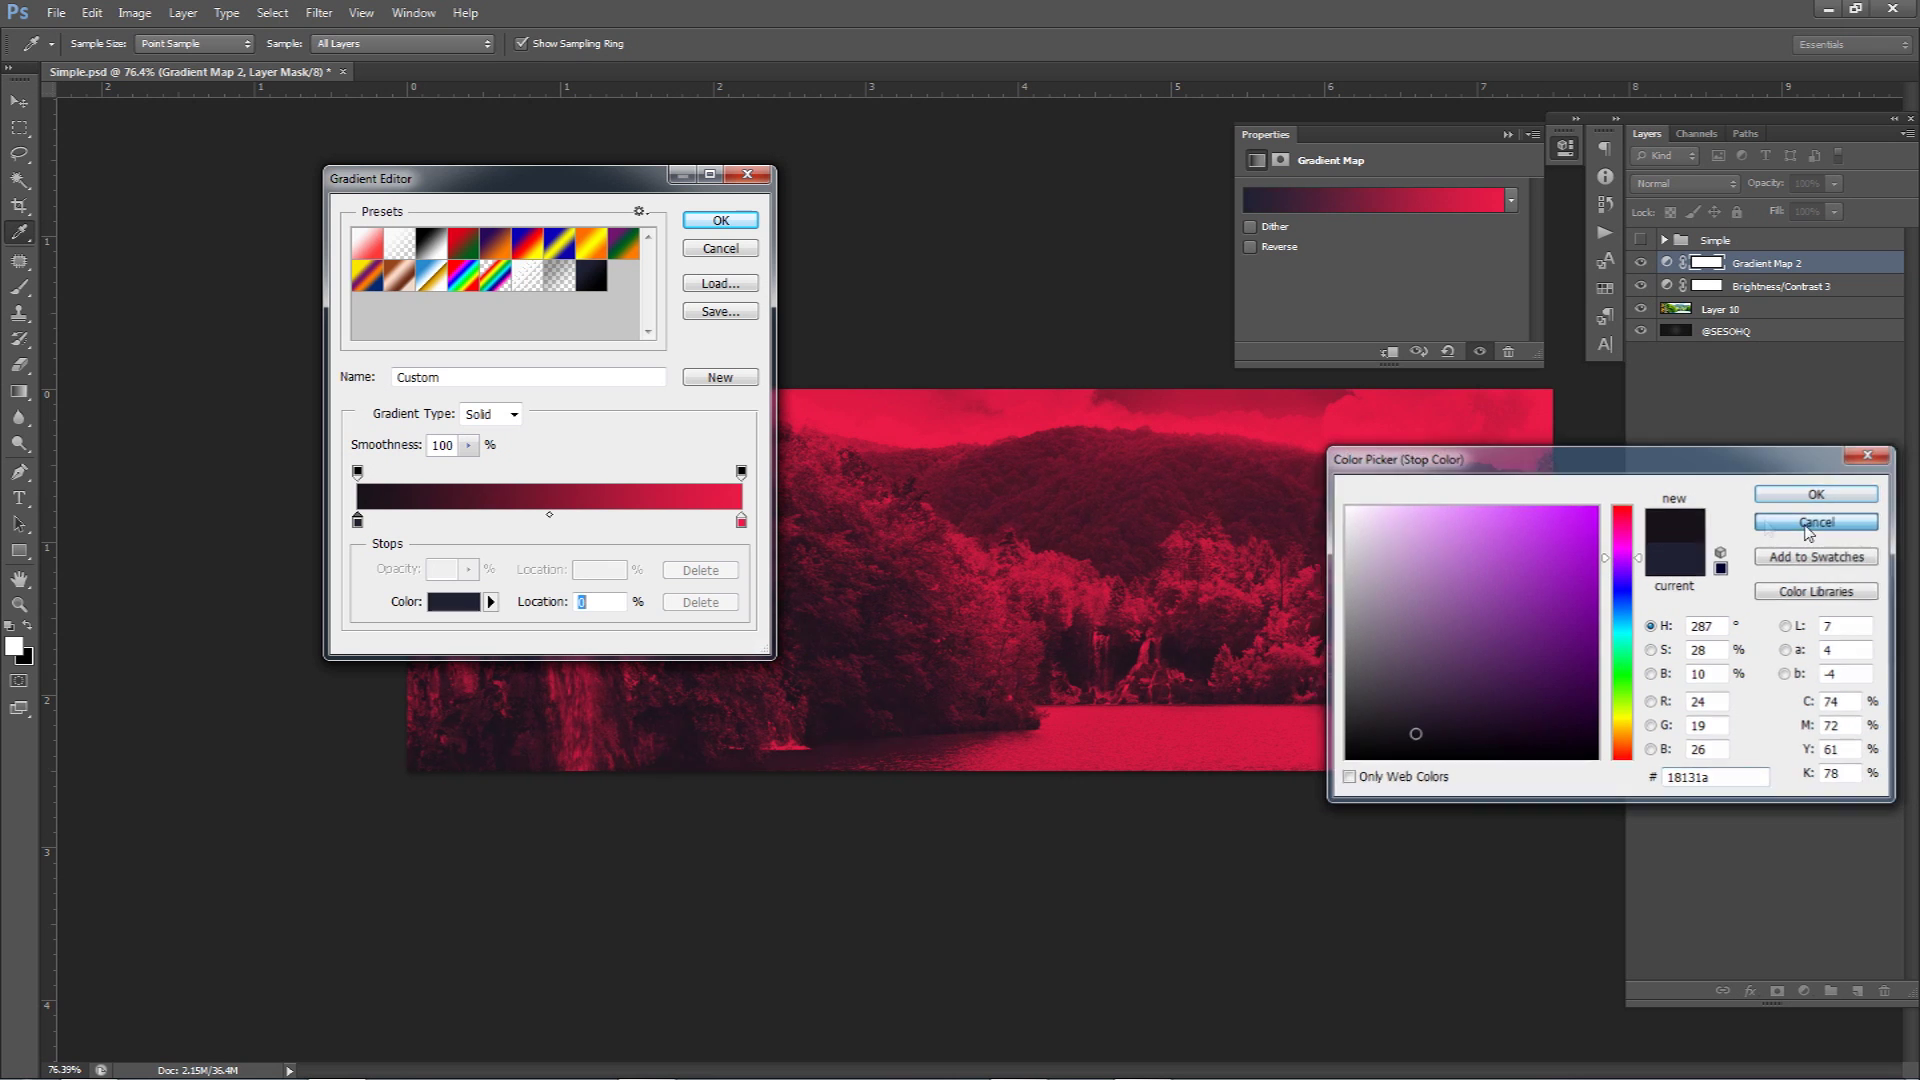
double_click(357, 520)
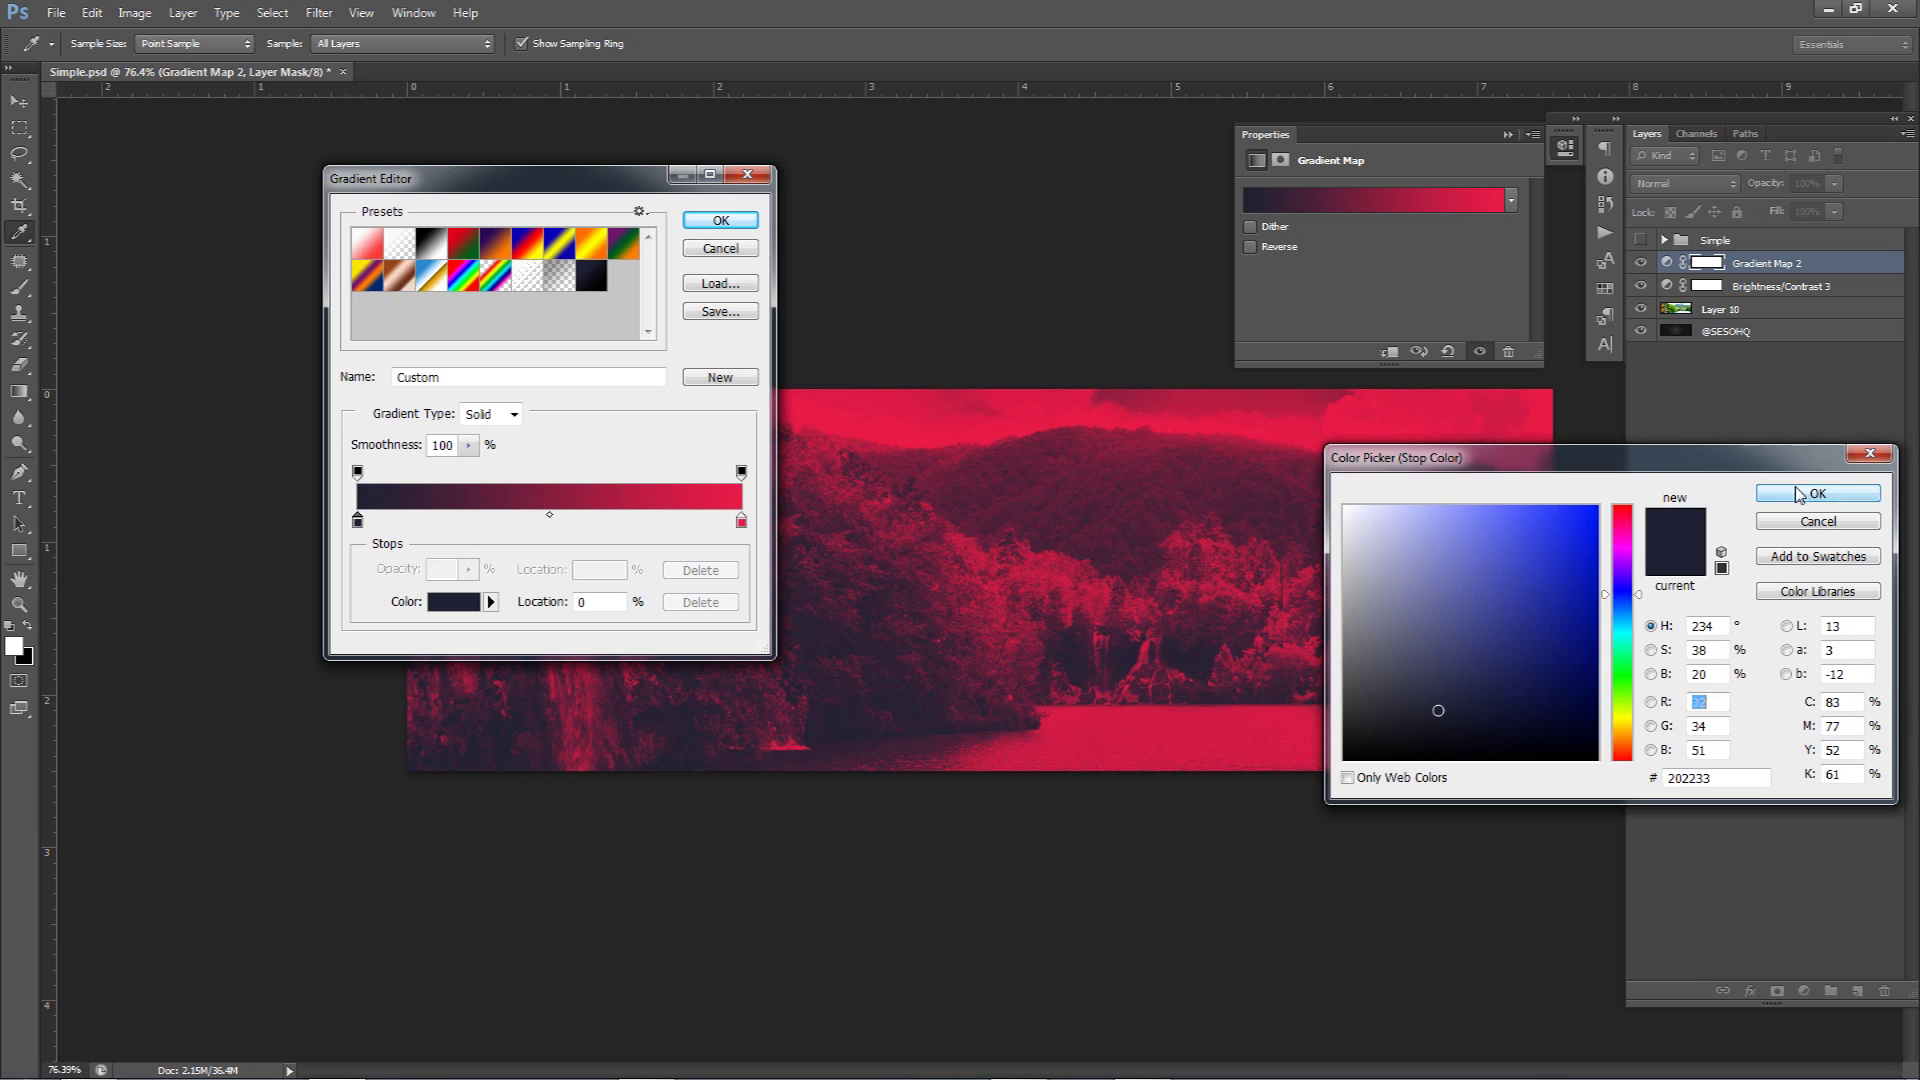
click(1759, 497)
click(720, 219)
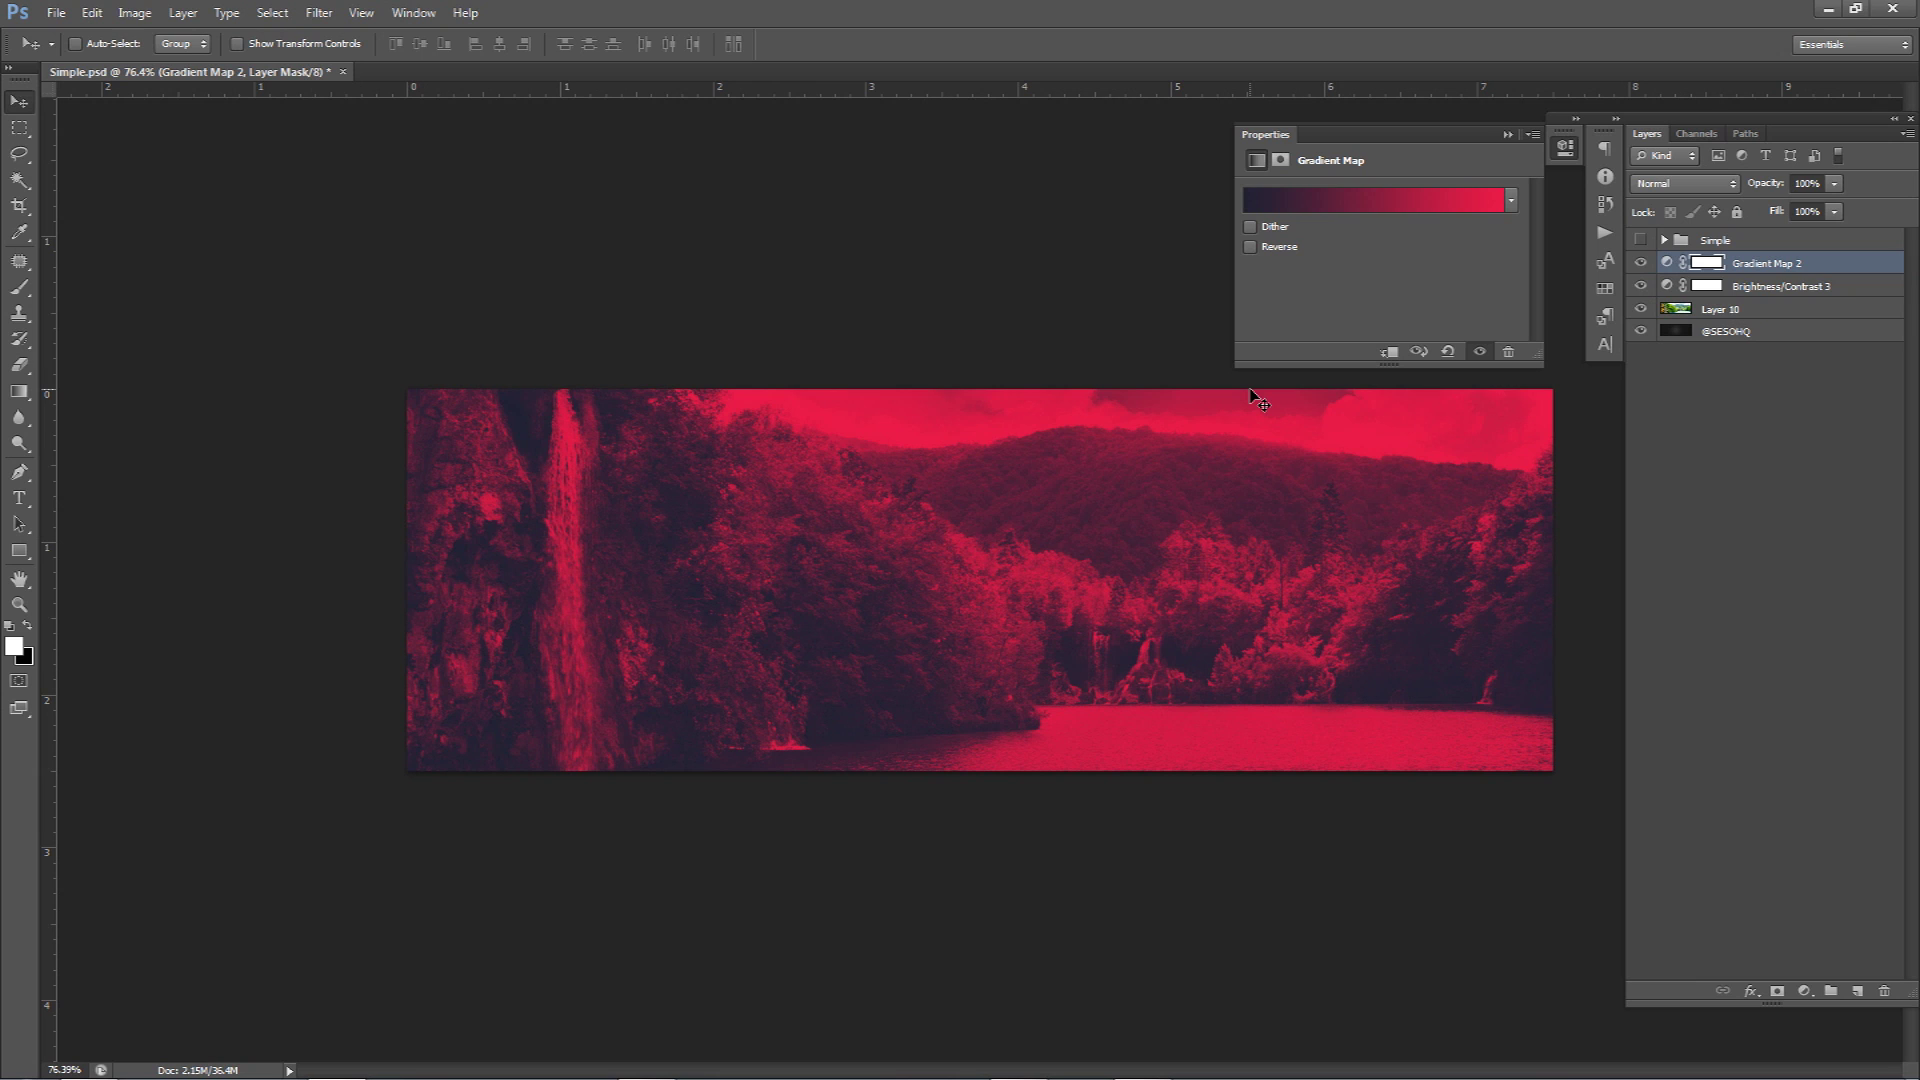
Add an Exposure adjustment layer above the Gradient Map with exposure +0.37, offset +0.0281 and gamma correction 0.72.
click(1803, 990)
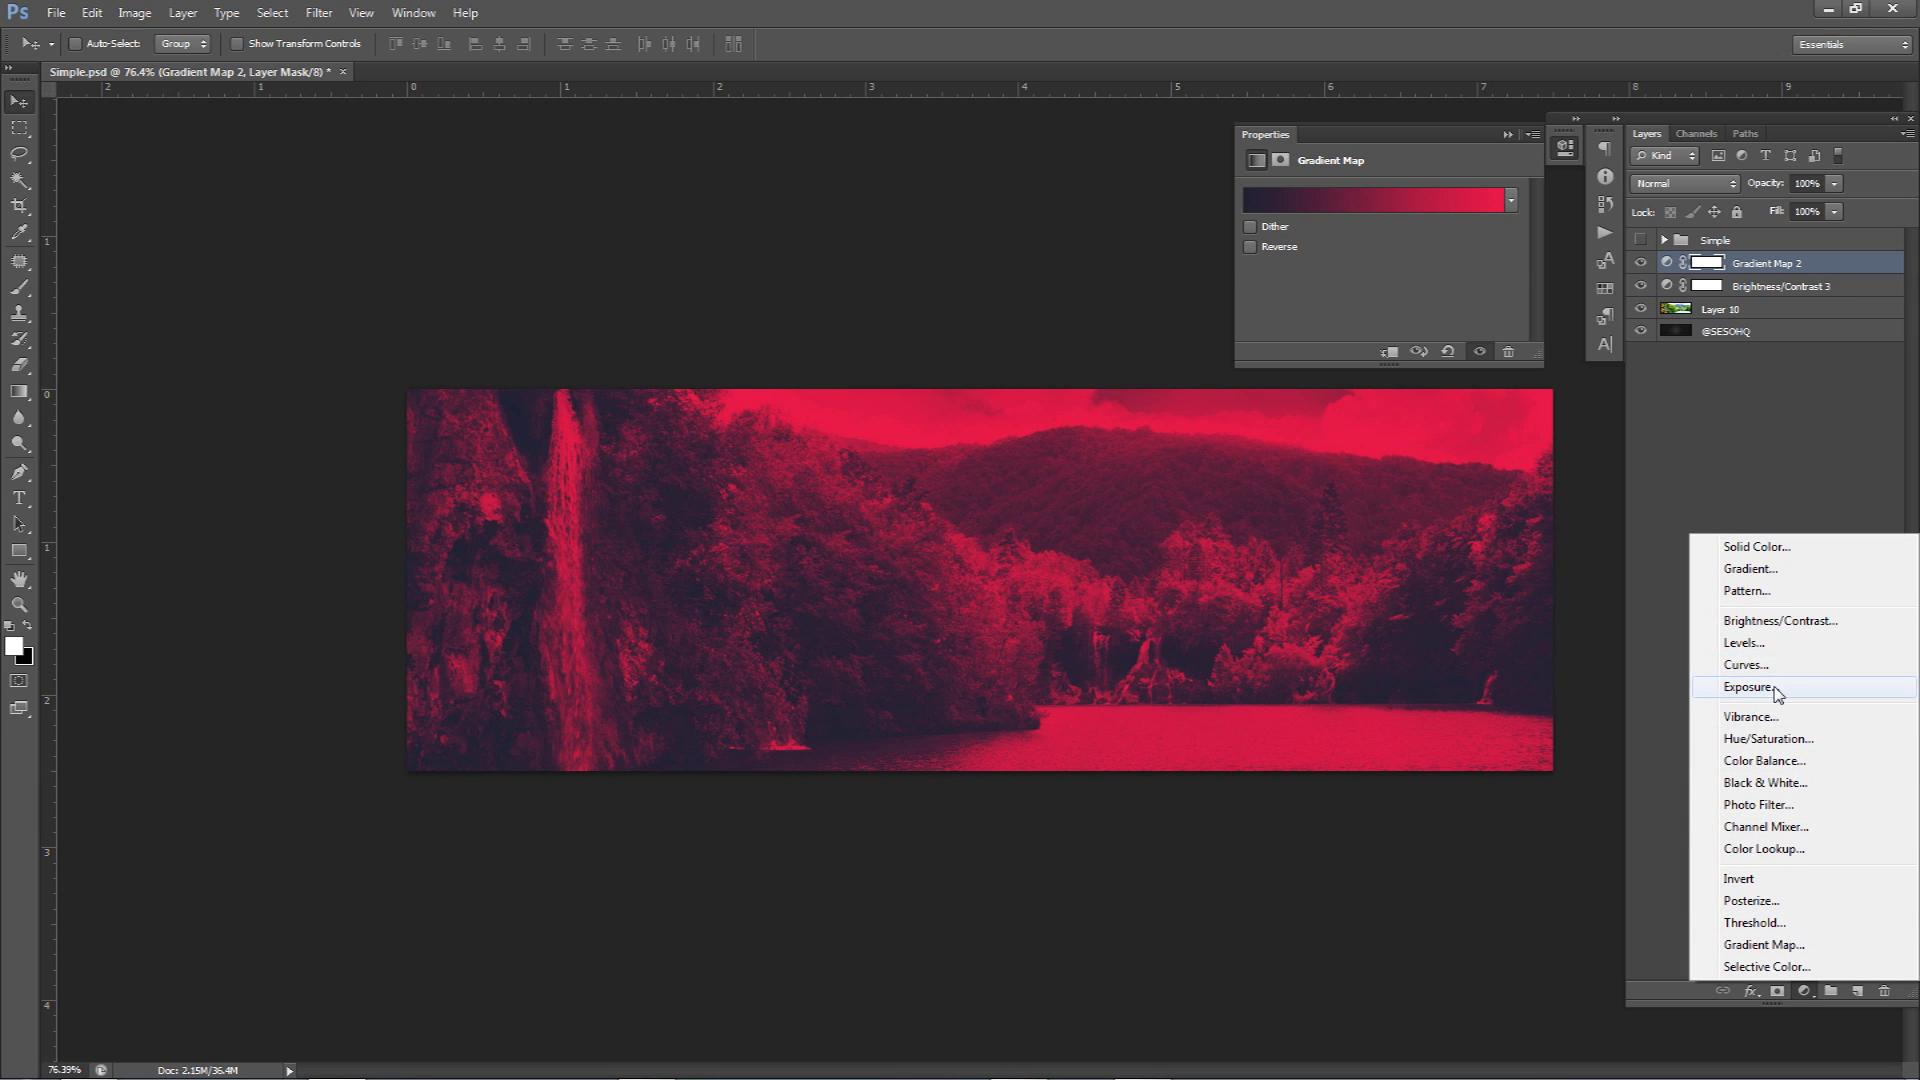
click(1776, 690)
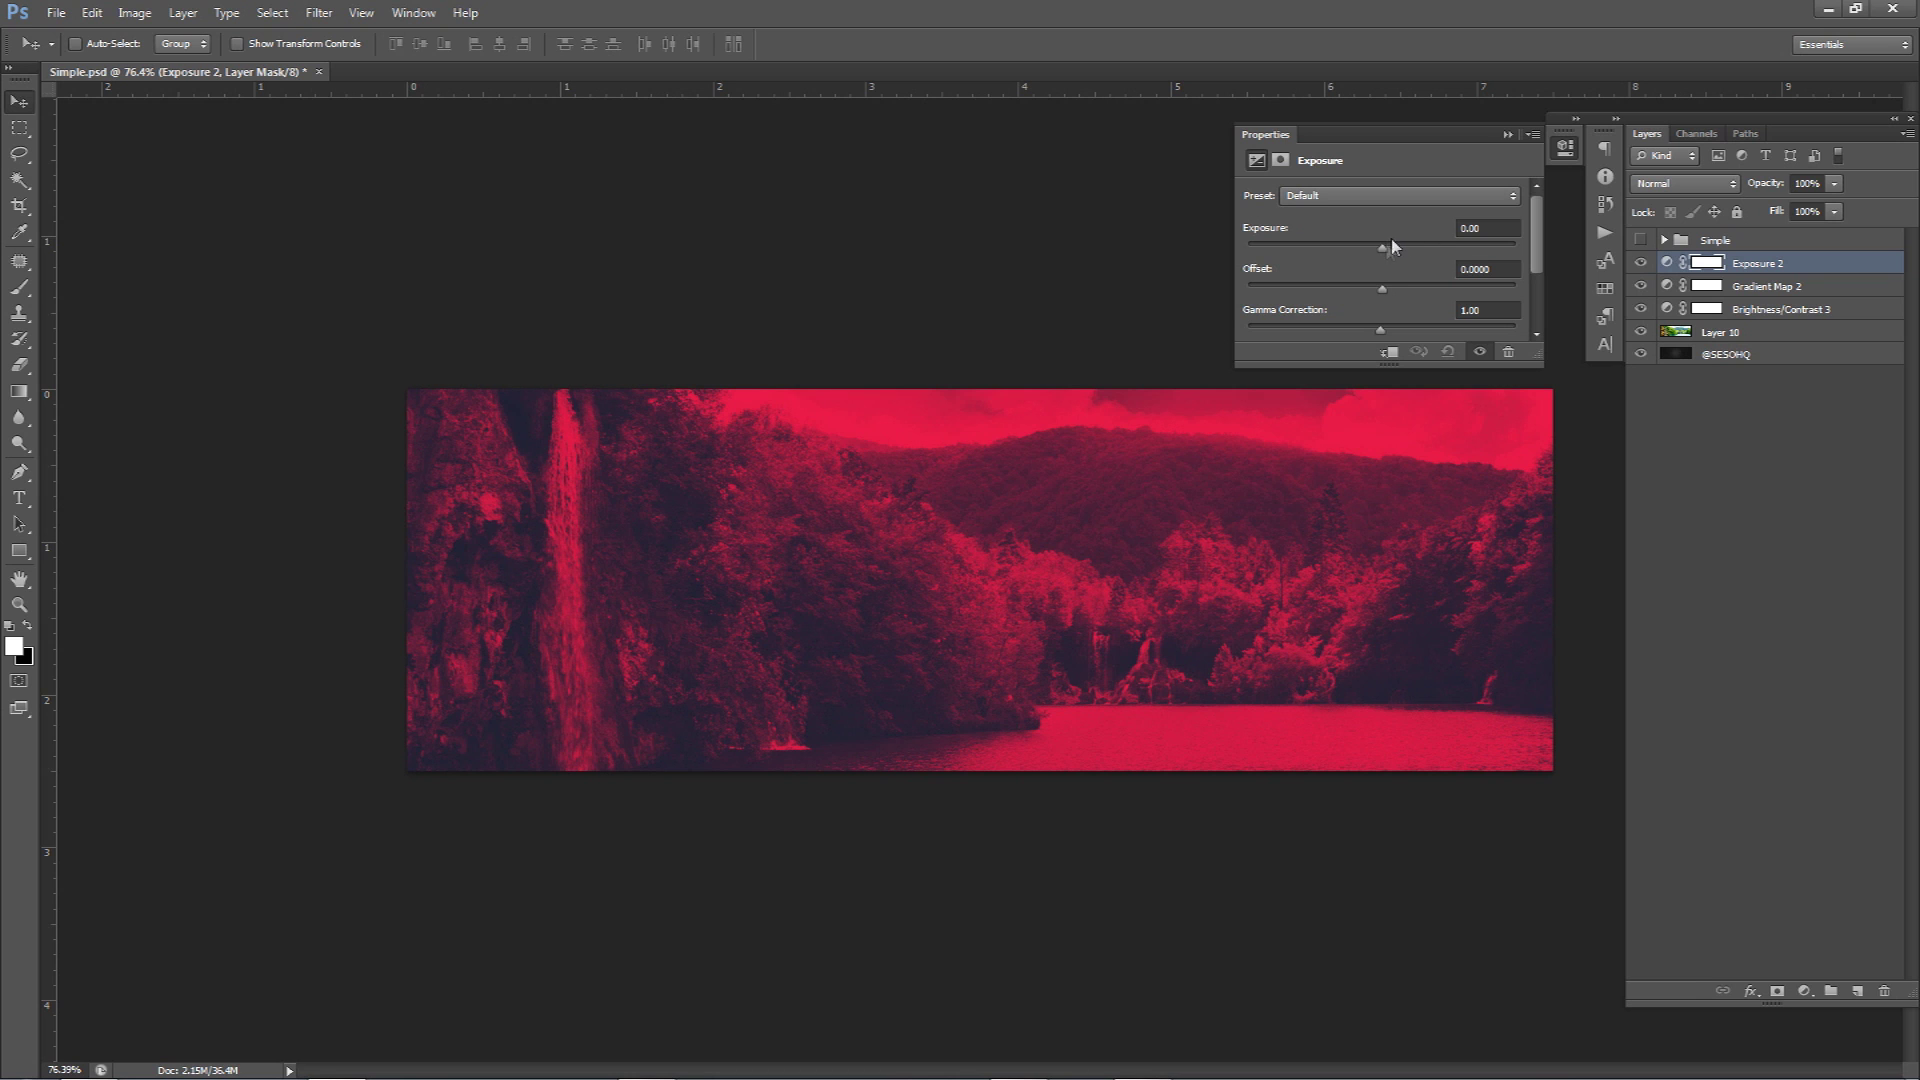
drag(1388, 248, 1389, 288)
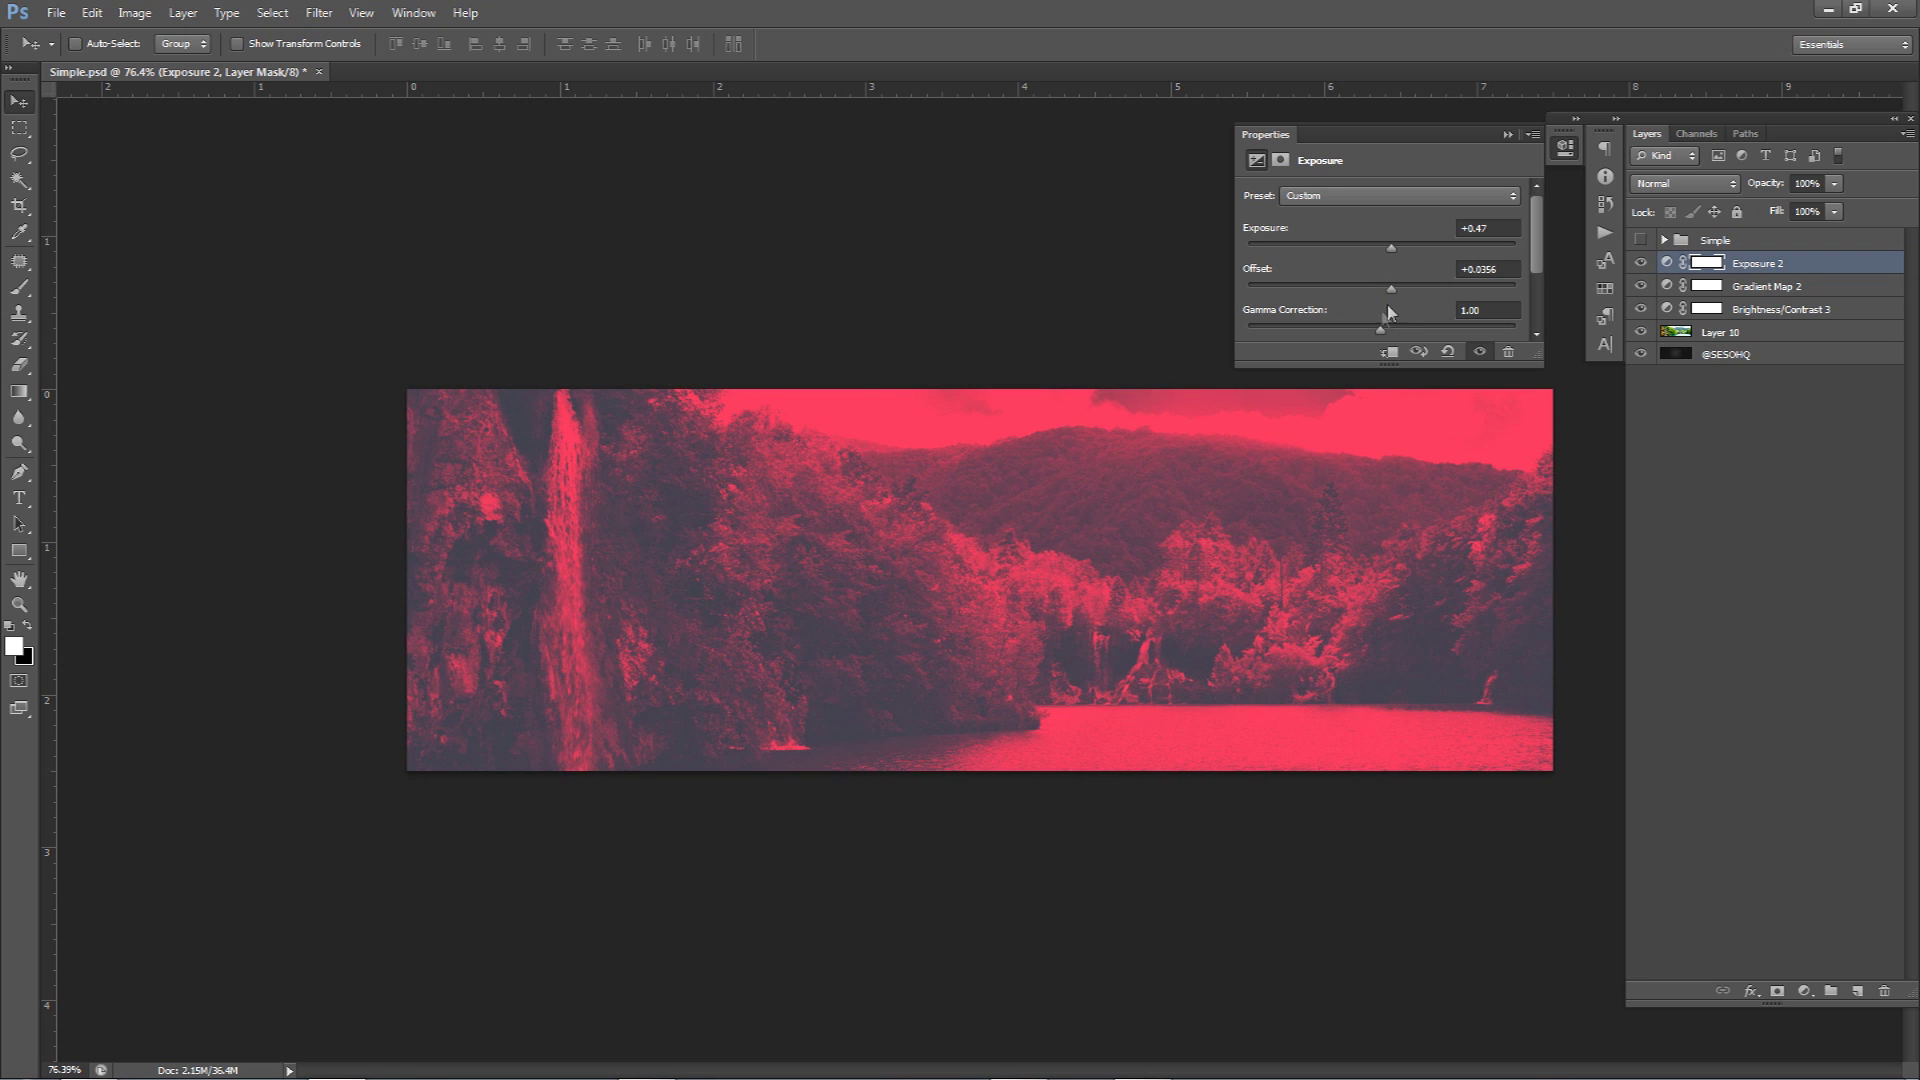
drag(1394, 330, 1411, 328)
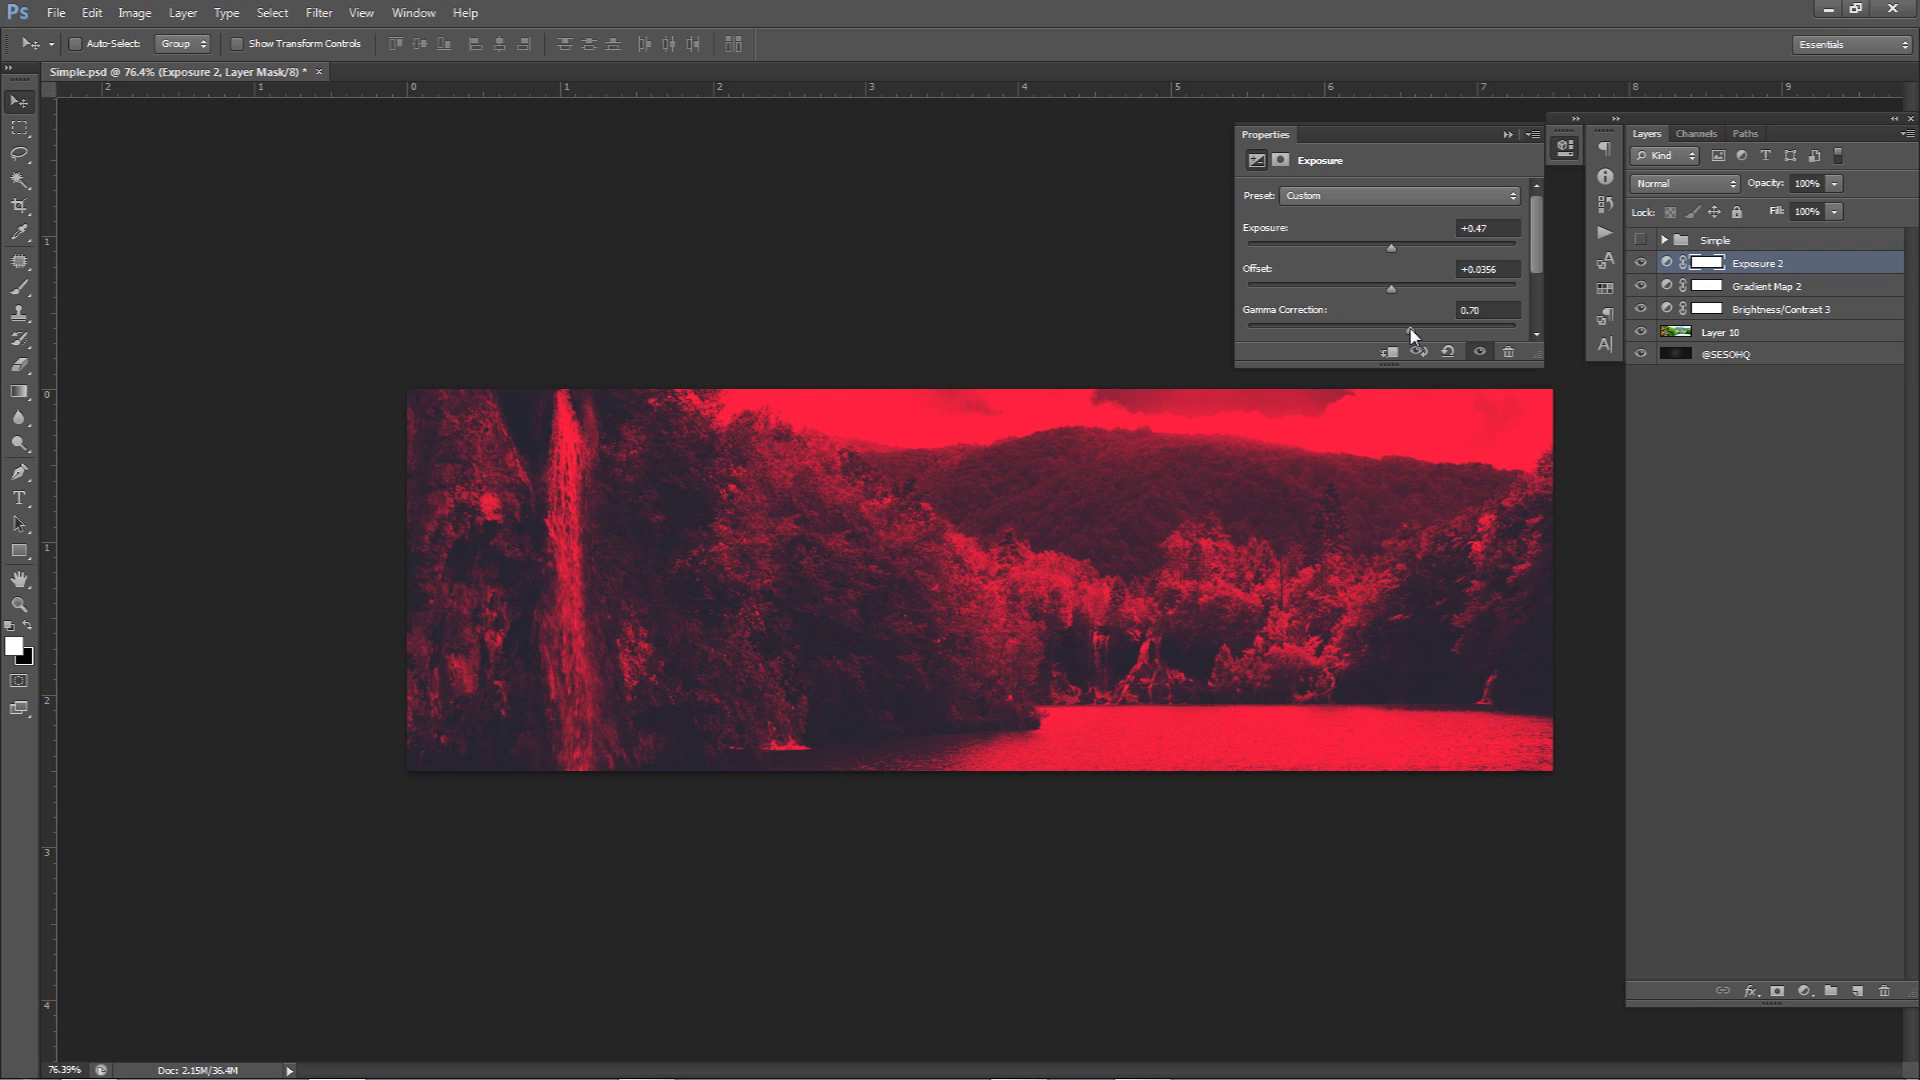
drag(1391, 289, 1388, 292)
drag(1395, 248, 1394, 258)
drag(1388, 248, 1389, 247)
drag(1412, 328, 1408, 328)
Compare the banner with and without the Exposure layer and refine it to offset +0.0431 and gamma correction 0.73.
click(1639, 263)
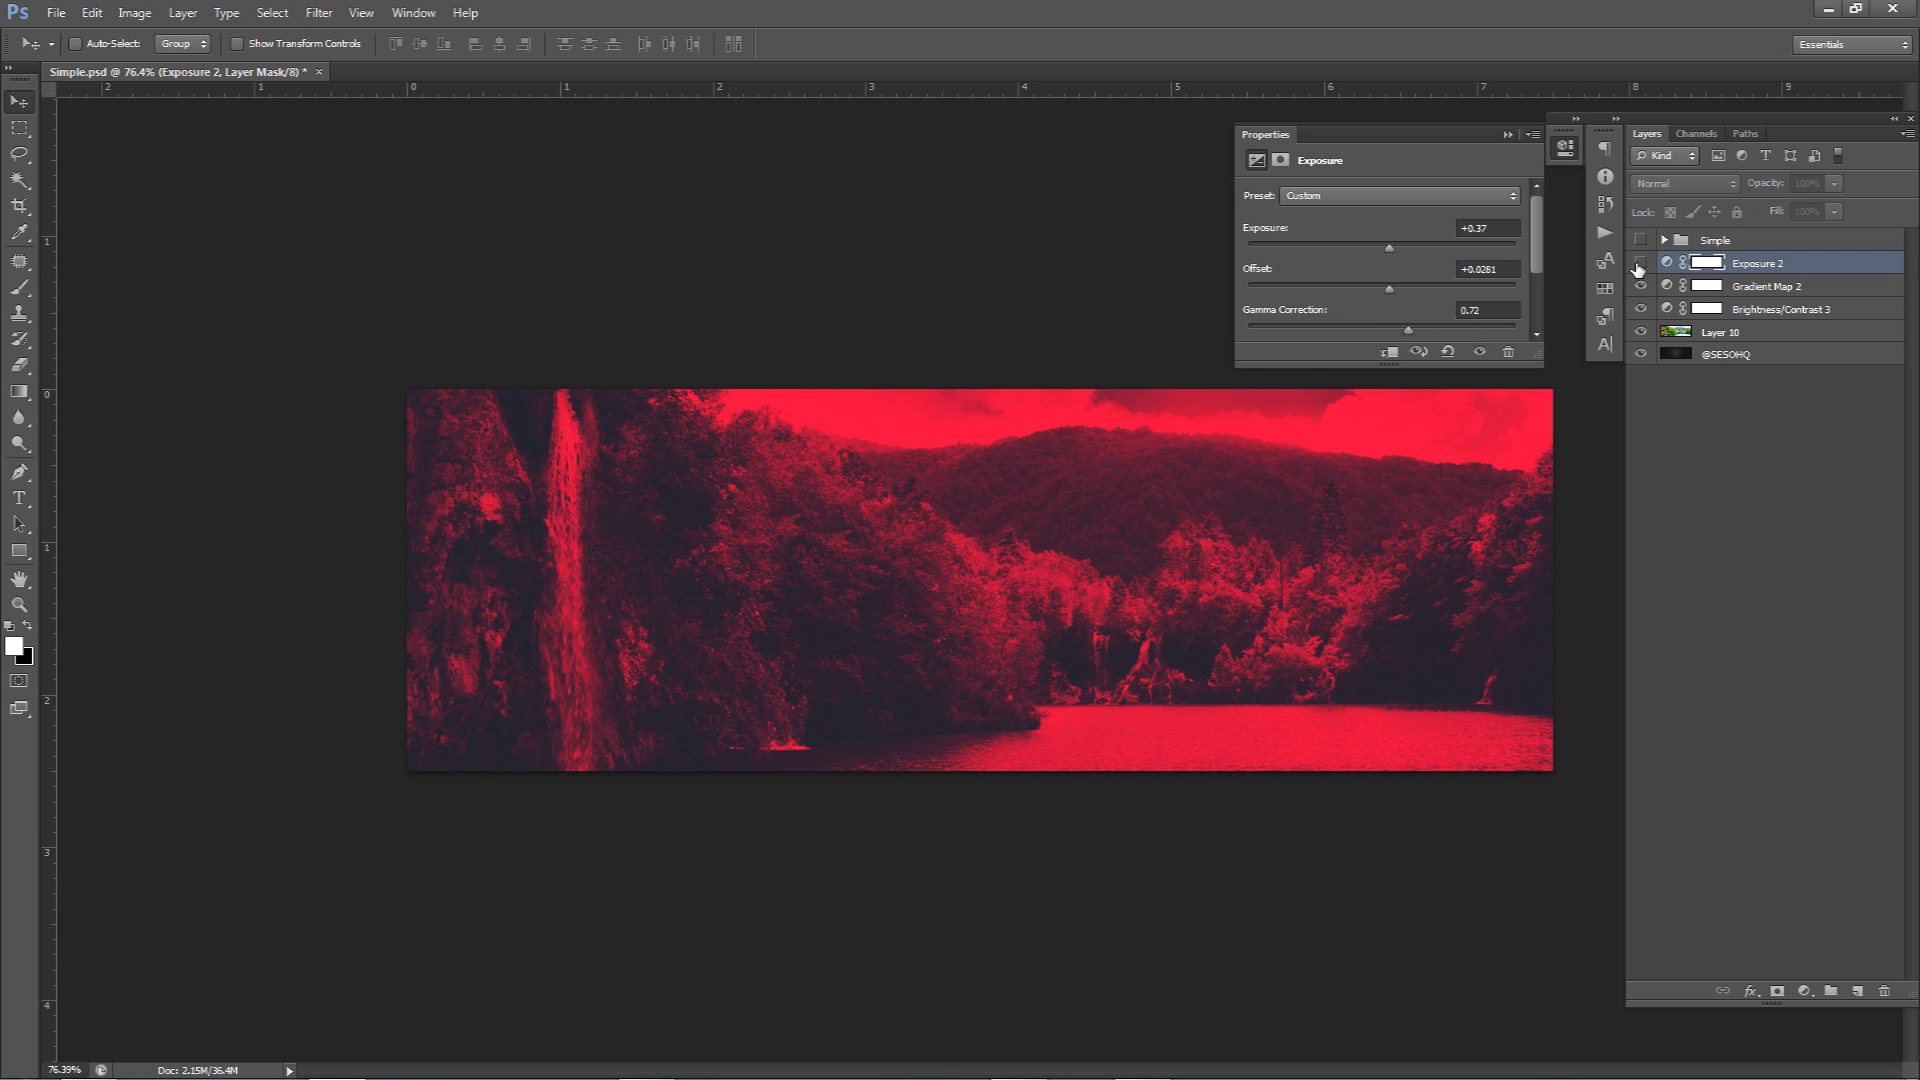
click(1638, 263)
click(1639, 263)
click(1639, 263)
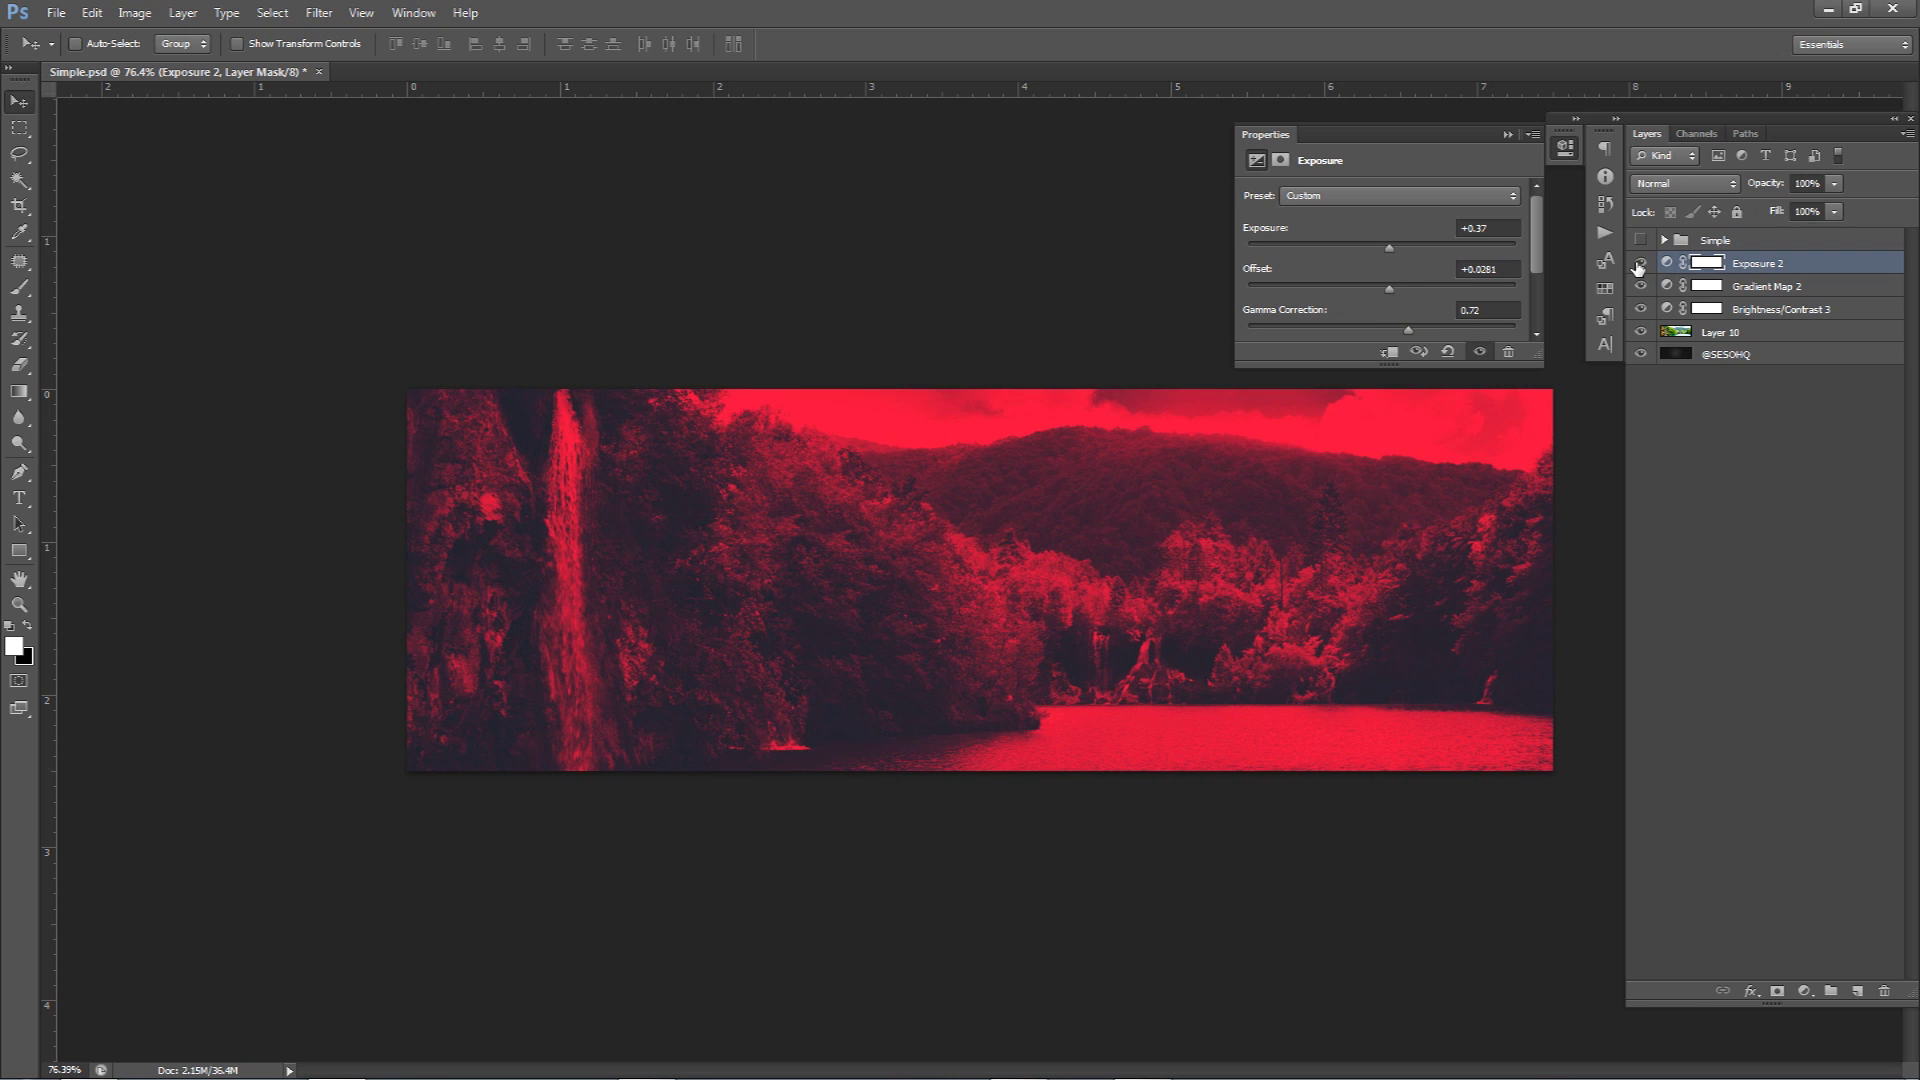
click(1398, 328)
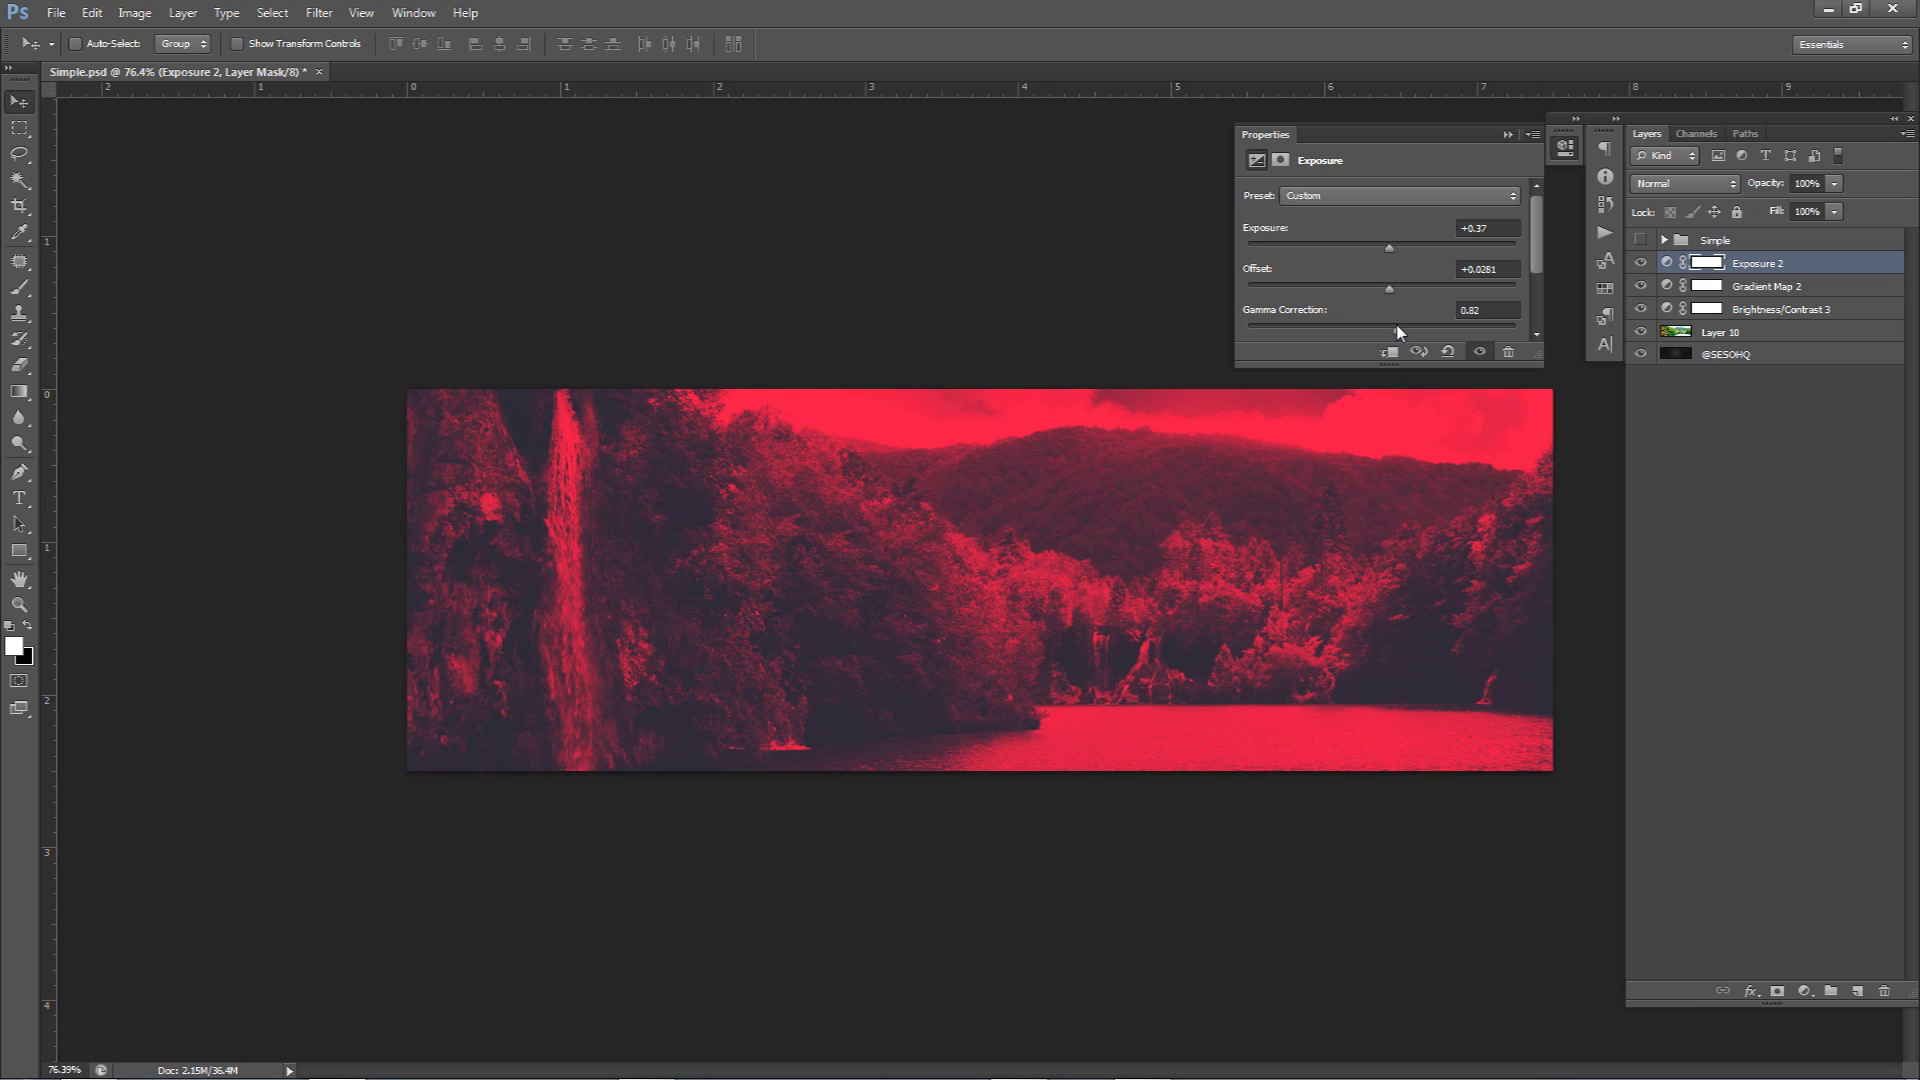
click(1398, 288)
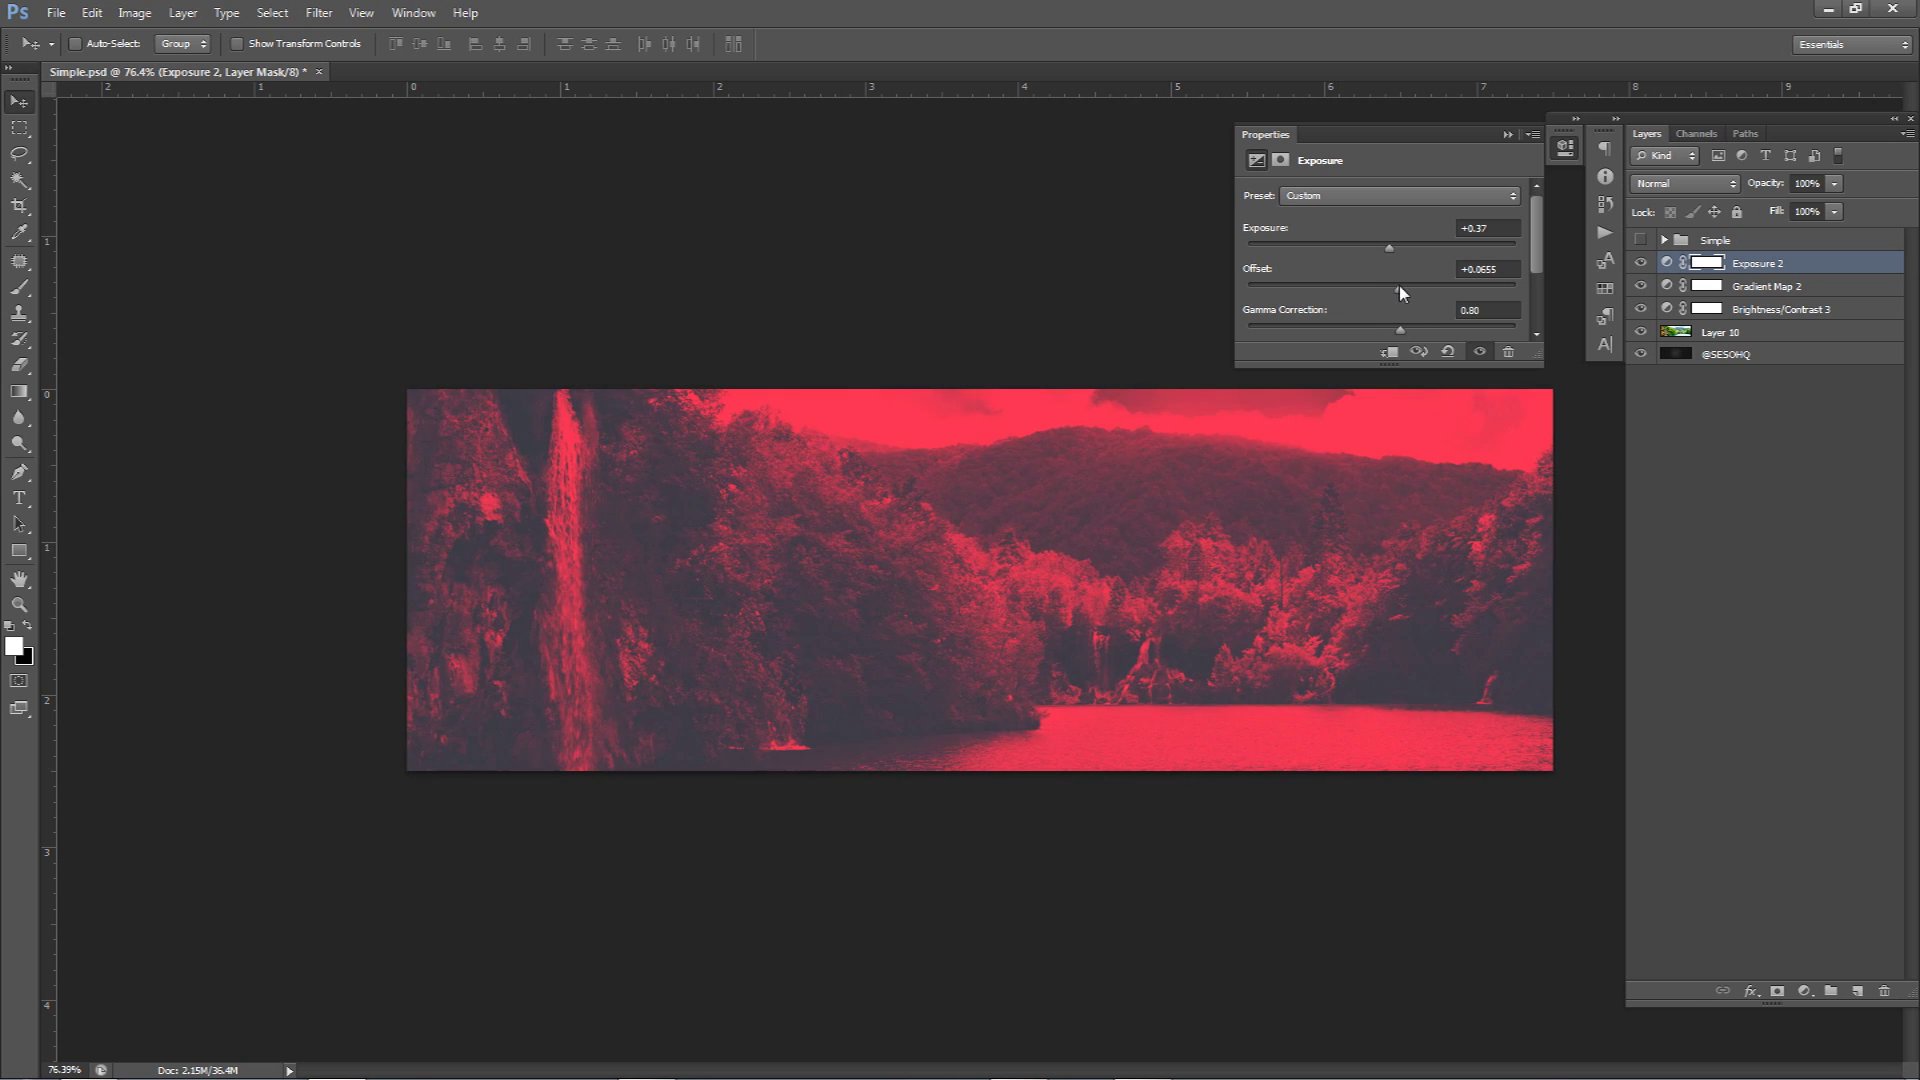
drag(1400, 327, 1407, 326)
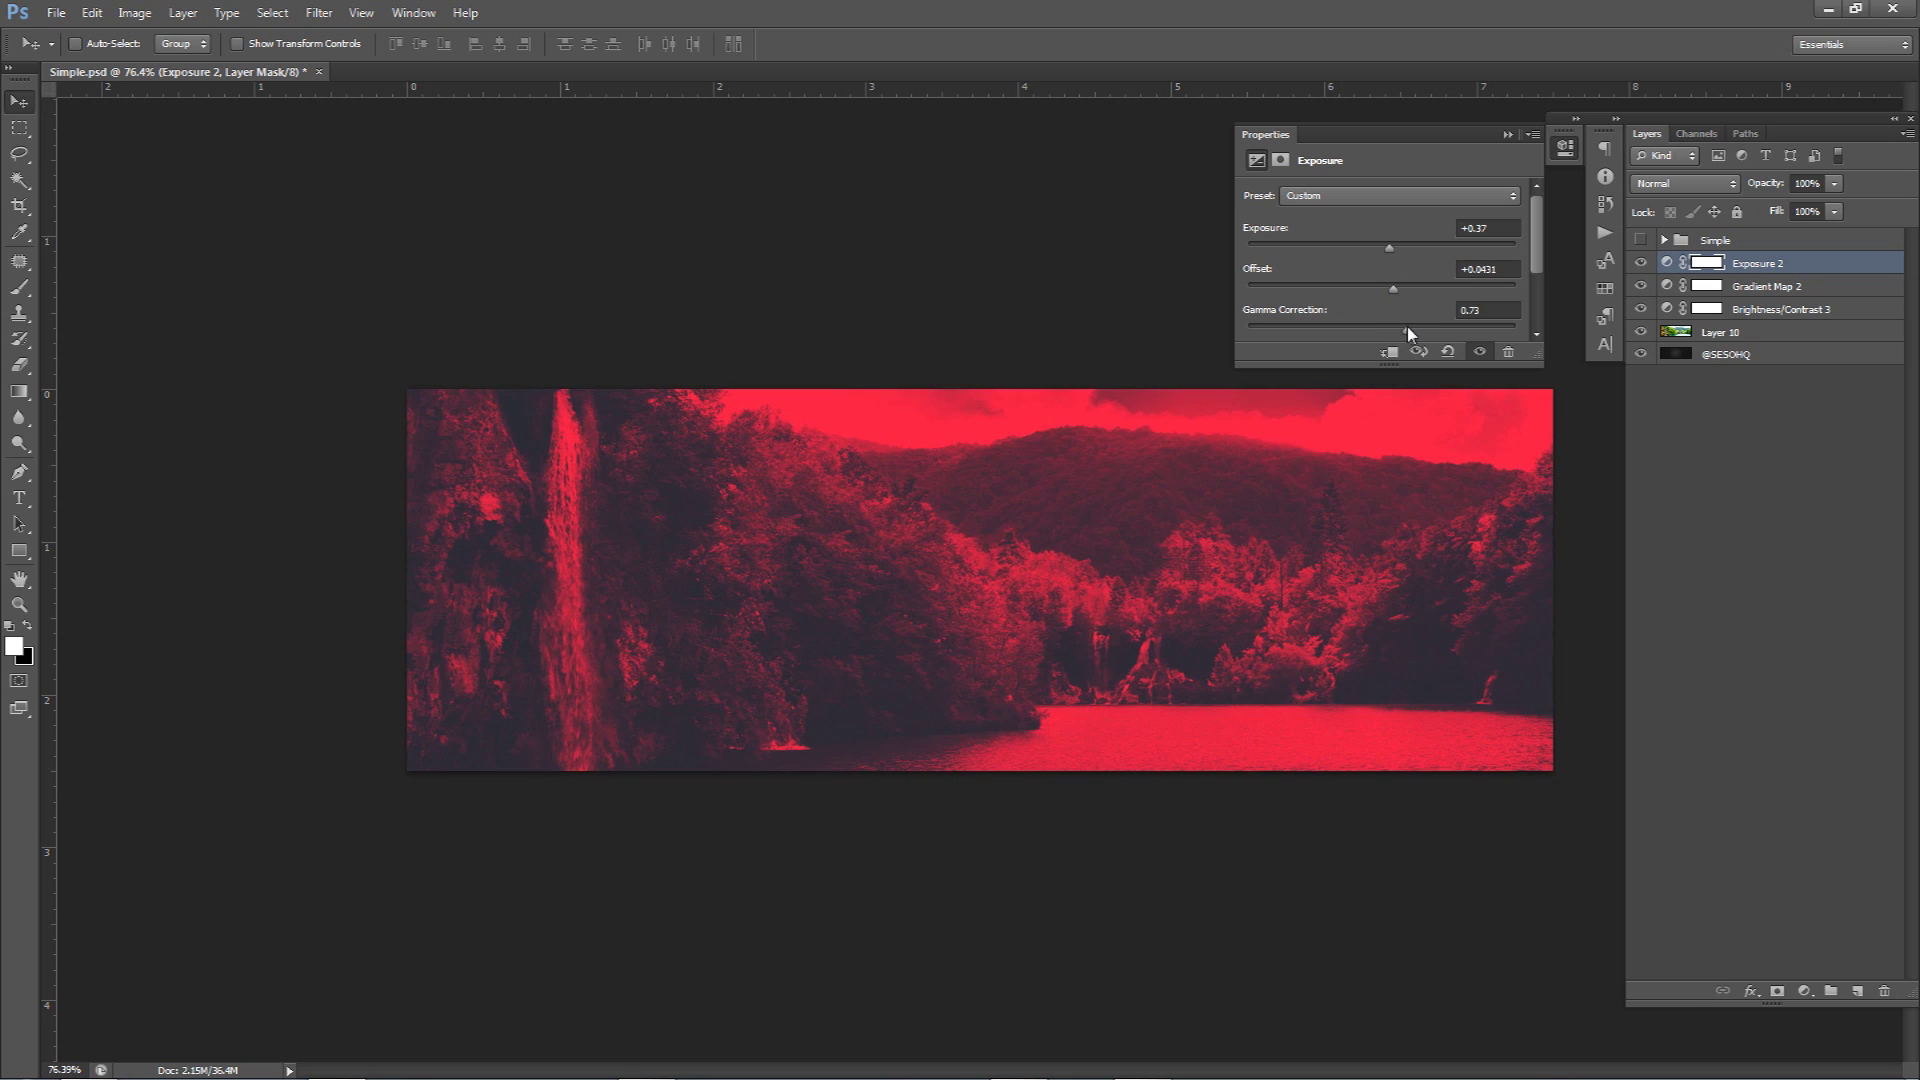
Examine how the Exposure adjustment changes the banner by repeatedly hiding and showing its layer.
click(1641, 263)
click(1642, 264)
click(1642, 264)
click(1641, 264)
click(1642, 264)
click(1641, 264)
click(1642, 264)
click(1642, 264)
Set the Exposure layer's opacity to 60% and compare the banner with and without it.
click(1563, 148)
click(1806, 184)
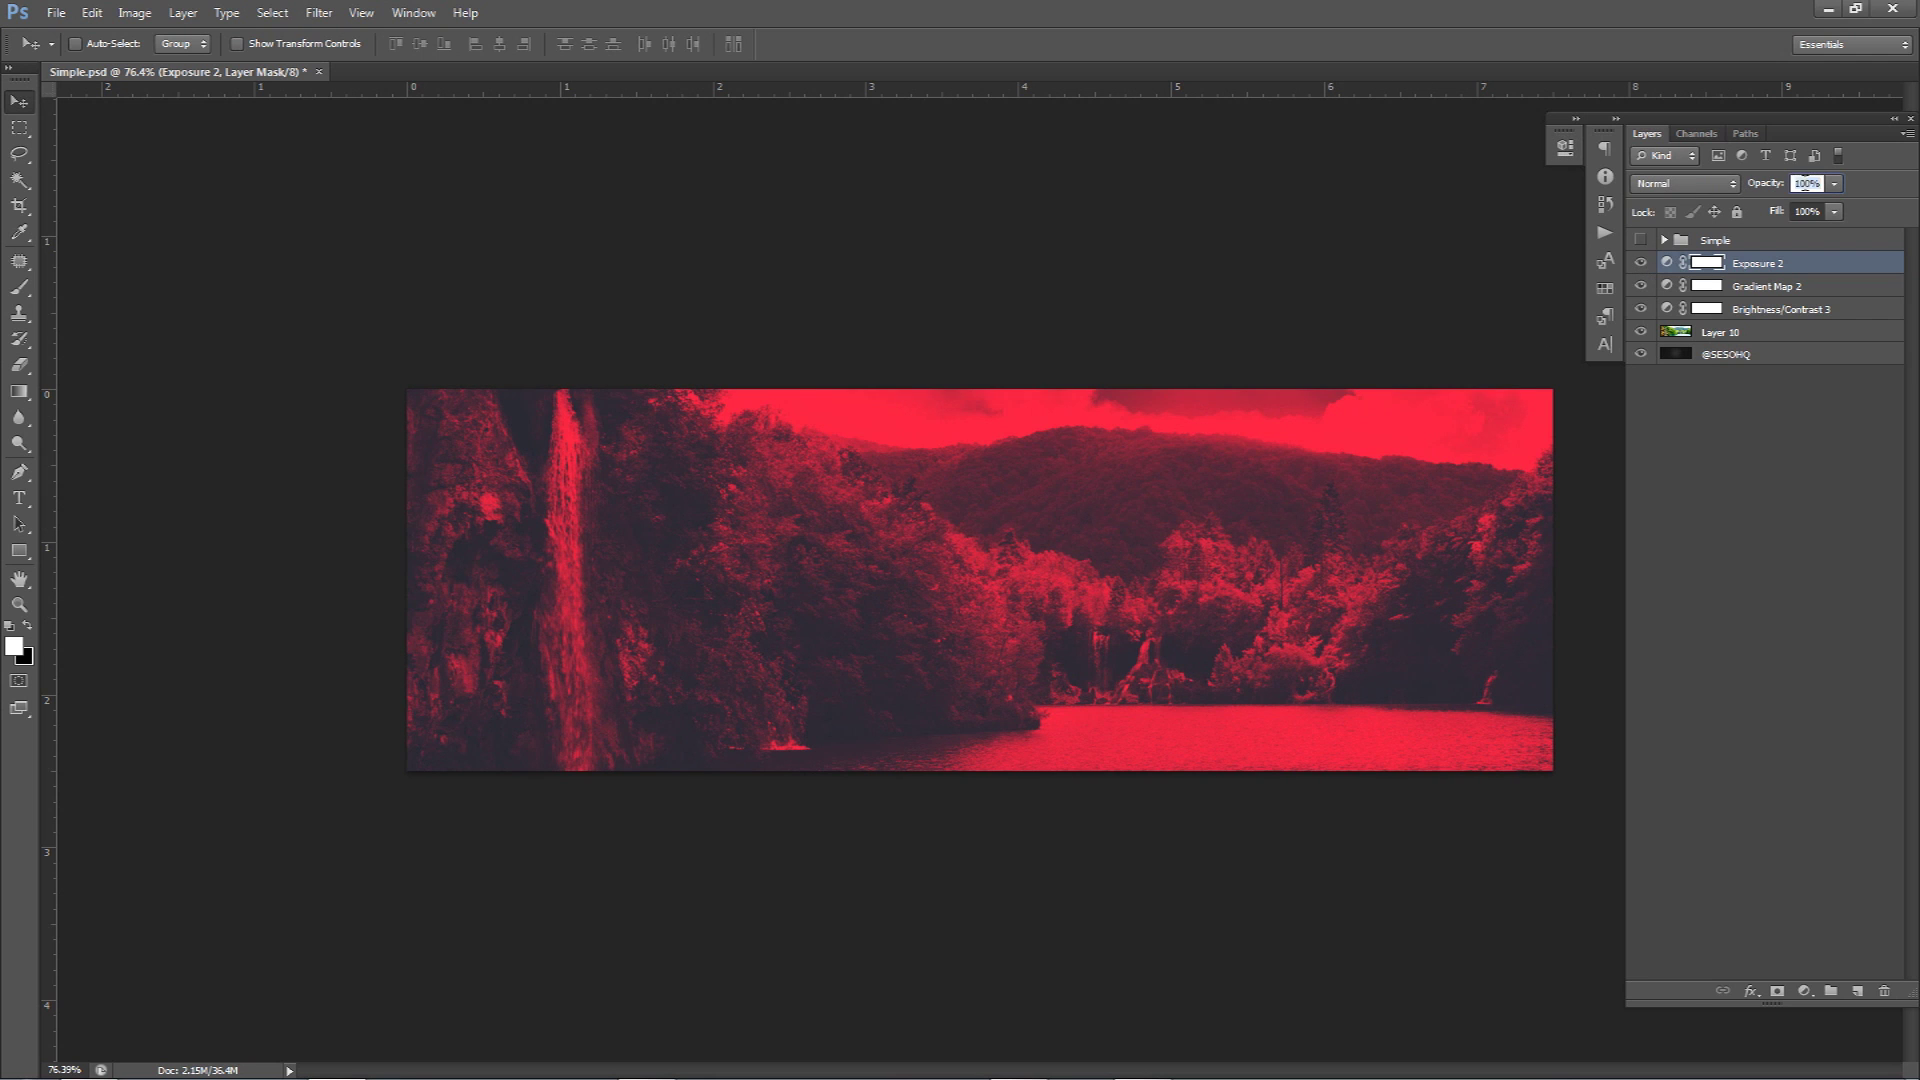
text(60)
click(1642, 264)
click(1641, 264)
click(1642, 264)
click(1641, 264)
click(1642, 264)
Create a new layer above the Exposure layer and switch to the large soft round brush.
click(1856, 989)
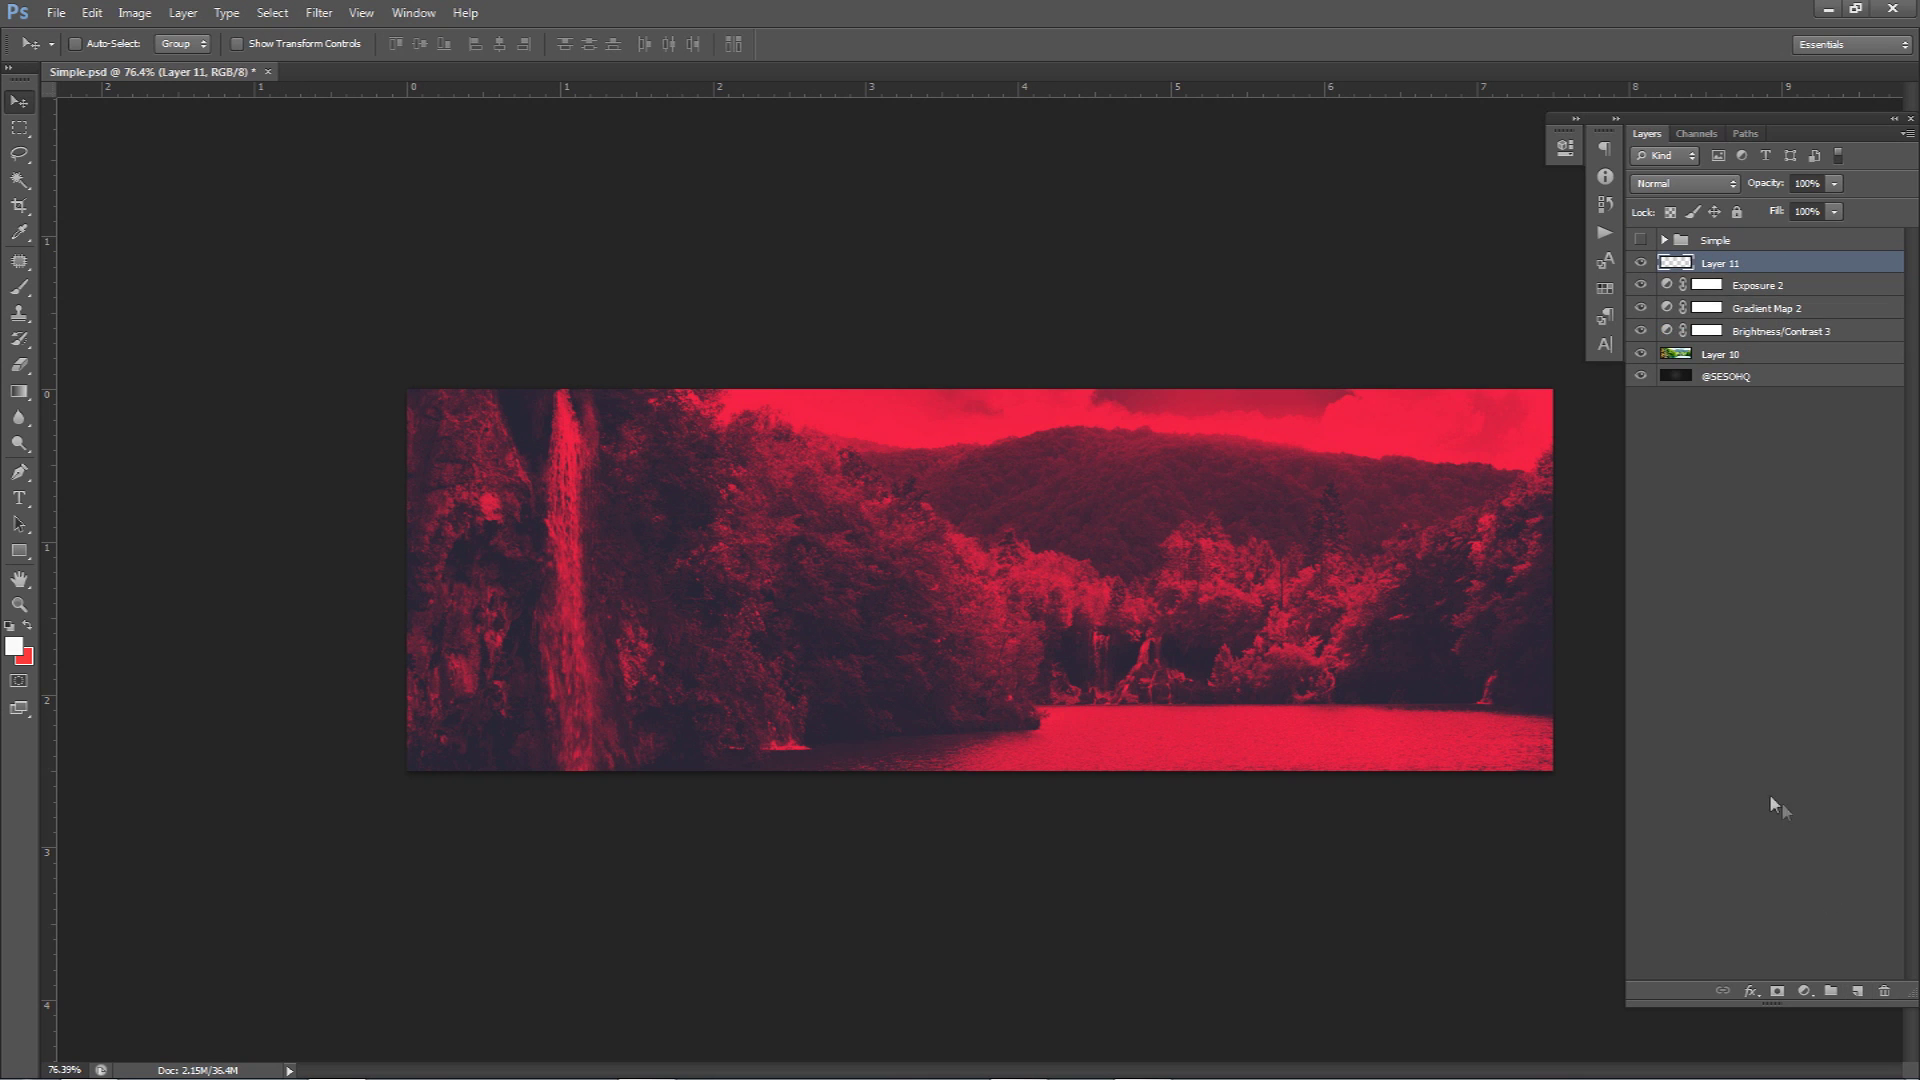
key(b)
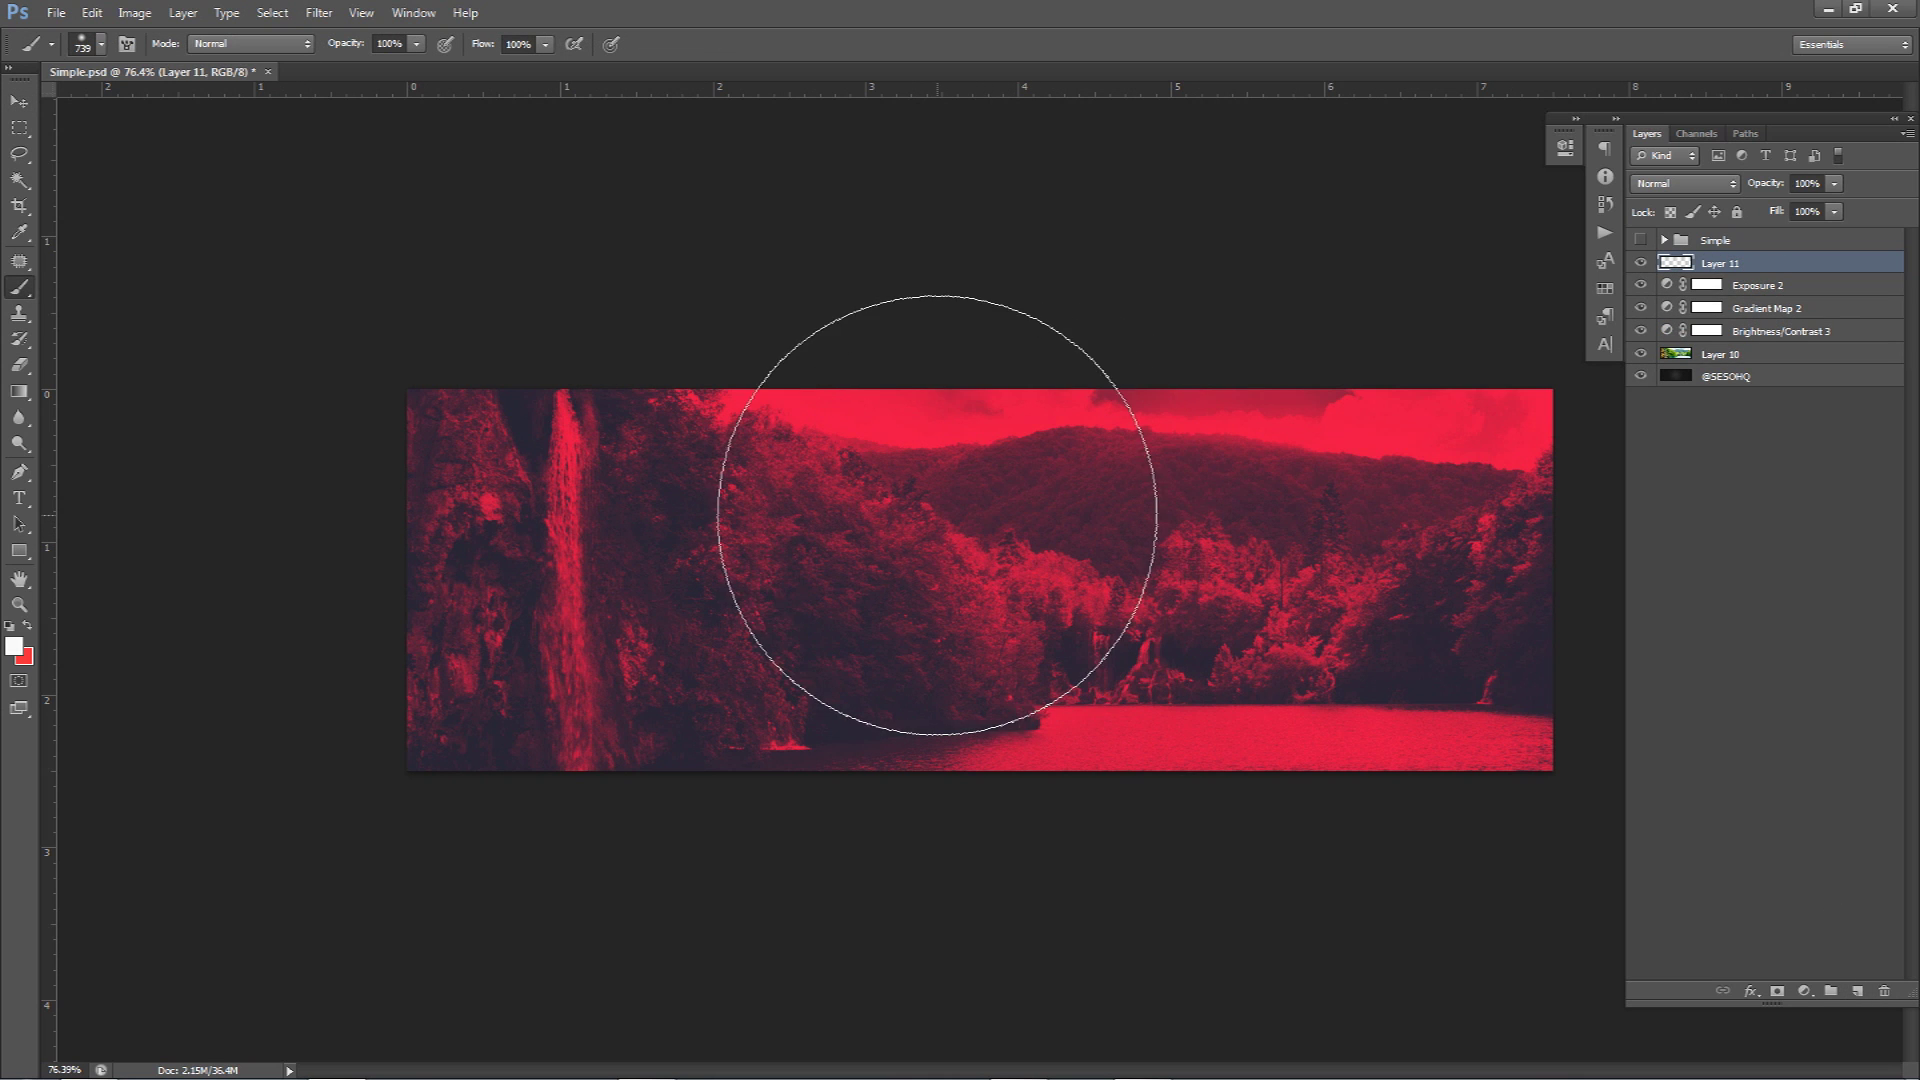
right_click(947, 515)
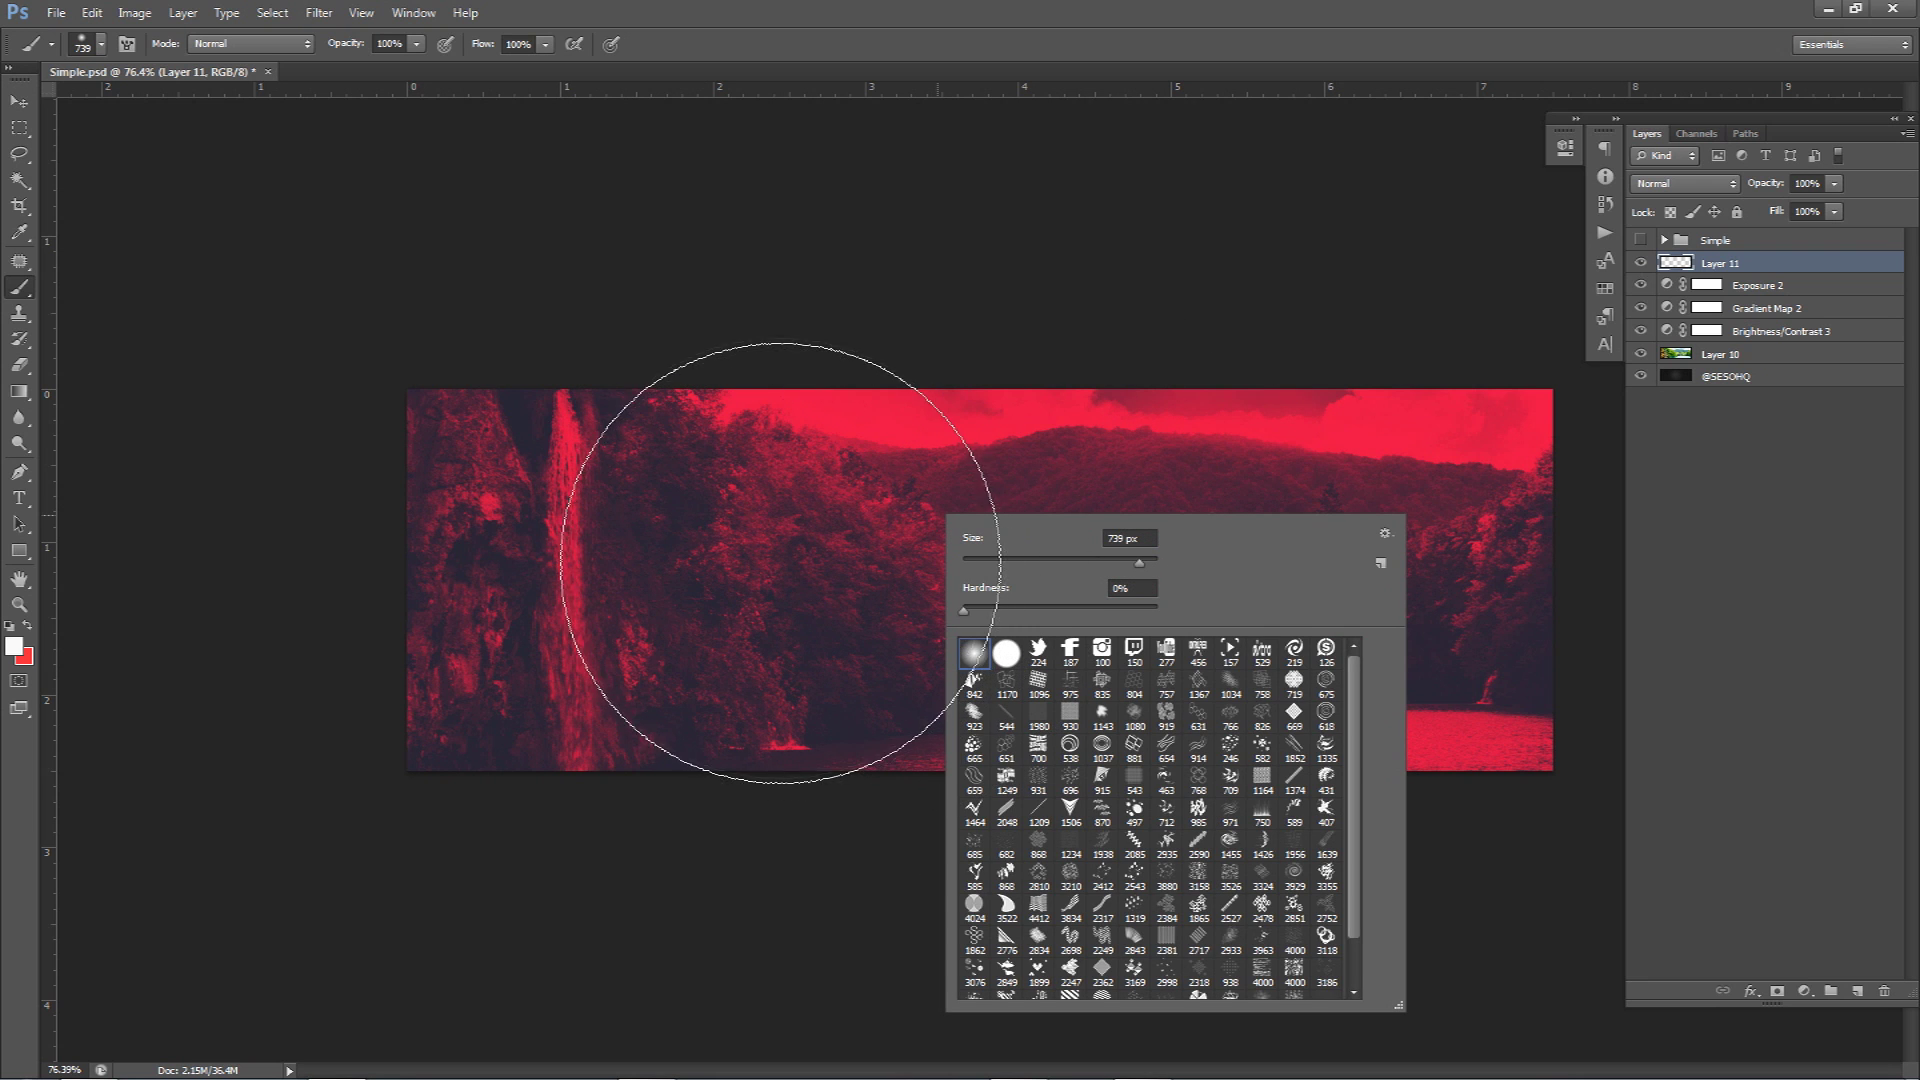
click(775, 560)
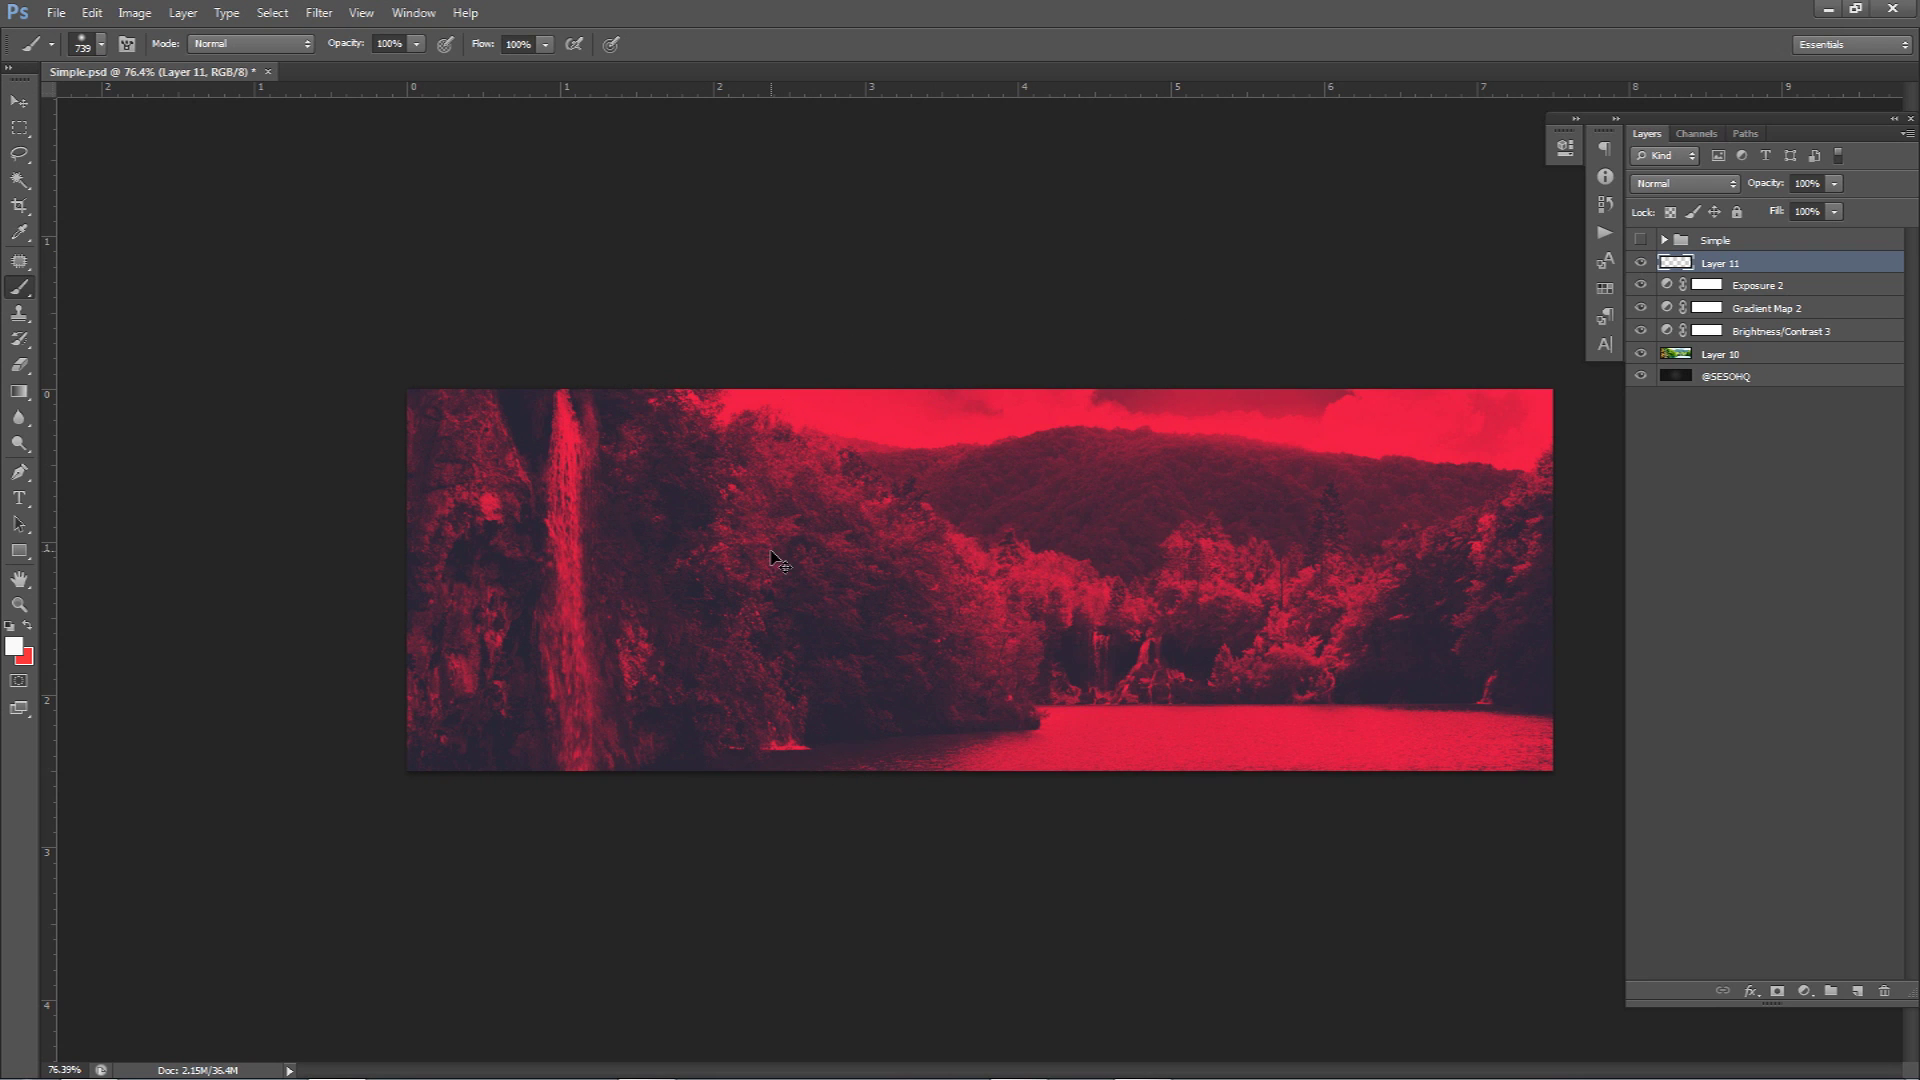
Set the foreground colour to the off-white f1f1f1.
click(14, 647)
drag(1500, 449, 939, 488)
drag(798, 547, 777, 549)
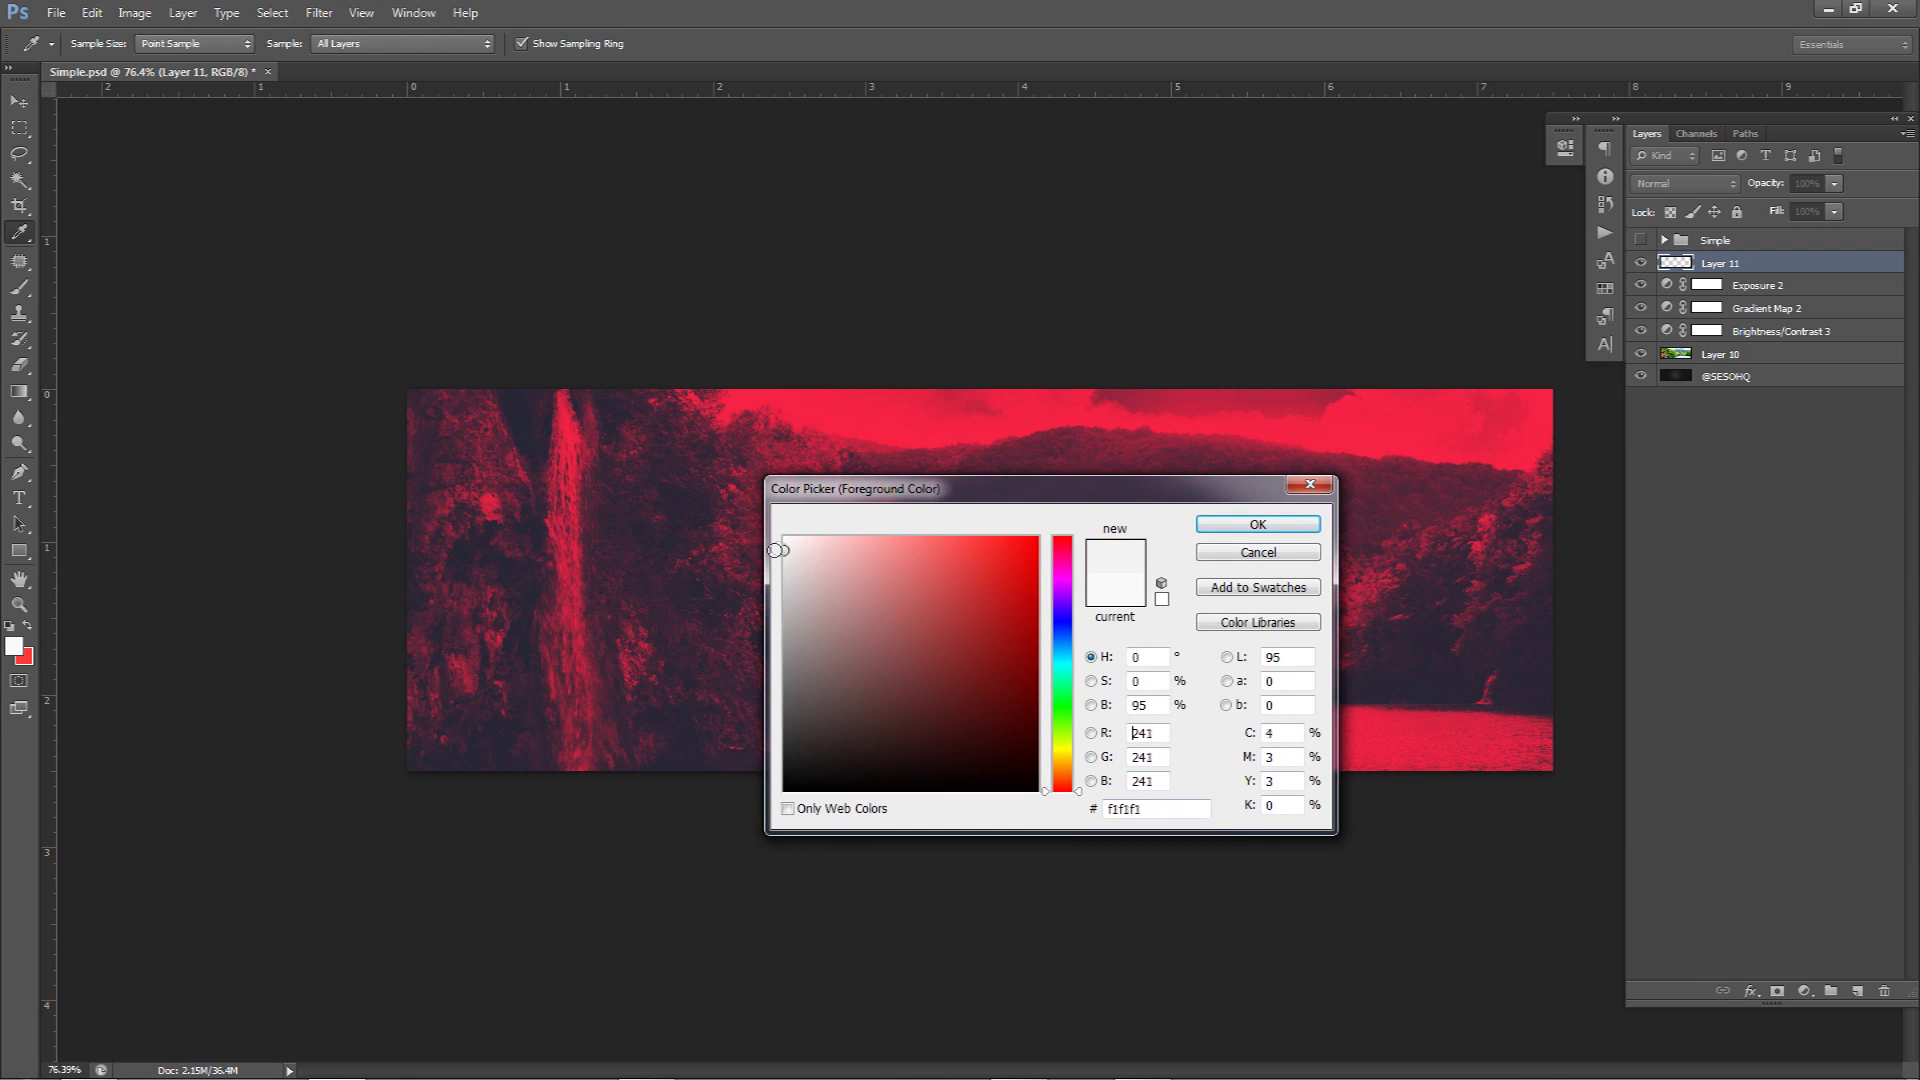
double_click(1135, 808)
click(1250, 527)
Paint soft off-white glows on the new layer at the banner's upper-left corner and along its outer edges.
key(b)
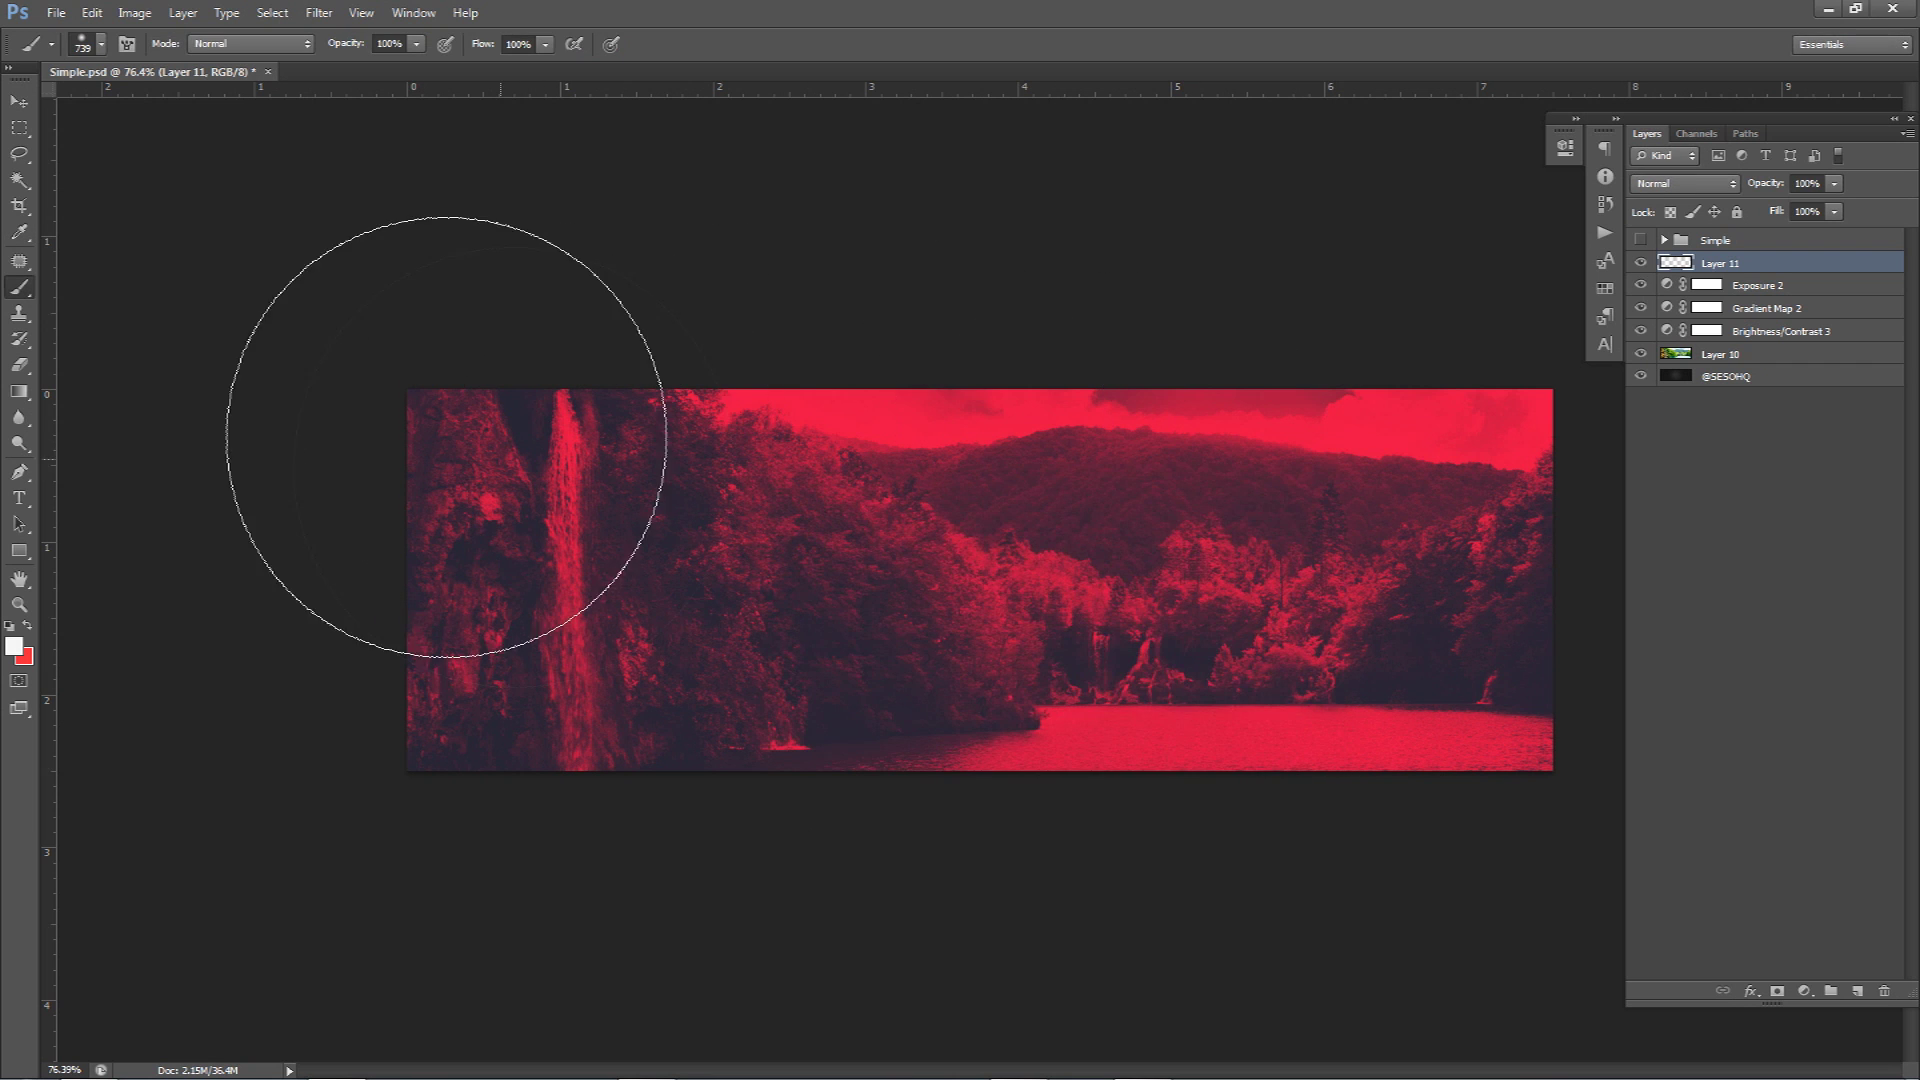
drag(449, 429, 330, 245)
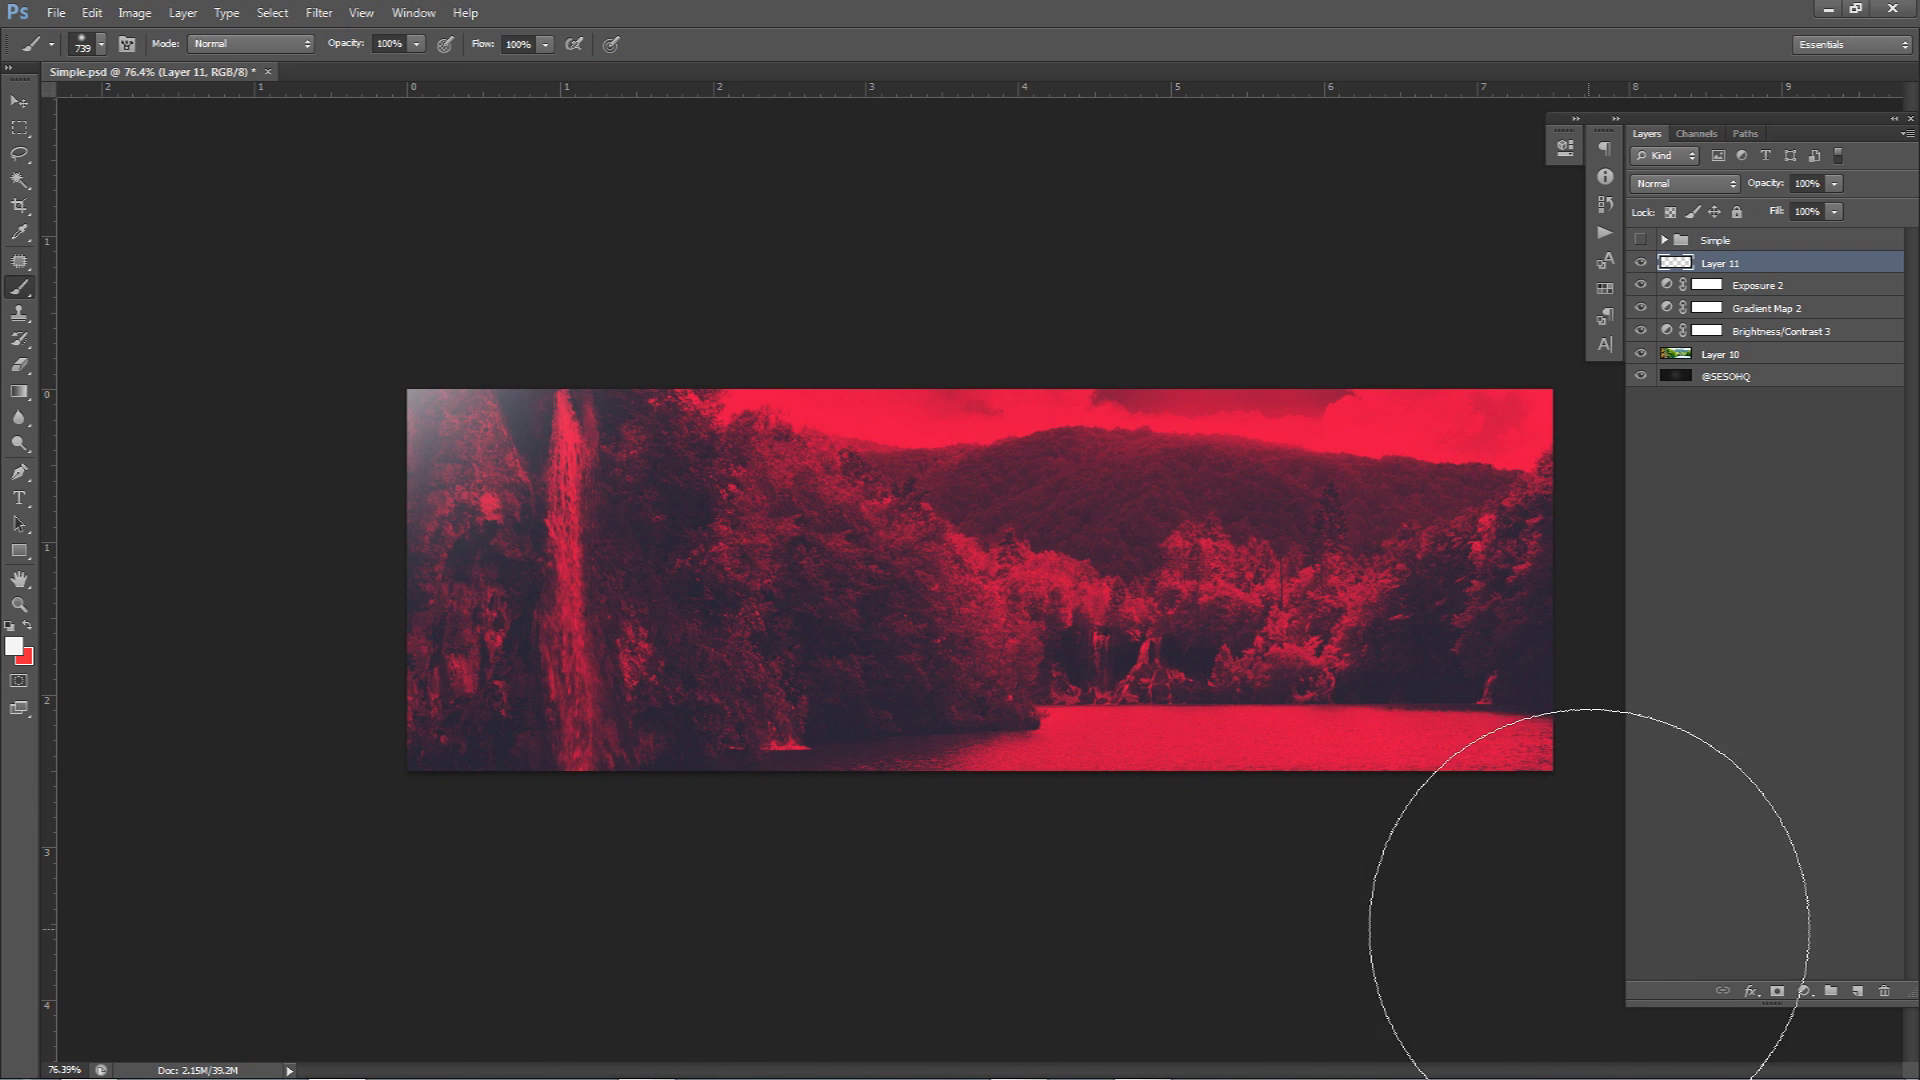
click(757, 886)
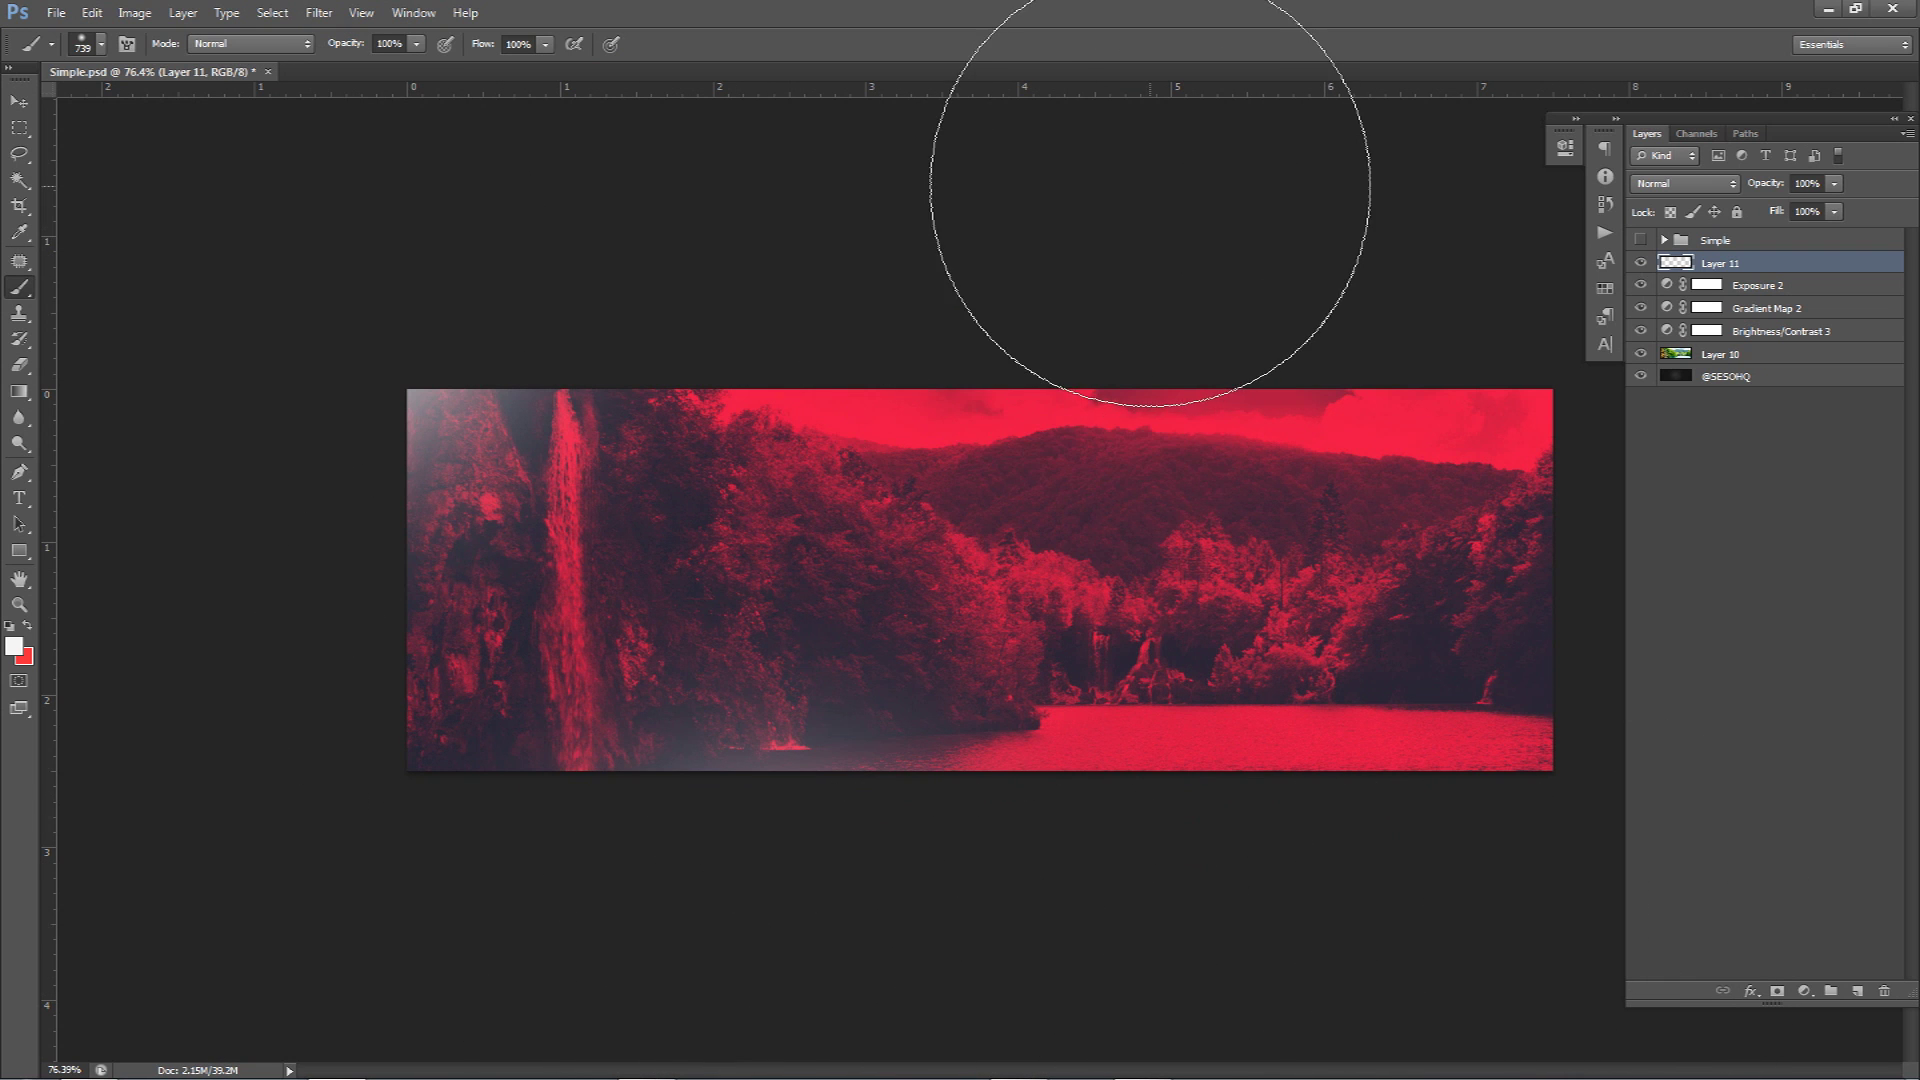
click(1162, 292)
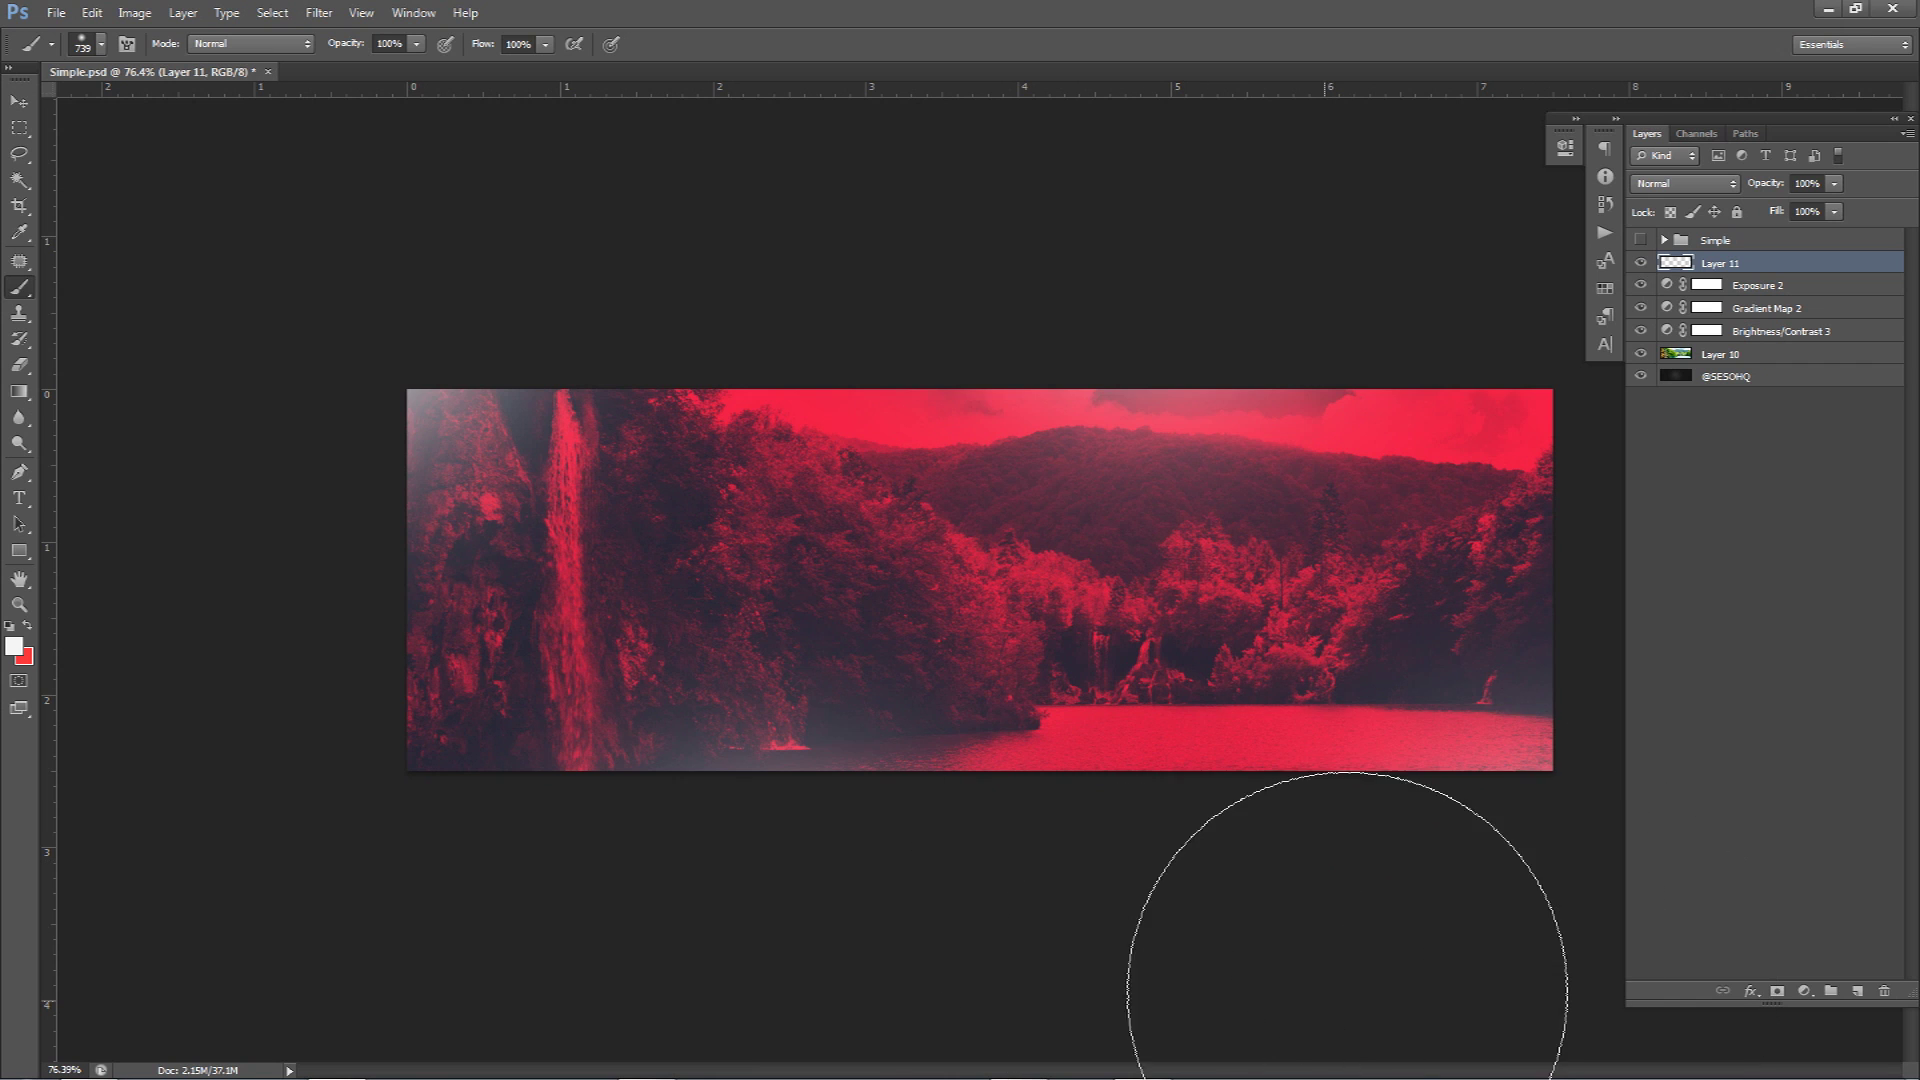
Lower the glow layer's opacity to 30% and compare the banner with and without it.
click(1836, 184)
drag(1808, 208, 1790, 207)
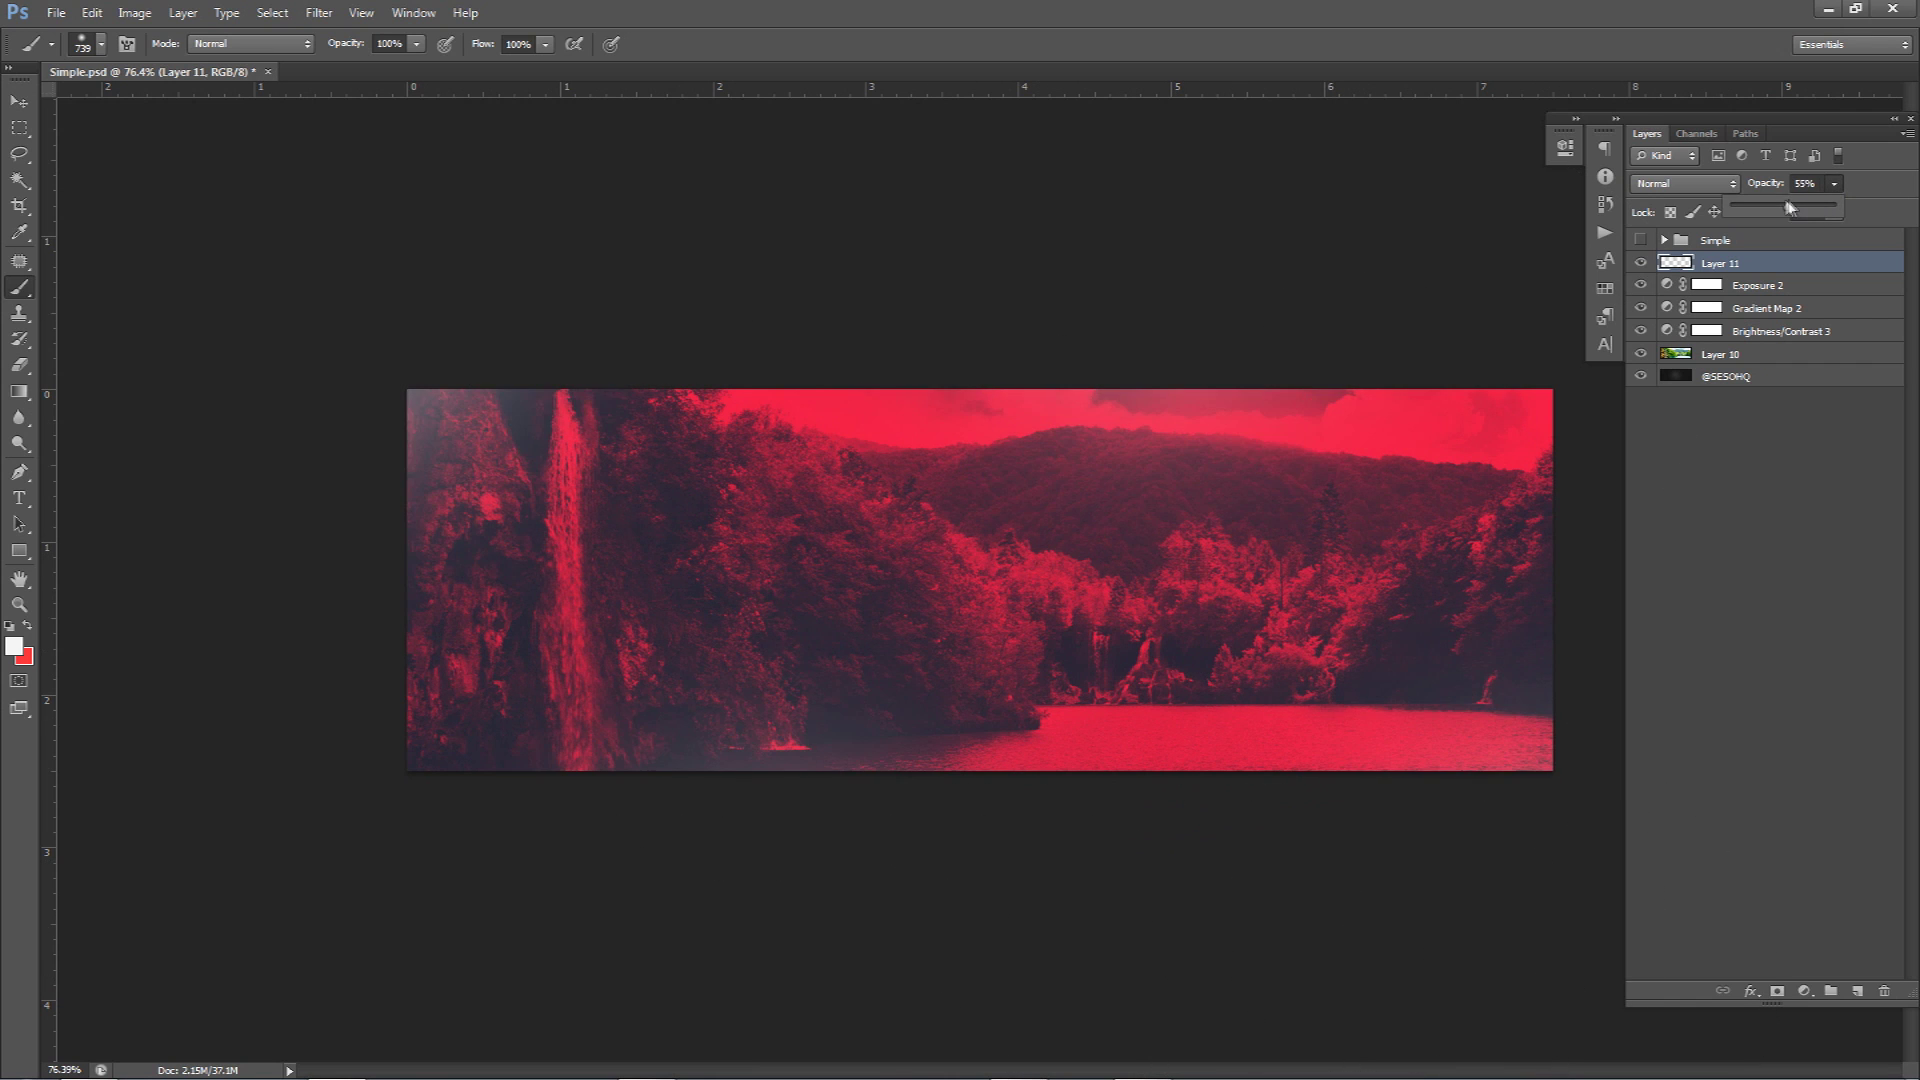
drag(1777, 216, 1762, 207)
click(1805, 183)
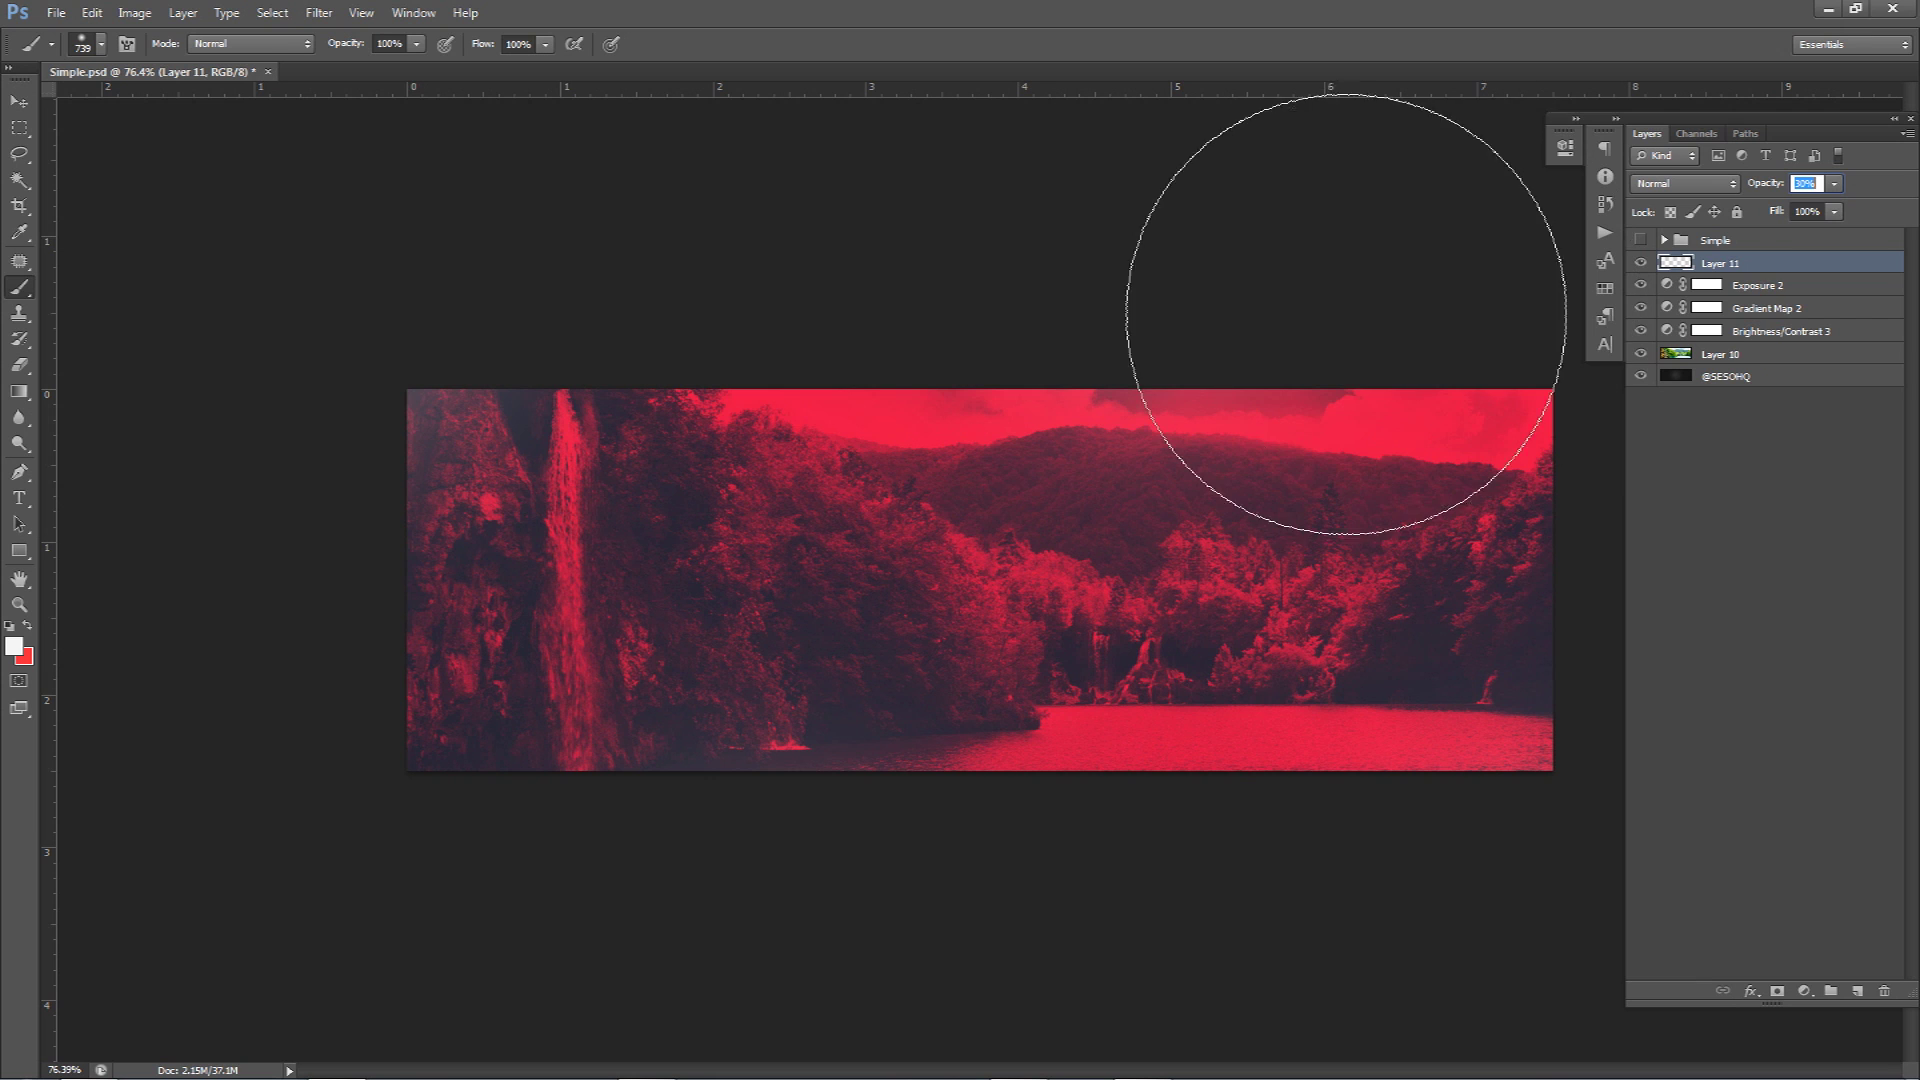
click(1647, 263)
click(1646, 263)
click(1647, 263)
click(1646, 263)
click(1645, 263)
click(1645, 263)
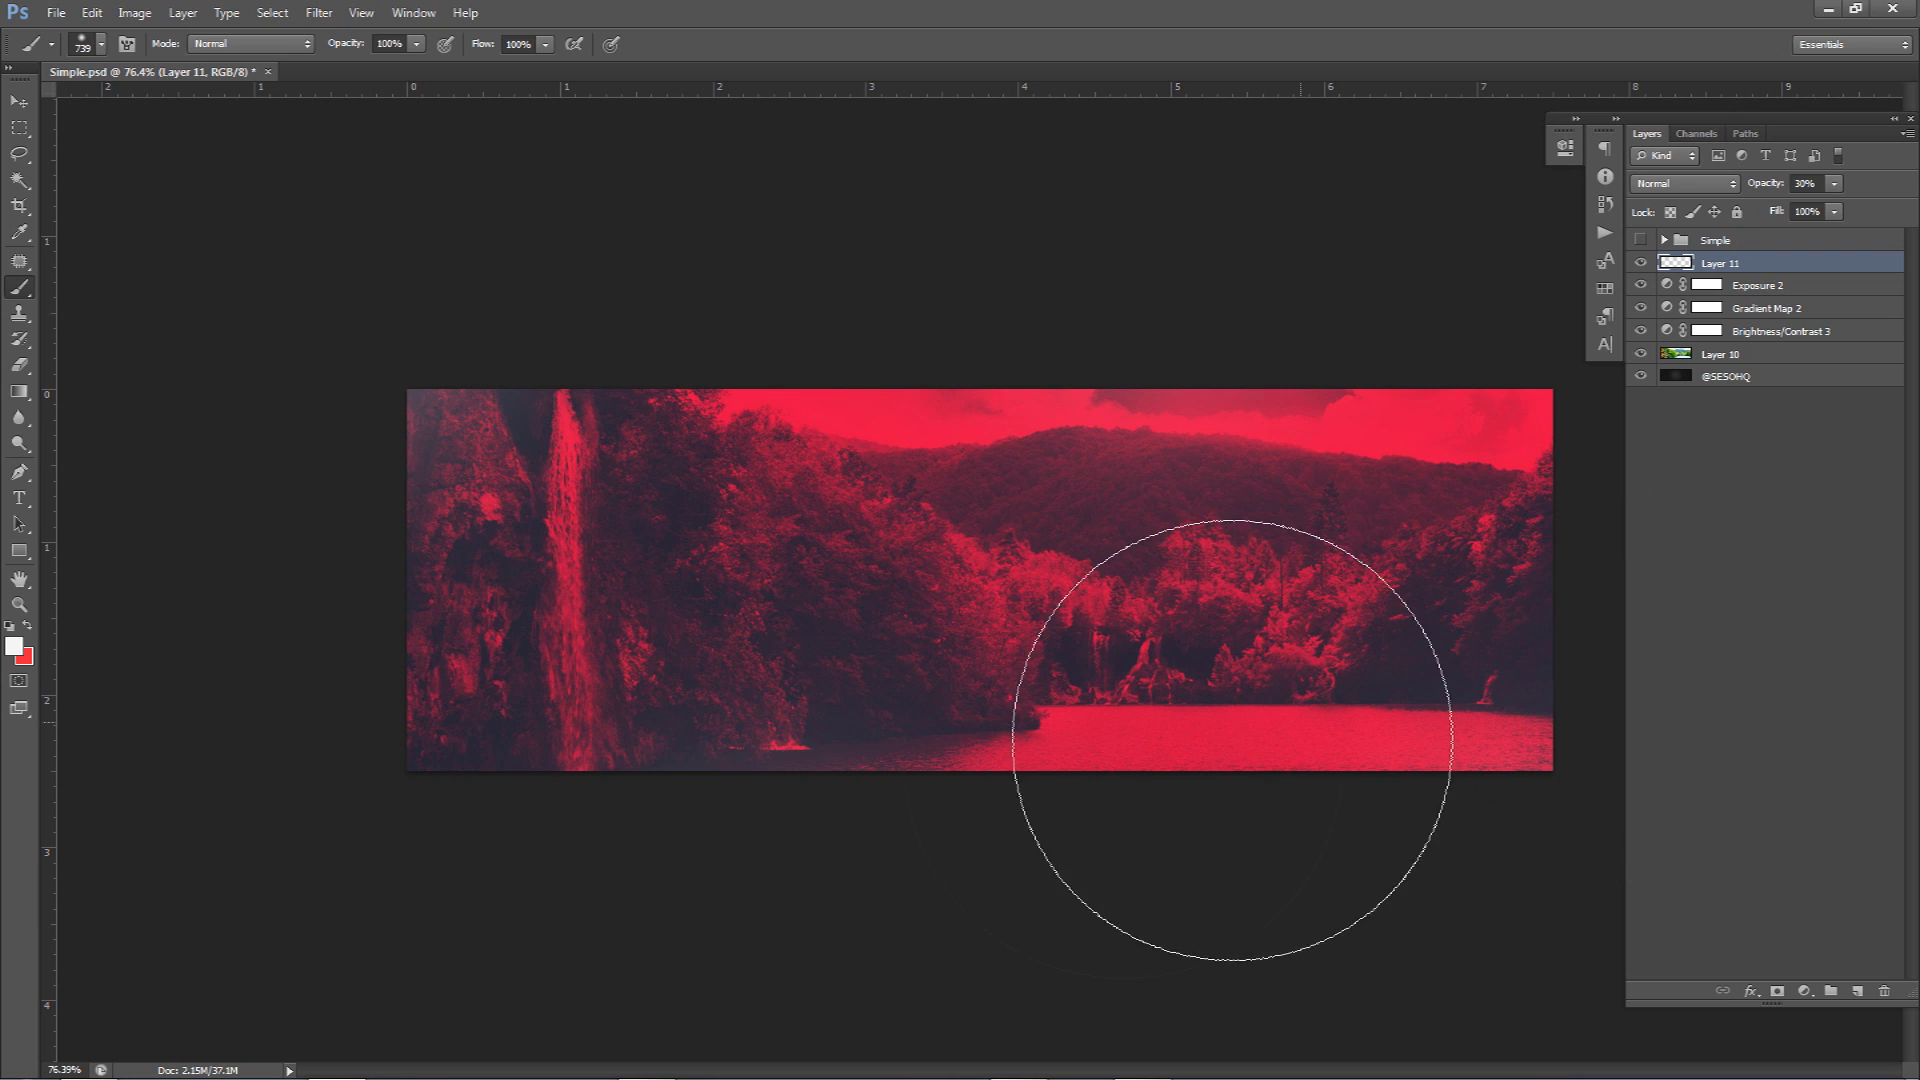
click(19, 101)
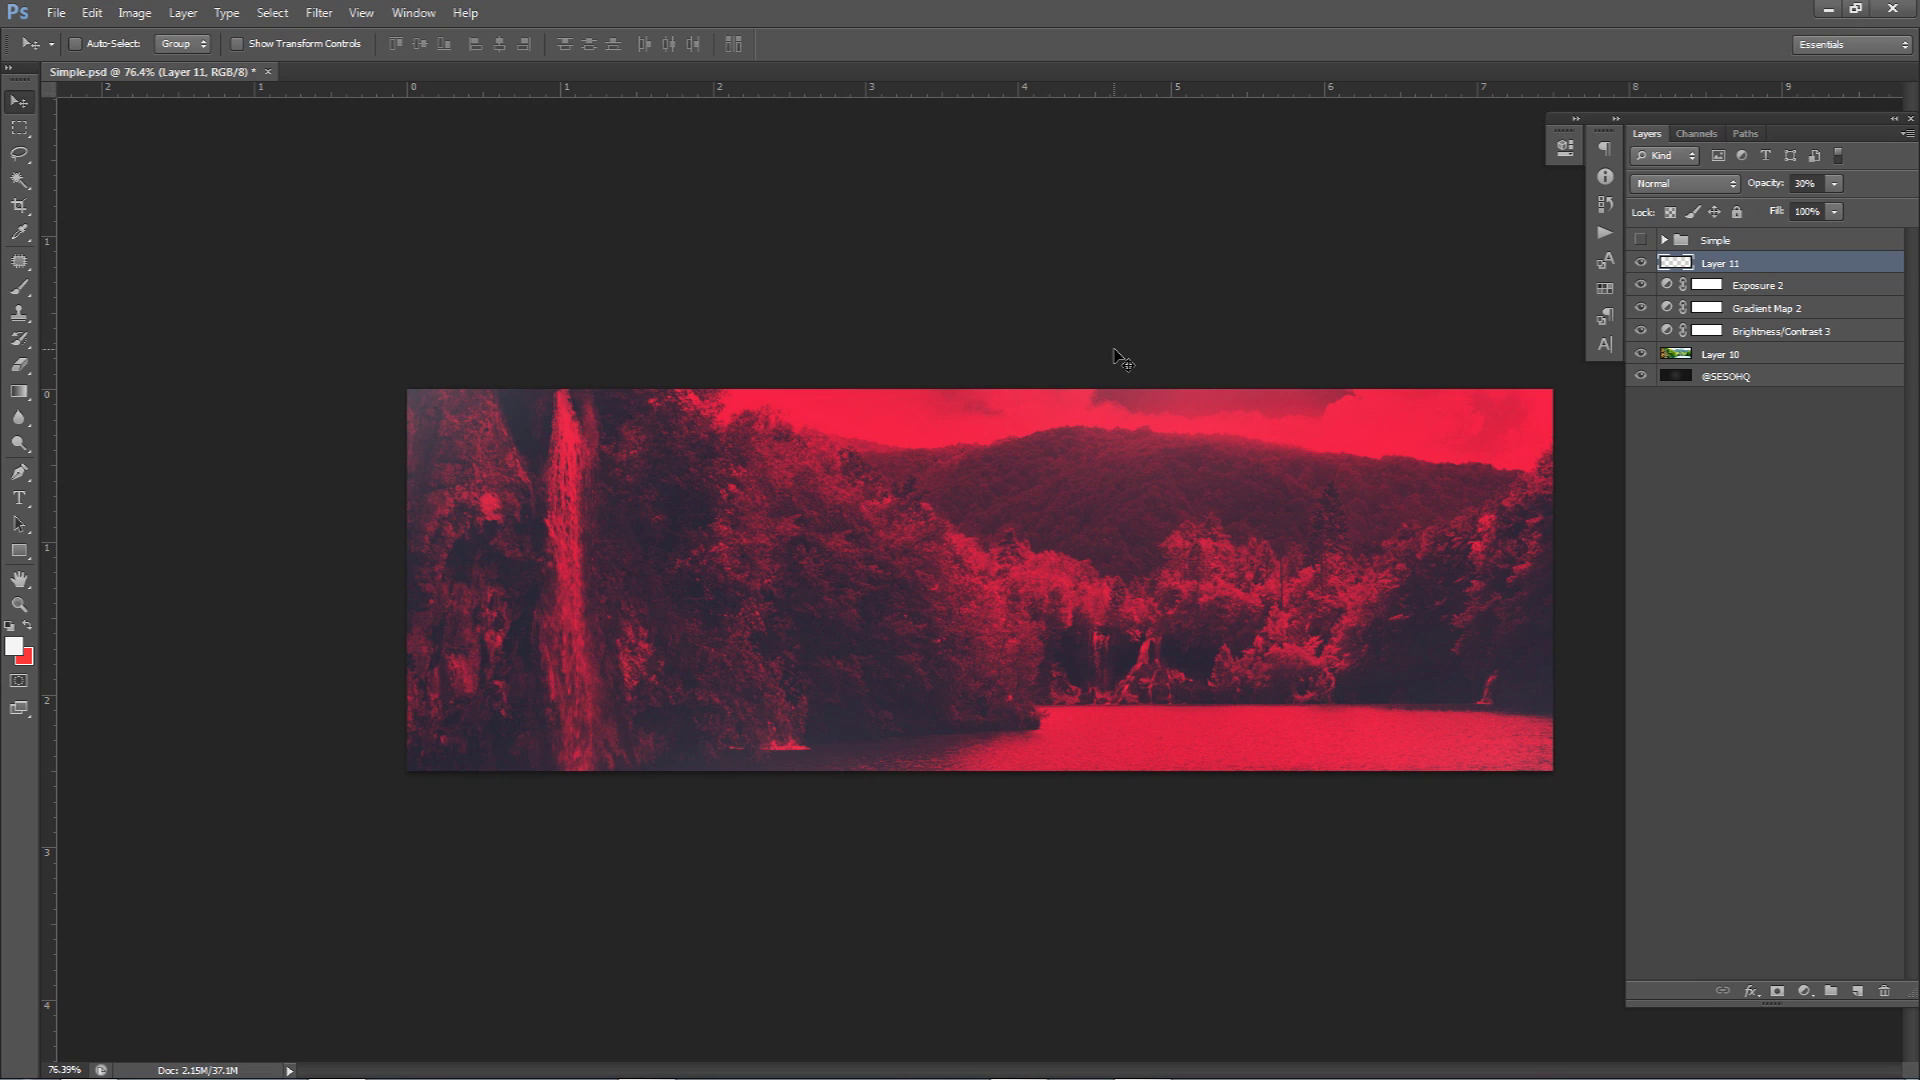
Switch to the Eraser tool and enlarge its brush to 647 px.
click(1705, 308)
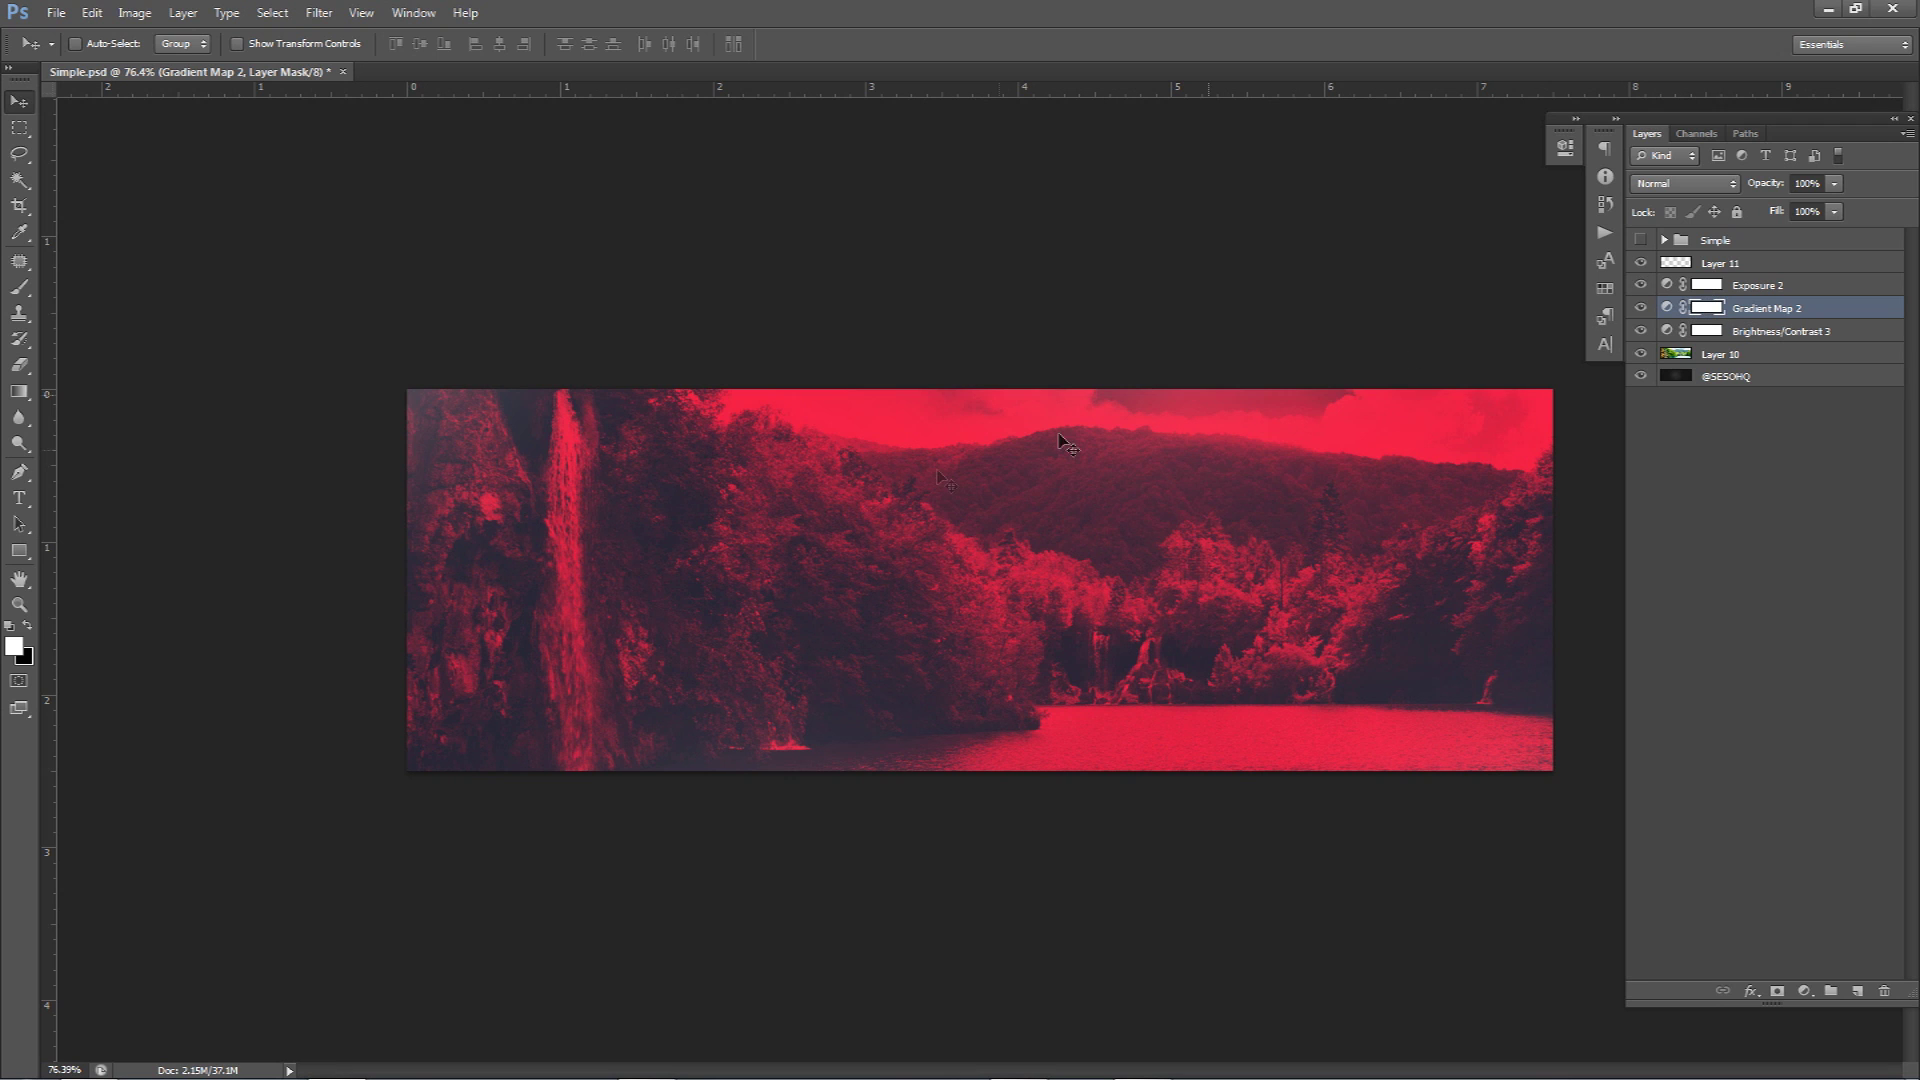
key(alt+e)
key(Escape)
ctrl+click(880, 557)
key(e)
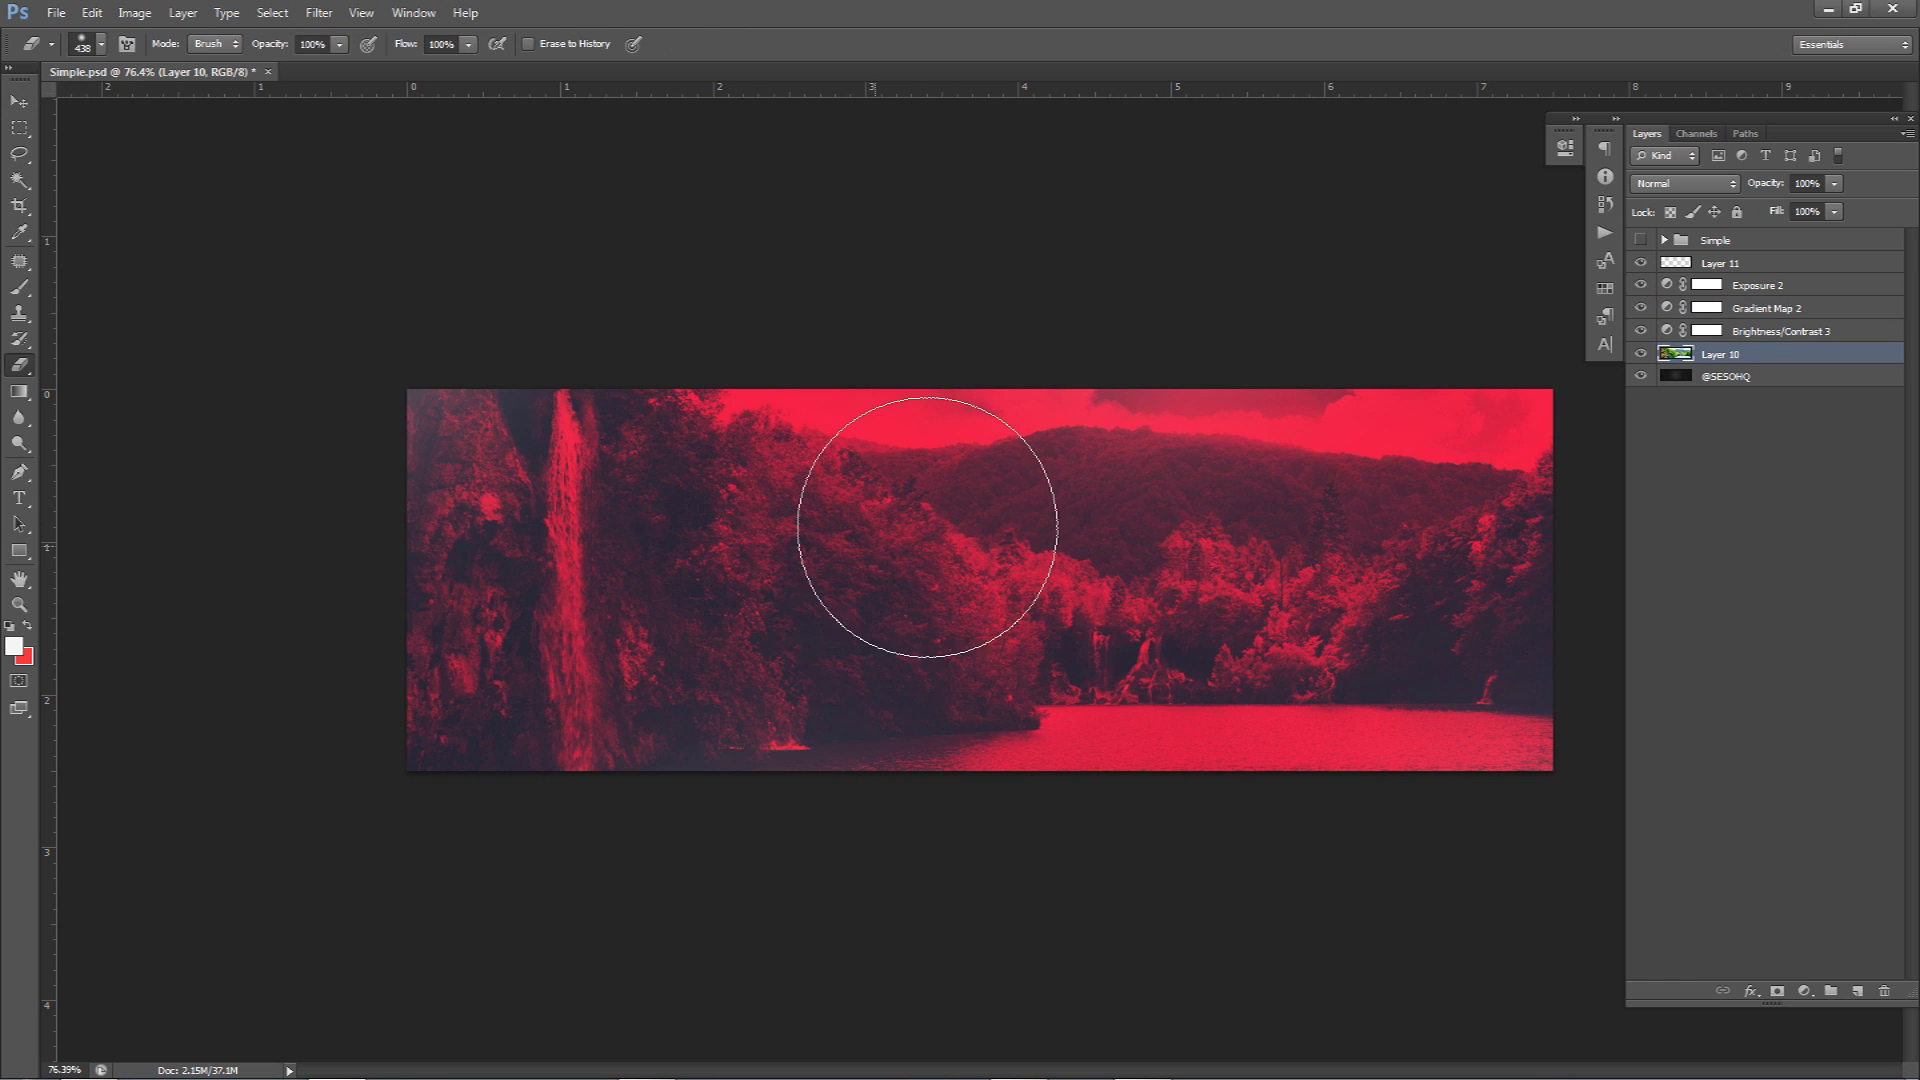
mouse_move(849, 614)
mouse_down()
mouse_move(928, 627)
mouse_move(880, 606)
mouse_up()
right_click(921, 580)
key(Escape)
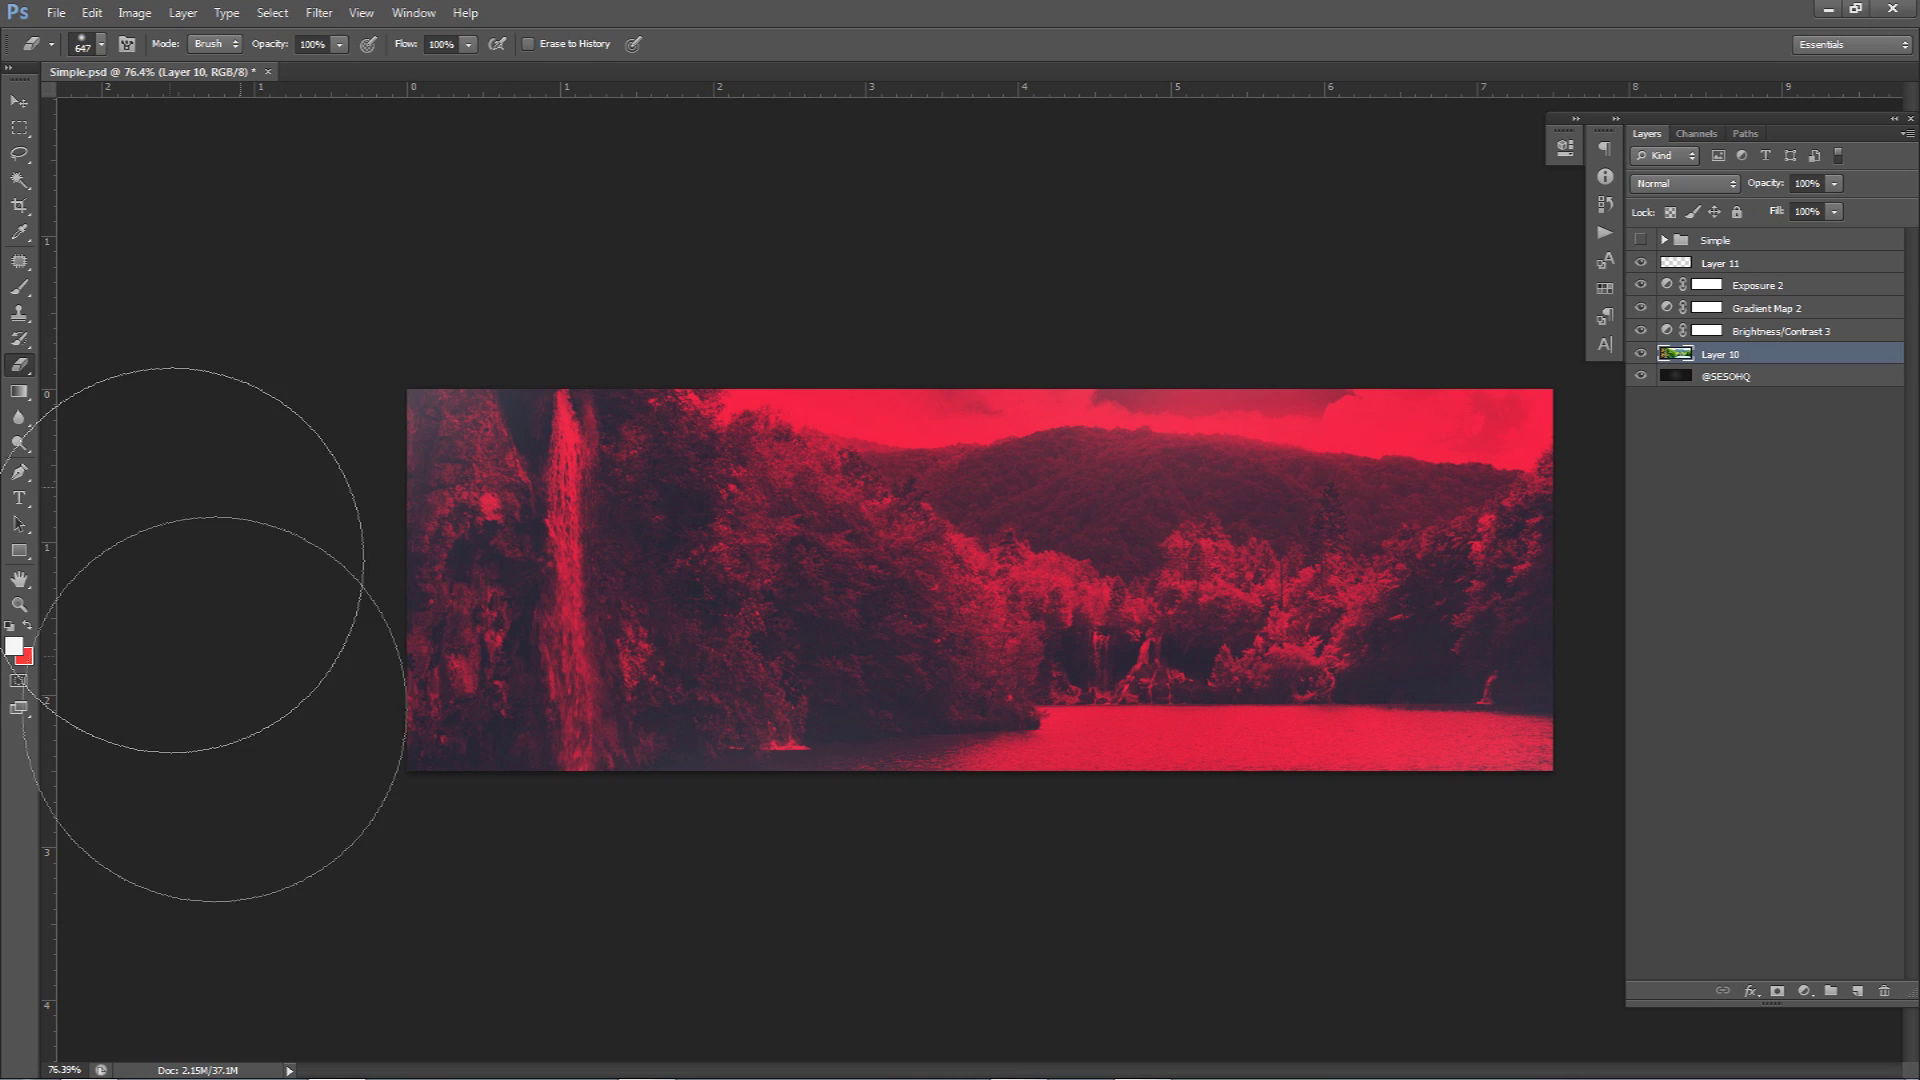
Try erasing on Layer 11 near the banner's lower-left corner and undo the stroke.
click(1700, 263)
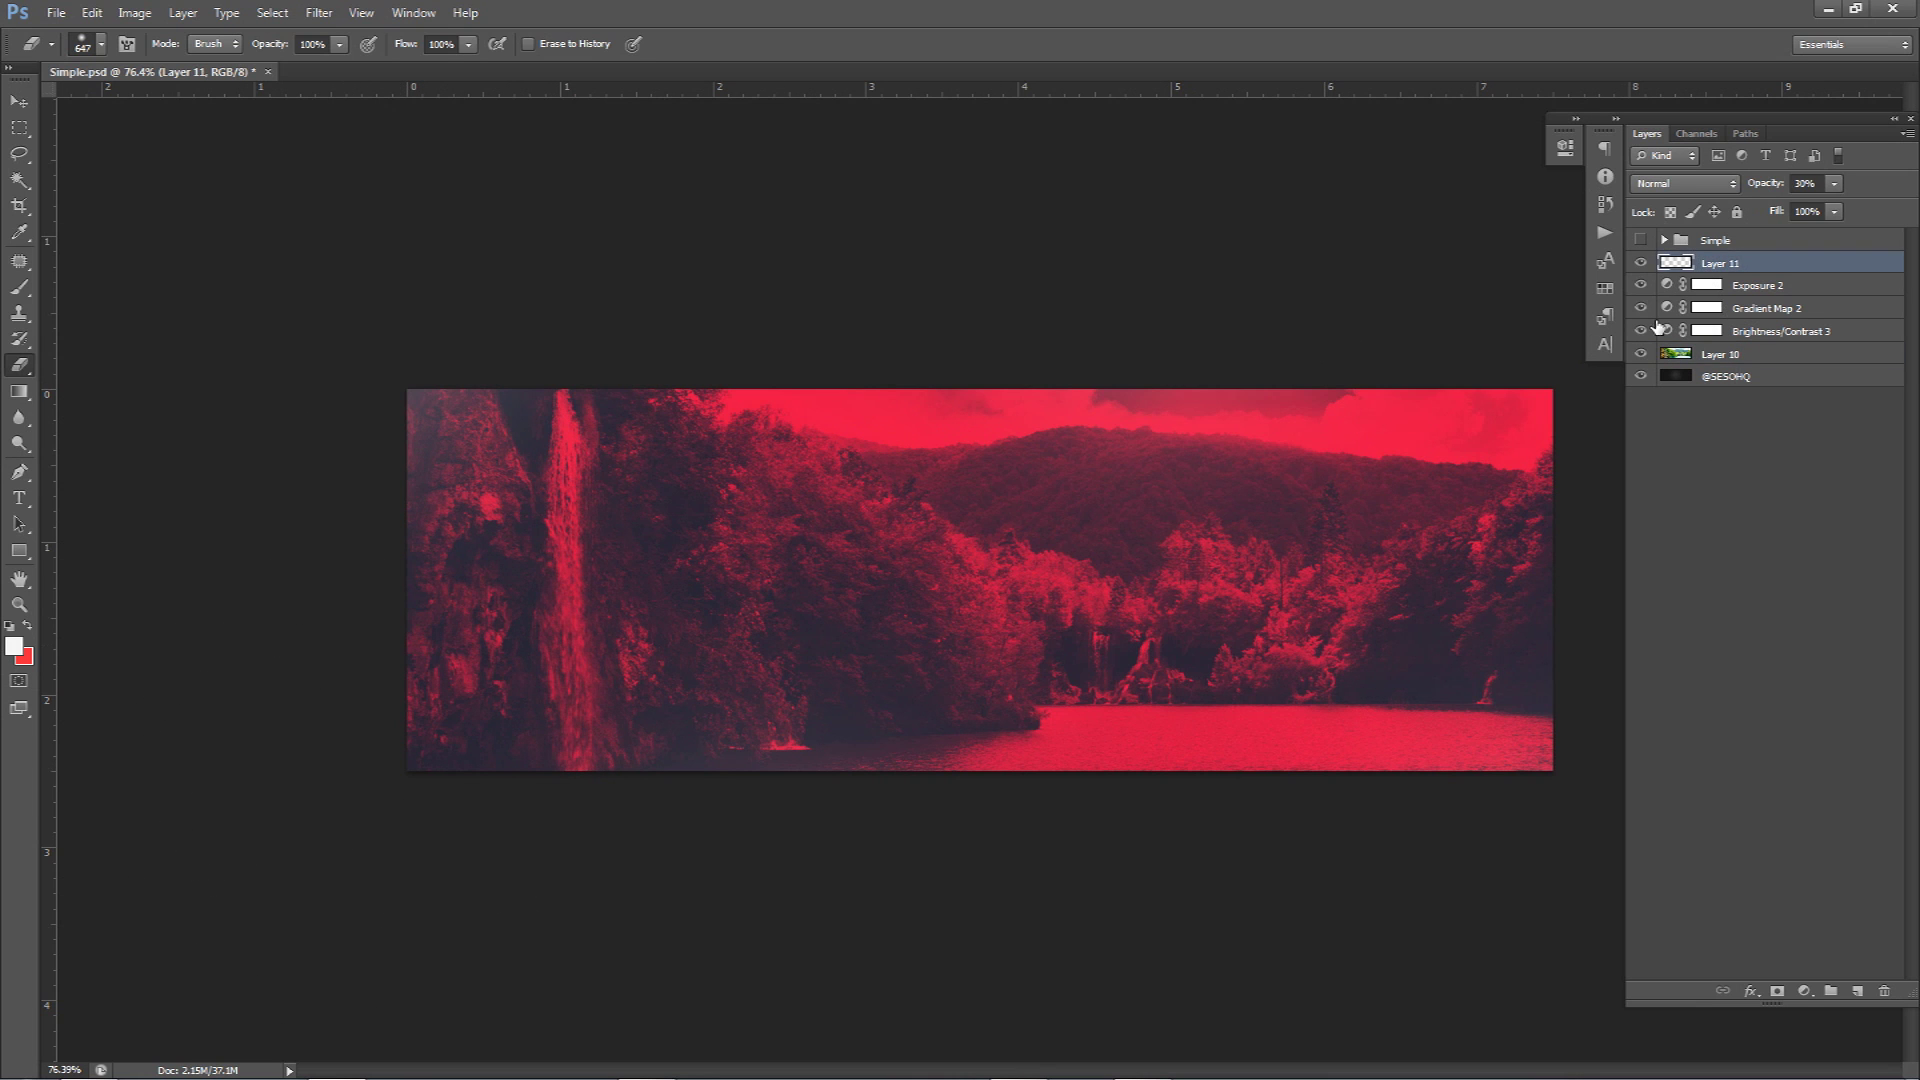
click(1706, 310)
click(345, 778)
key(ctrl+z)
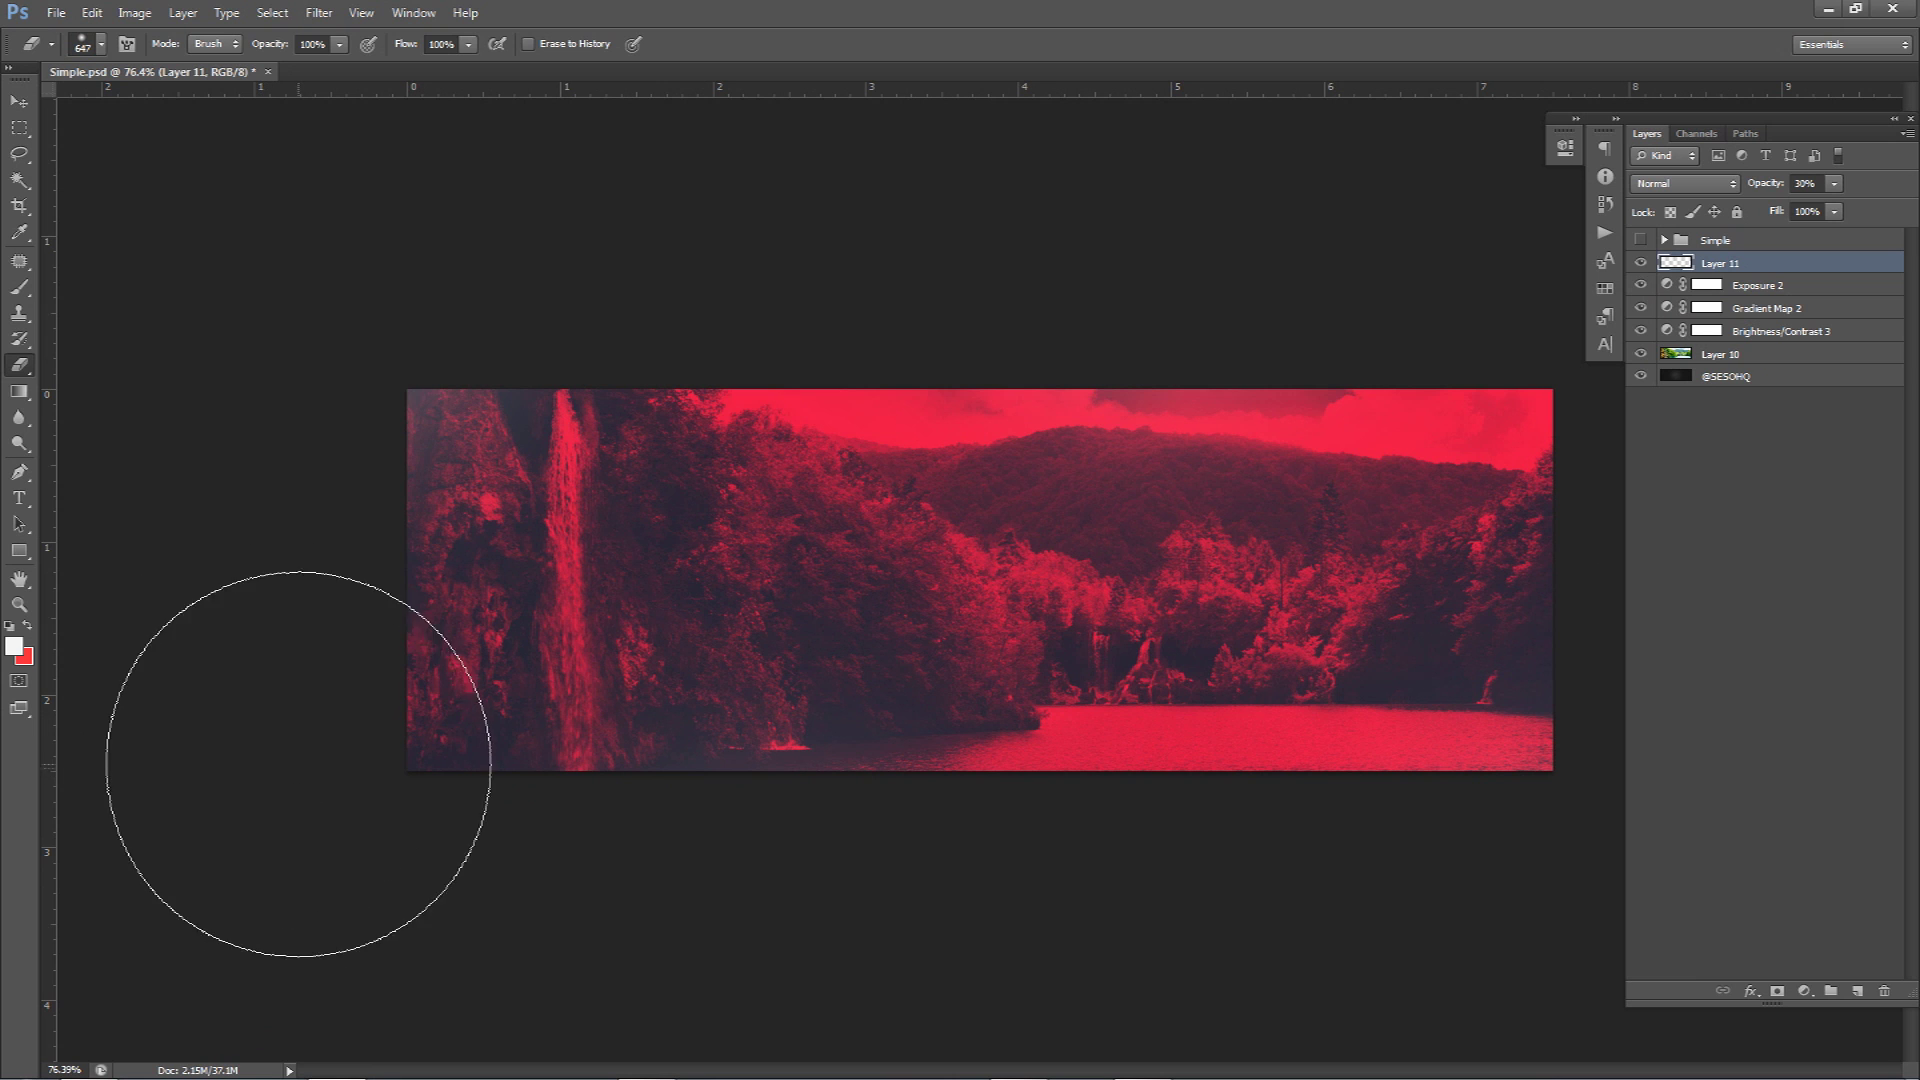
Erase the Gradient Map's mask around the banner's lower-left corner and compare the banner with the finished Simple group.
click(1707, 307)
click(246, 792)
mouse_move(246, 792)
mouse_down()
mouse_move(234, 618)
mouse_move(270, 699)
mouse_move(280, 862)
mouse_move(327, 842)
mouse_move(364, 871)
mouse_move(378, 937)
mouse_up()
key(ctrl+z)
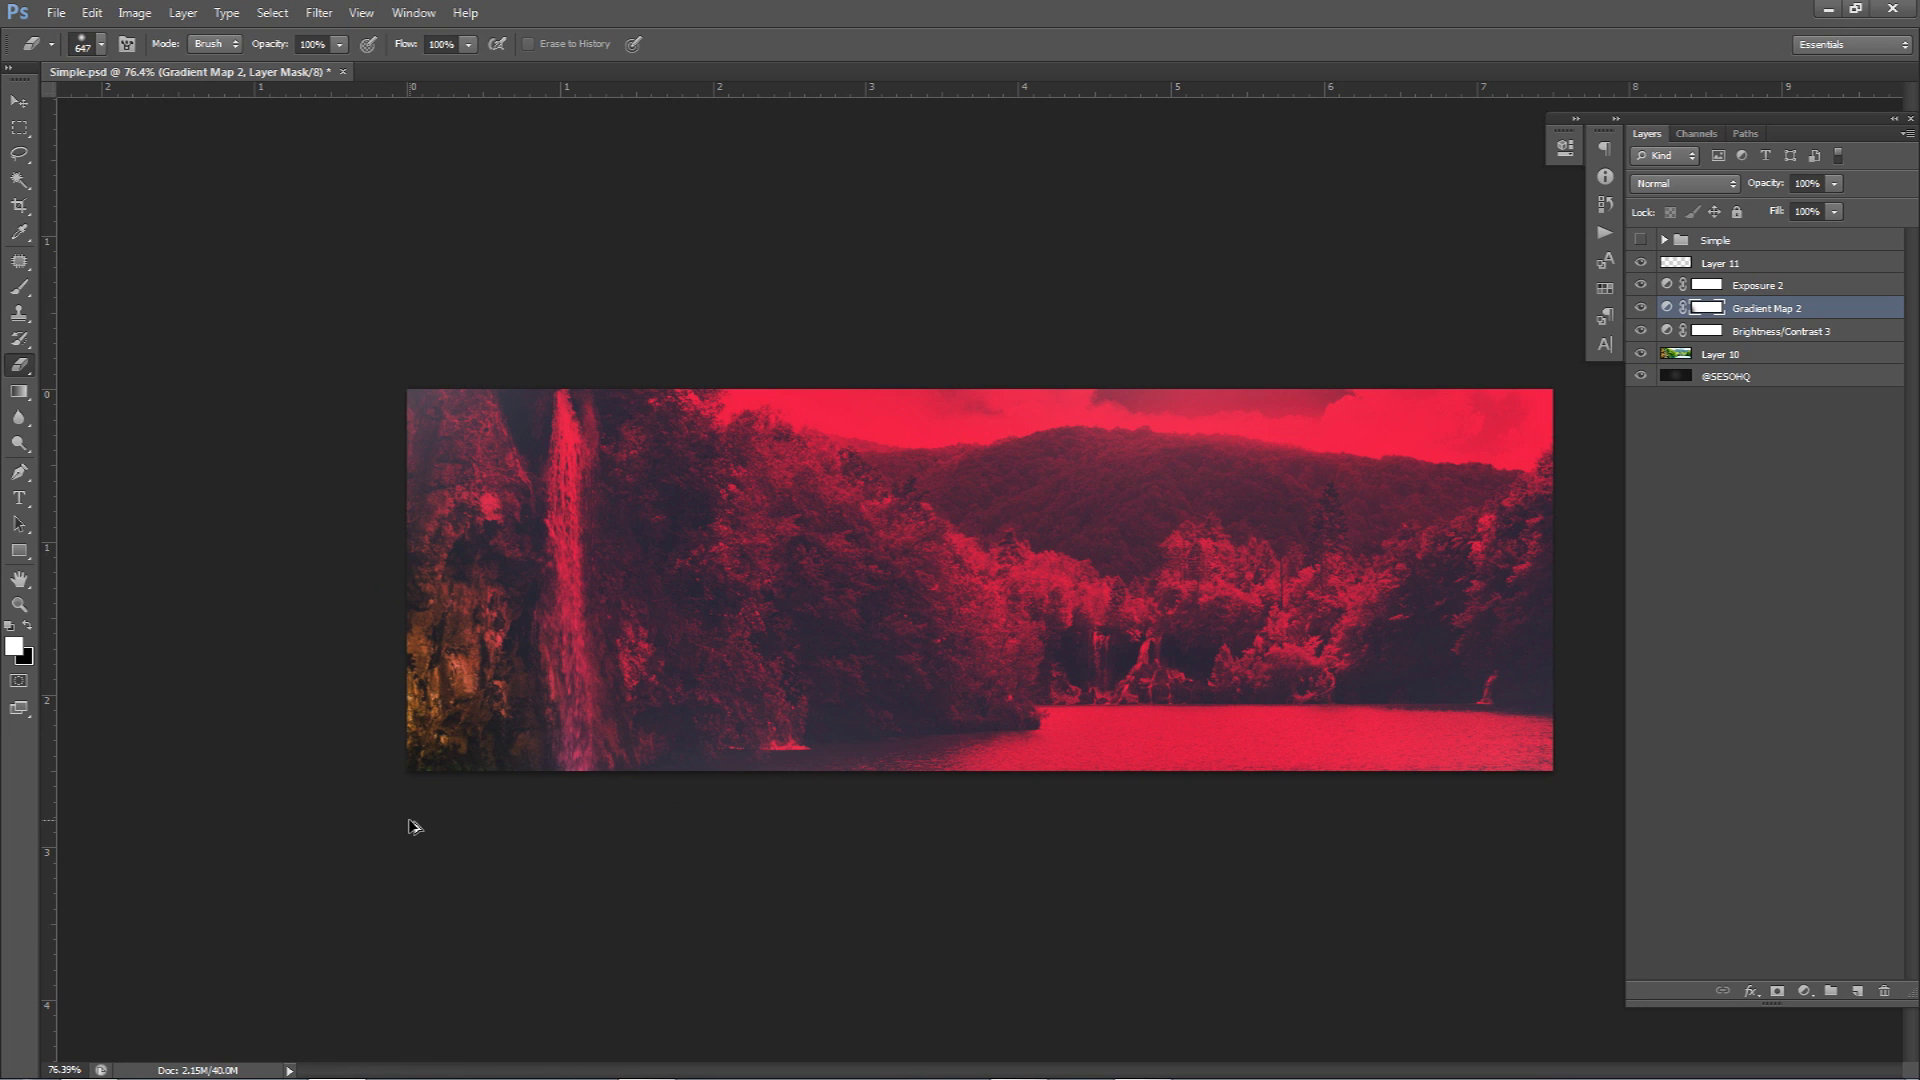
click(1641, 241)
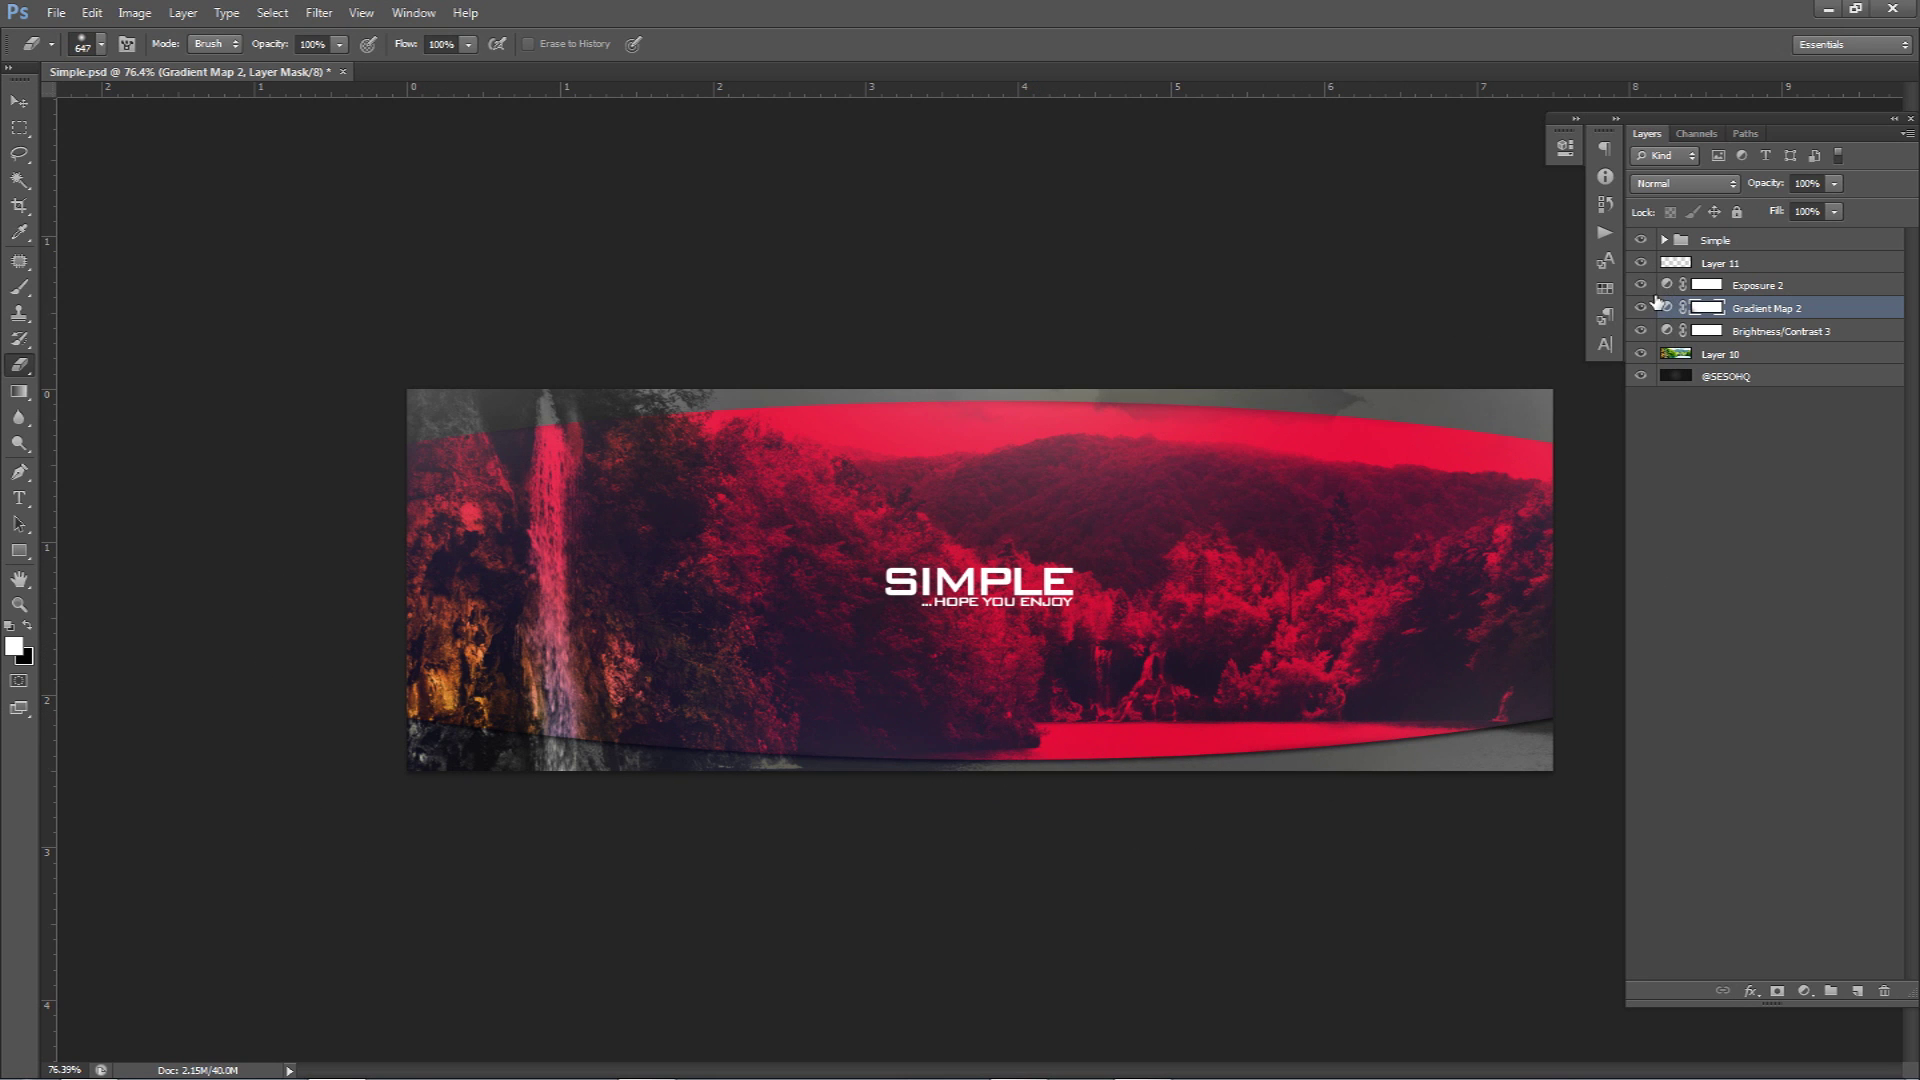
click(1640, 241)
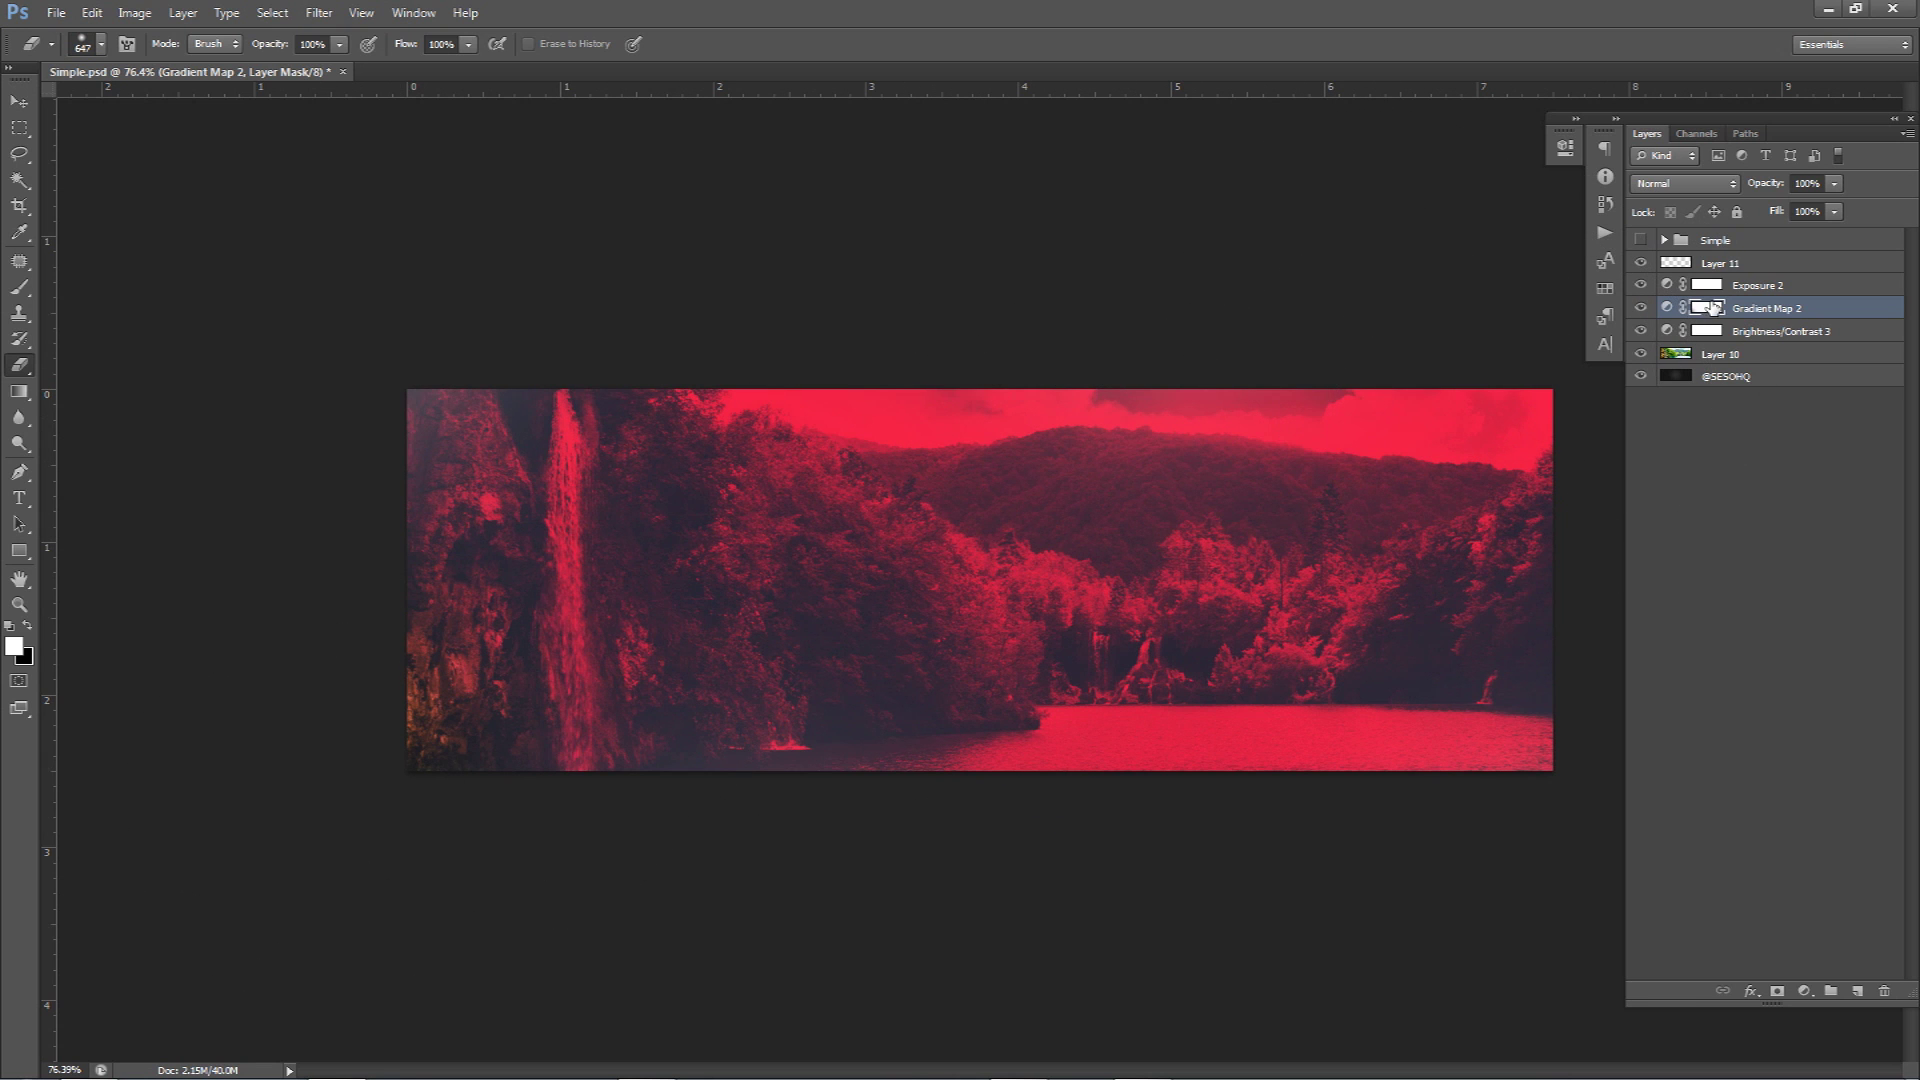
Erase slightly more of the Gradient Map 2 mask at the banner's lower-left corner with a 464 px brush, undoing the second, heavier stroke.
click(440, 720)
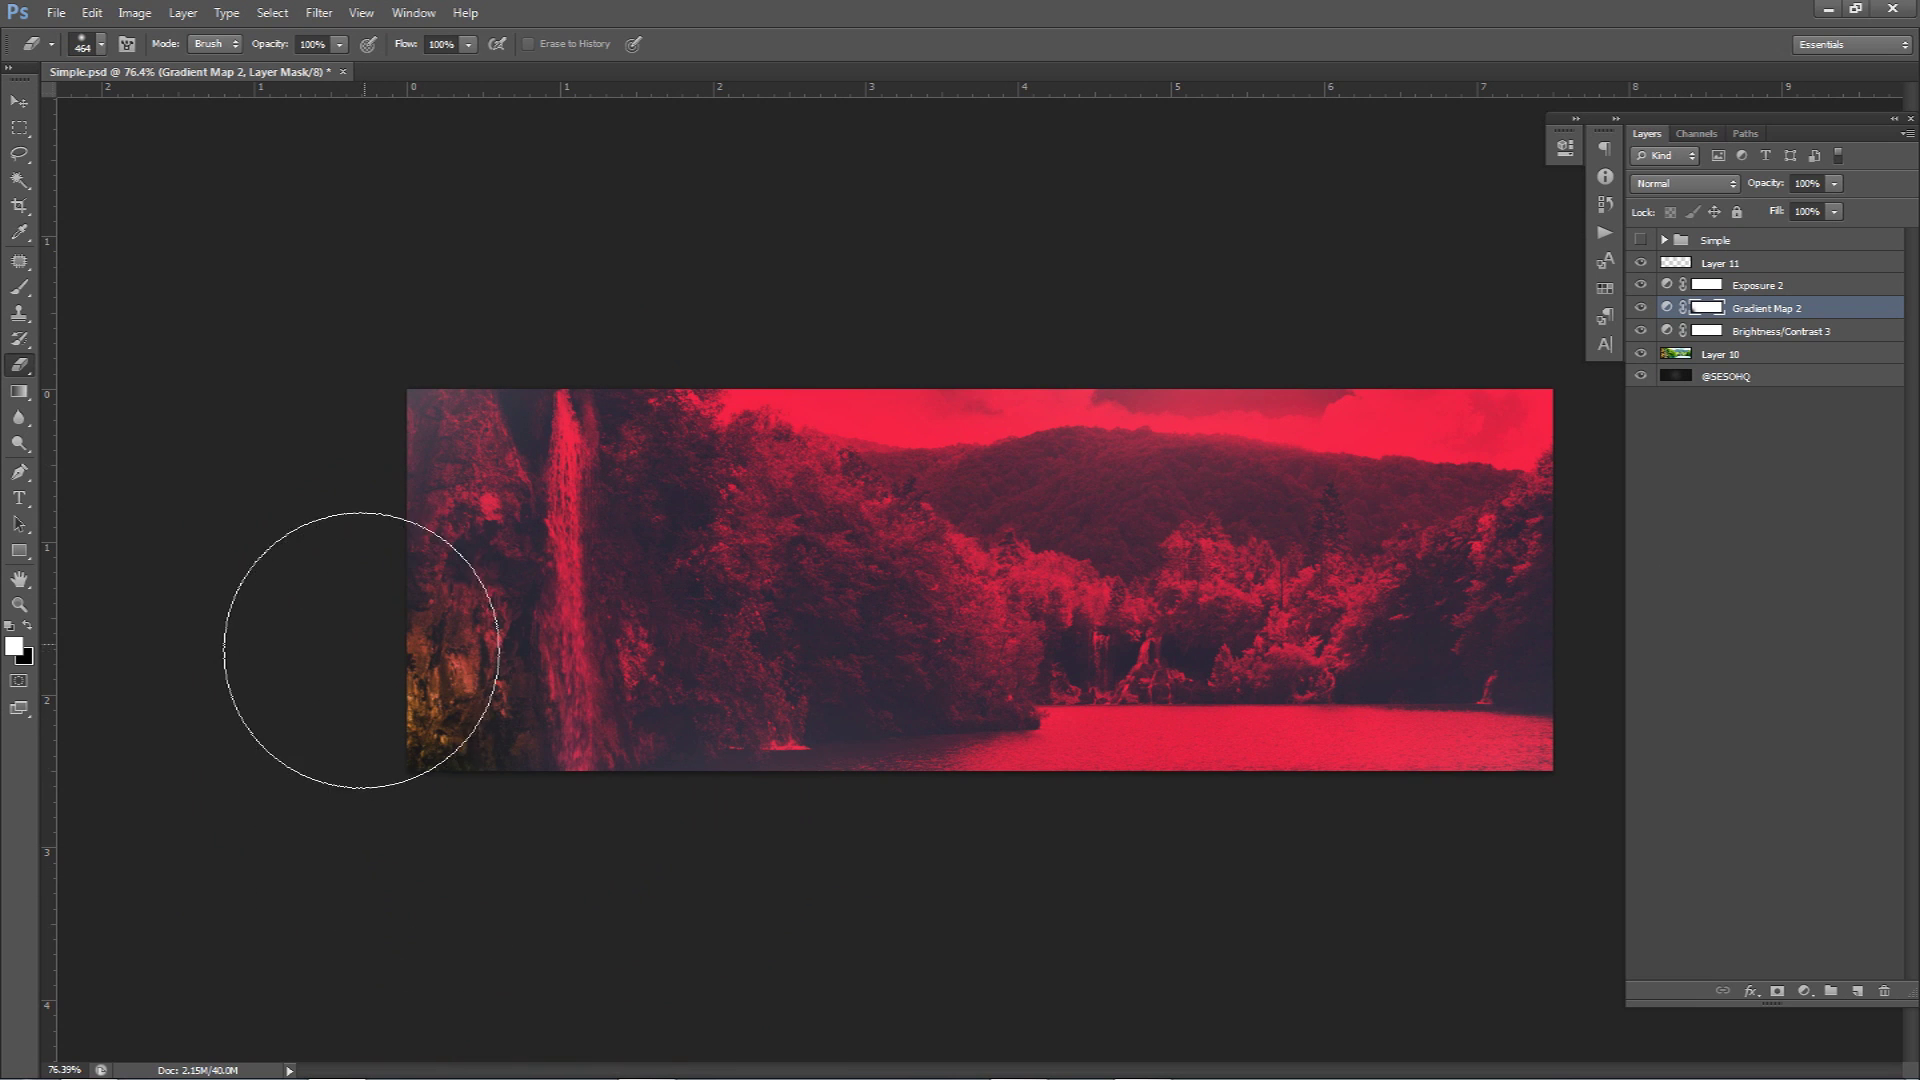
click(443, 752)
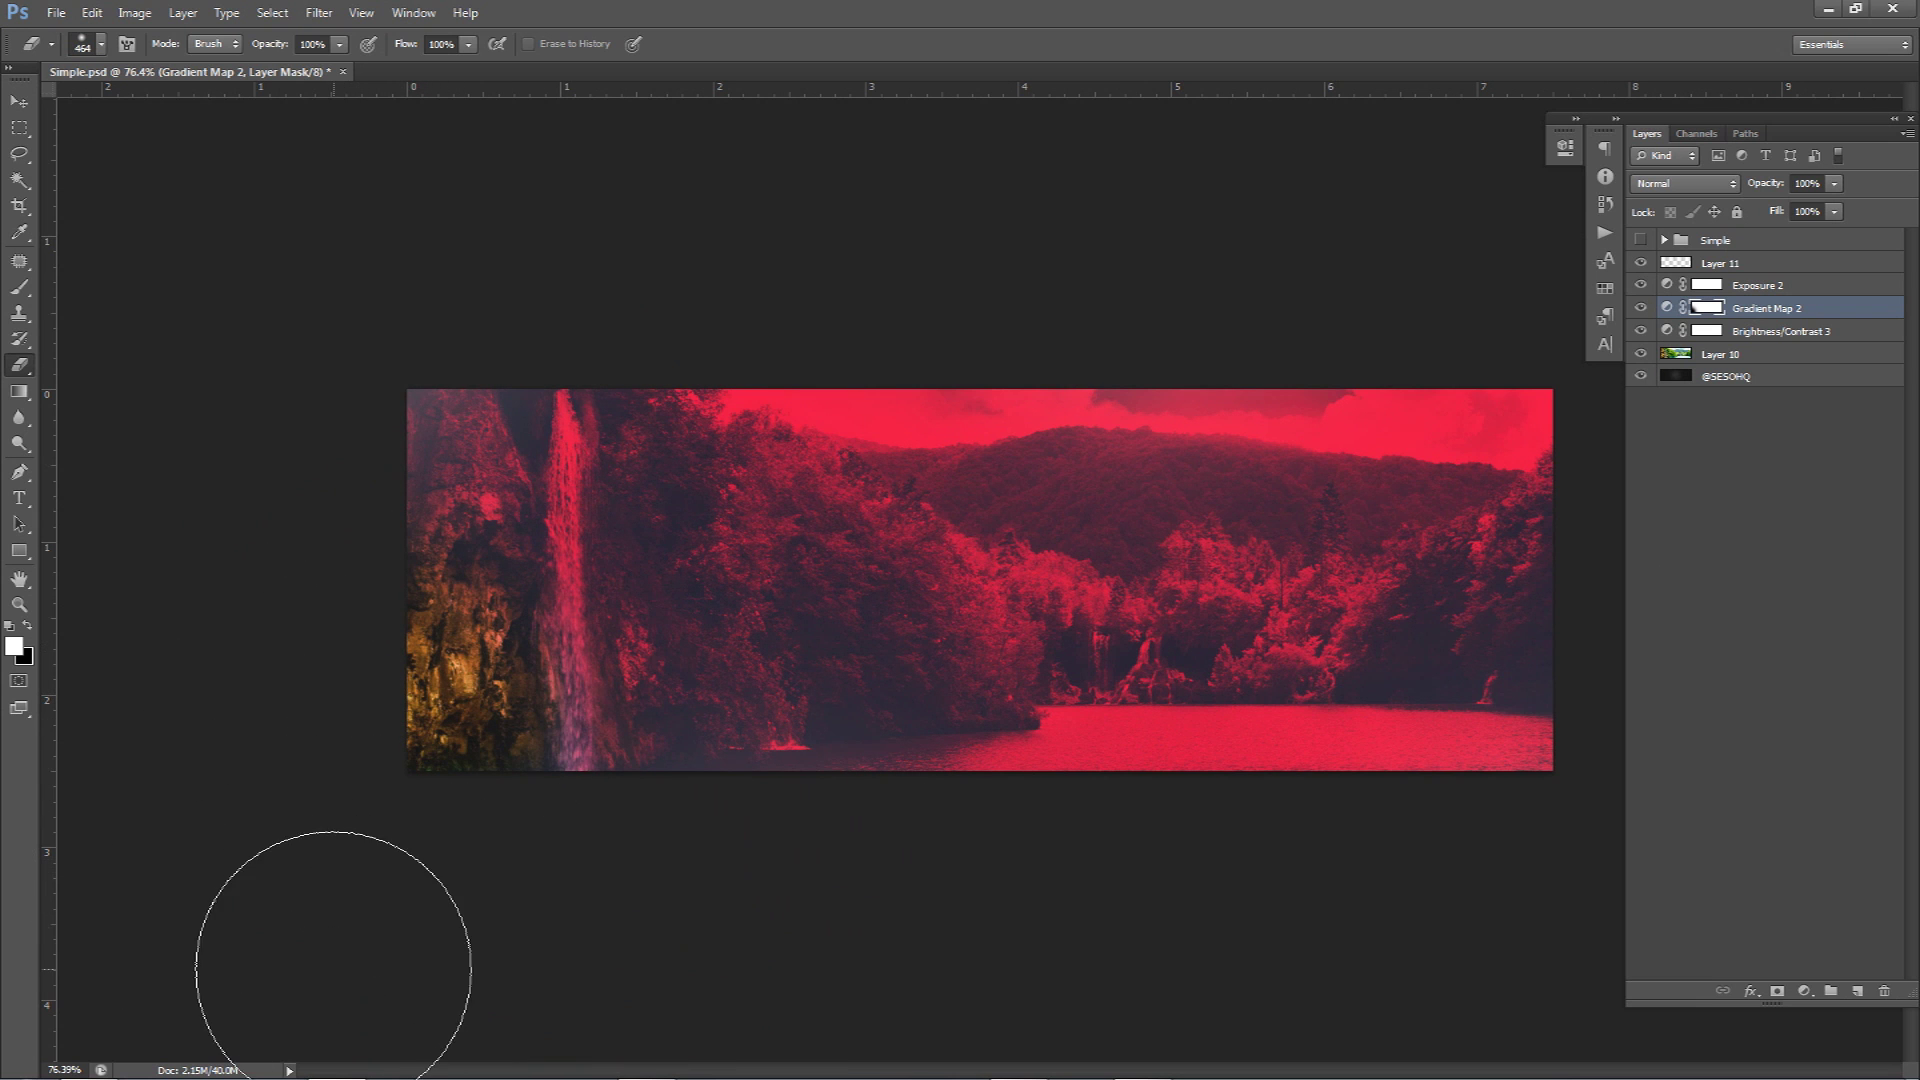
key(ctrl+z)
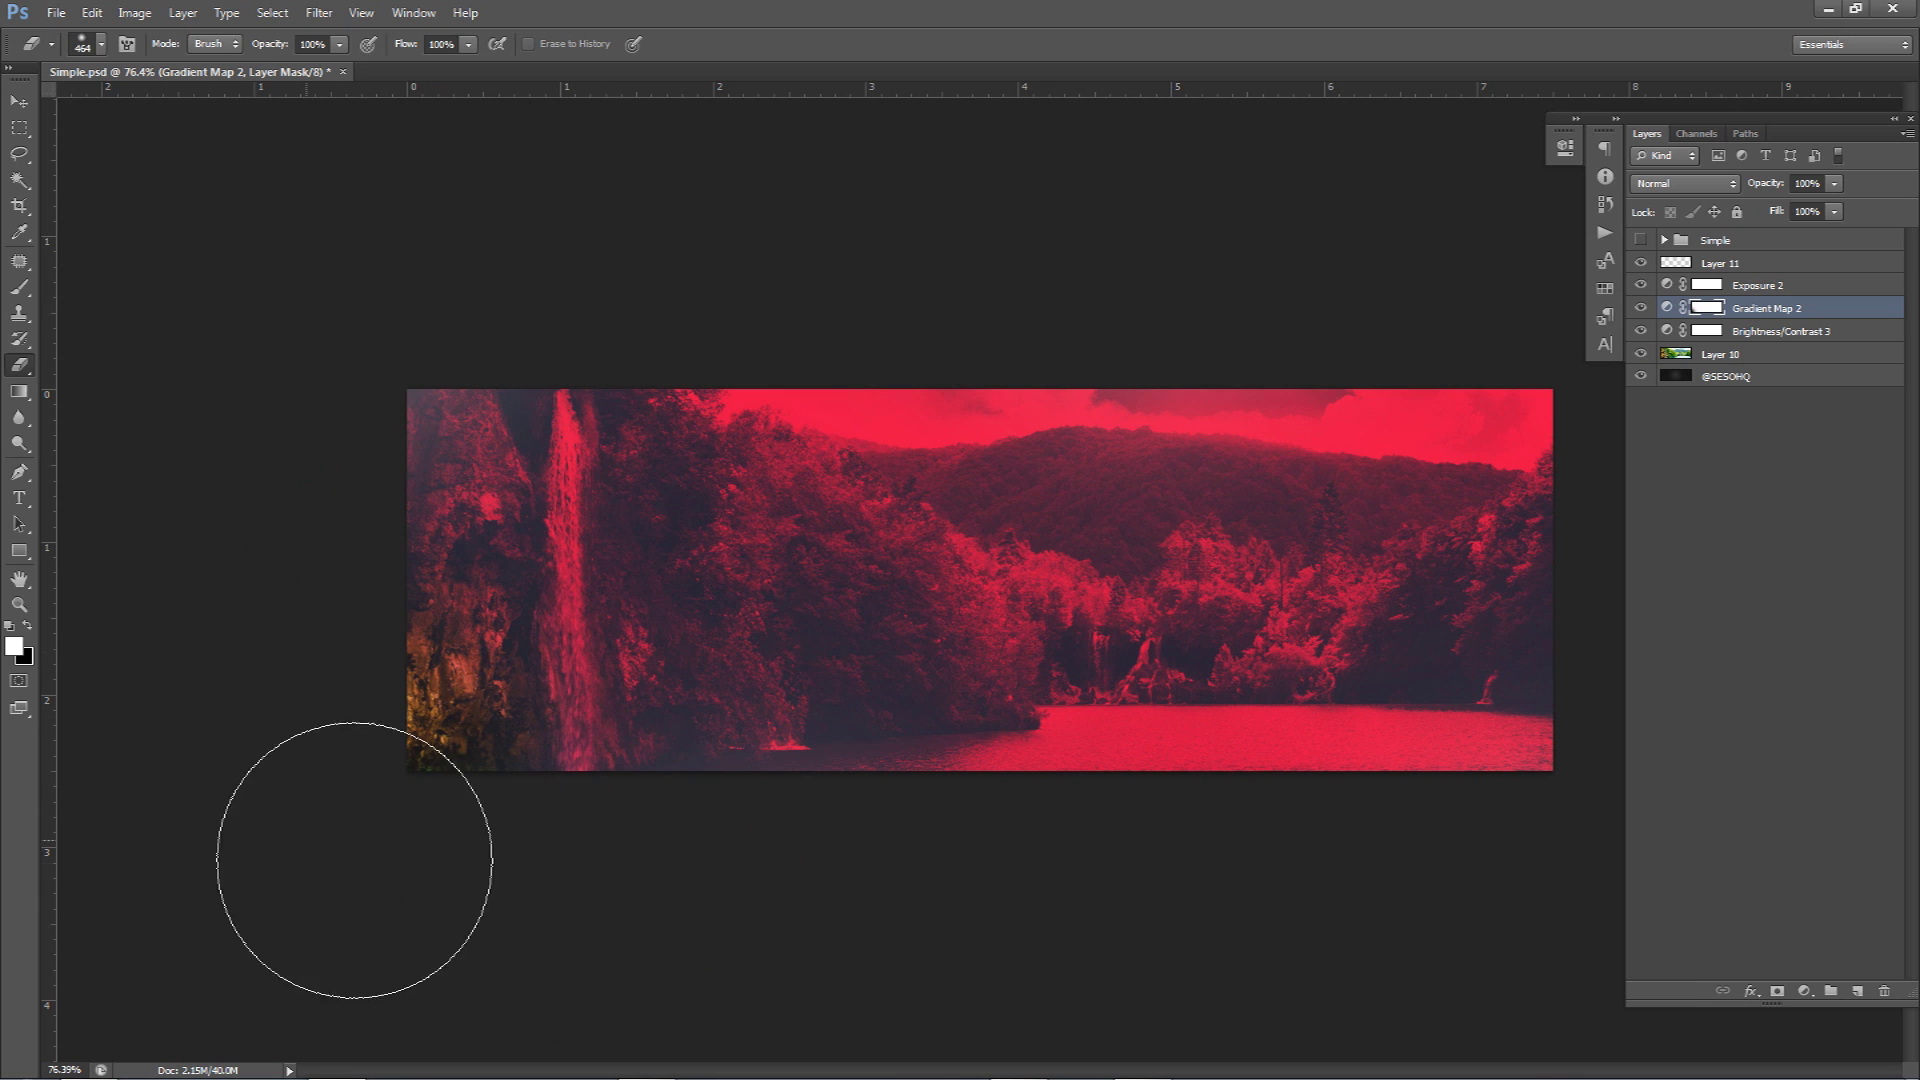
Try erasing the Gradient Map 2 mask around the lower middle and the sky with different brush sizes, and undo those strokes.
click(925, 620)
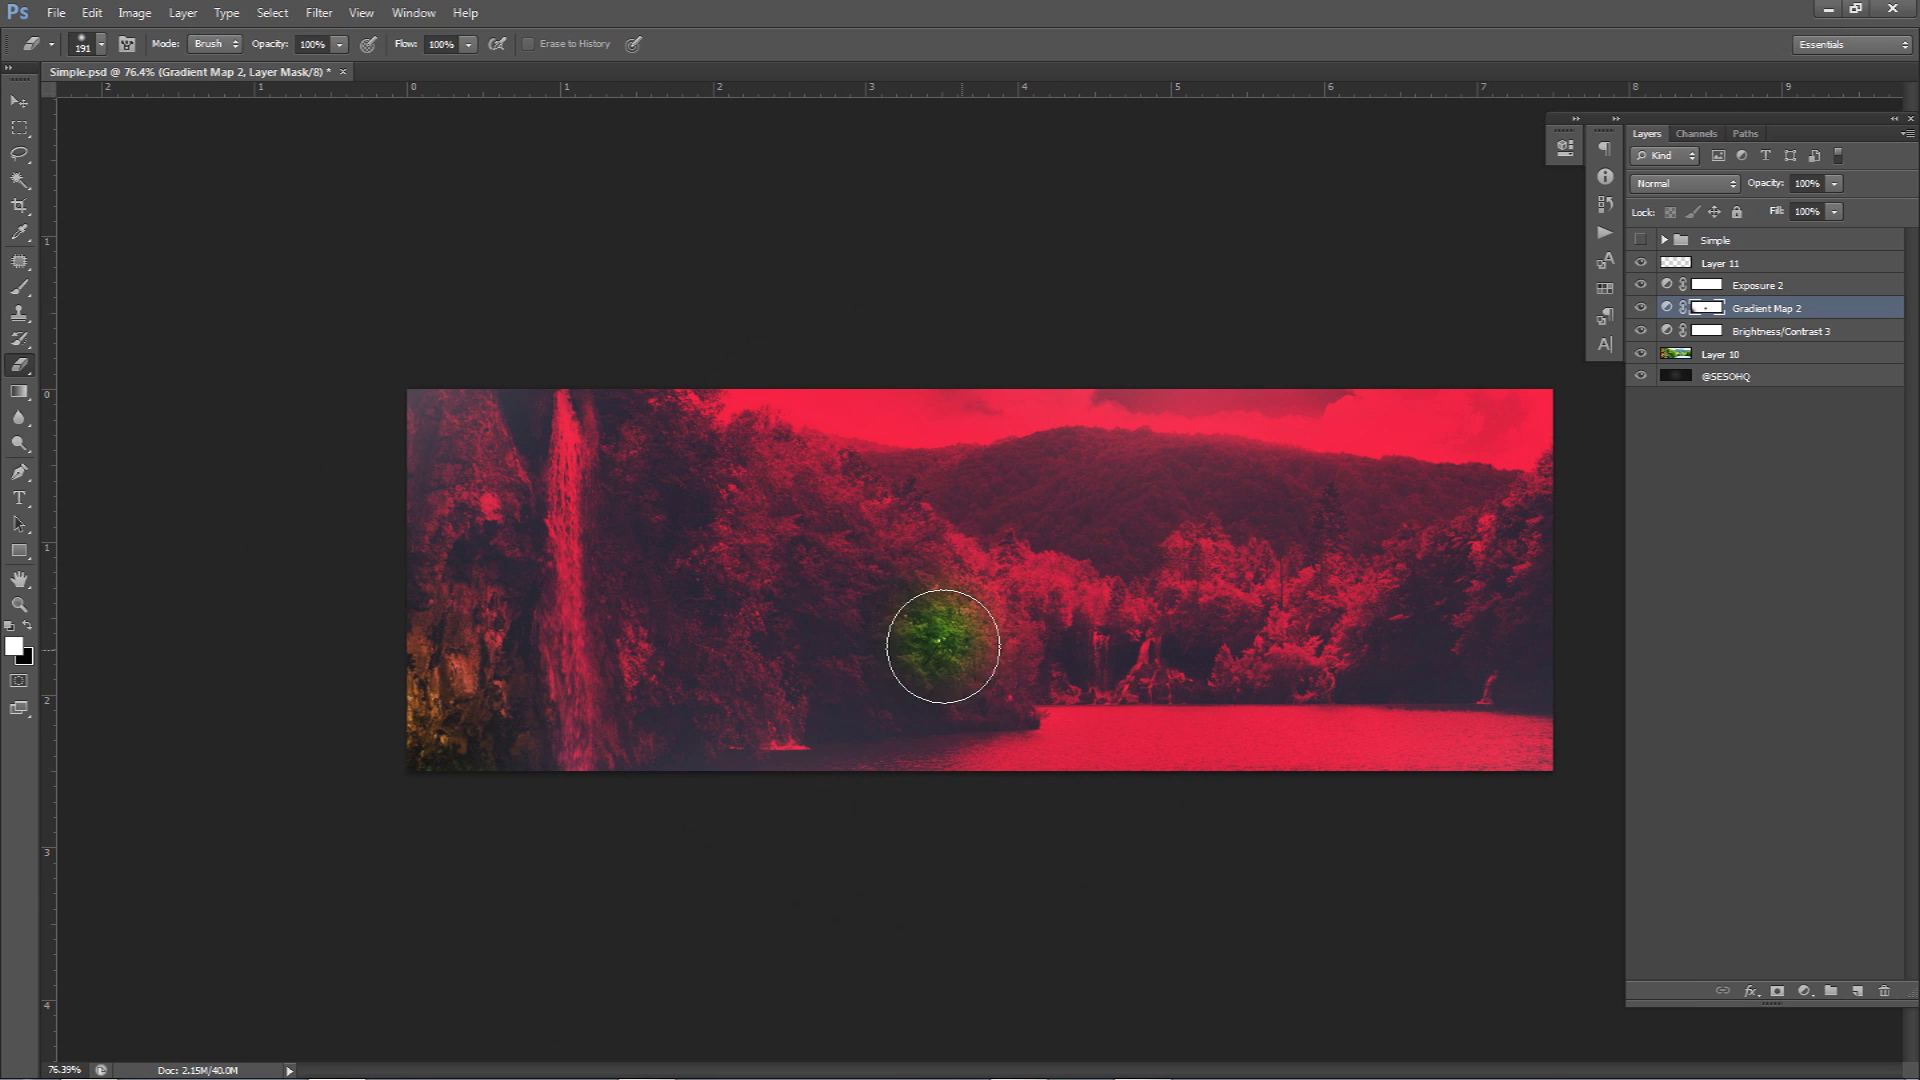
key(ctrl+z)
alt+right_click(918, 721)
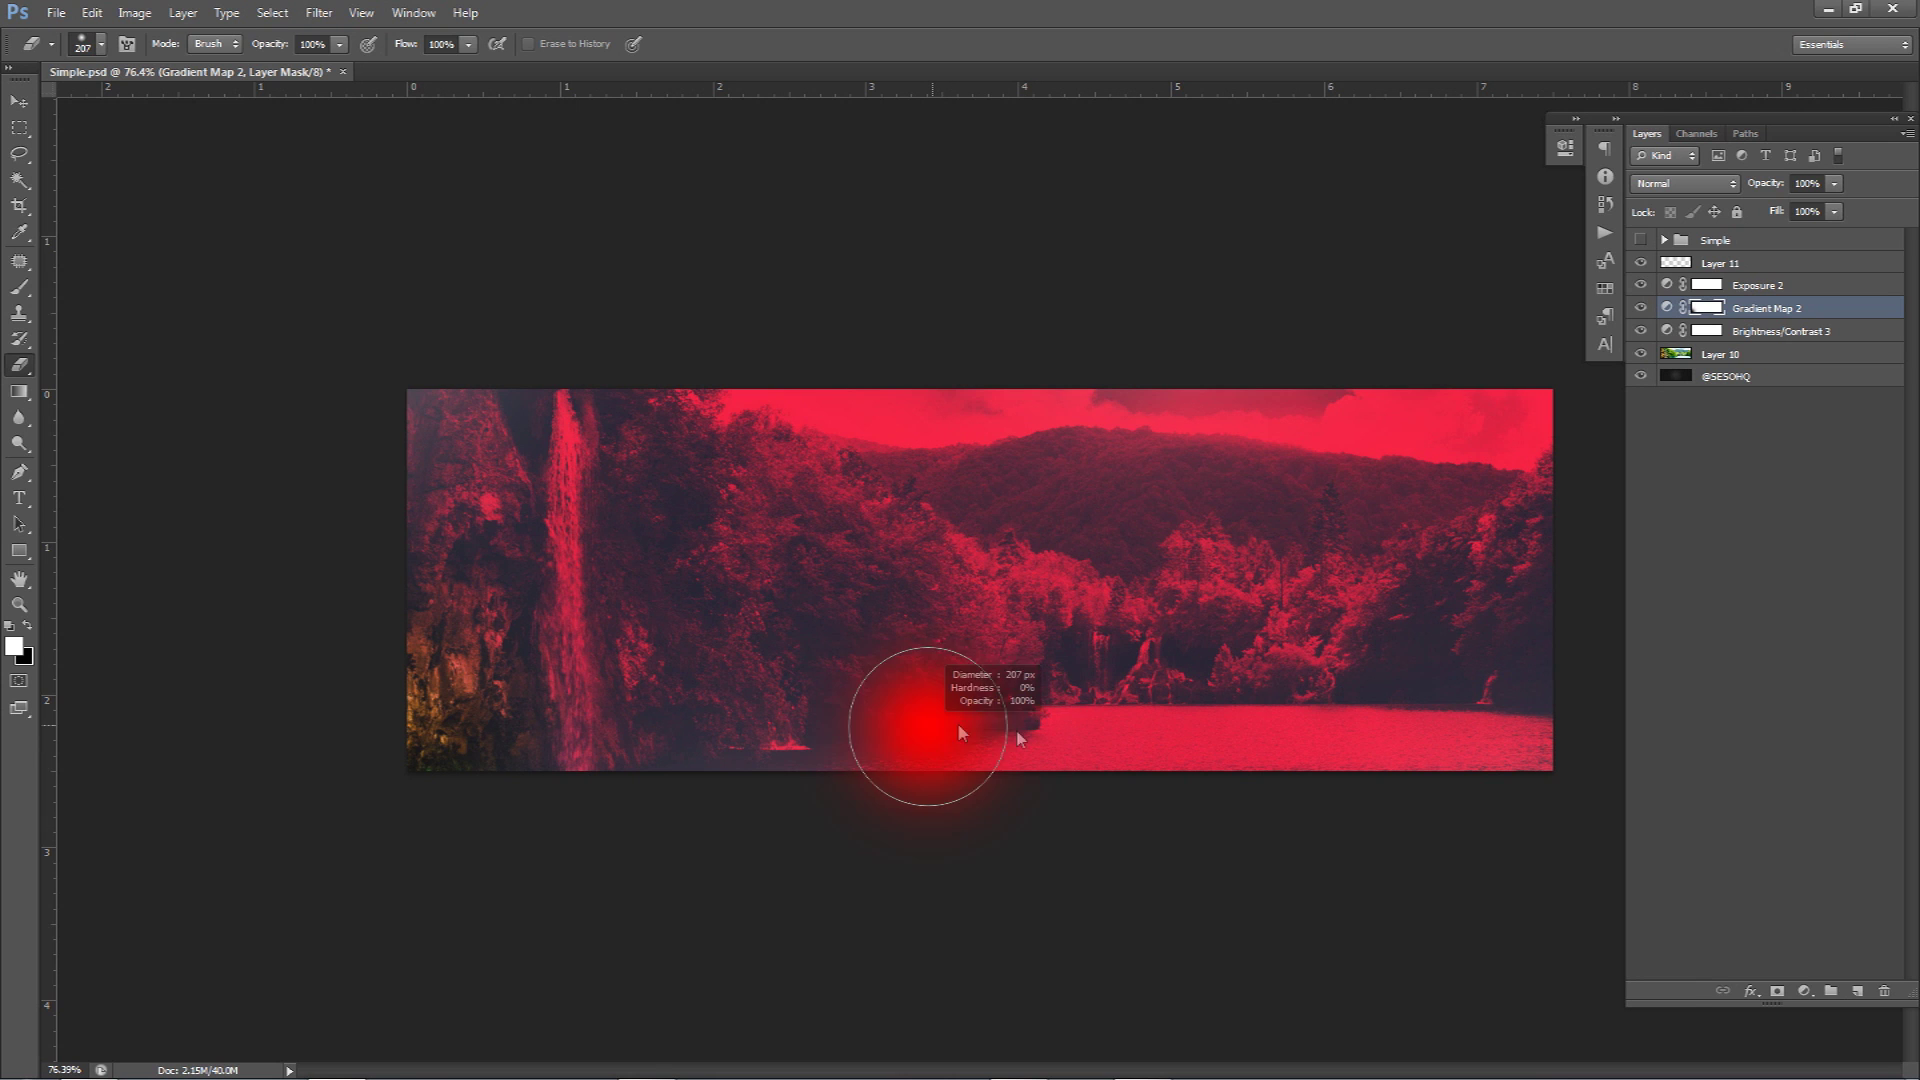
drag(1089, 914, 1280, 934)
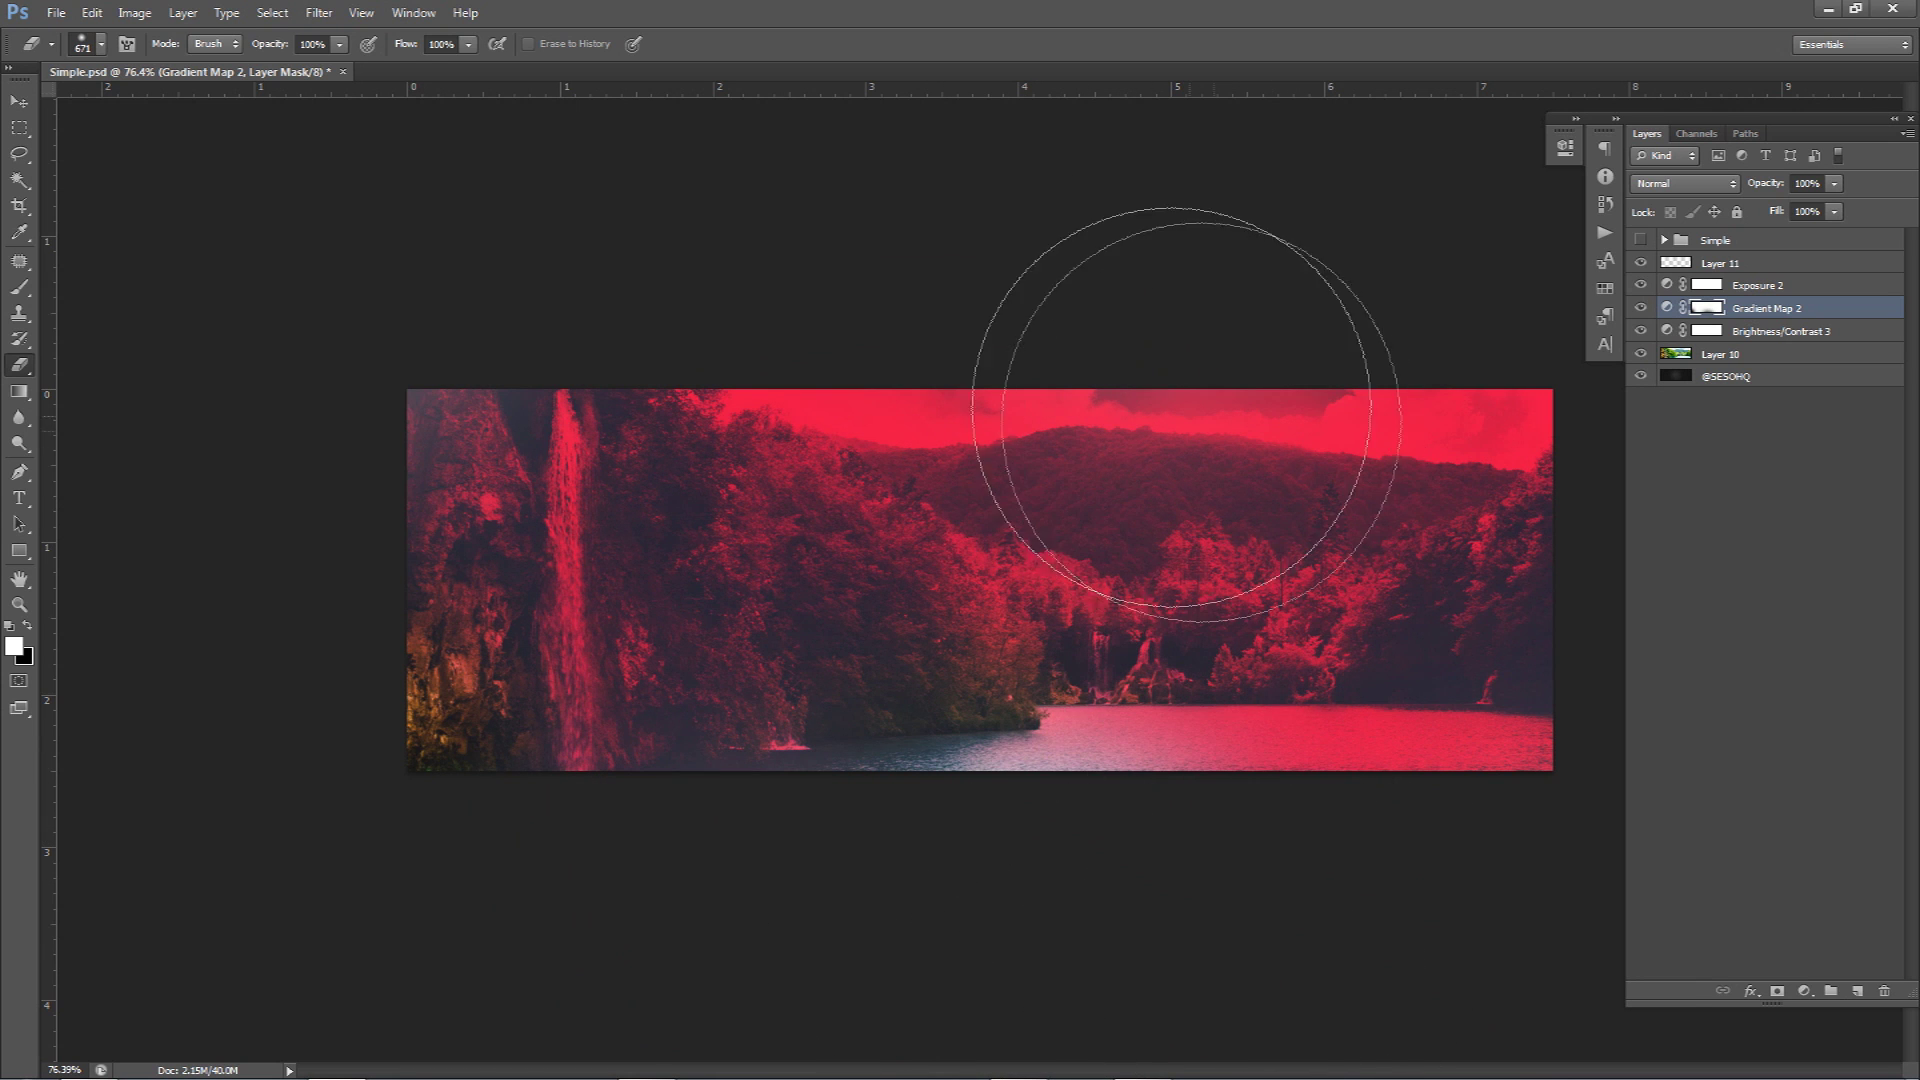
drag(1195, 449, 1269, 287)
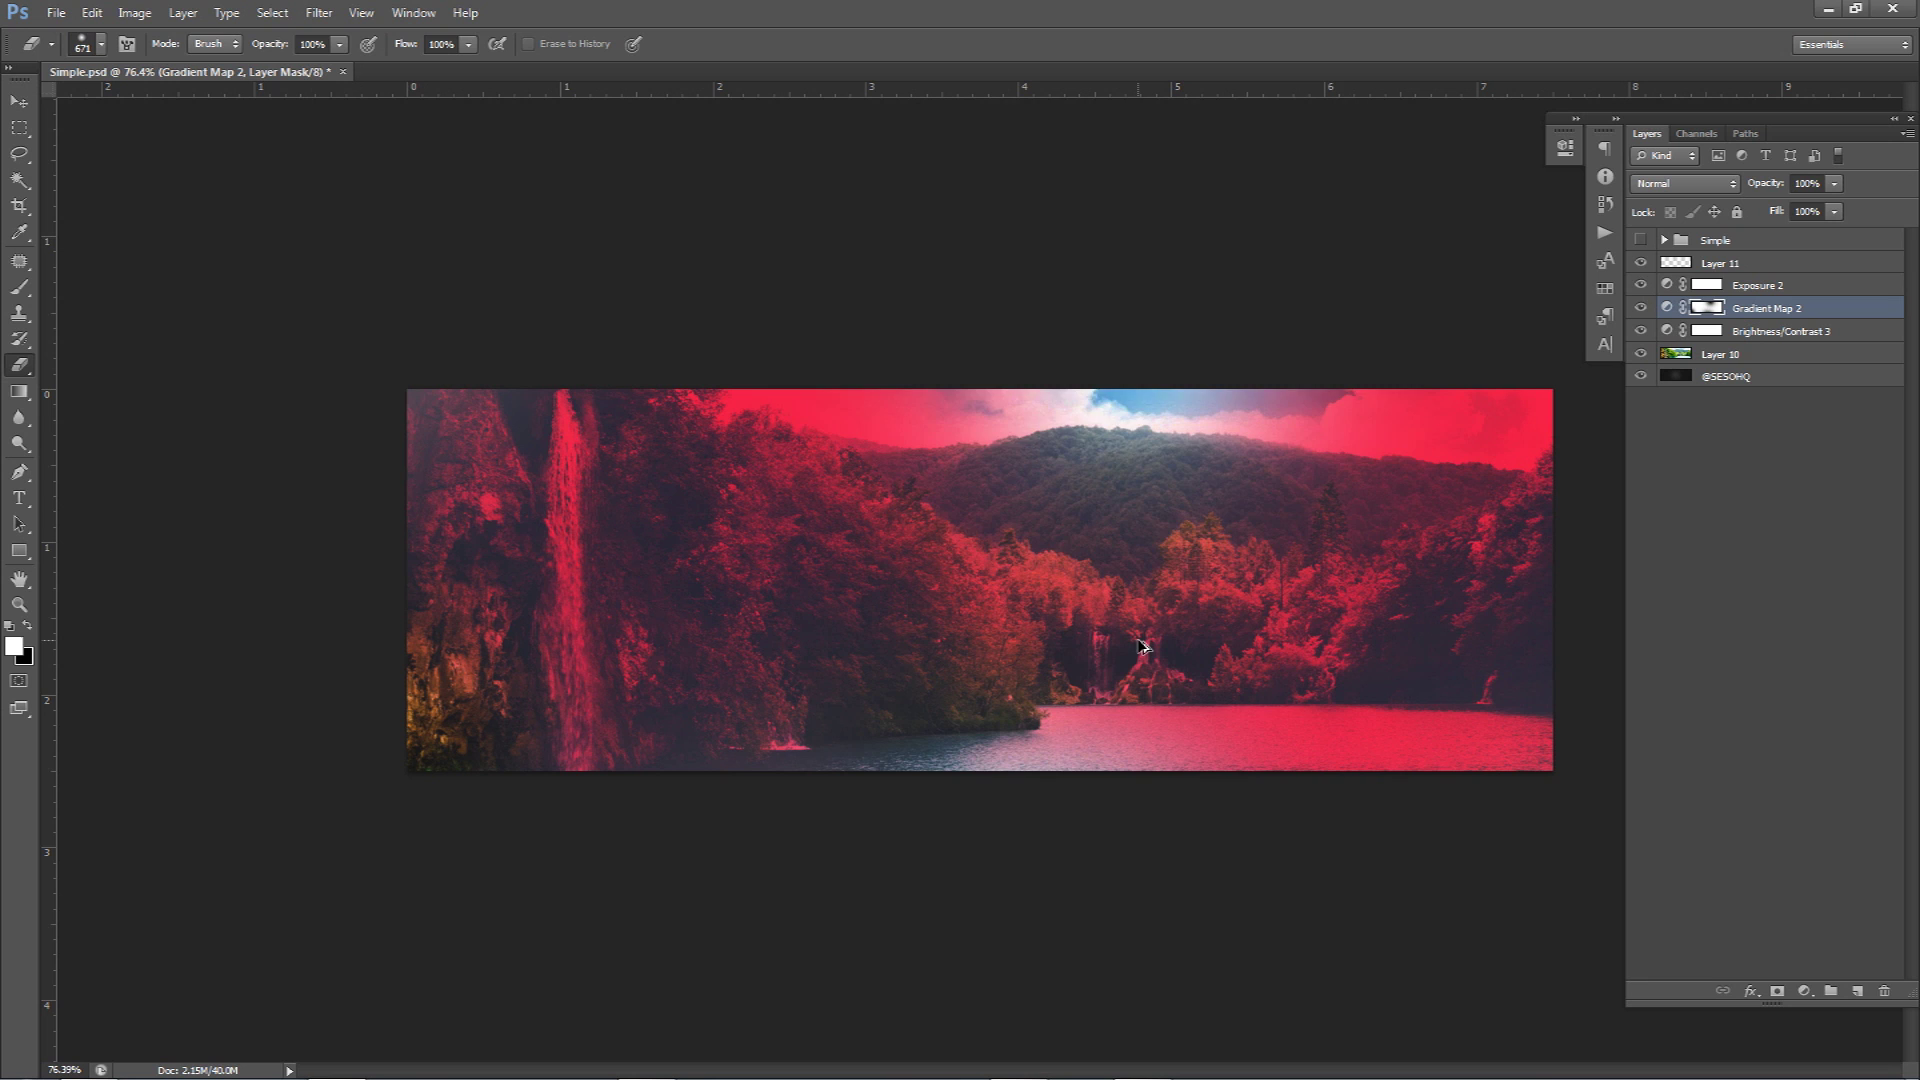
key(ctrl+alt+z)
key(ctrl+alt+z)
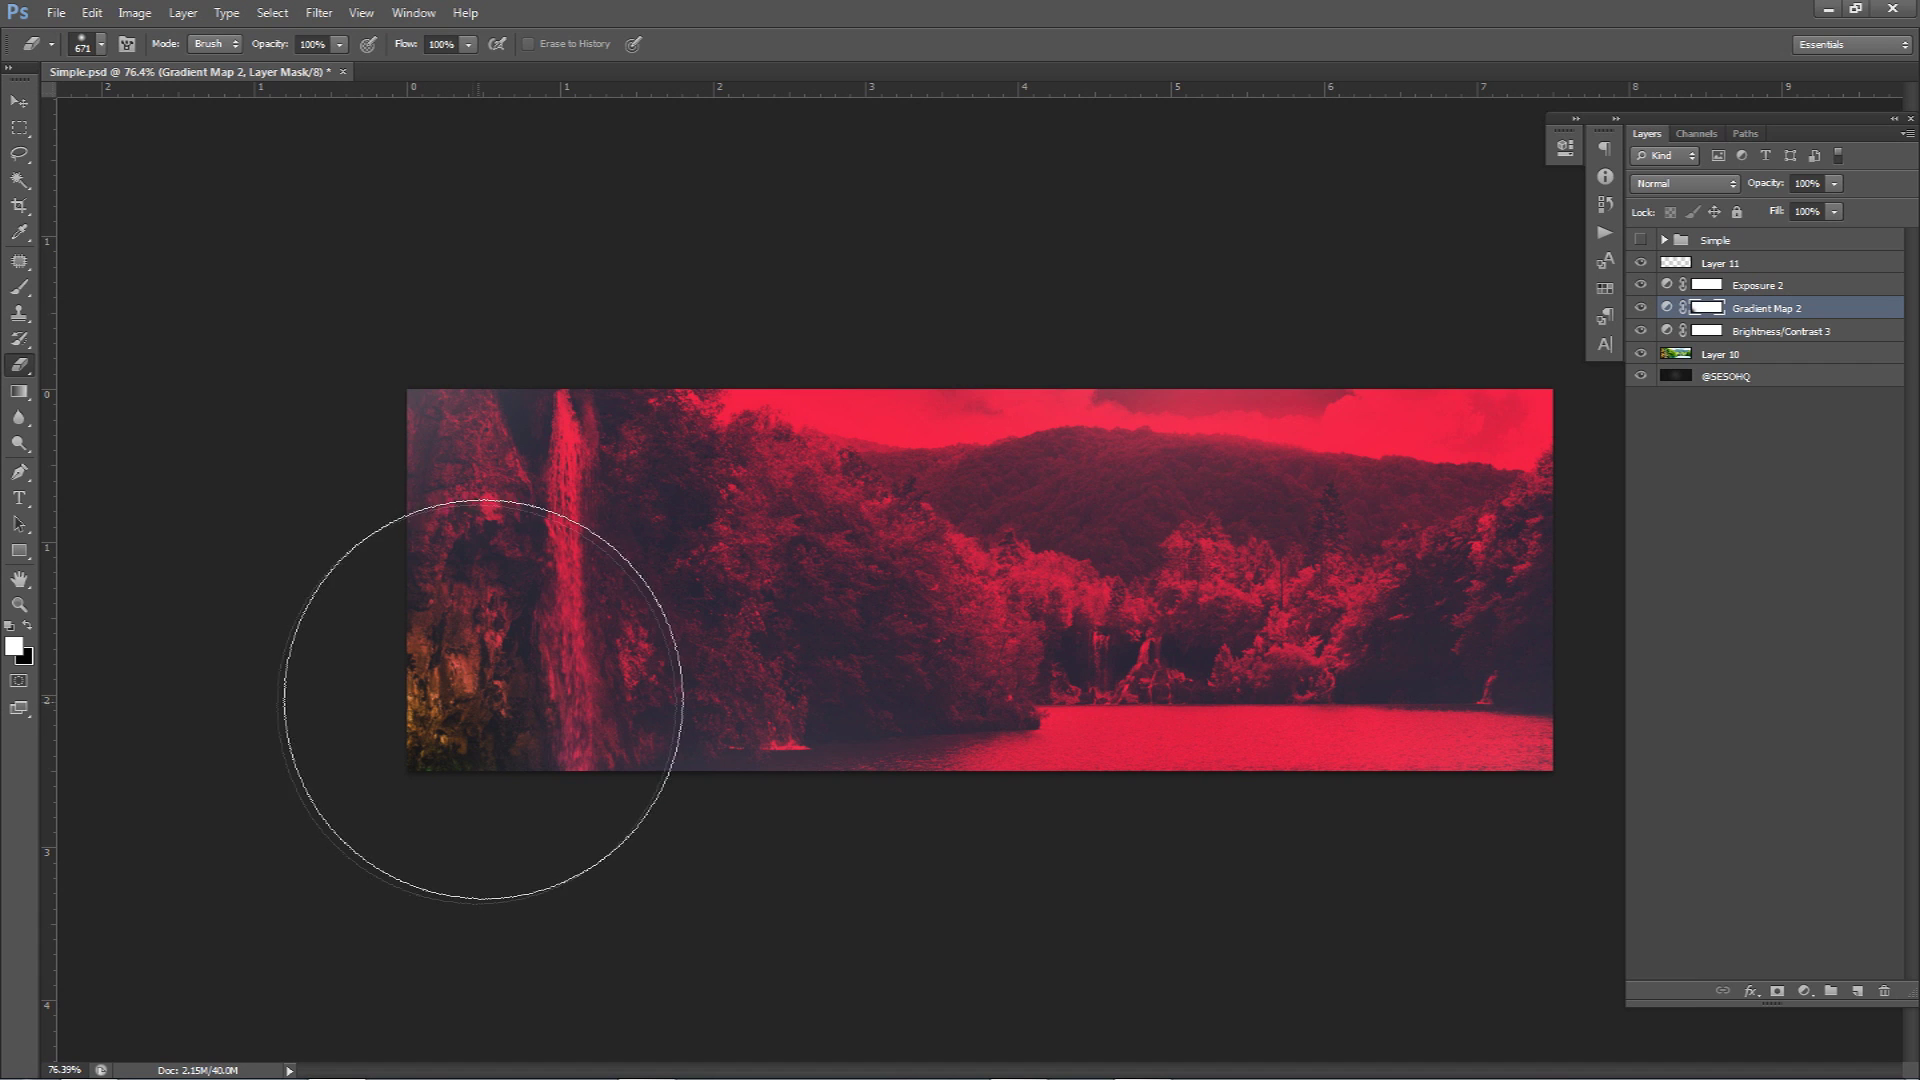
Review the Exposure 2 and Gradient Map 2 masks and compare the banner with the finished Simple group.
click(1761, 285)
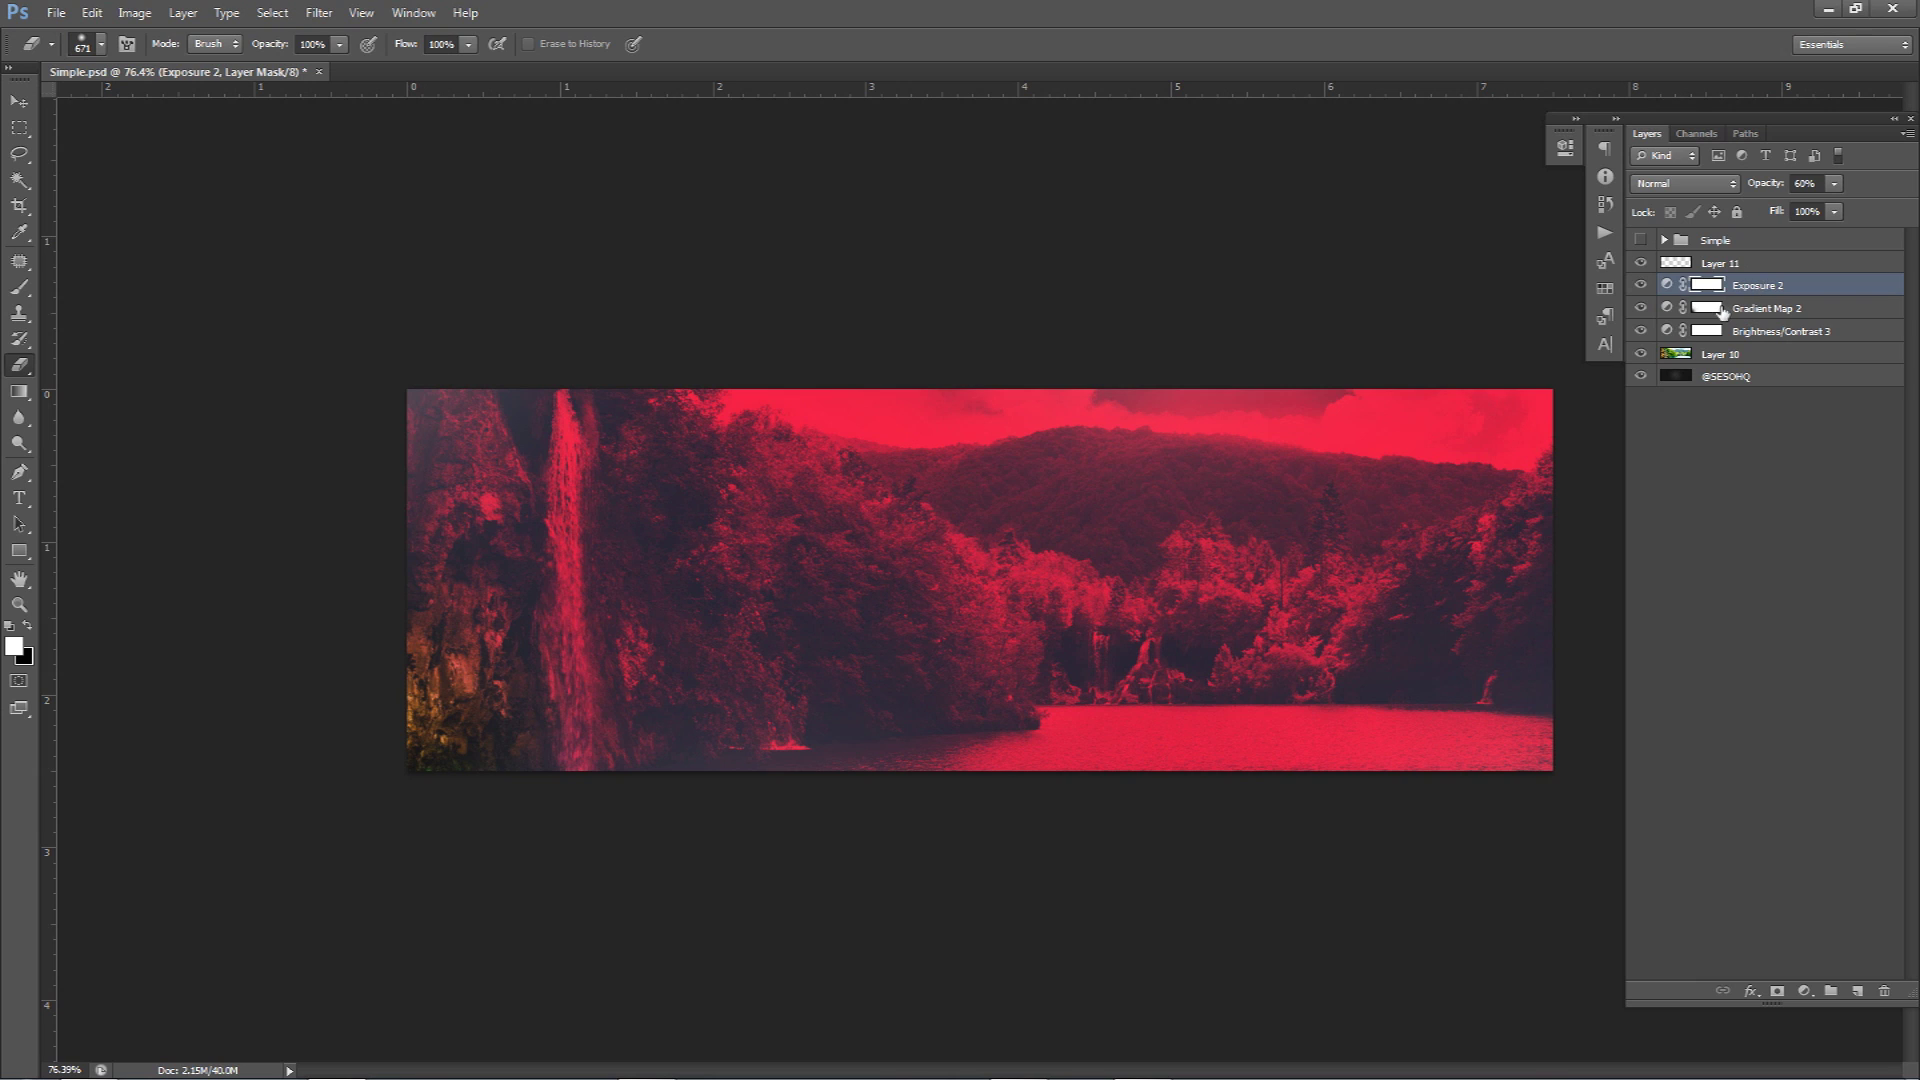
click(1716, 311)
click(1709, 288)
click(1640, 243)
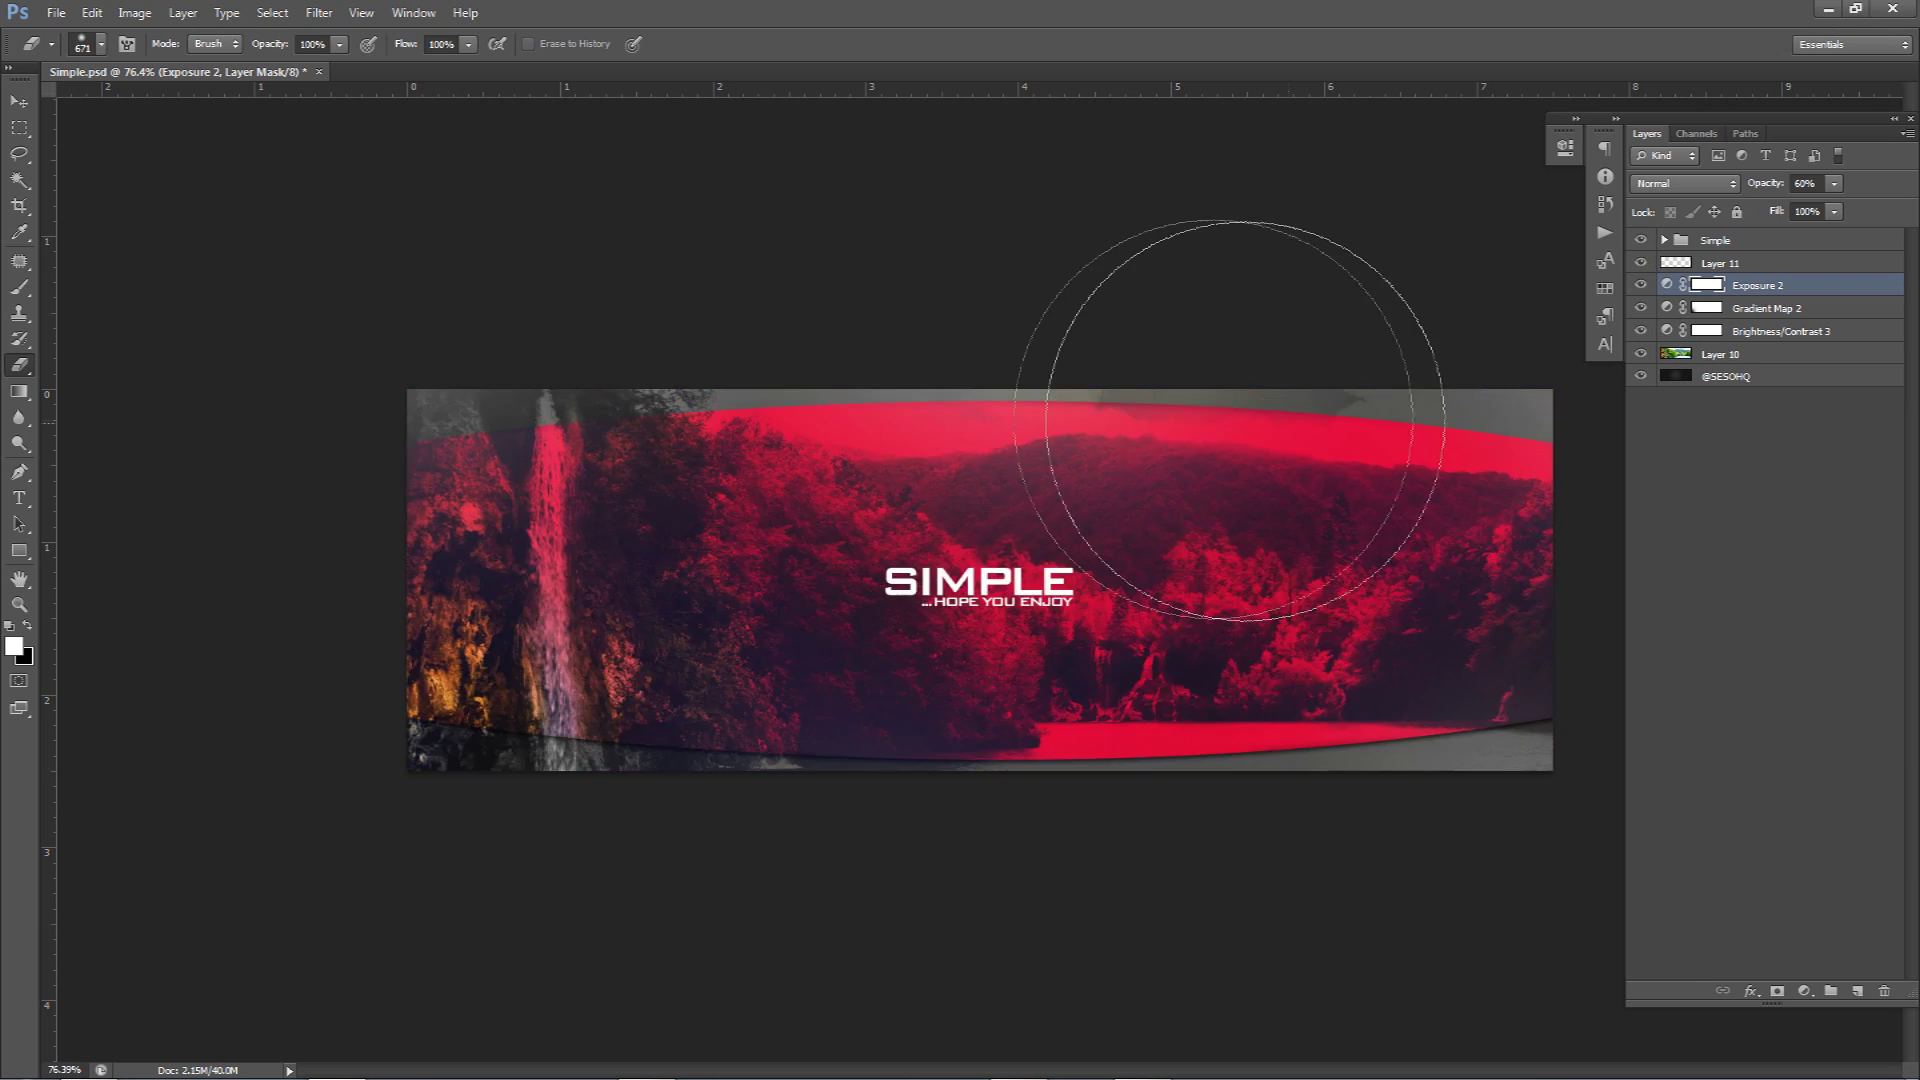
click(10, 103)
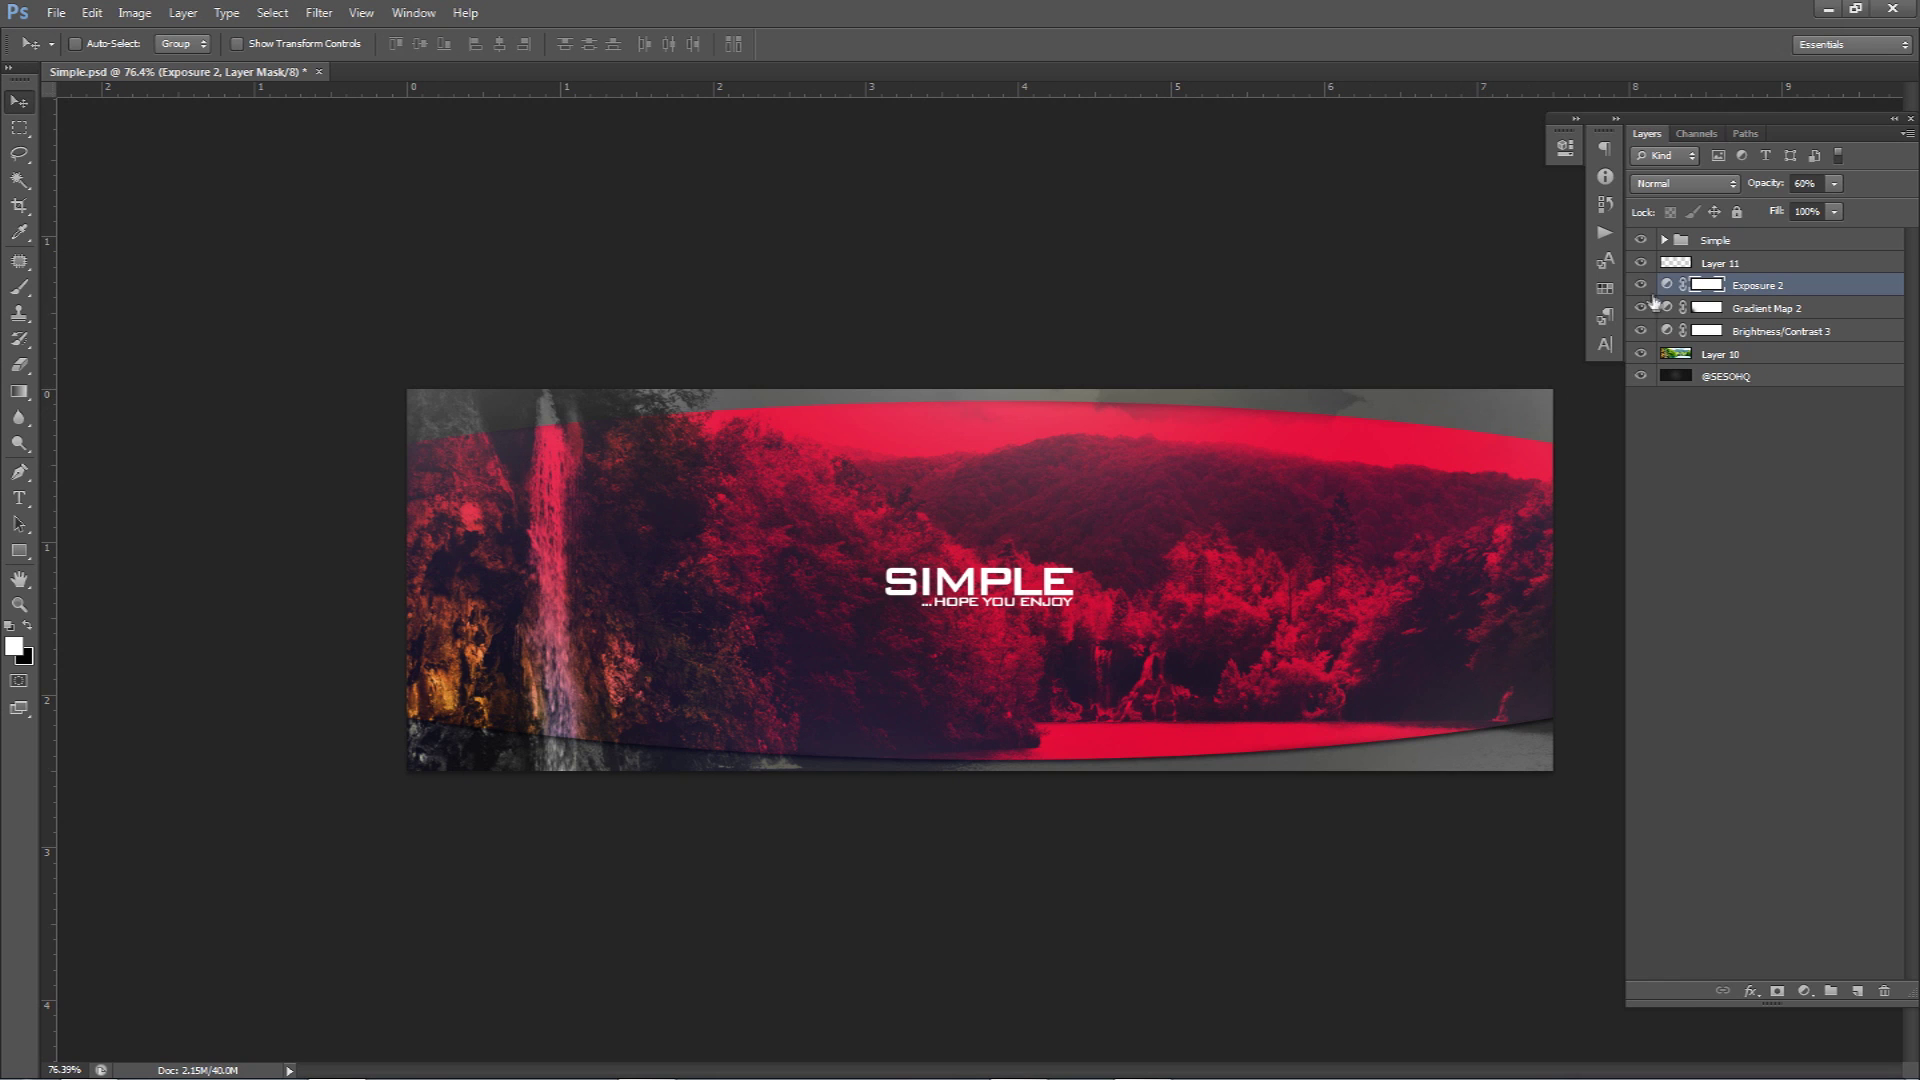
click(1640, 239)
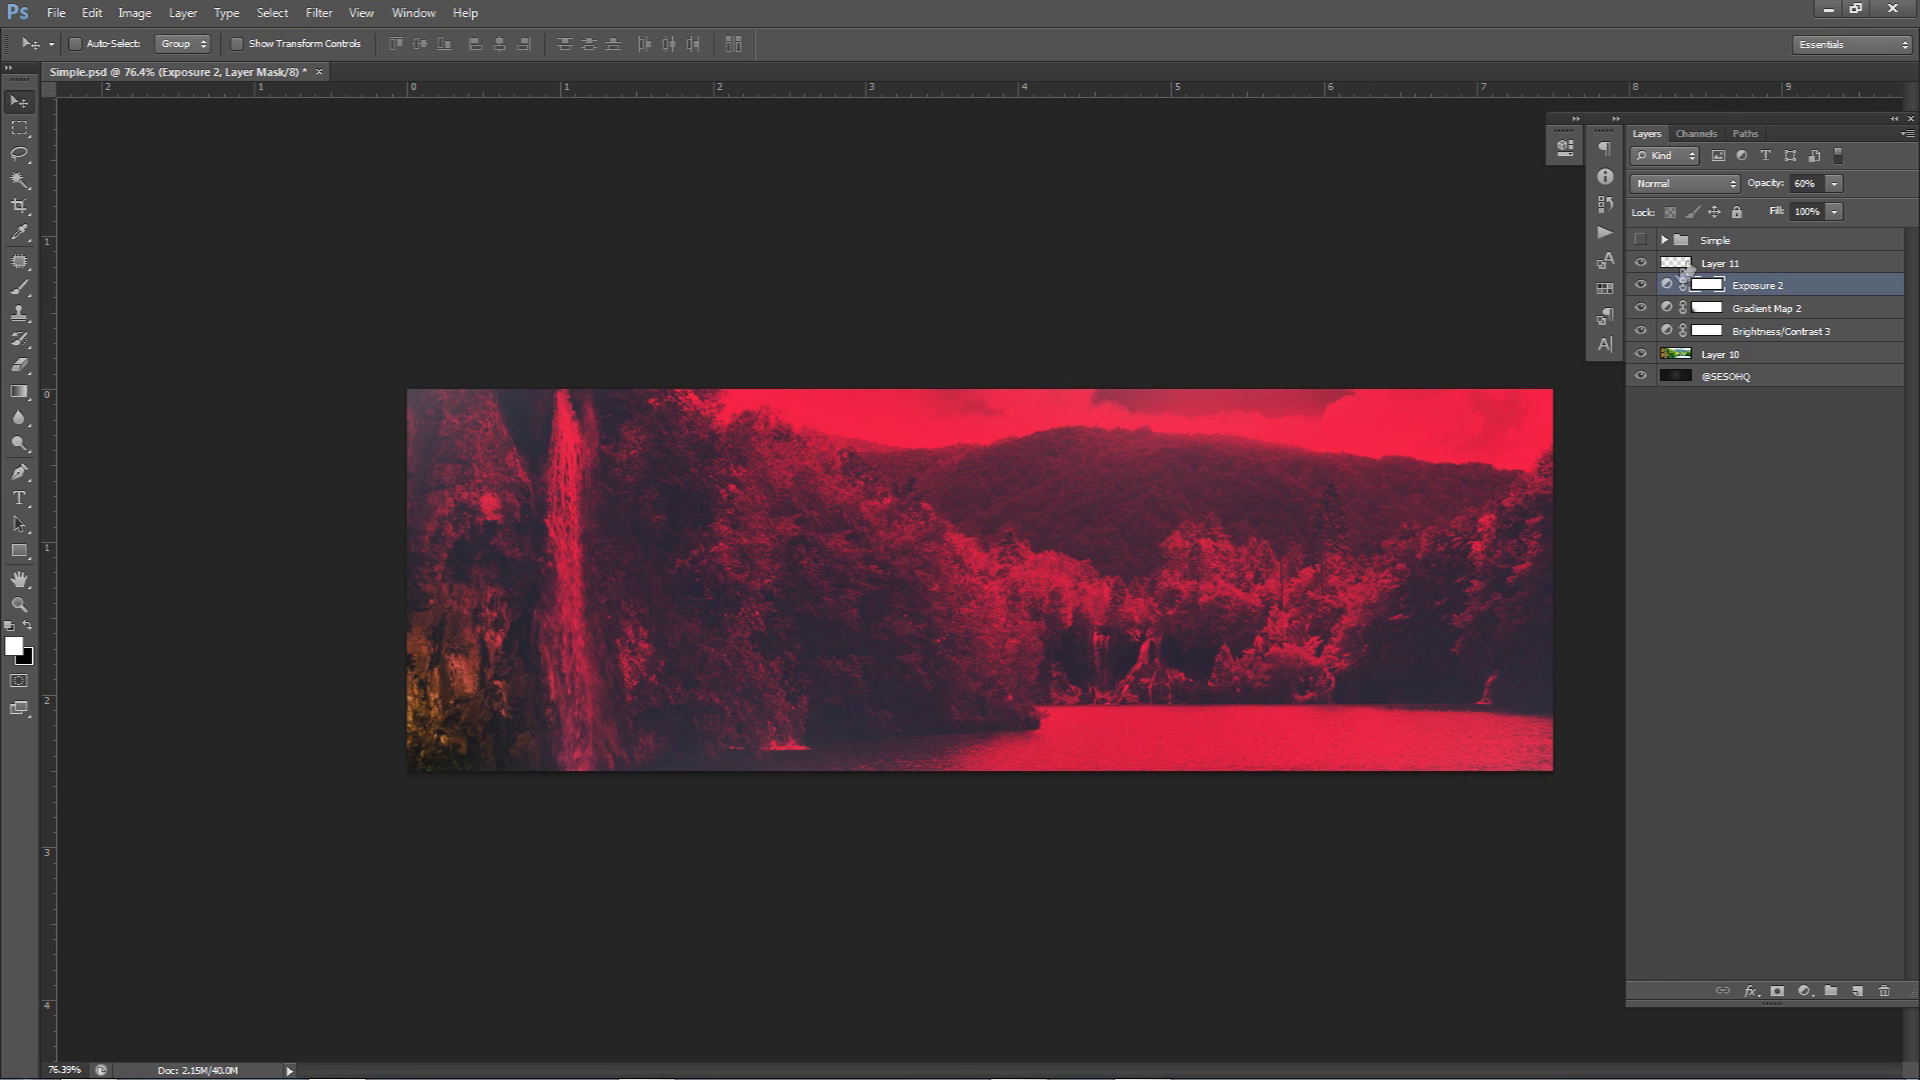
Add a new empty layer above Layer 11, switch to the Pen tool and show the guides.
click(1720, 263)
click(1857, 990)
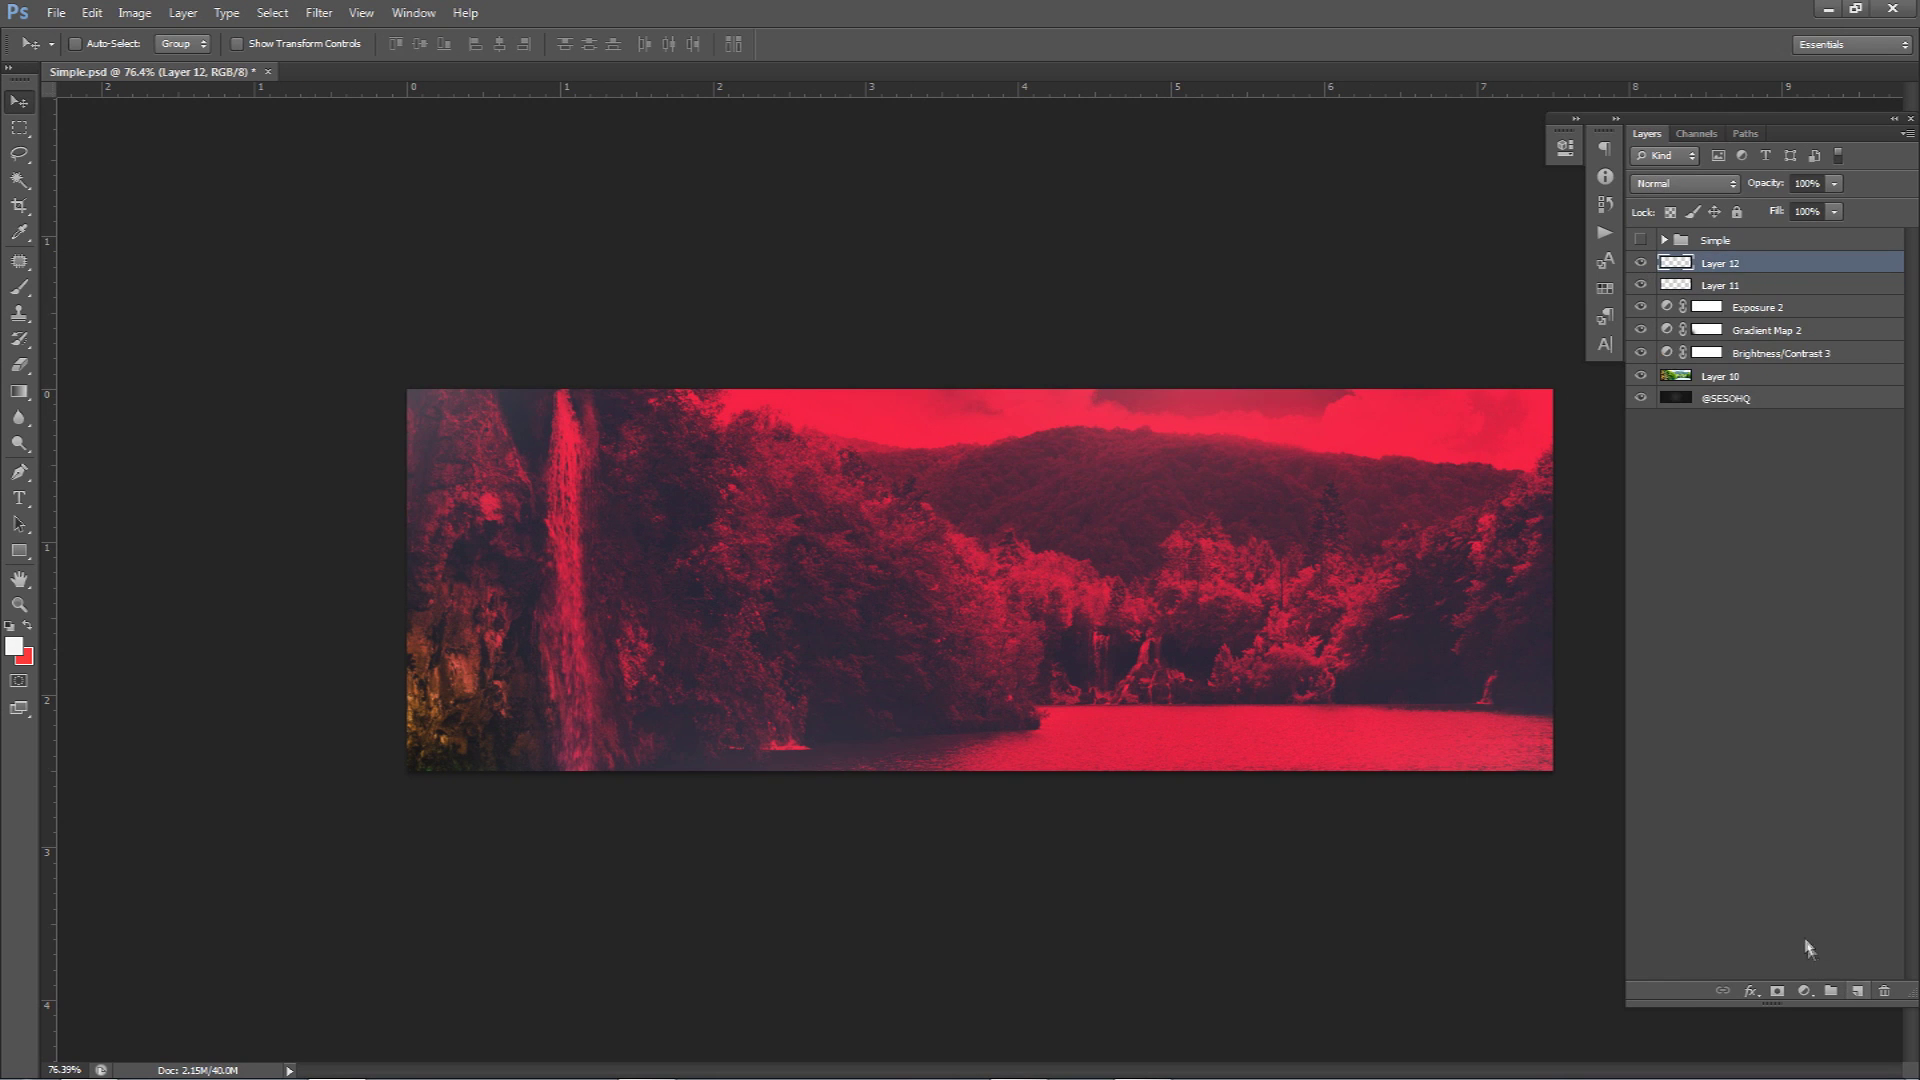
key(p)
key(ctrl+semicolon)
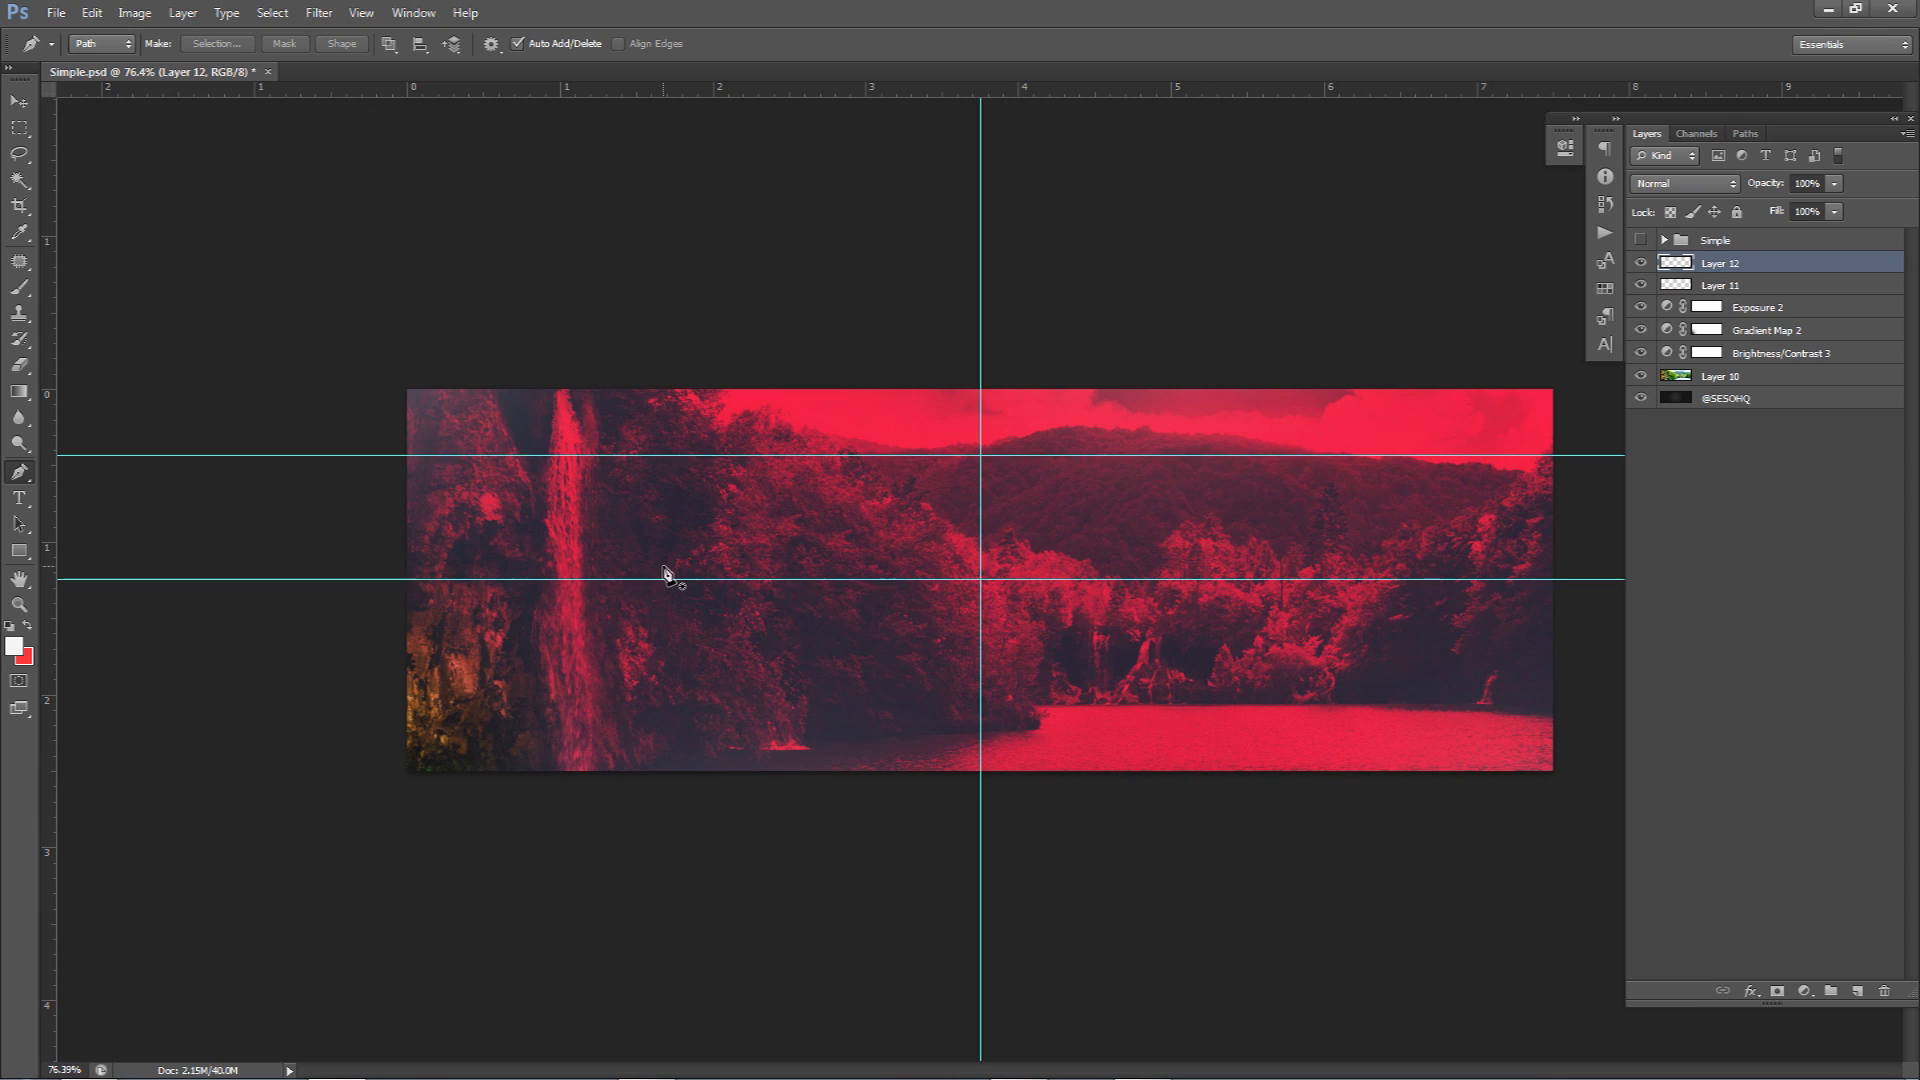
Try to draw a path between the banner's two upper corners and bend it downward with its direction handle.
click(404, 388)
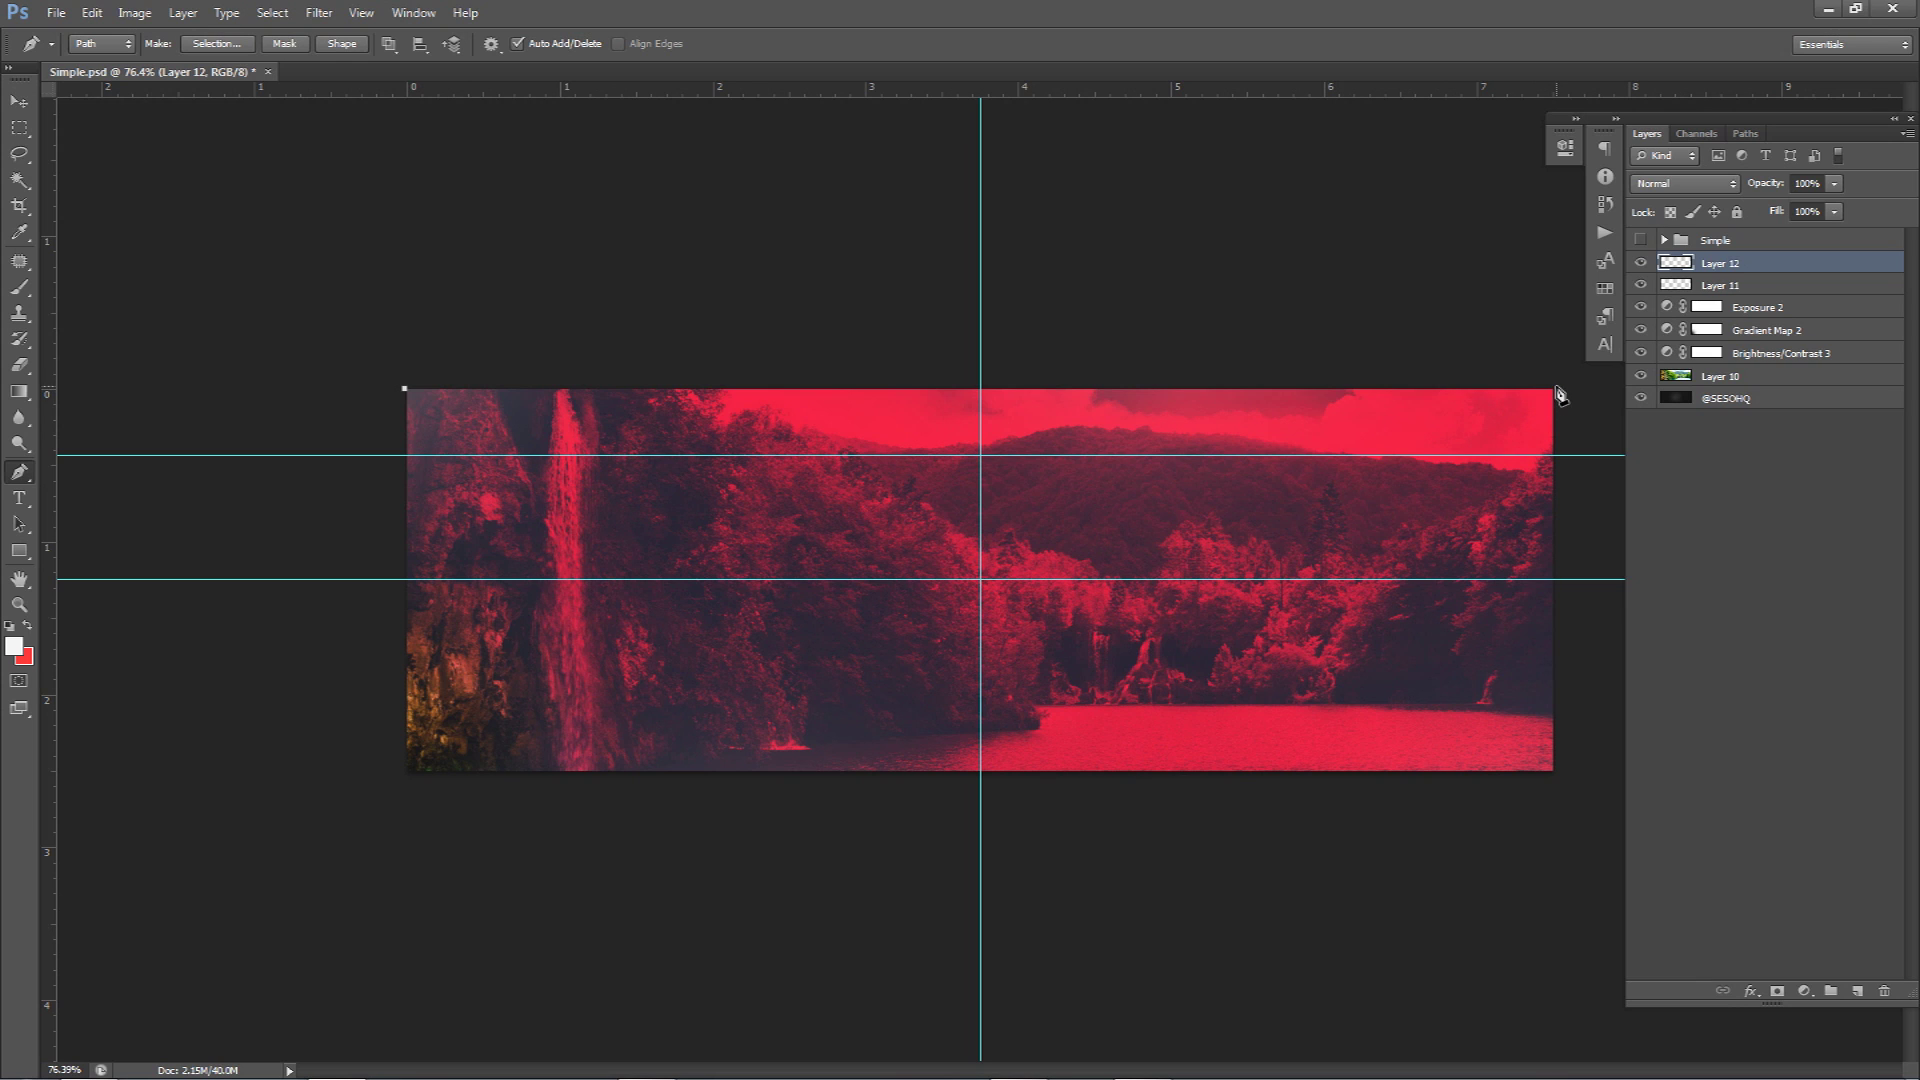
drag(1556, 388, 1842, 313)
drag(1274, 460, 1498, 451)
scroll(1330, 468, down, 2)
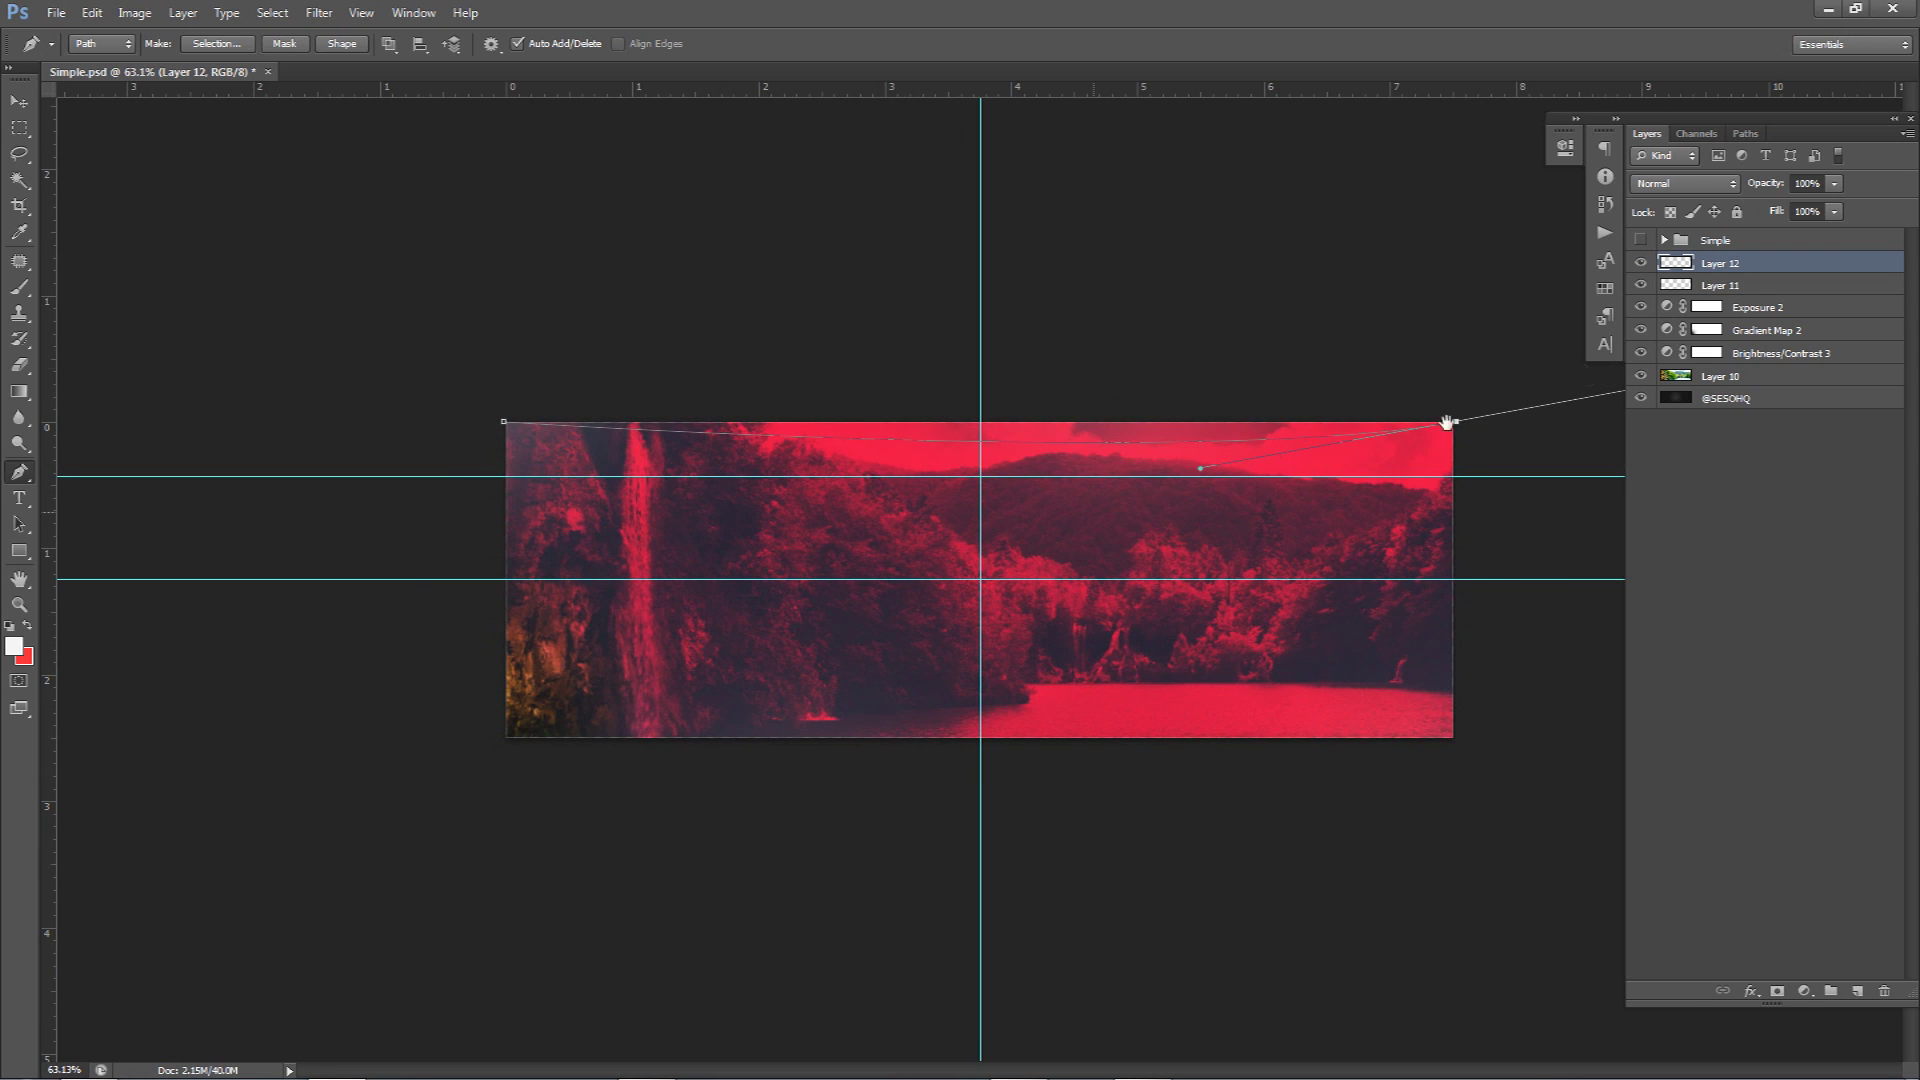
scroll(1367, 508, down, 1)
scroll(1400, 479, up, 1)
scroll(1342, 458, up, 2)
drag(1249, 450, 1043, 390)
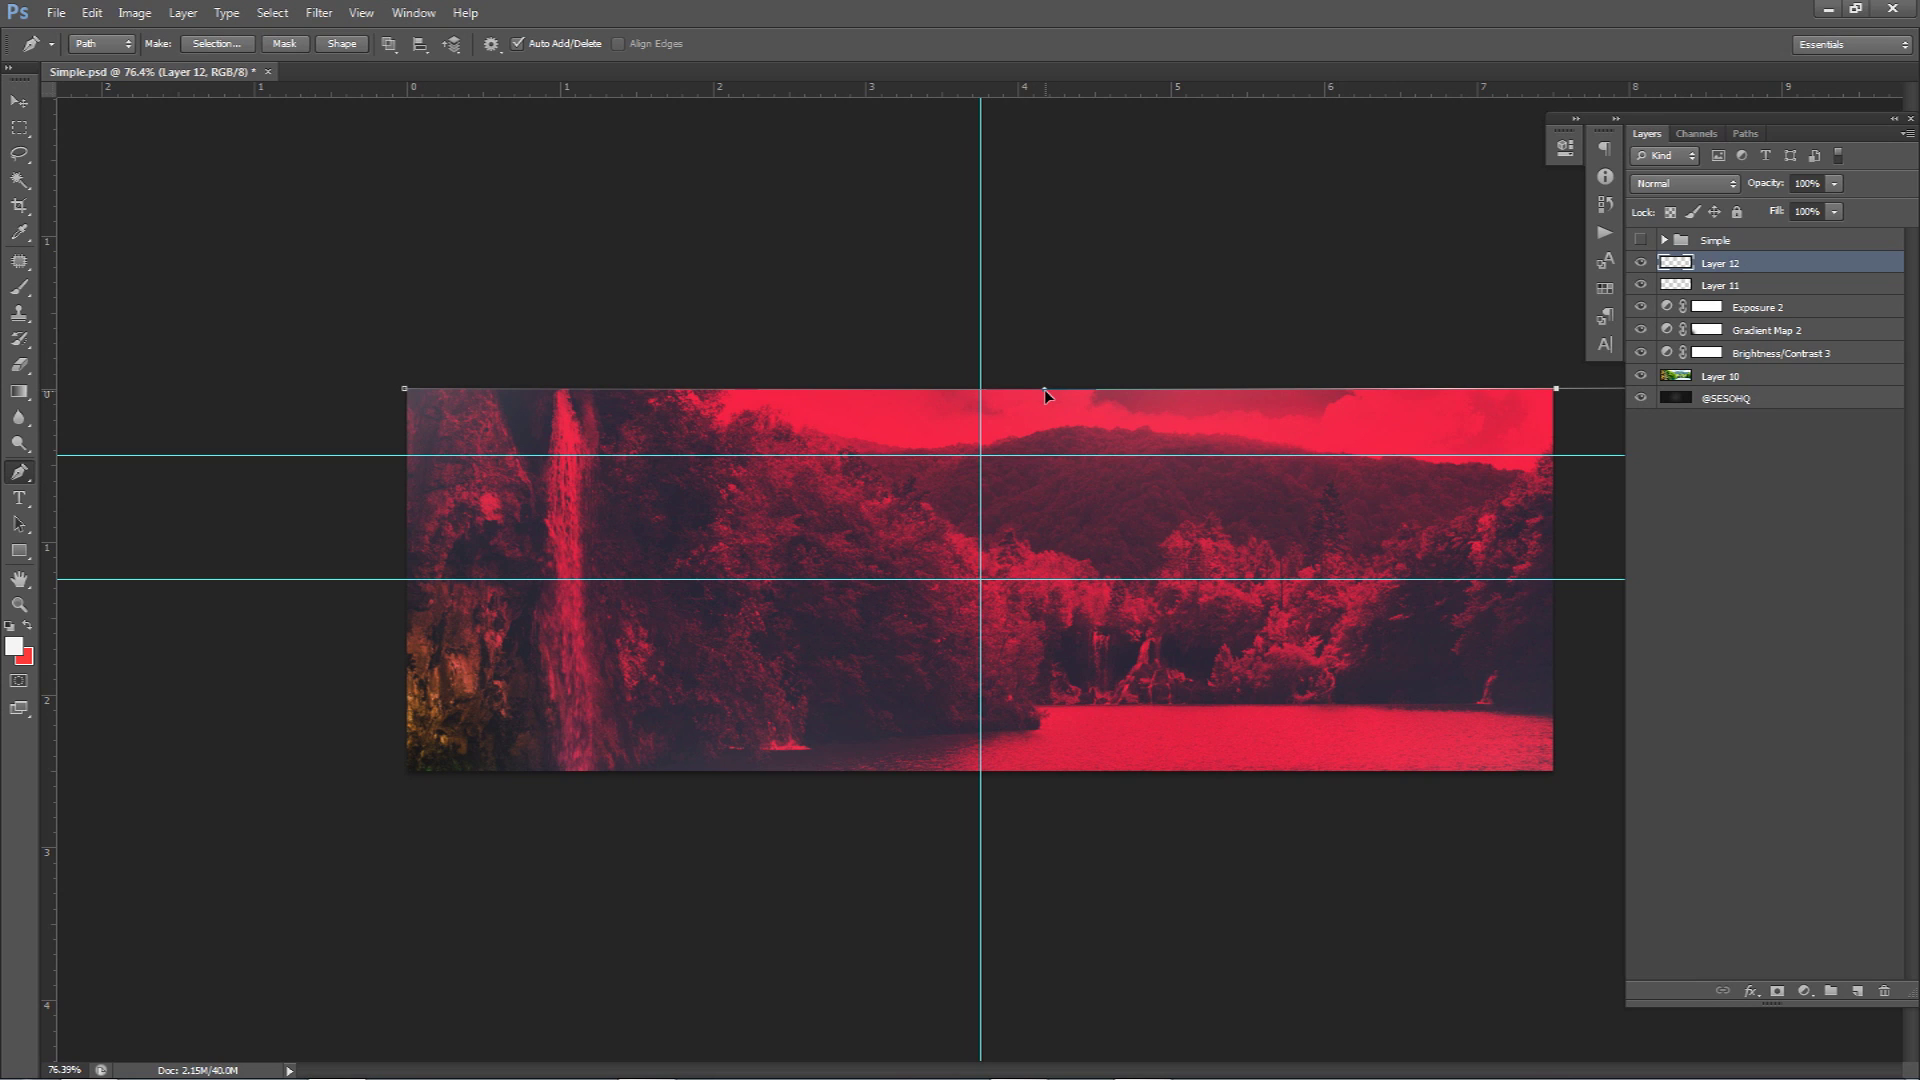
drag(1044, 388, 1046, 481)
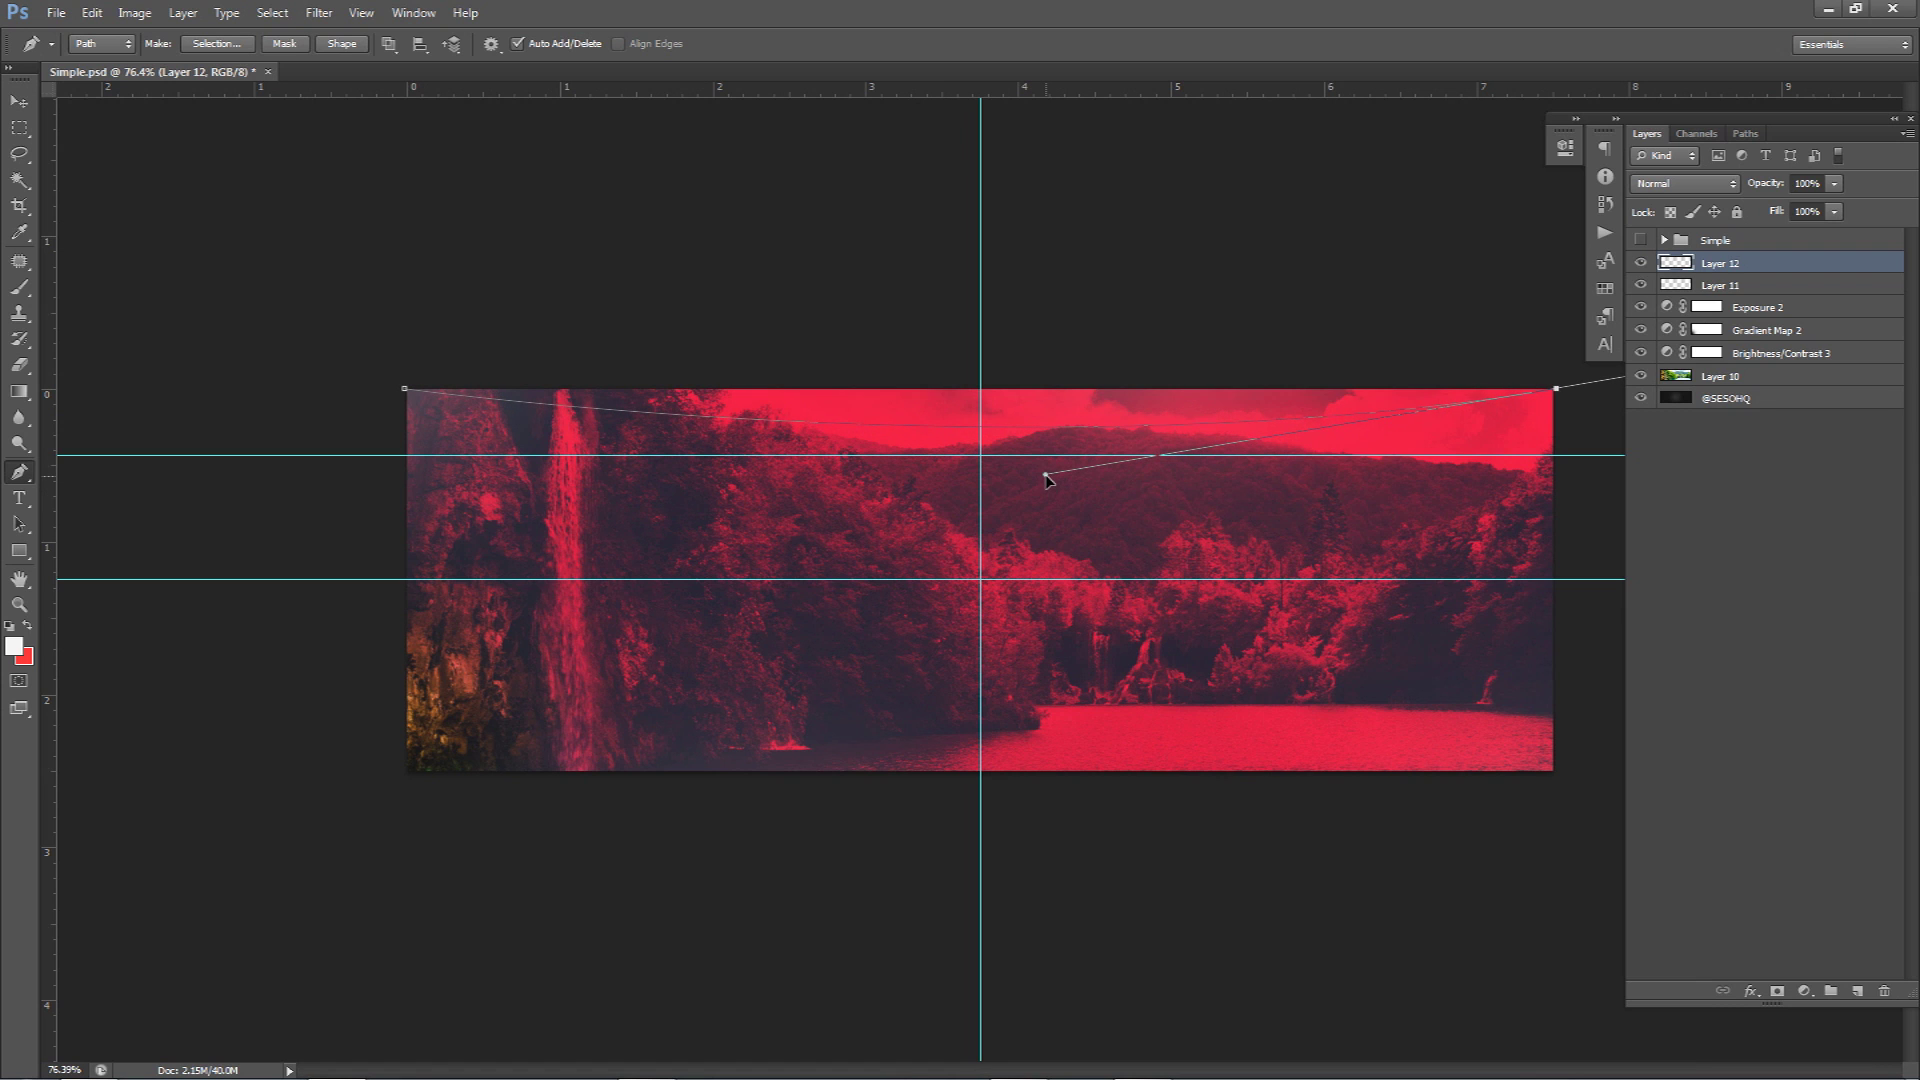
Compare the trial path with the arc in the Simple group and delete the path.
click(1639, 240)
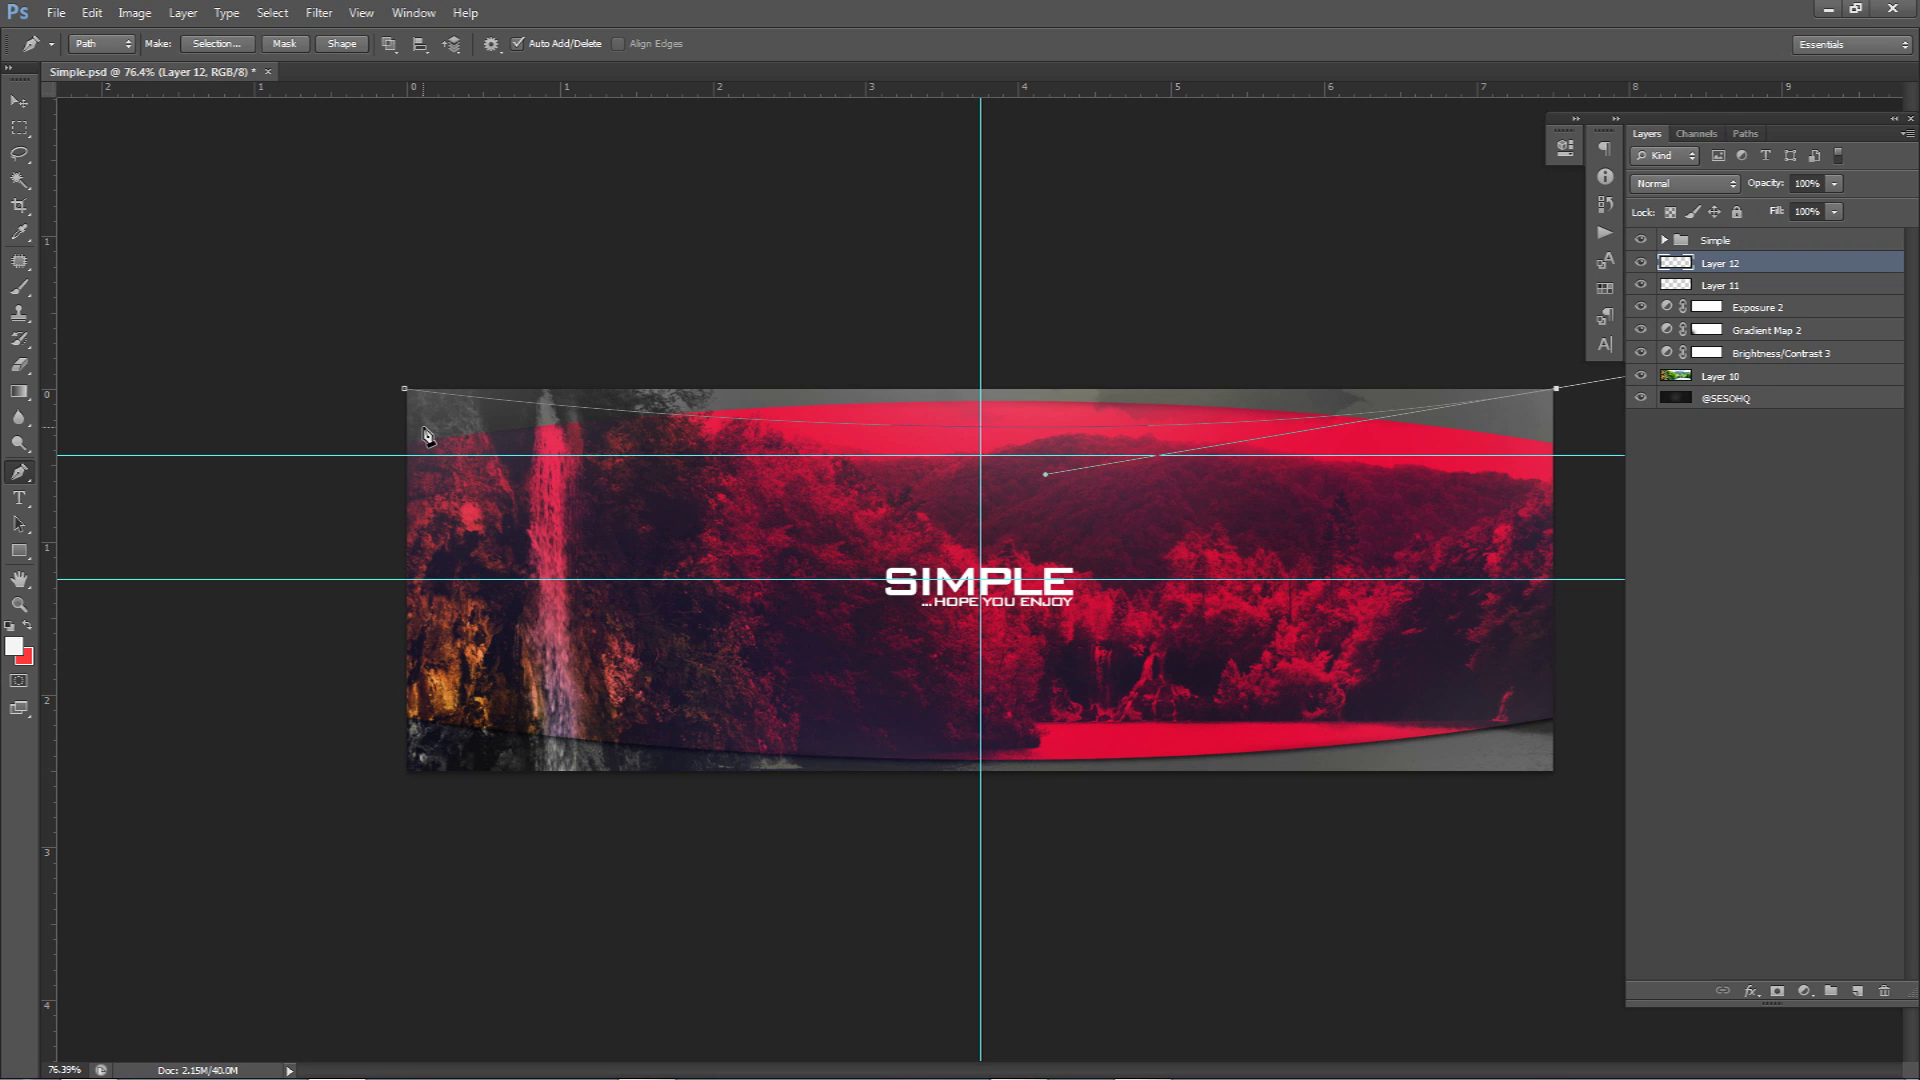
right_click(1353, 441)
click(1380, 463)
click(1640, 240)
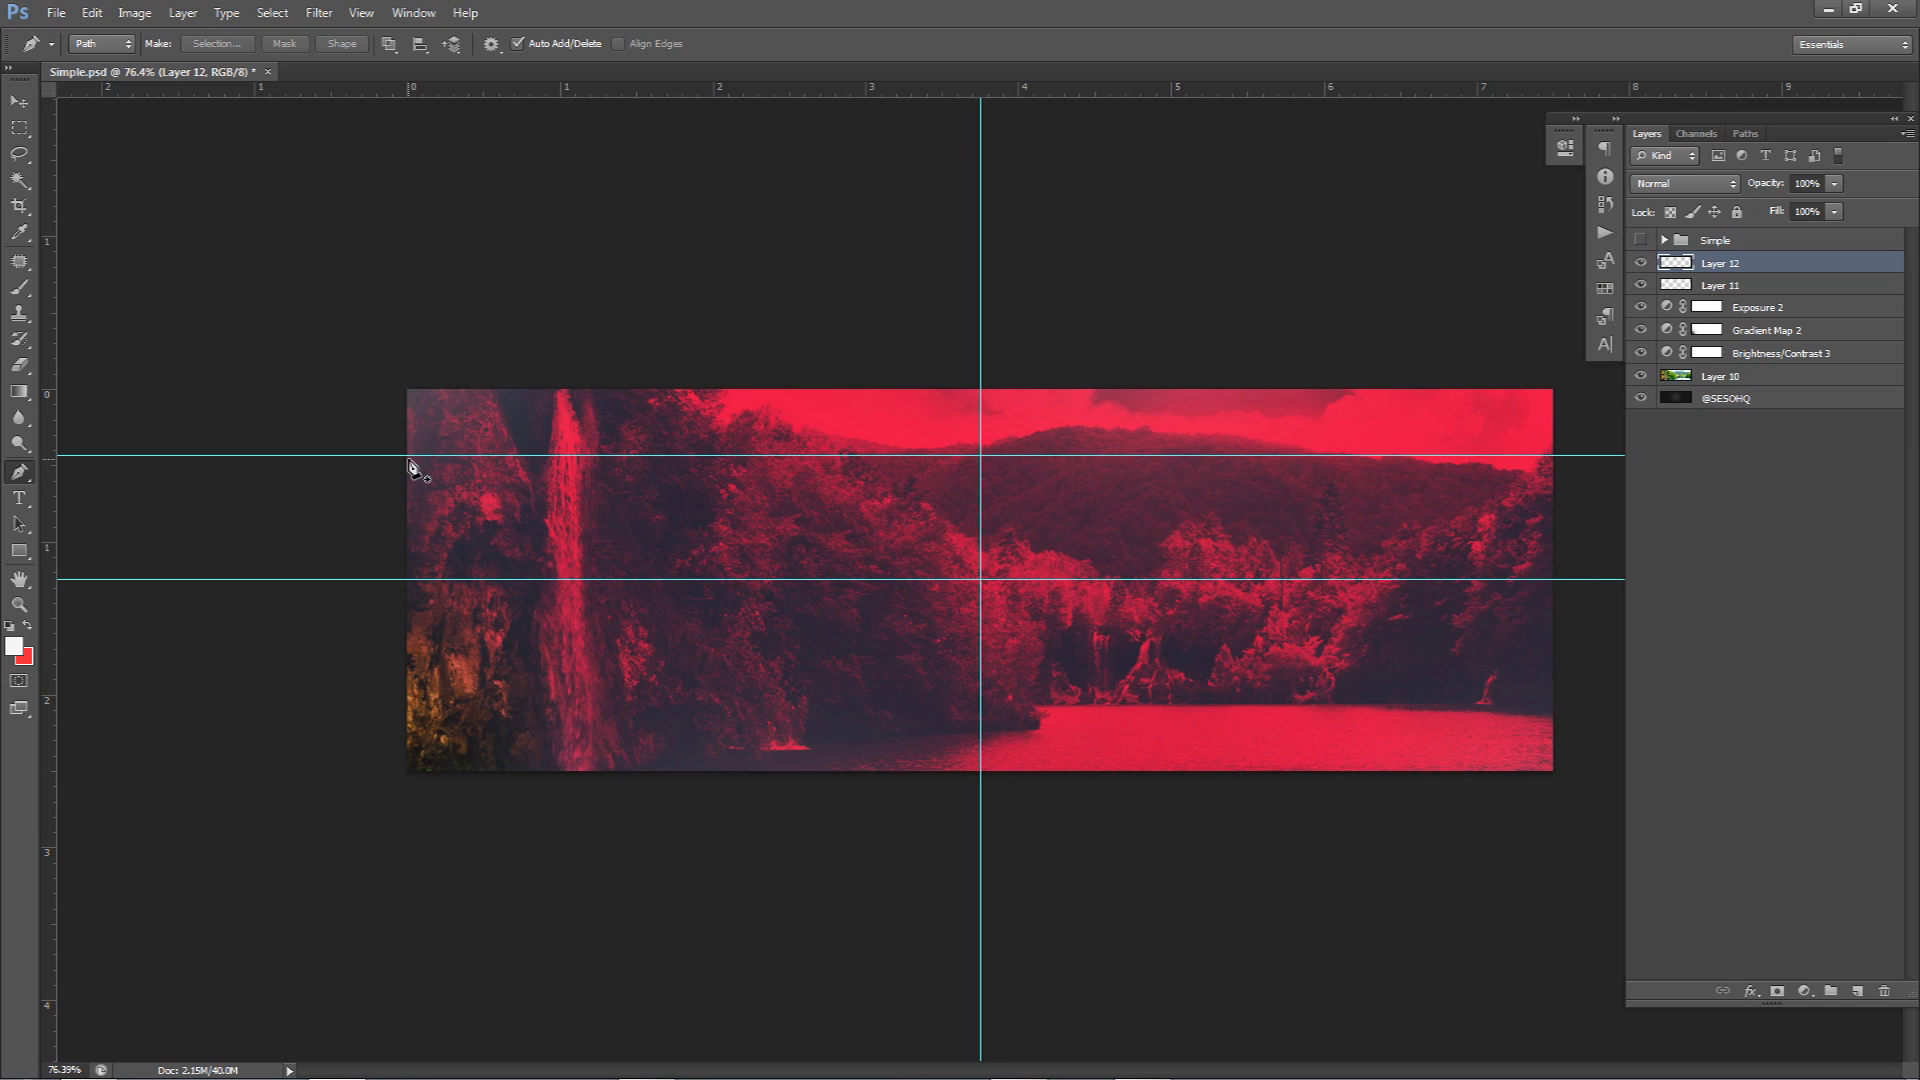
Draw a path arching upward between the banner's side edges at the upper guide, and continue it straight down the right edge to the middle guide.
click(408, 456)
click(1553, 456)
drag(1556, 462, 1466, 376)
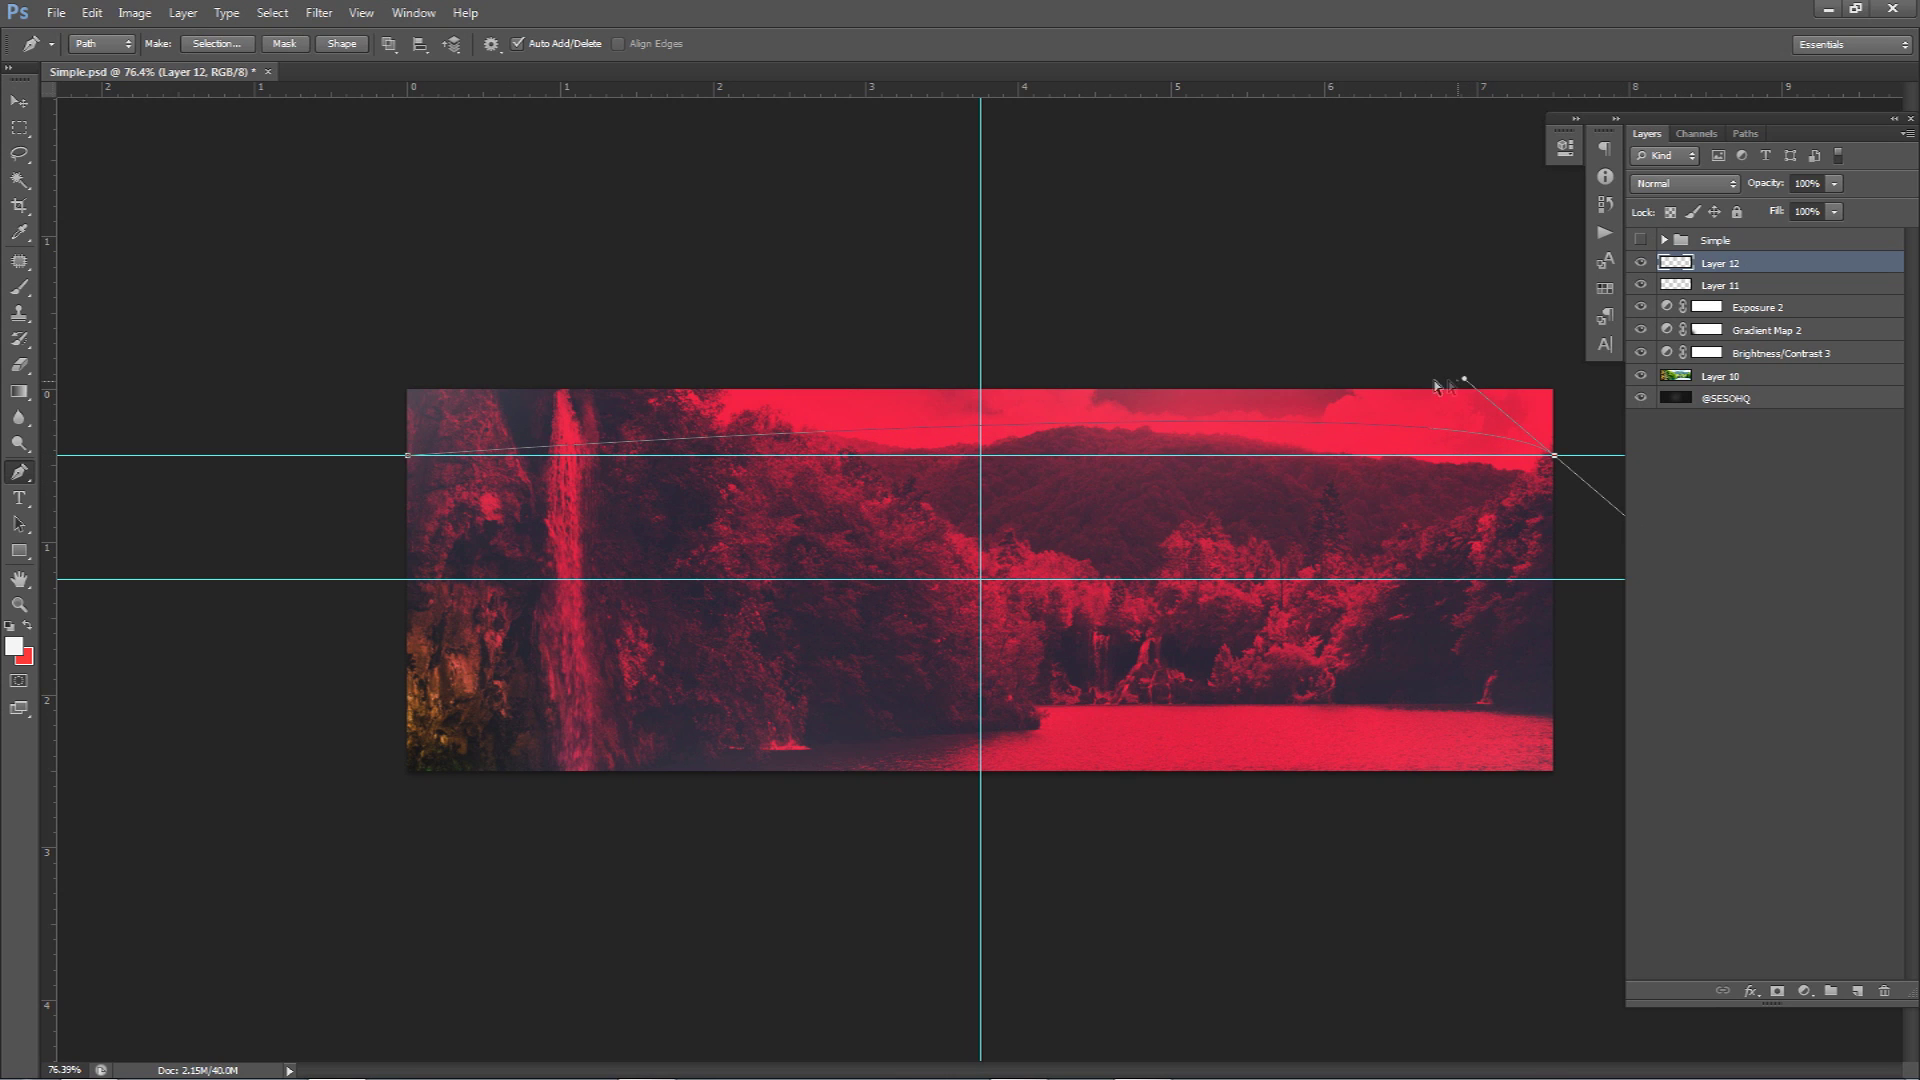
key(Escape)
drag(1408, 385, 983, 389)
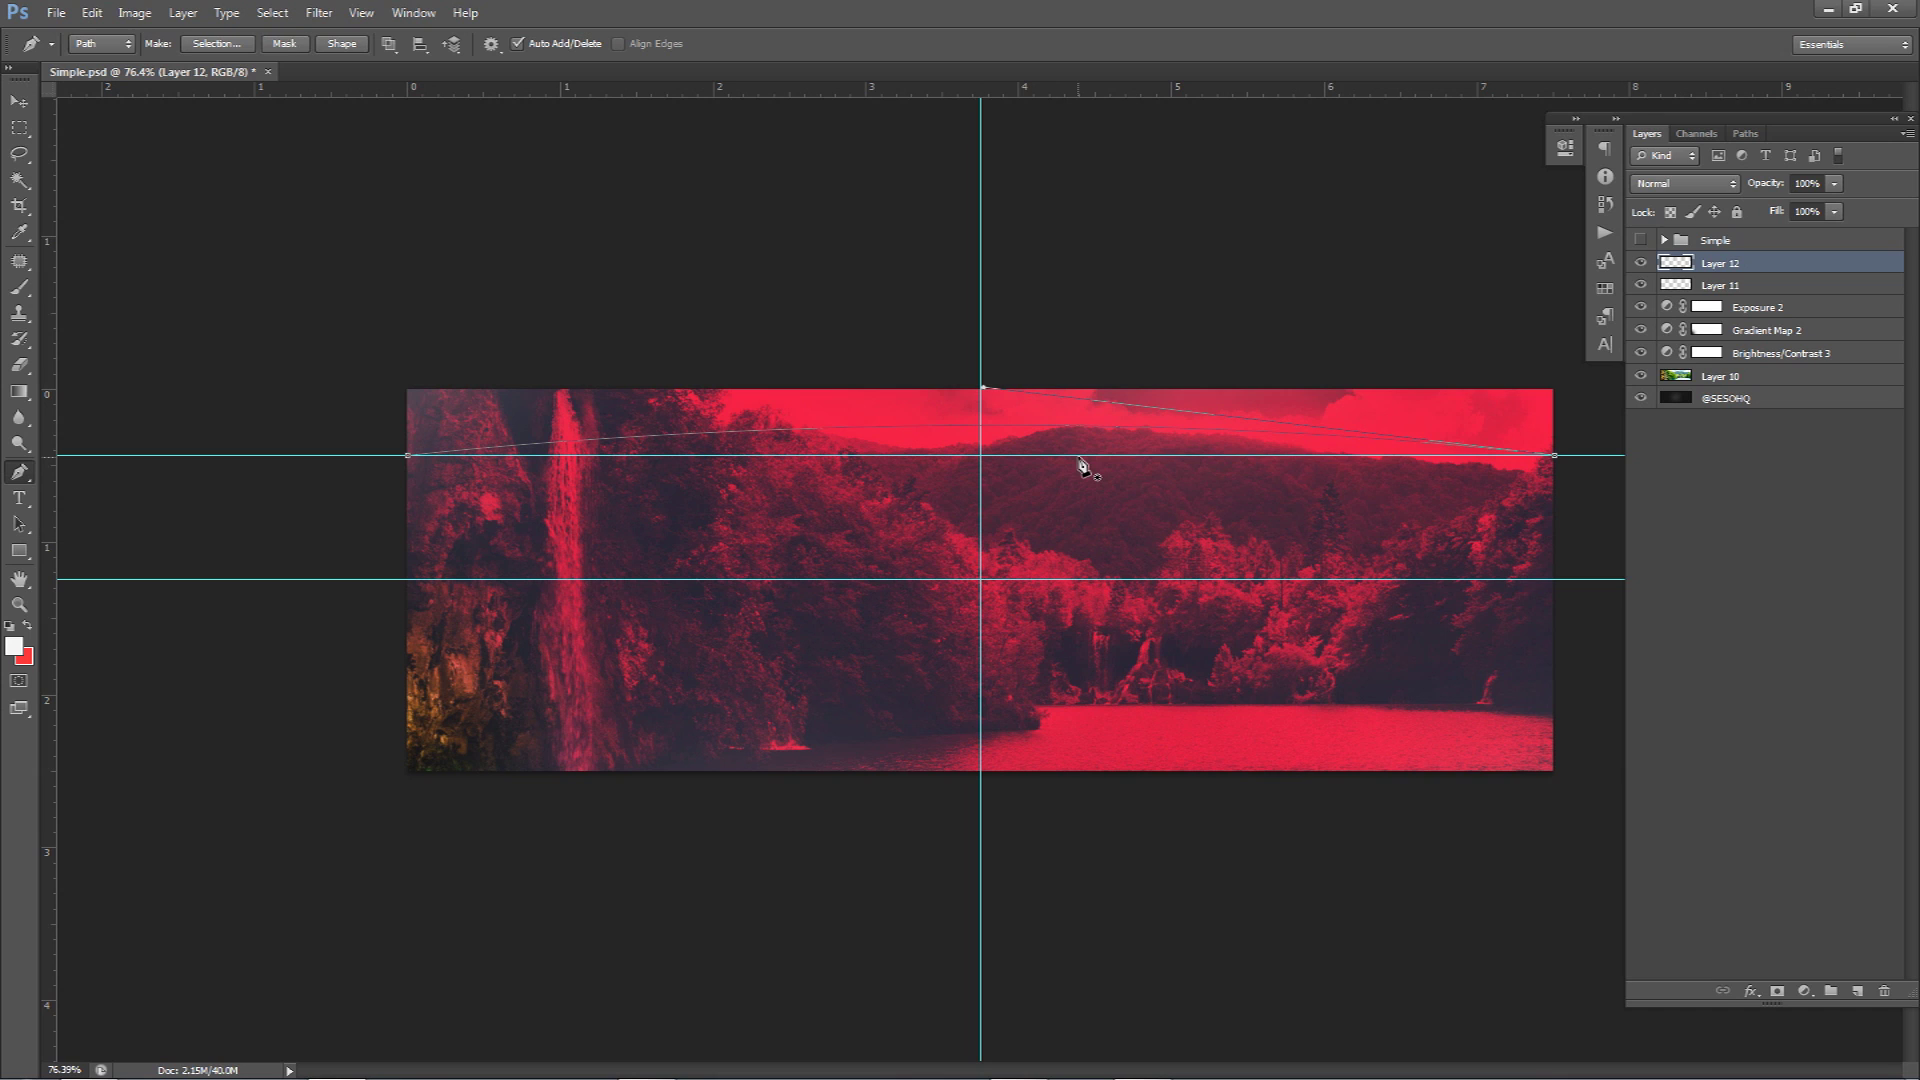
drag(984, 390, 983, 381)
click(1555, 457)
click(1554, 580)
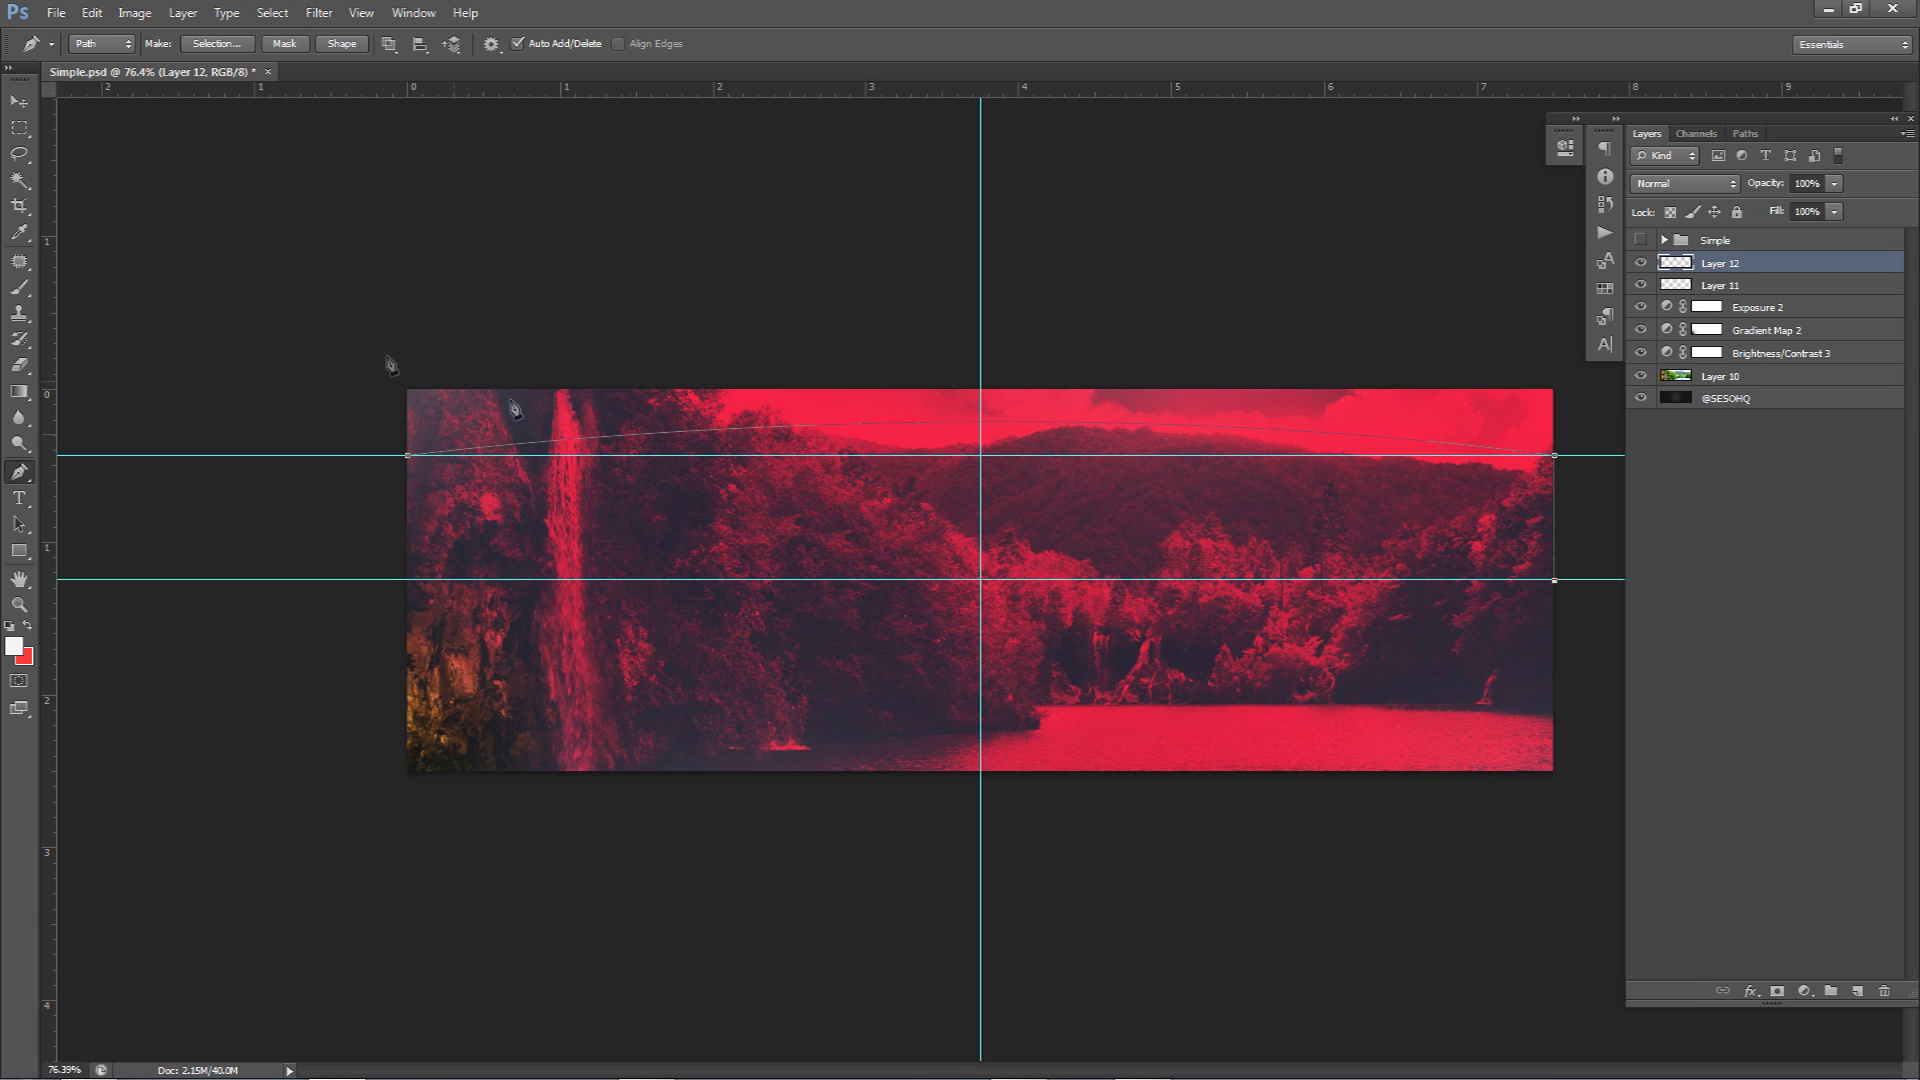
Create a new document with the TWITTER preset, 1500 × 500 pixels at 200 pixels/centimeter.
click(57, 13)
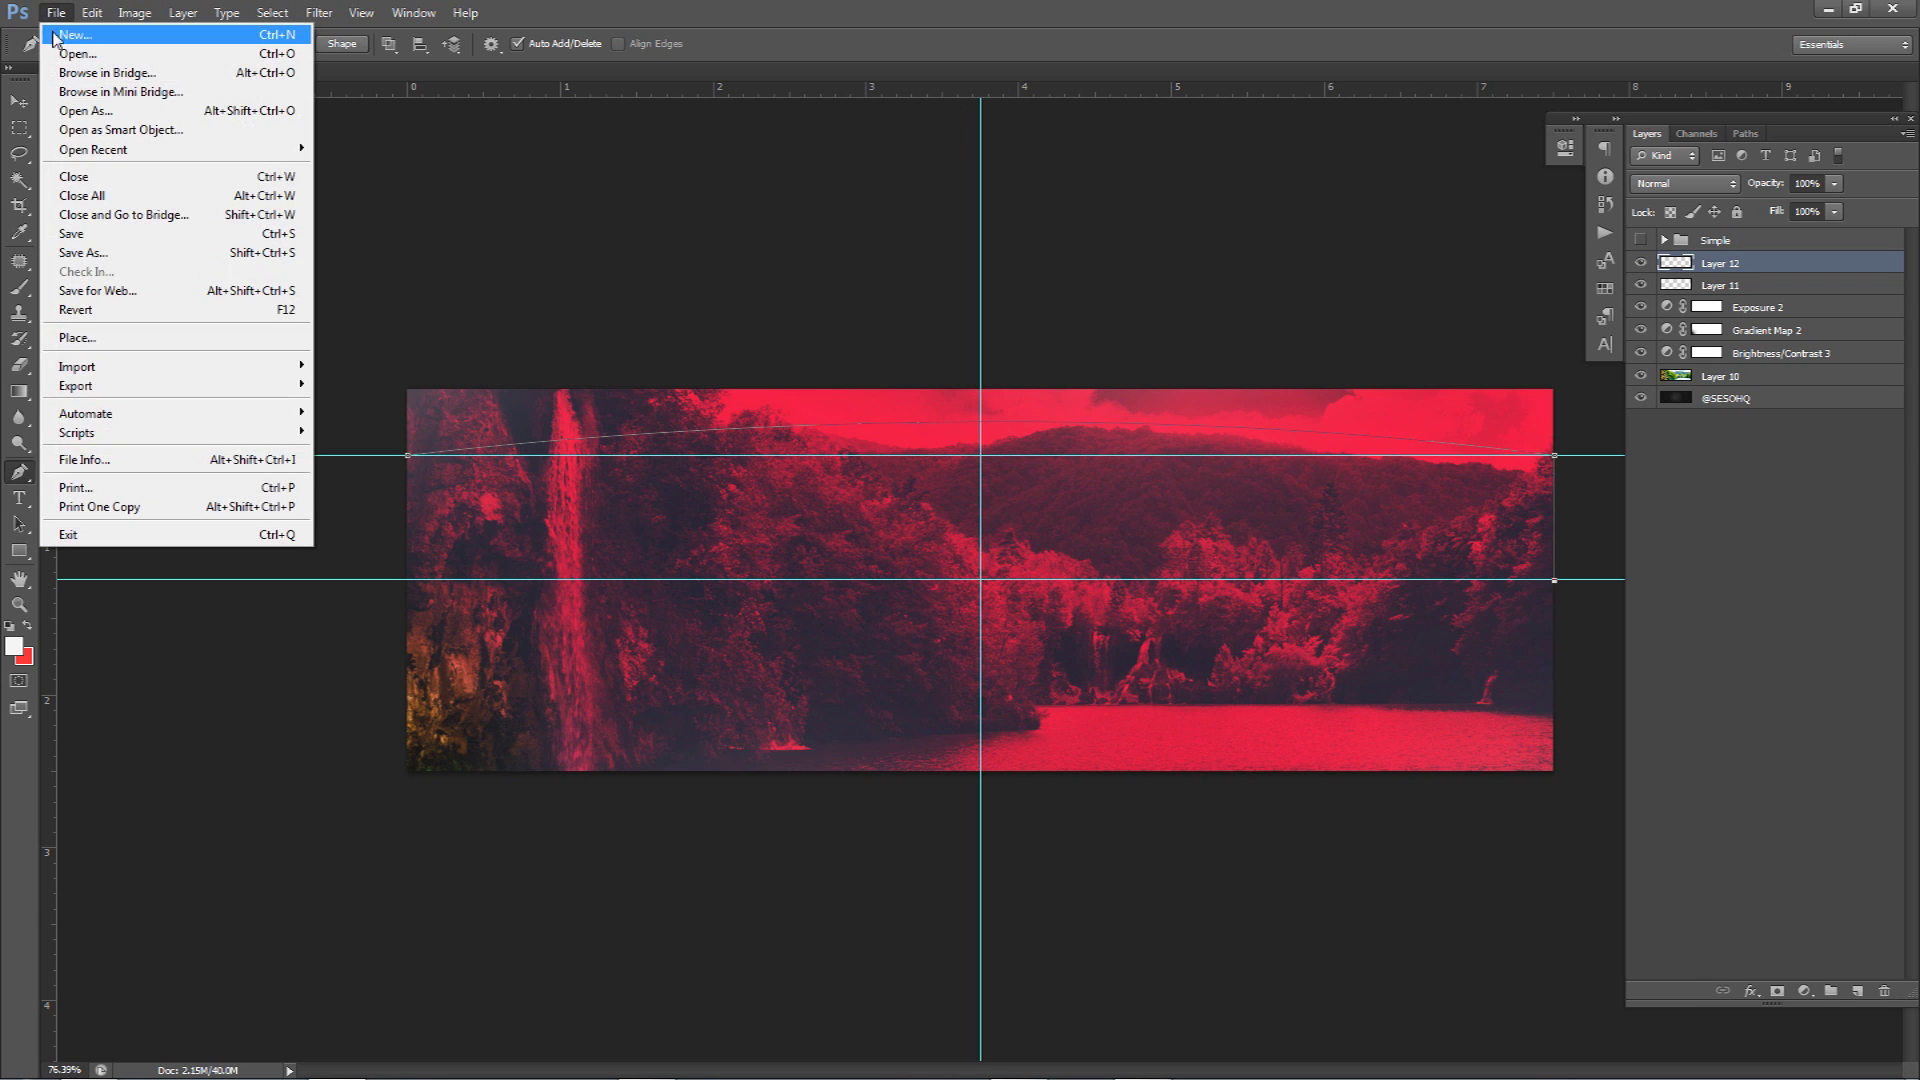
click(75, 35)
double_click(812, 477)
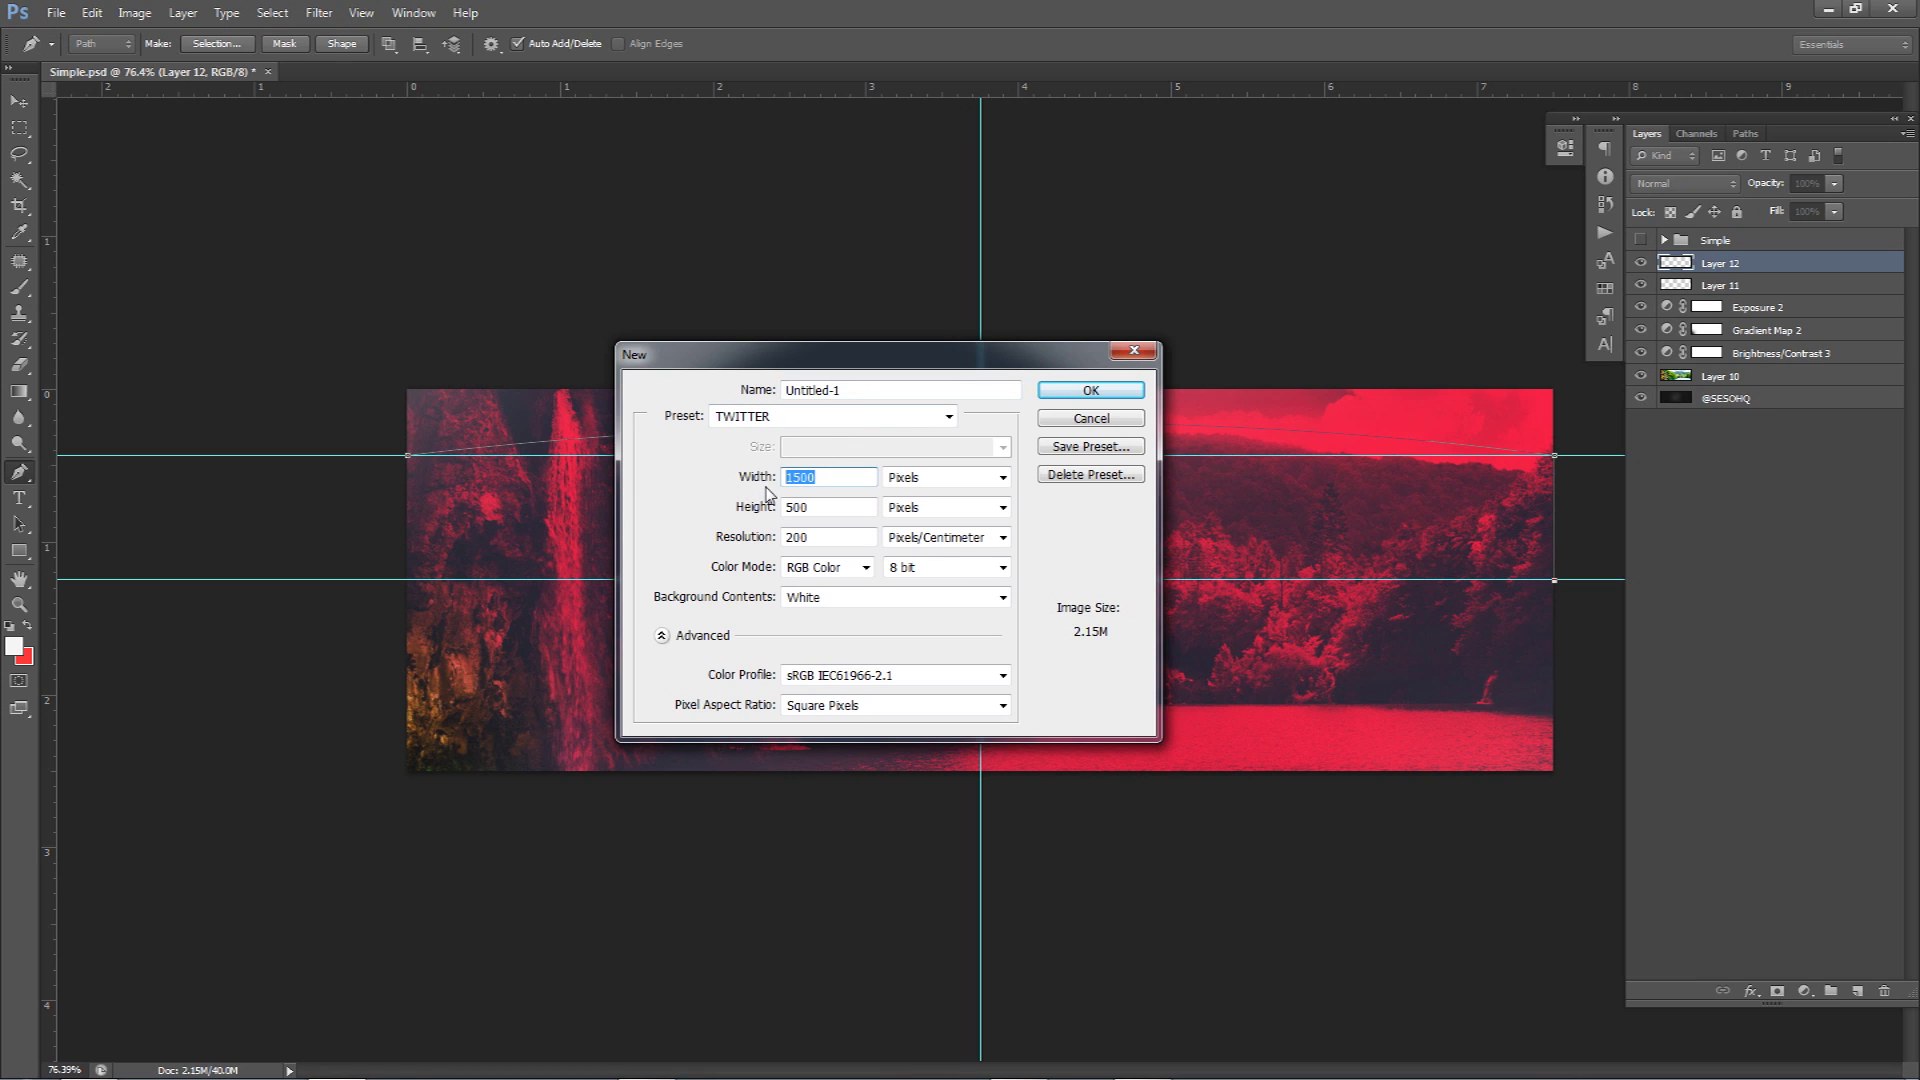
click(809, 477)
double_click(806, 506)
double_click(804, 537)
click(1091, 390)
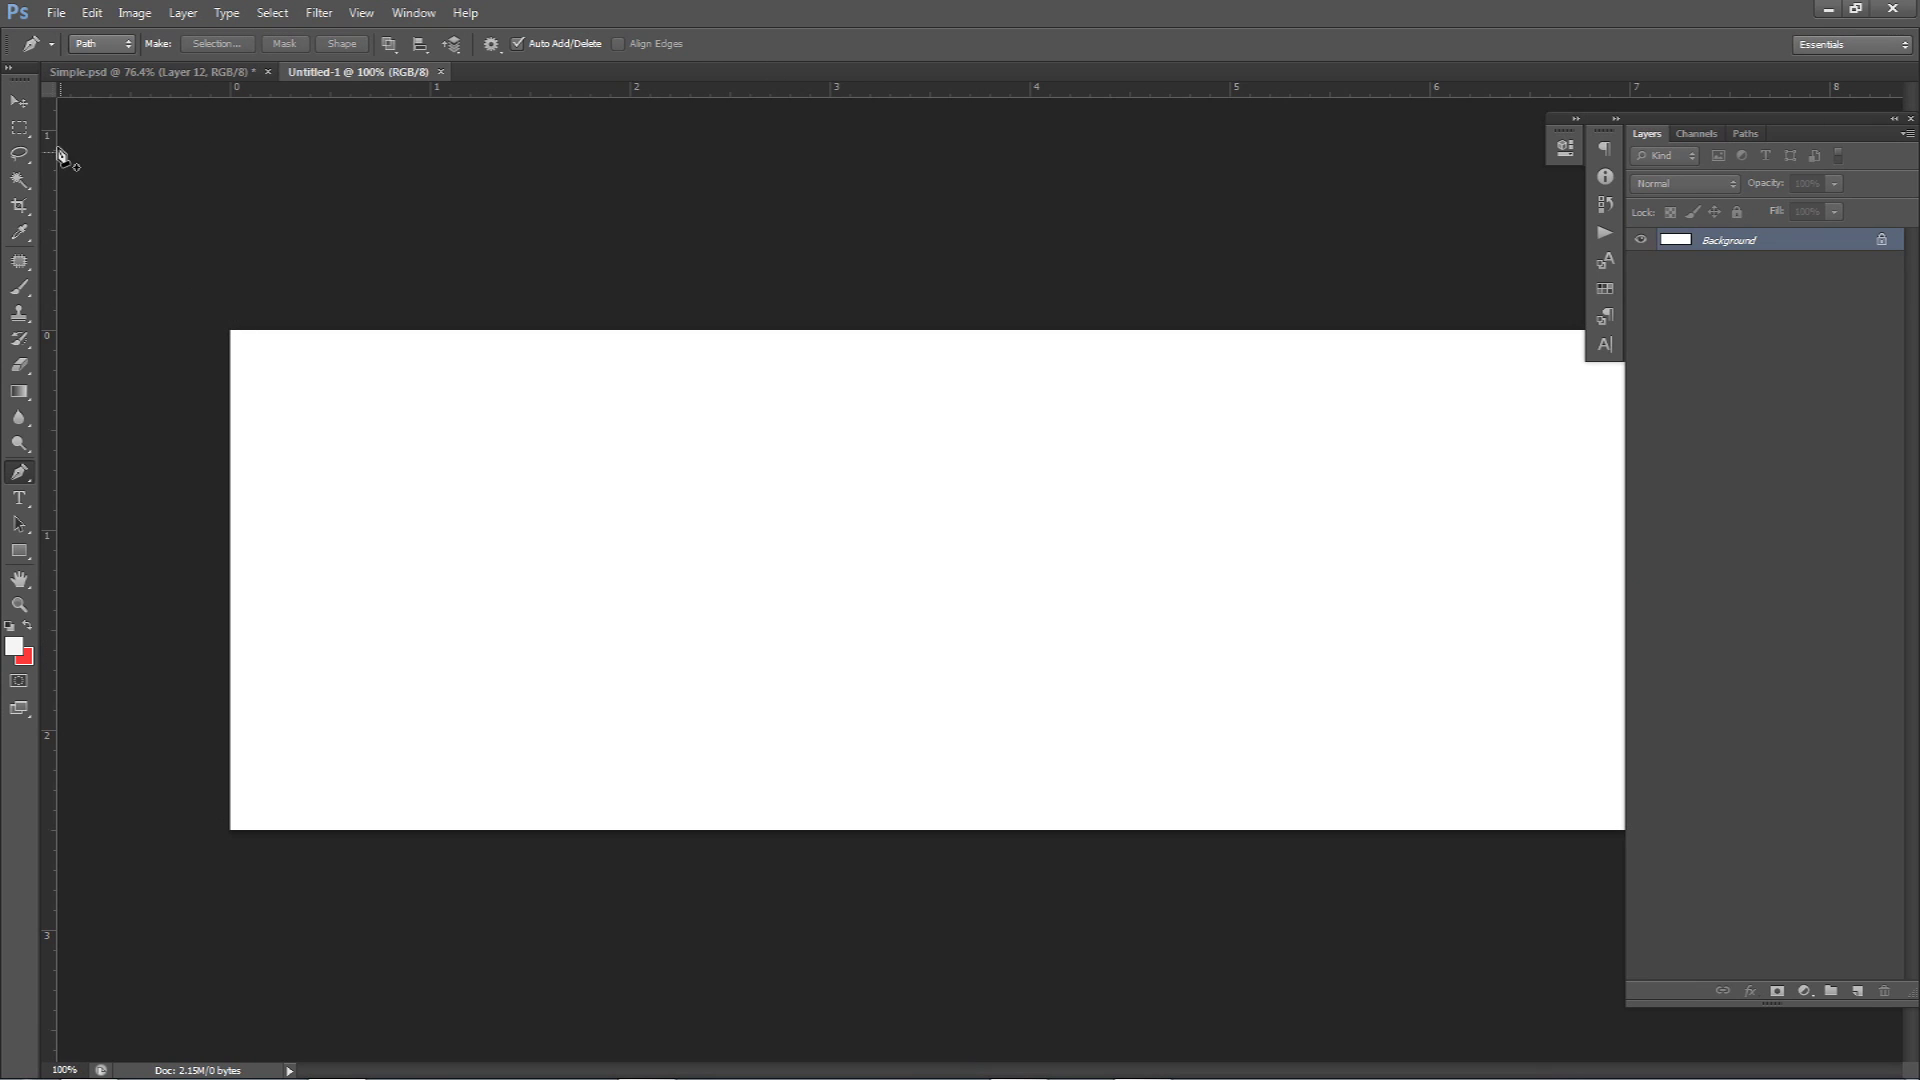
Place a vertical and a horizontal guide through the centre of the new document and return to Simple.psd.
drag(46, 140, 980, 407)
drag(1037, 92, 1047, 579)
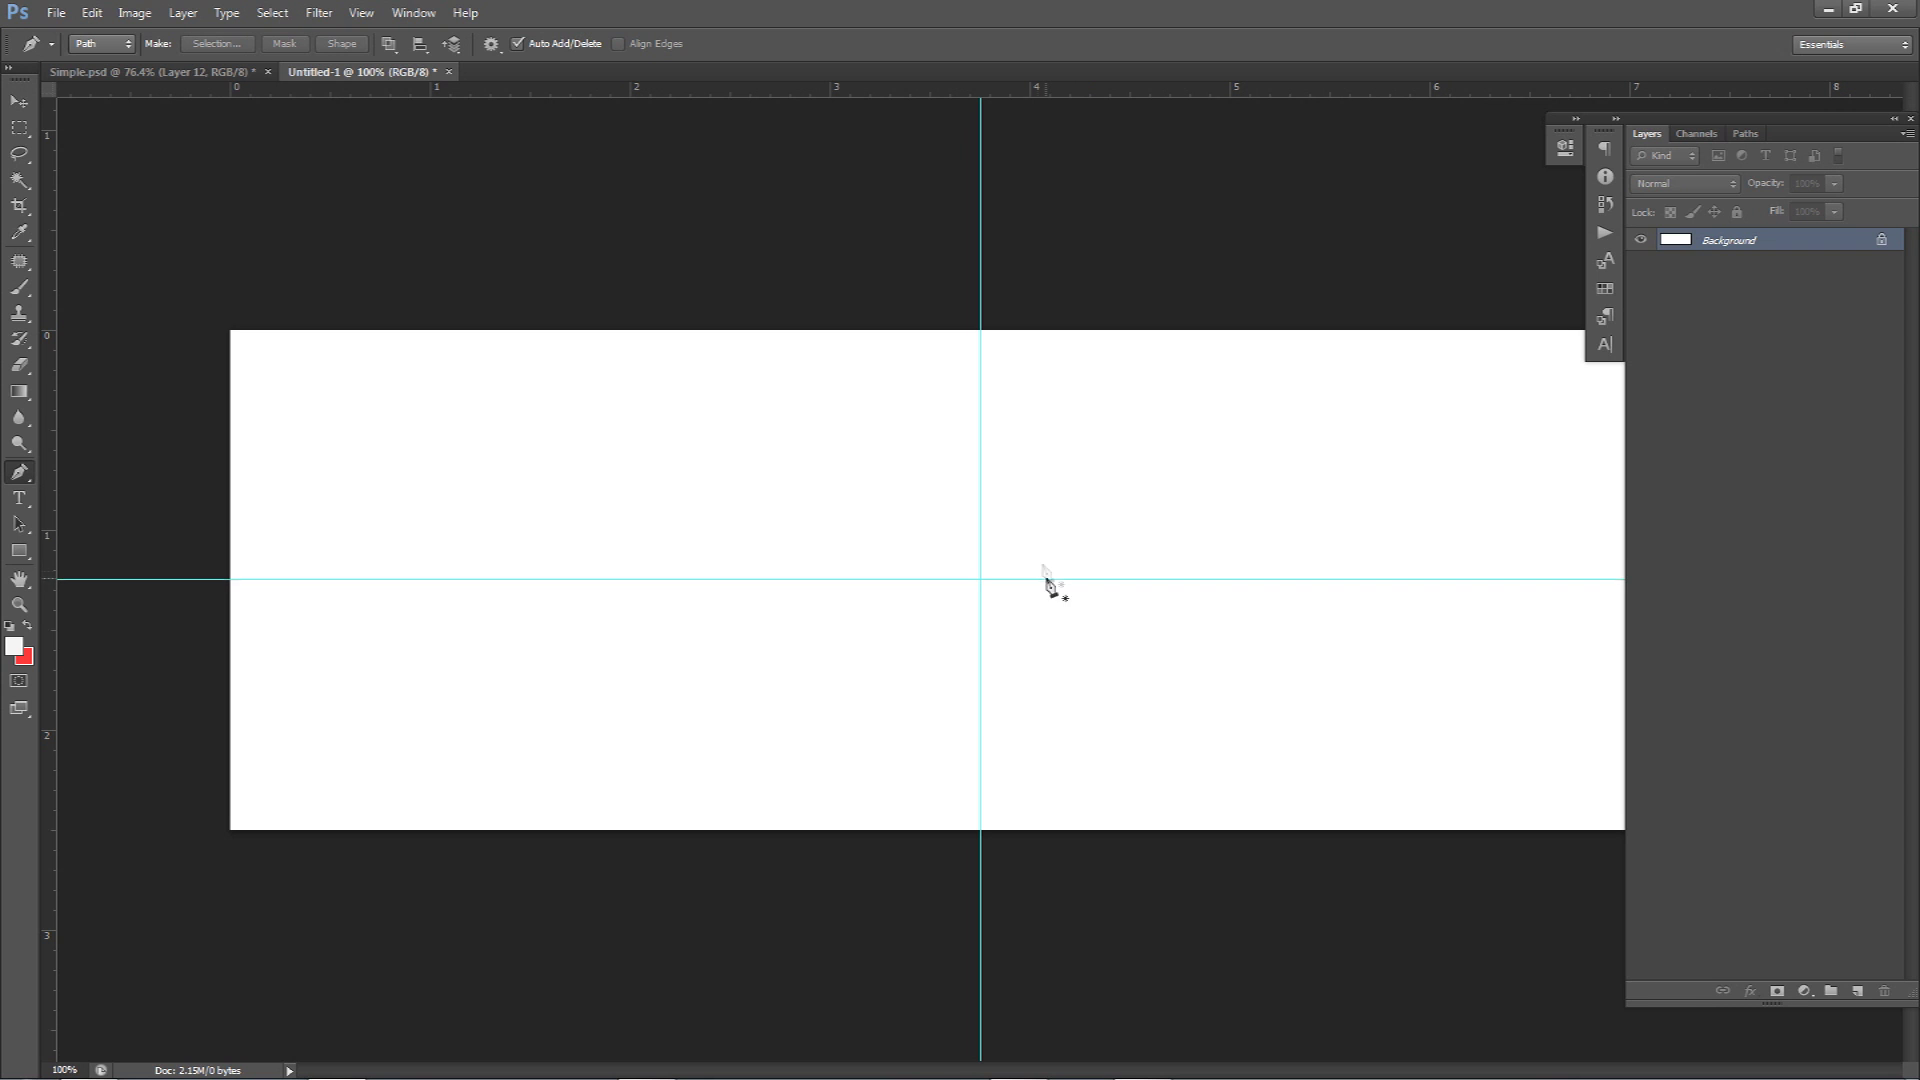
click(225, 71)
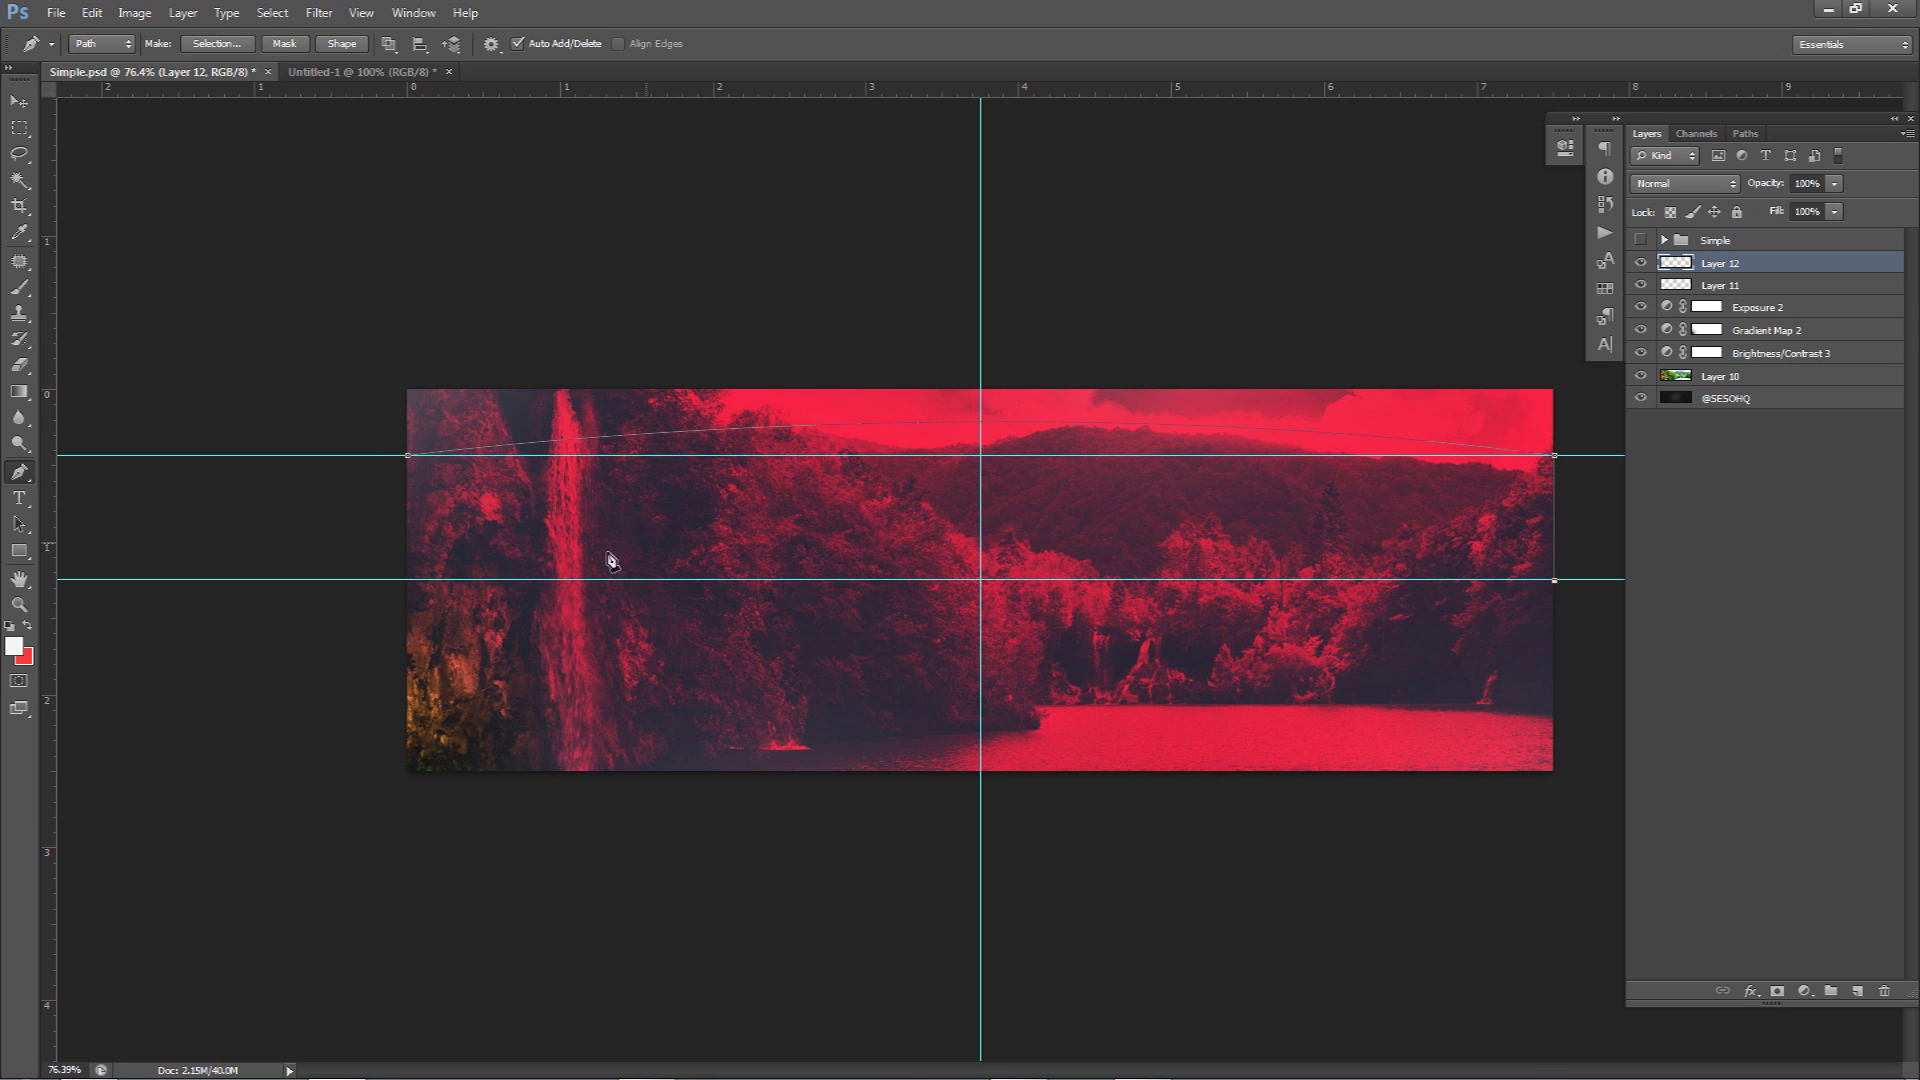
Close the path along the middle guide and the banner's left edge, and fill it with white at 100% opacity in Normal mode.
click(405, 580)
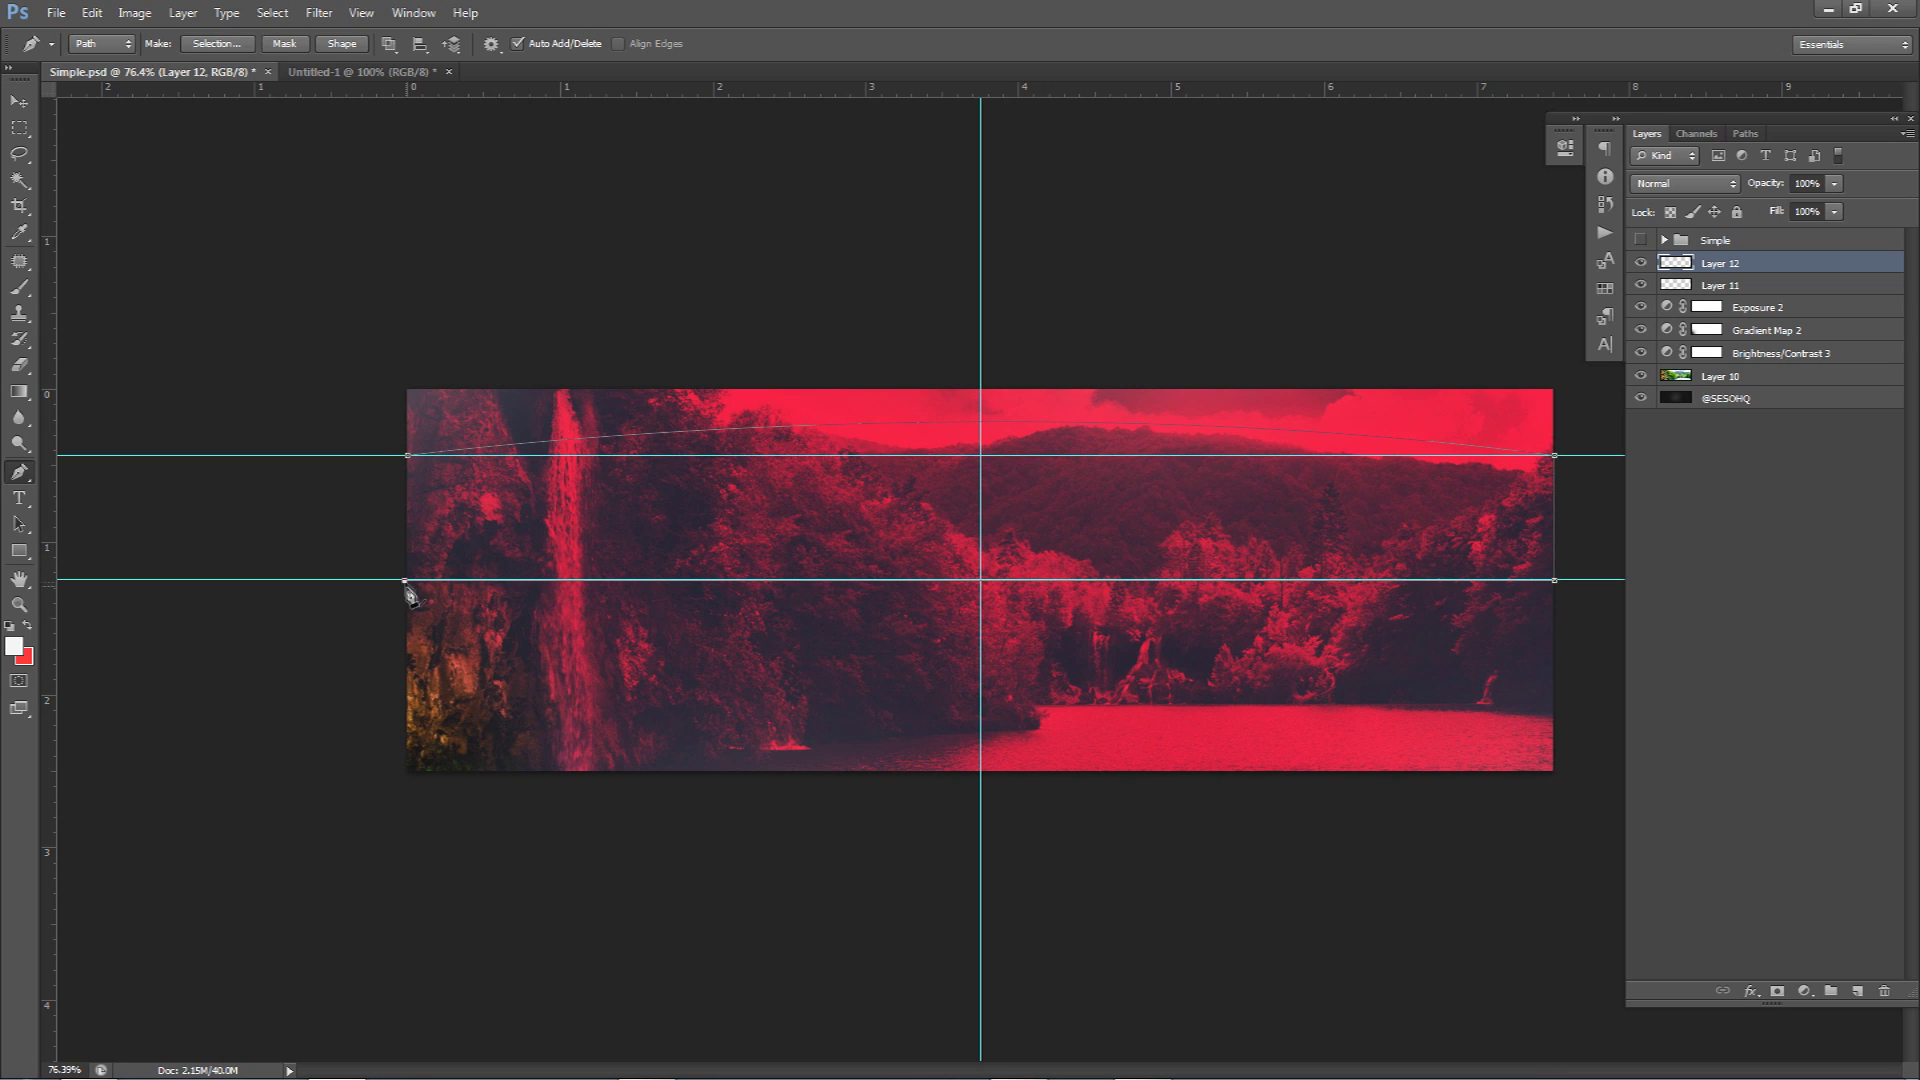
click(408, 458)
right_click(1288, 566)
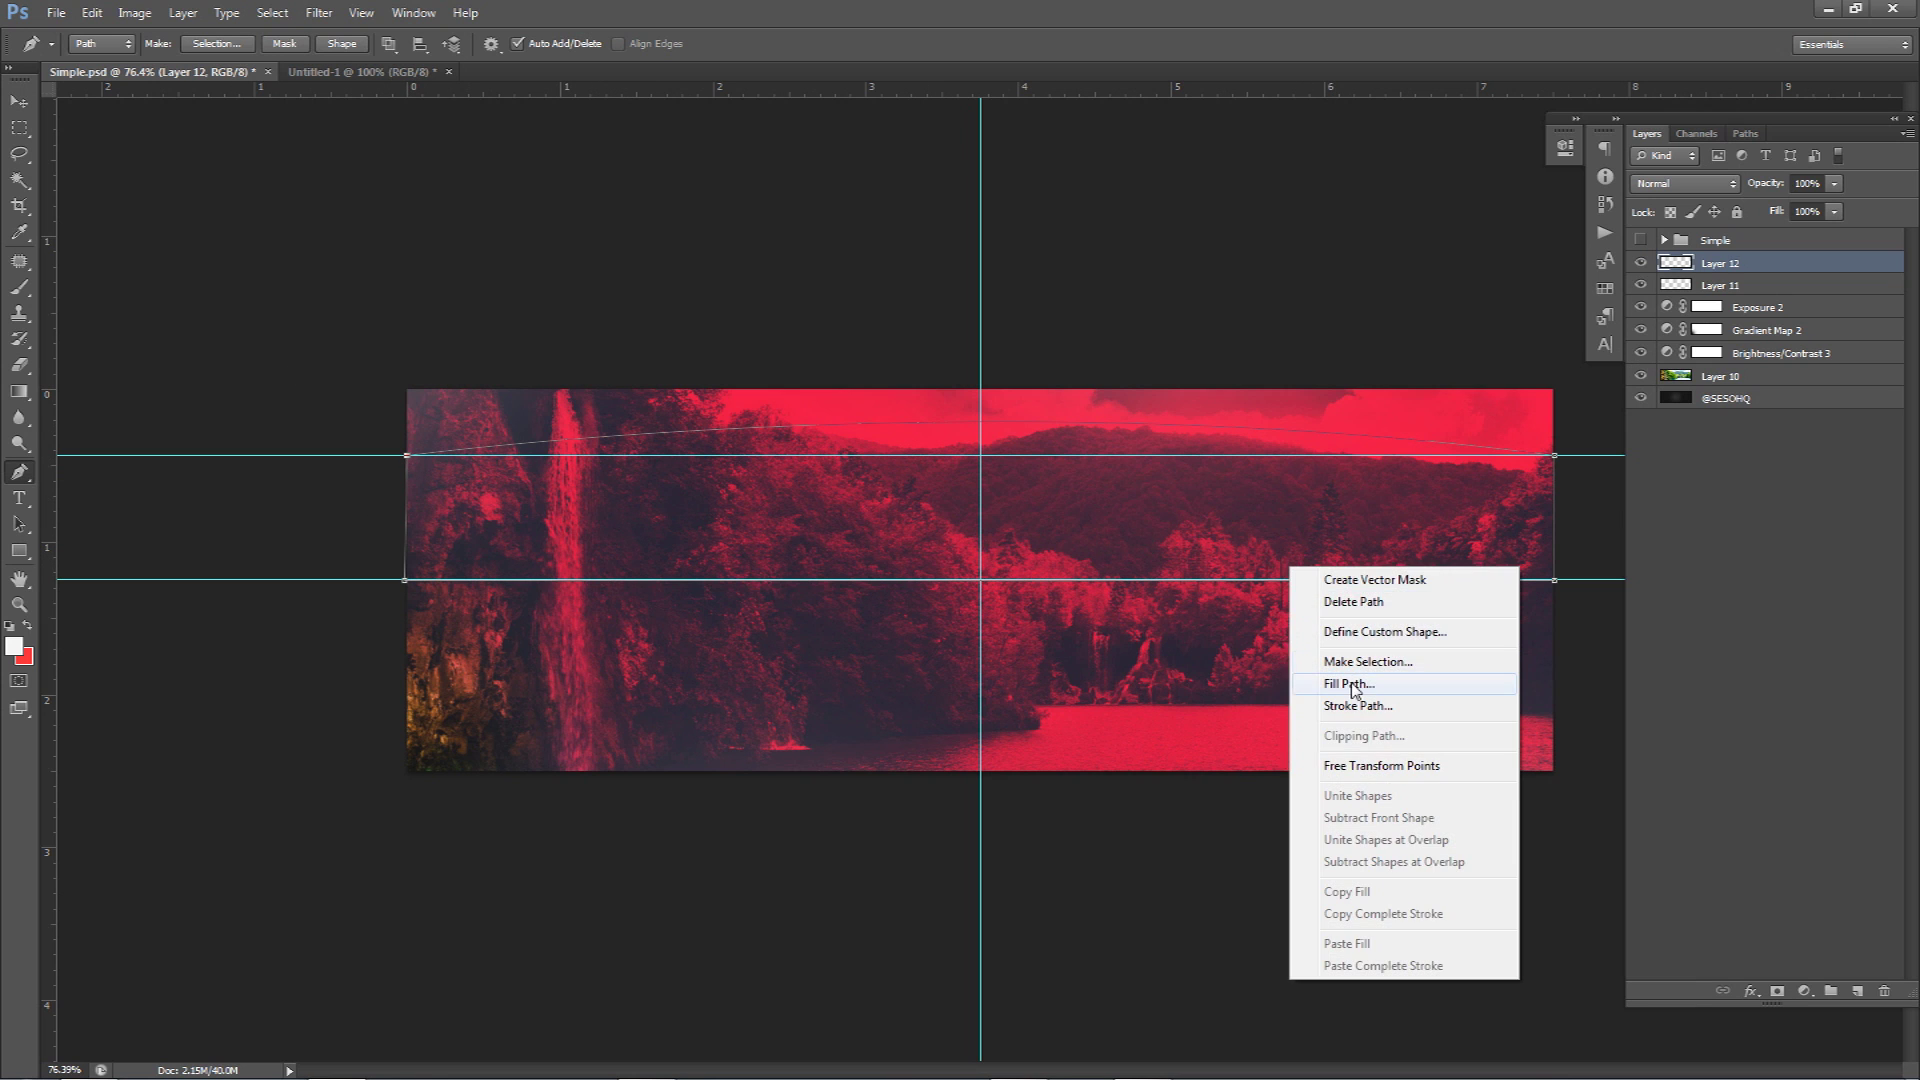
click(1340, 684)
click(912, 299)
click(915, 396)
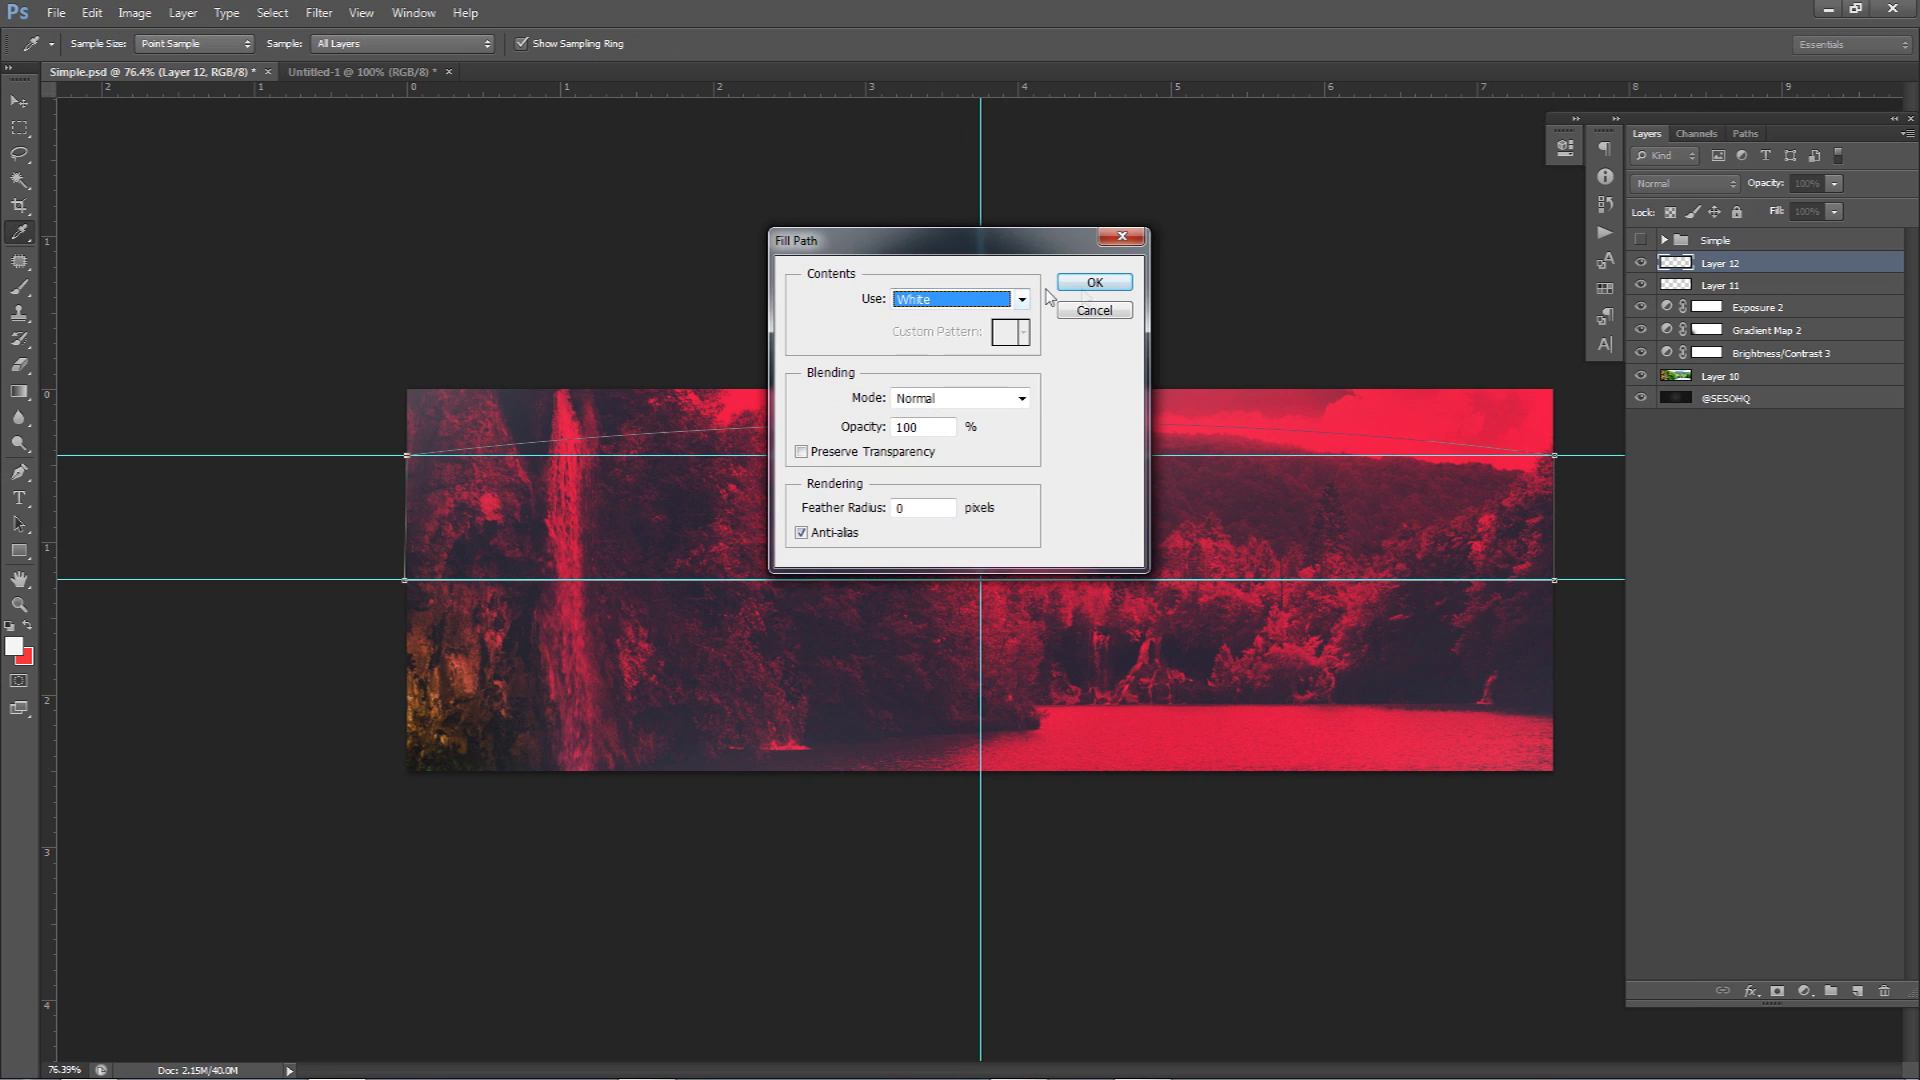
click(1093, 283)
Delete the filled arc's path, hide the guides and switch to the Move tool.
right_click(1200, 510)
click(1260, 540)
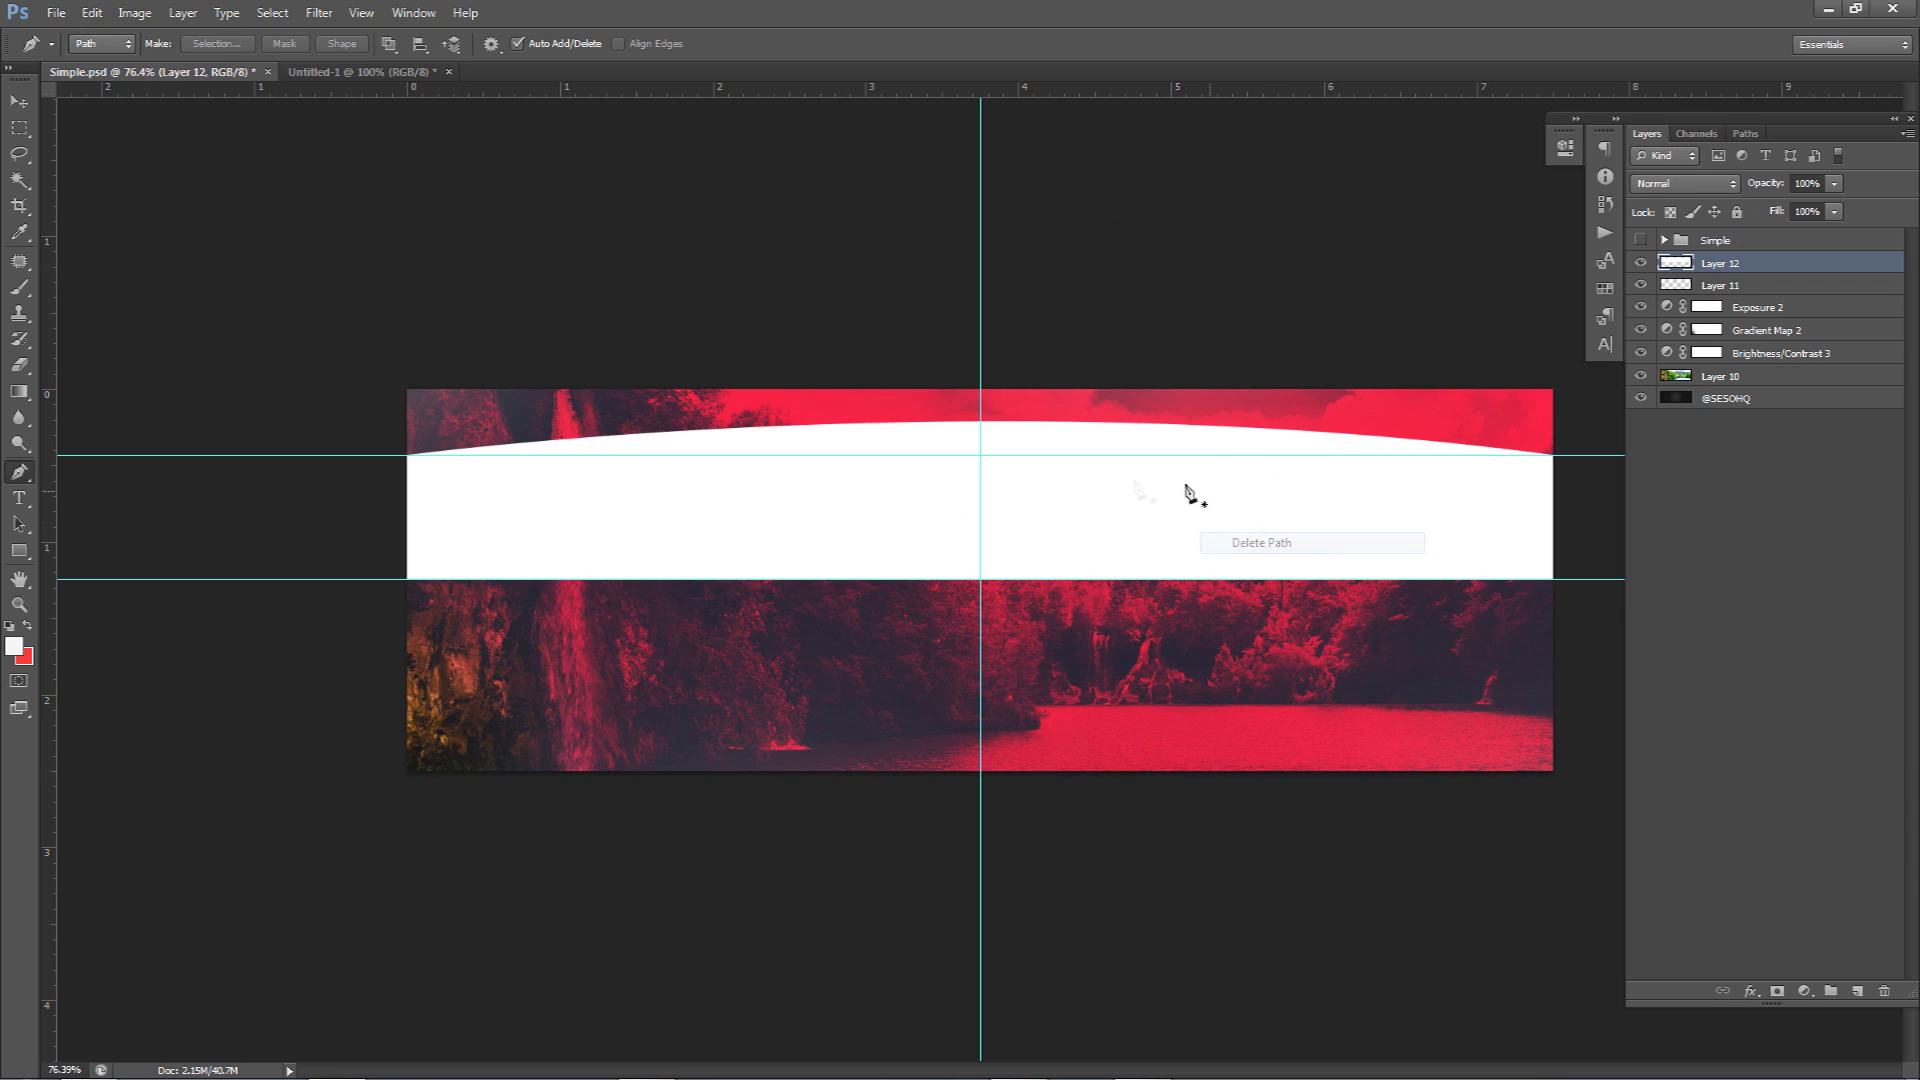
key(ctrl+semicolon)
key(v)
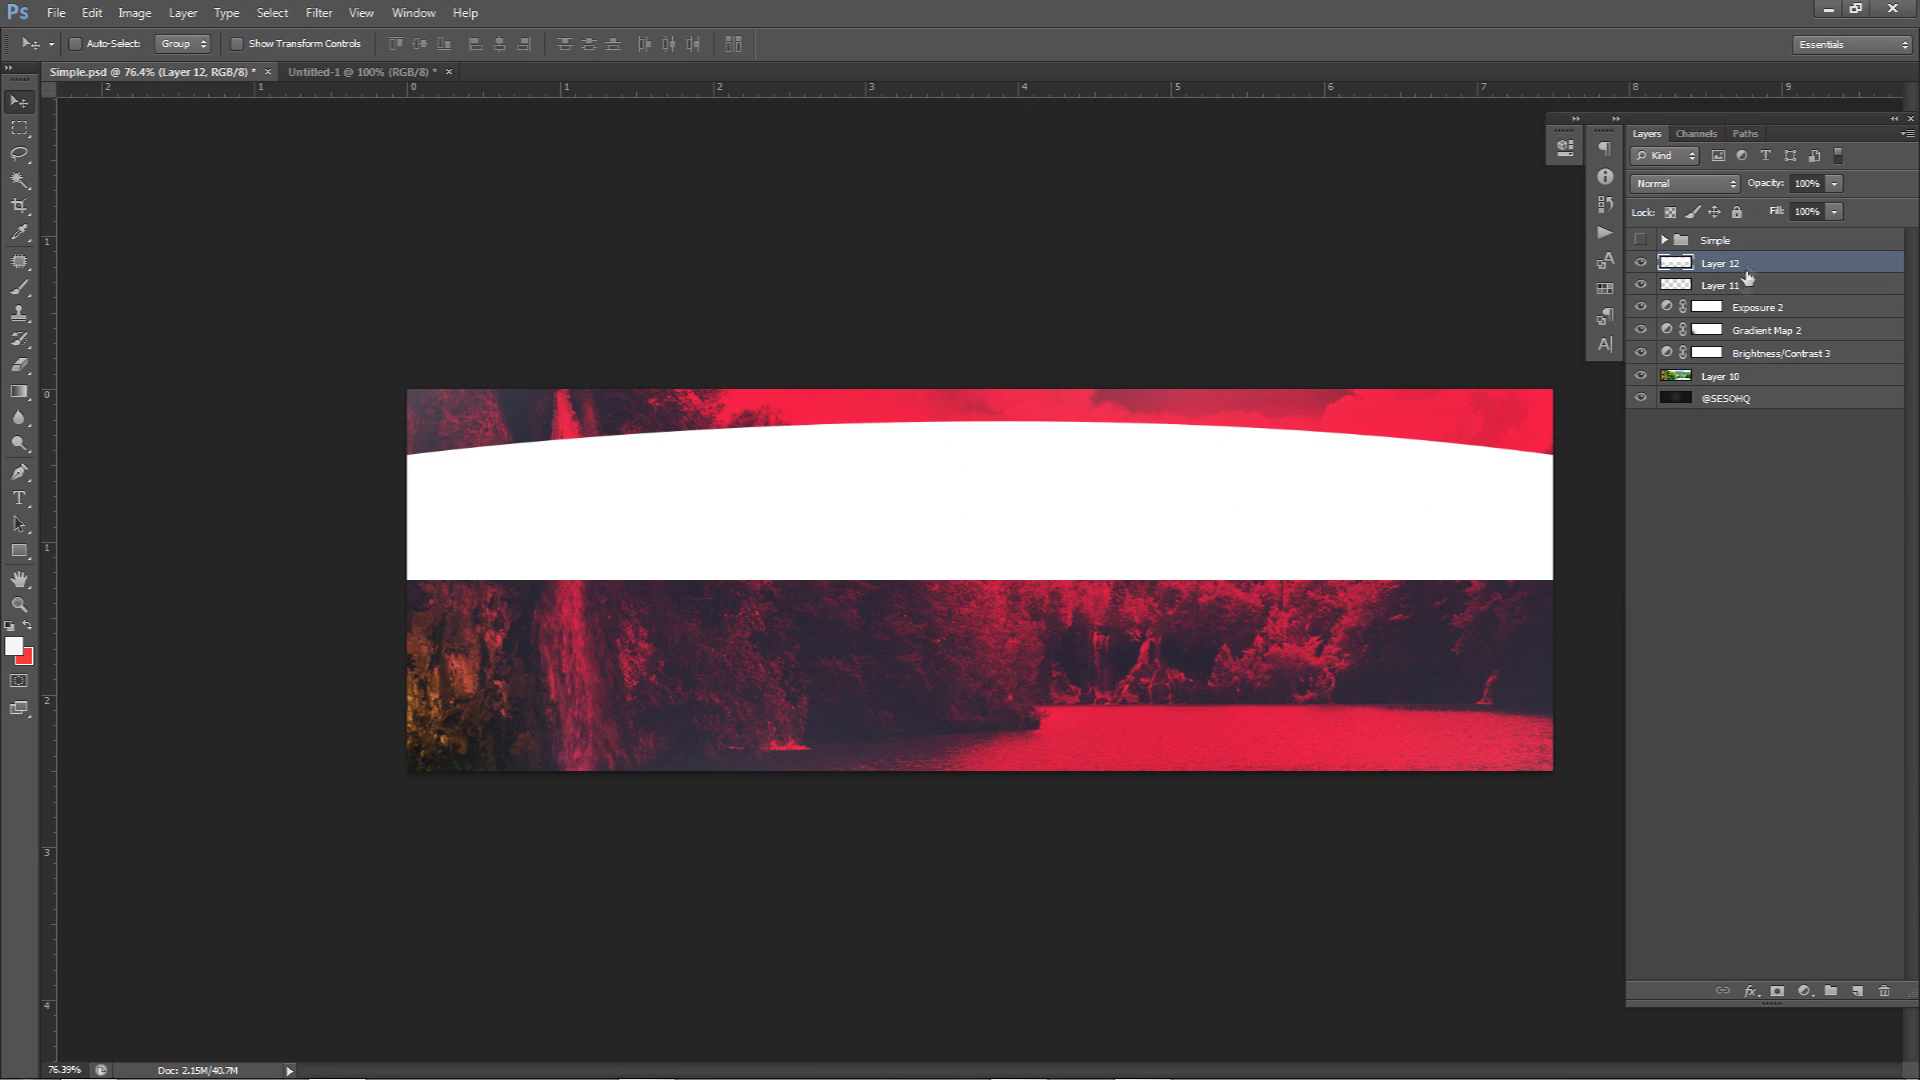
Duplicate the white arc directly downward and flip the copy vertically.
drag(1205, 495, 1061, 640)
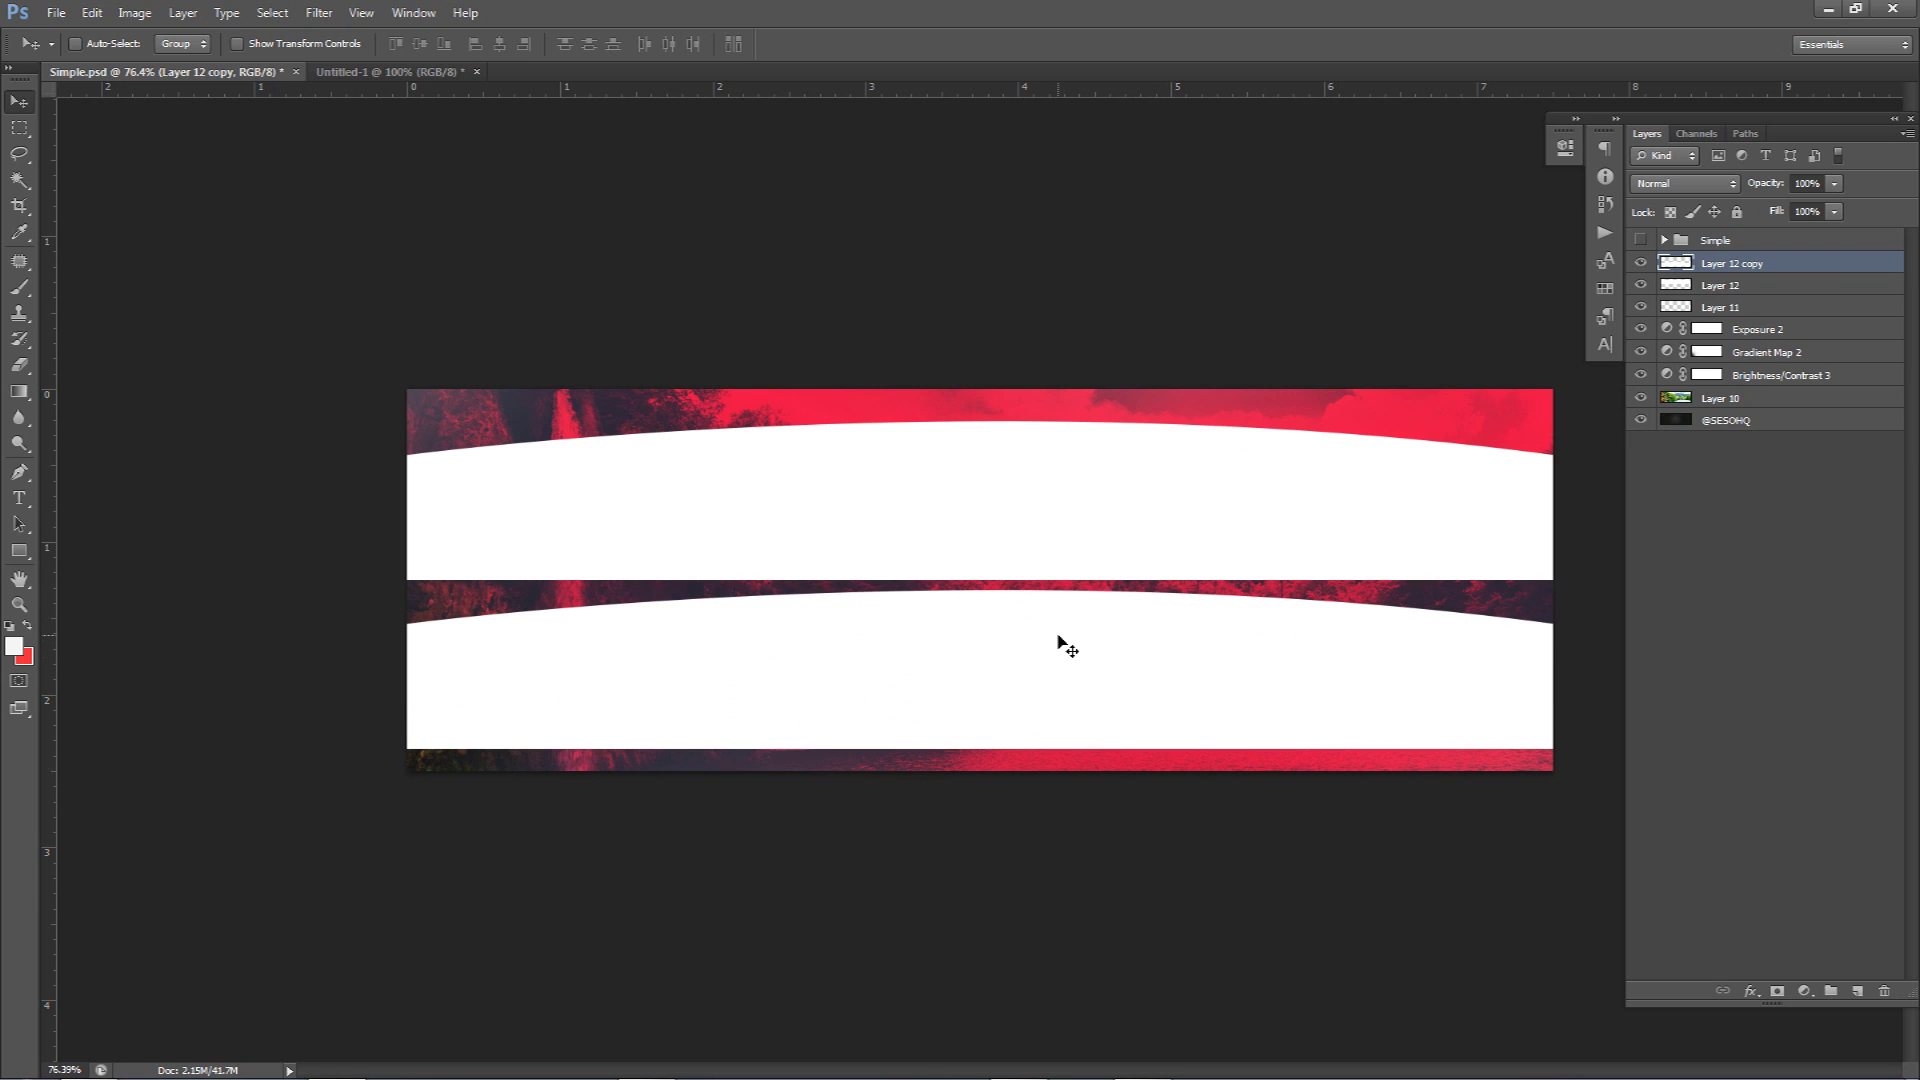
key(ctrl+t)
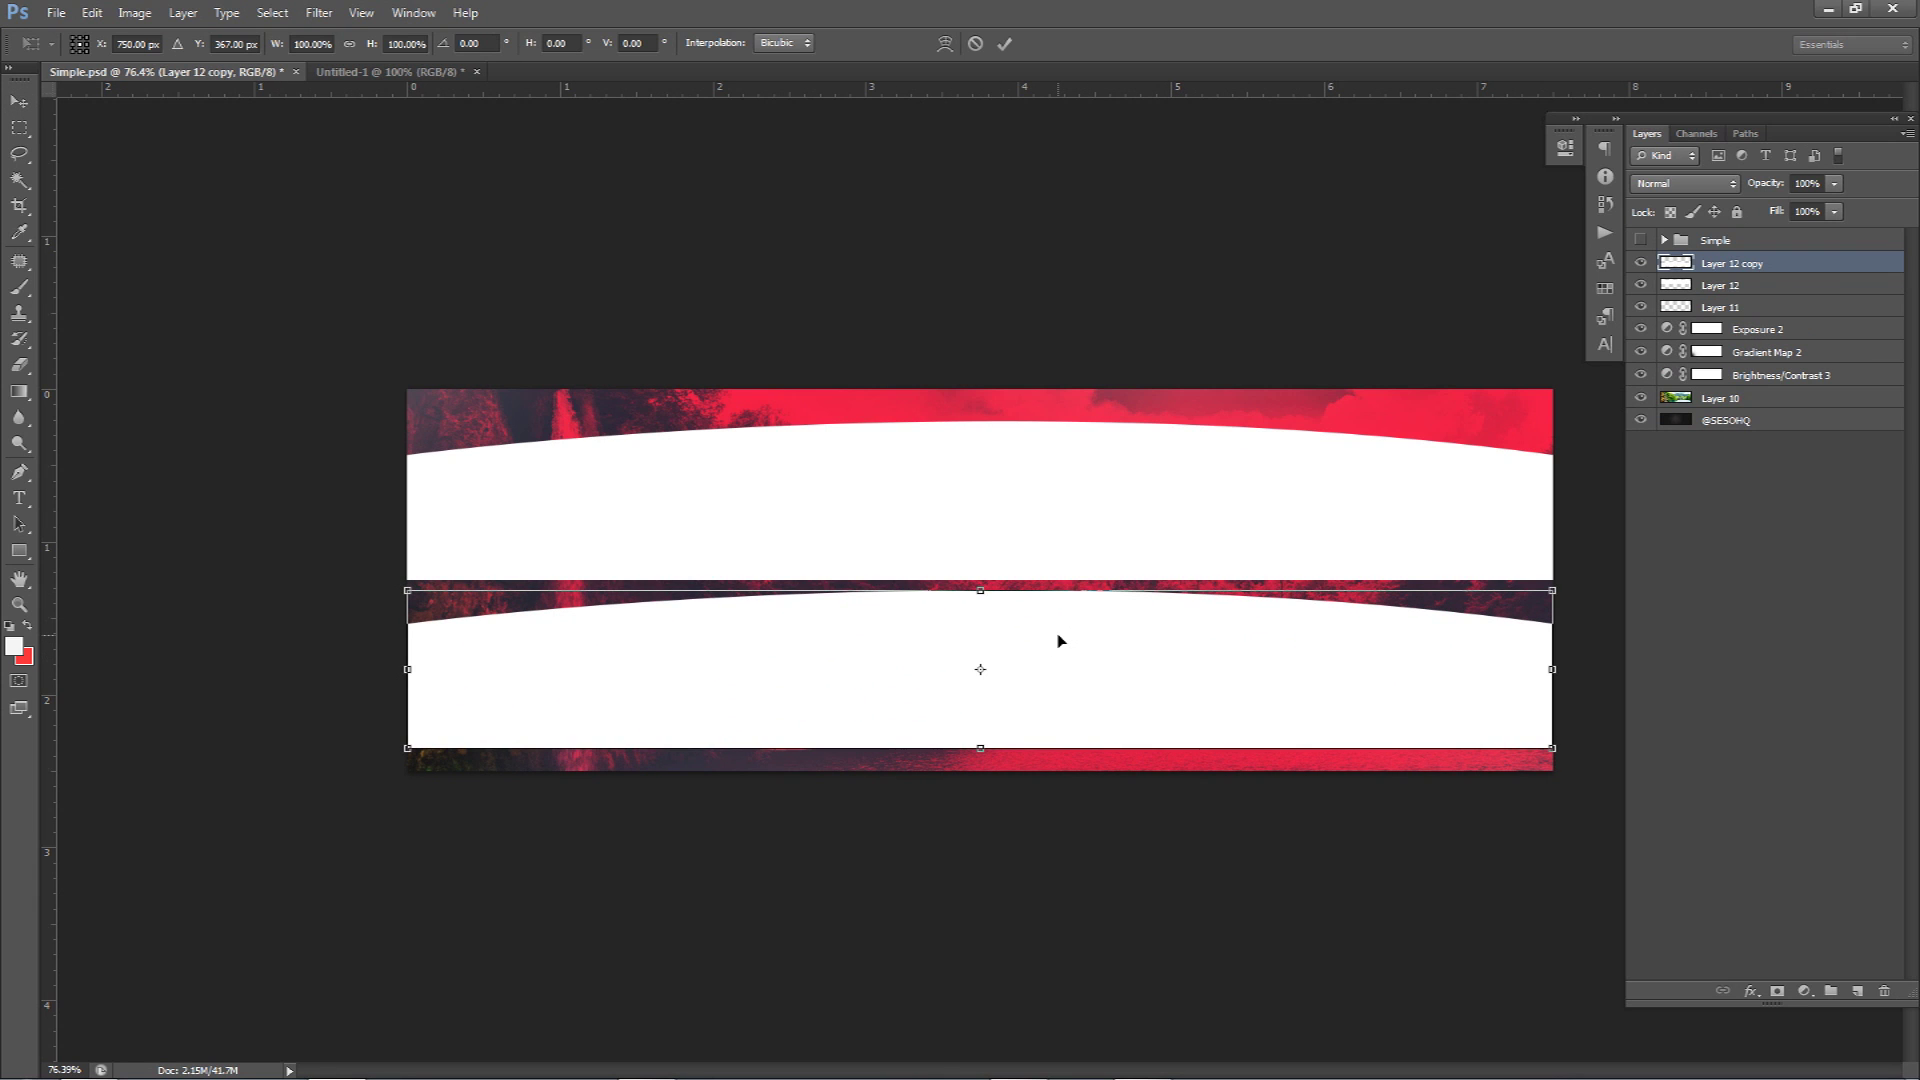
right_click(1061, 641)
click(1112, 972)
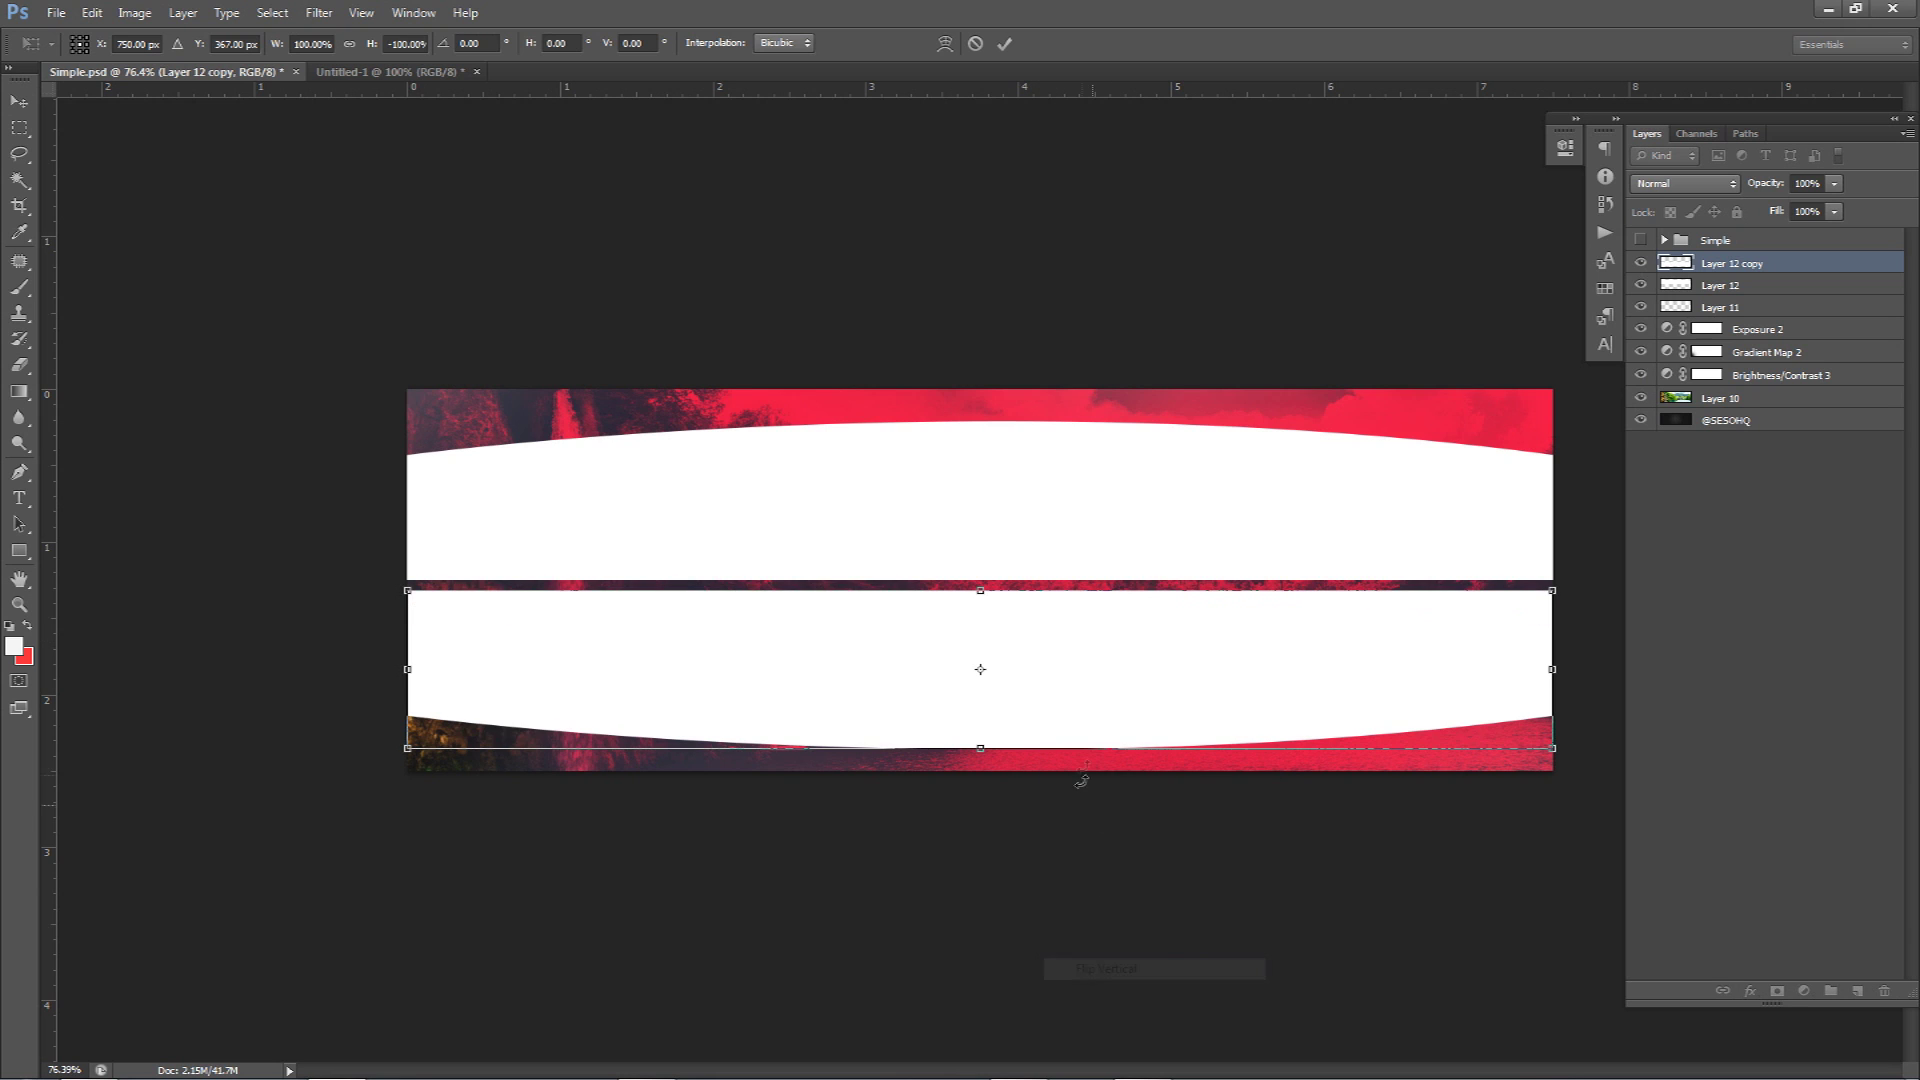
key(Return)
Move the flipped arc up against the original's straight edge to close the gap, and merge the two arc layers.
drag(1099, 678, 1095, 668)
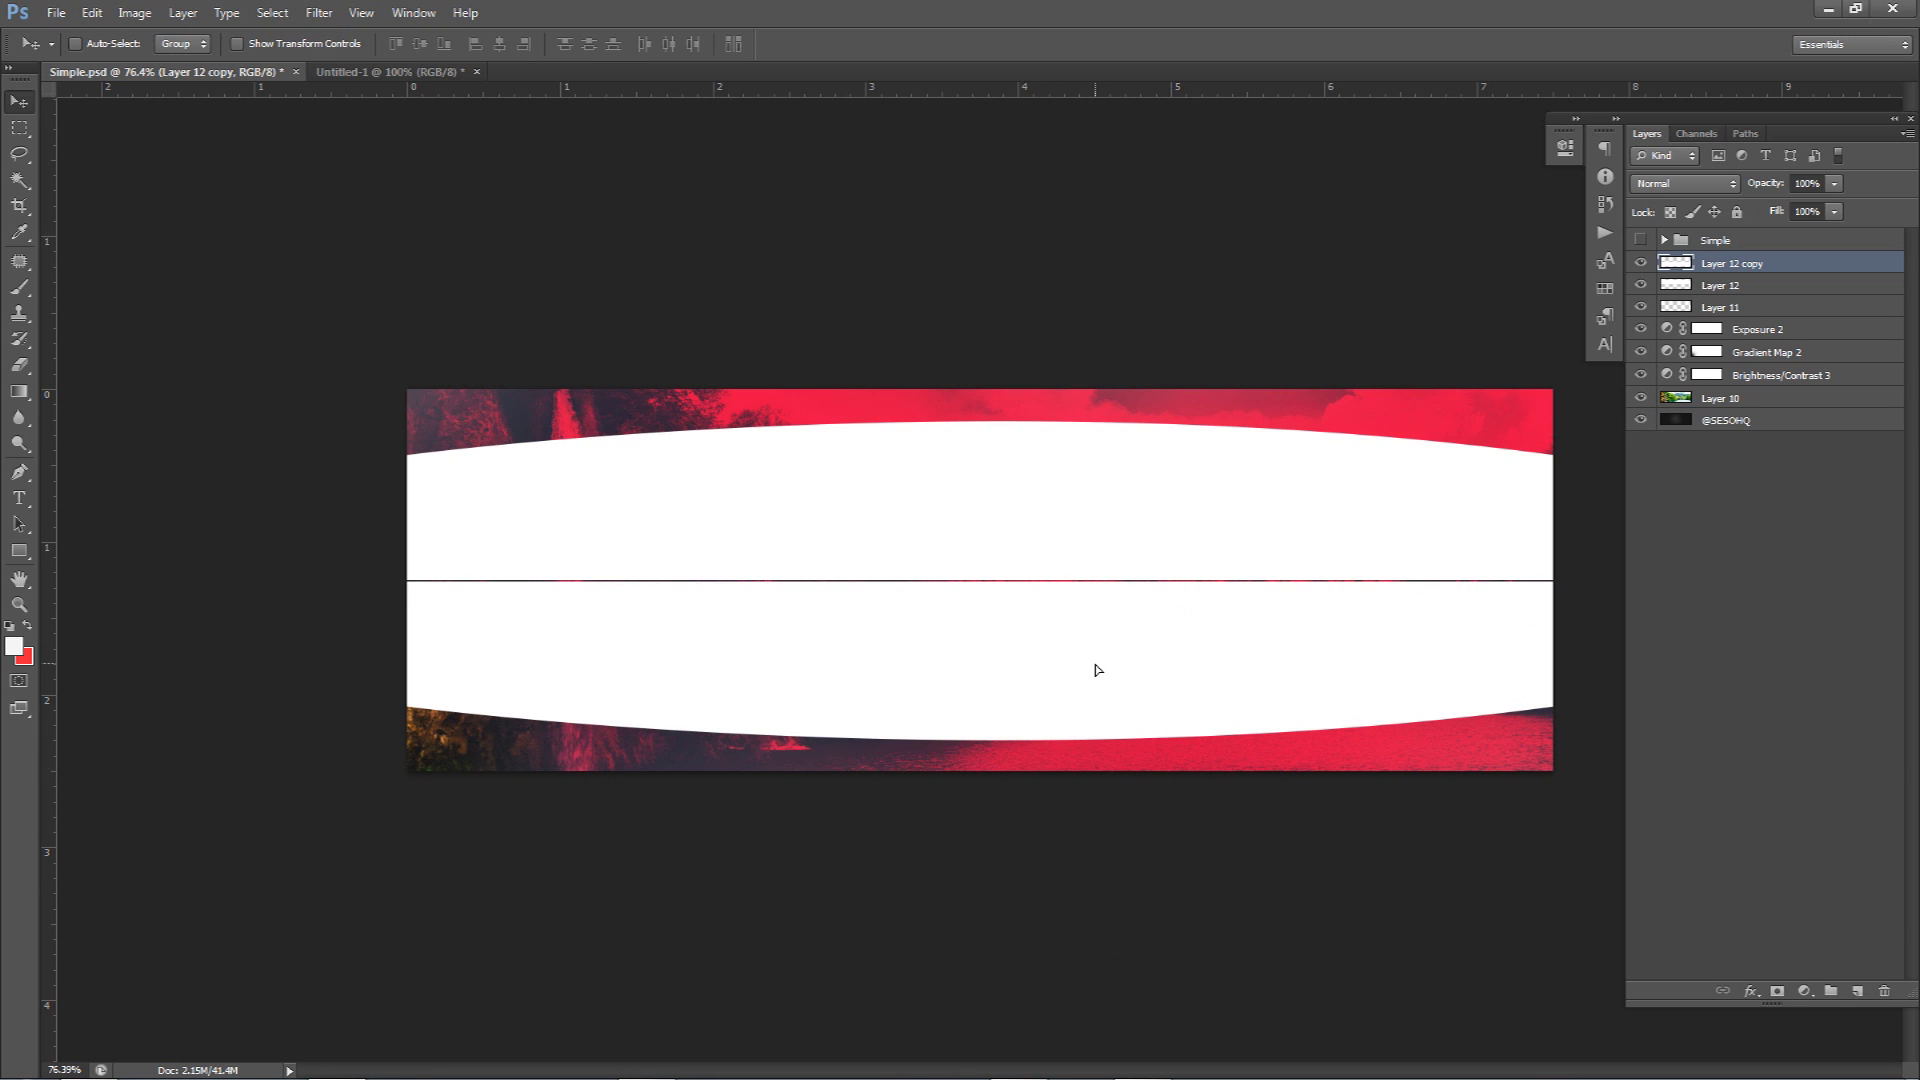
key(Up)
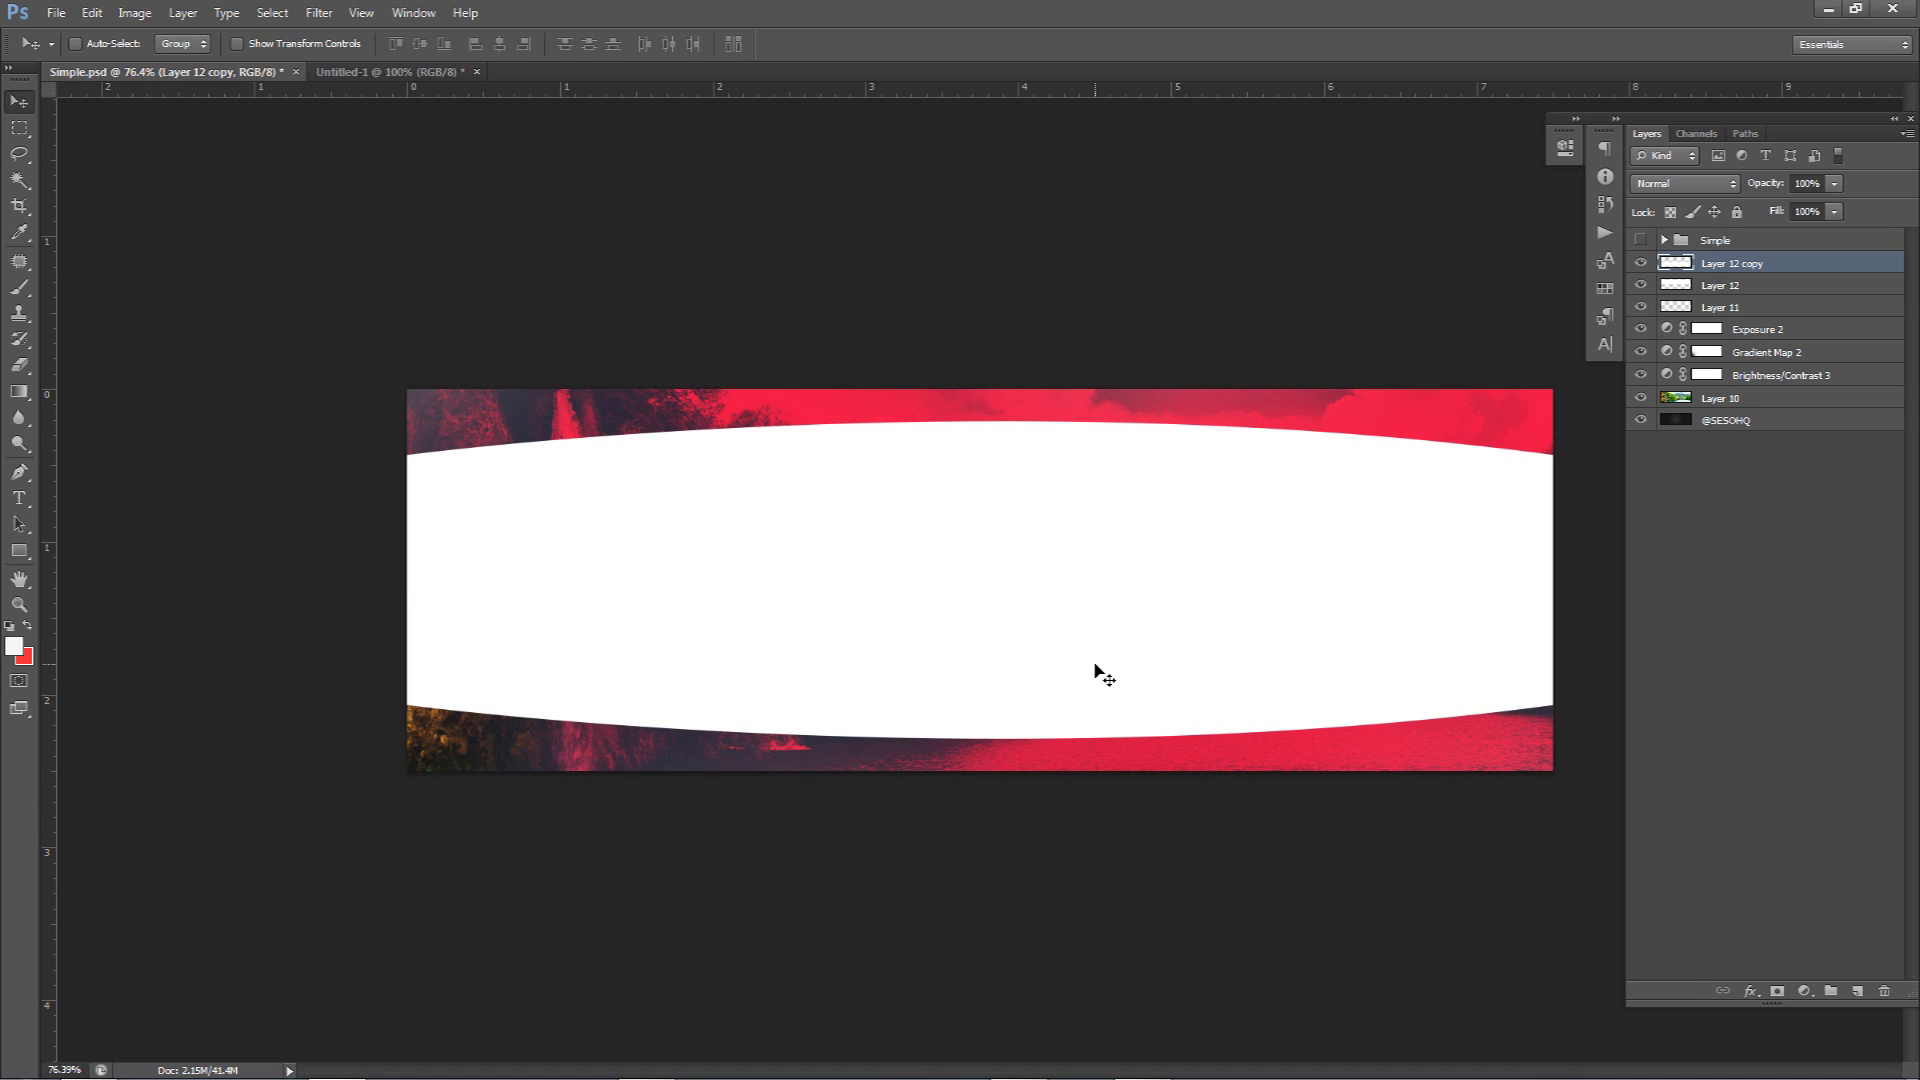
key(ctrl+e)
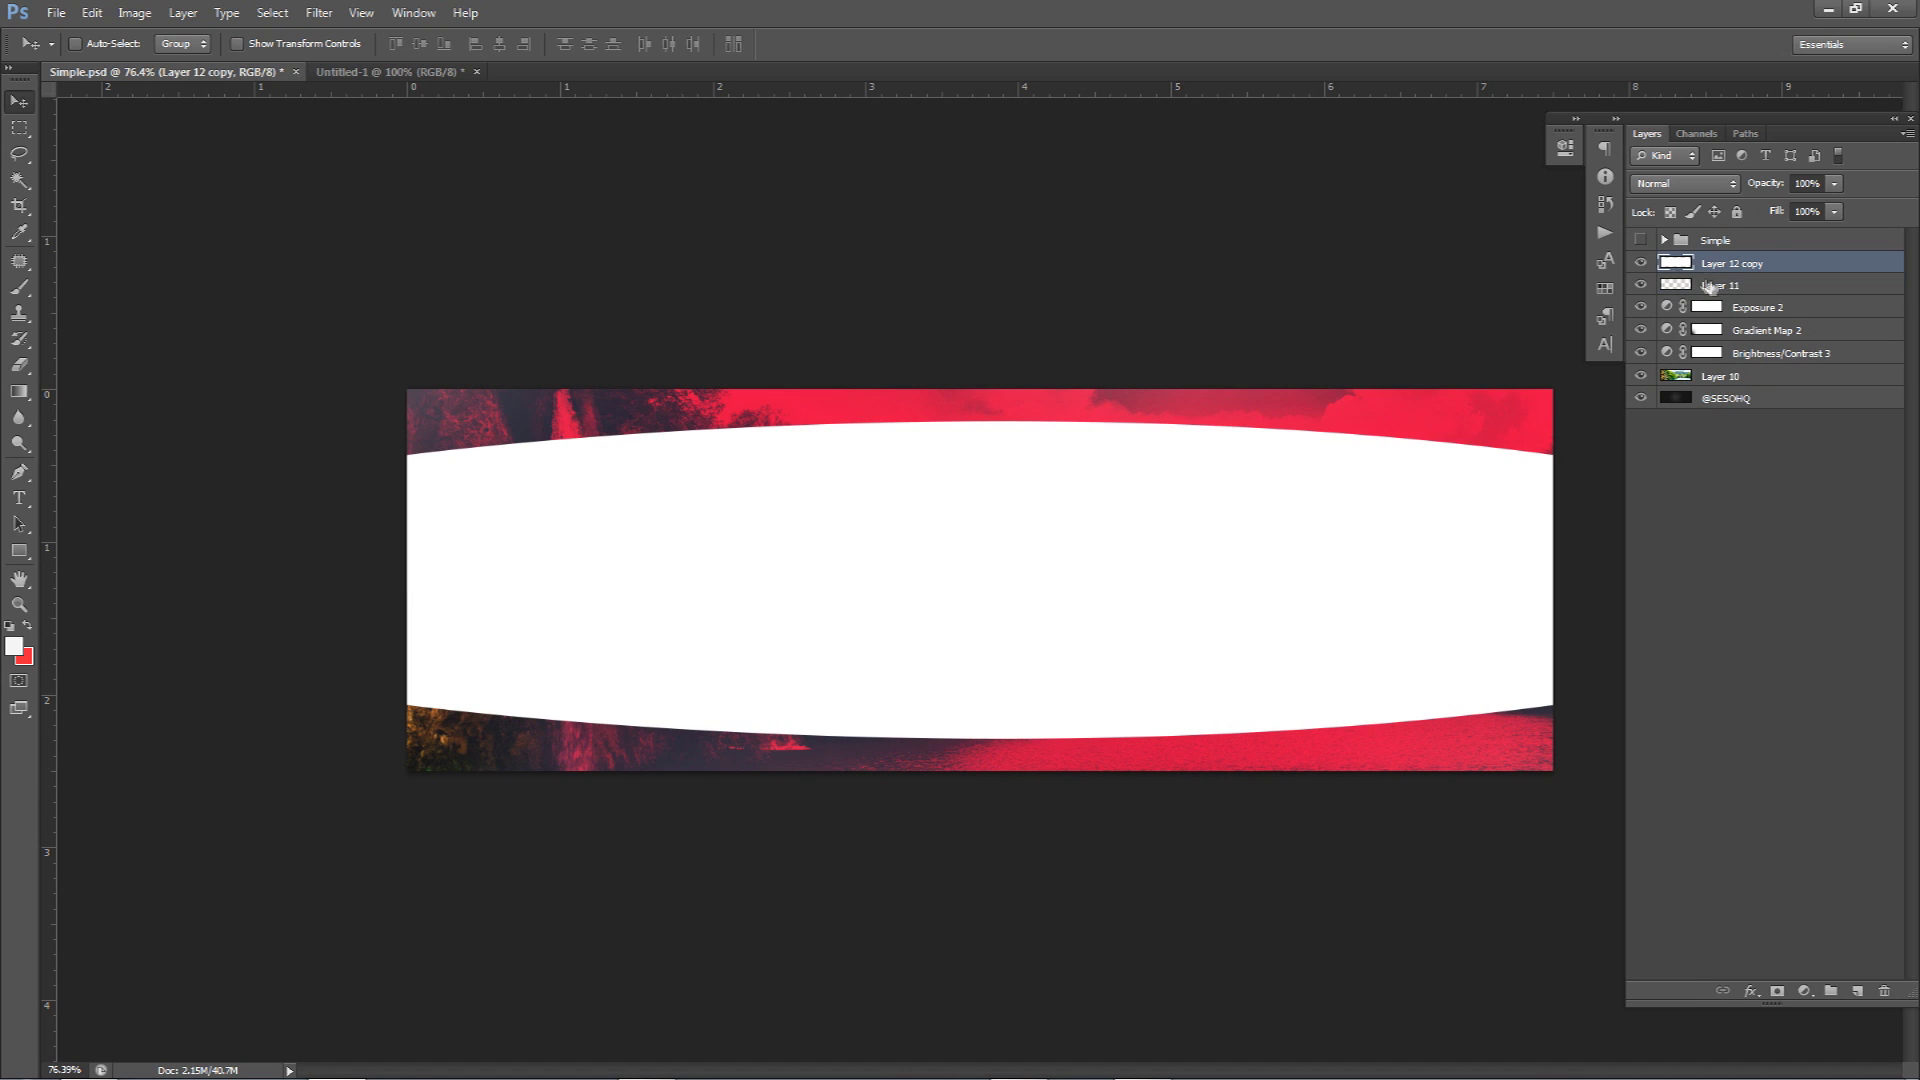
Show the finished Simple group to compare its curved band with the new shape, and hide it again.
click(1642, 241)
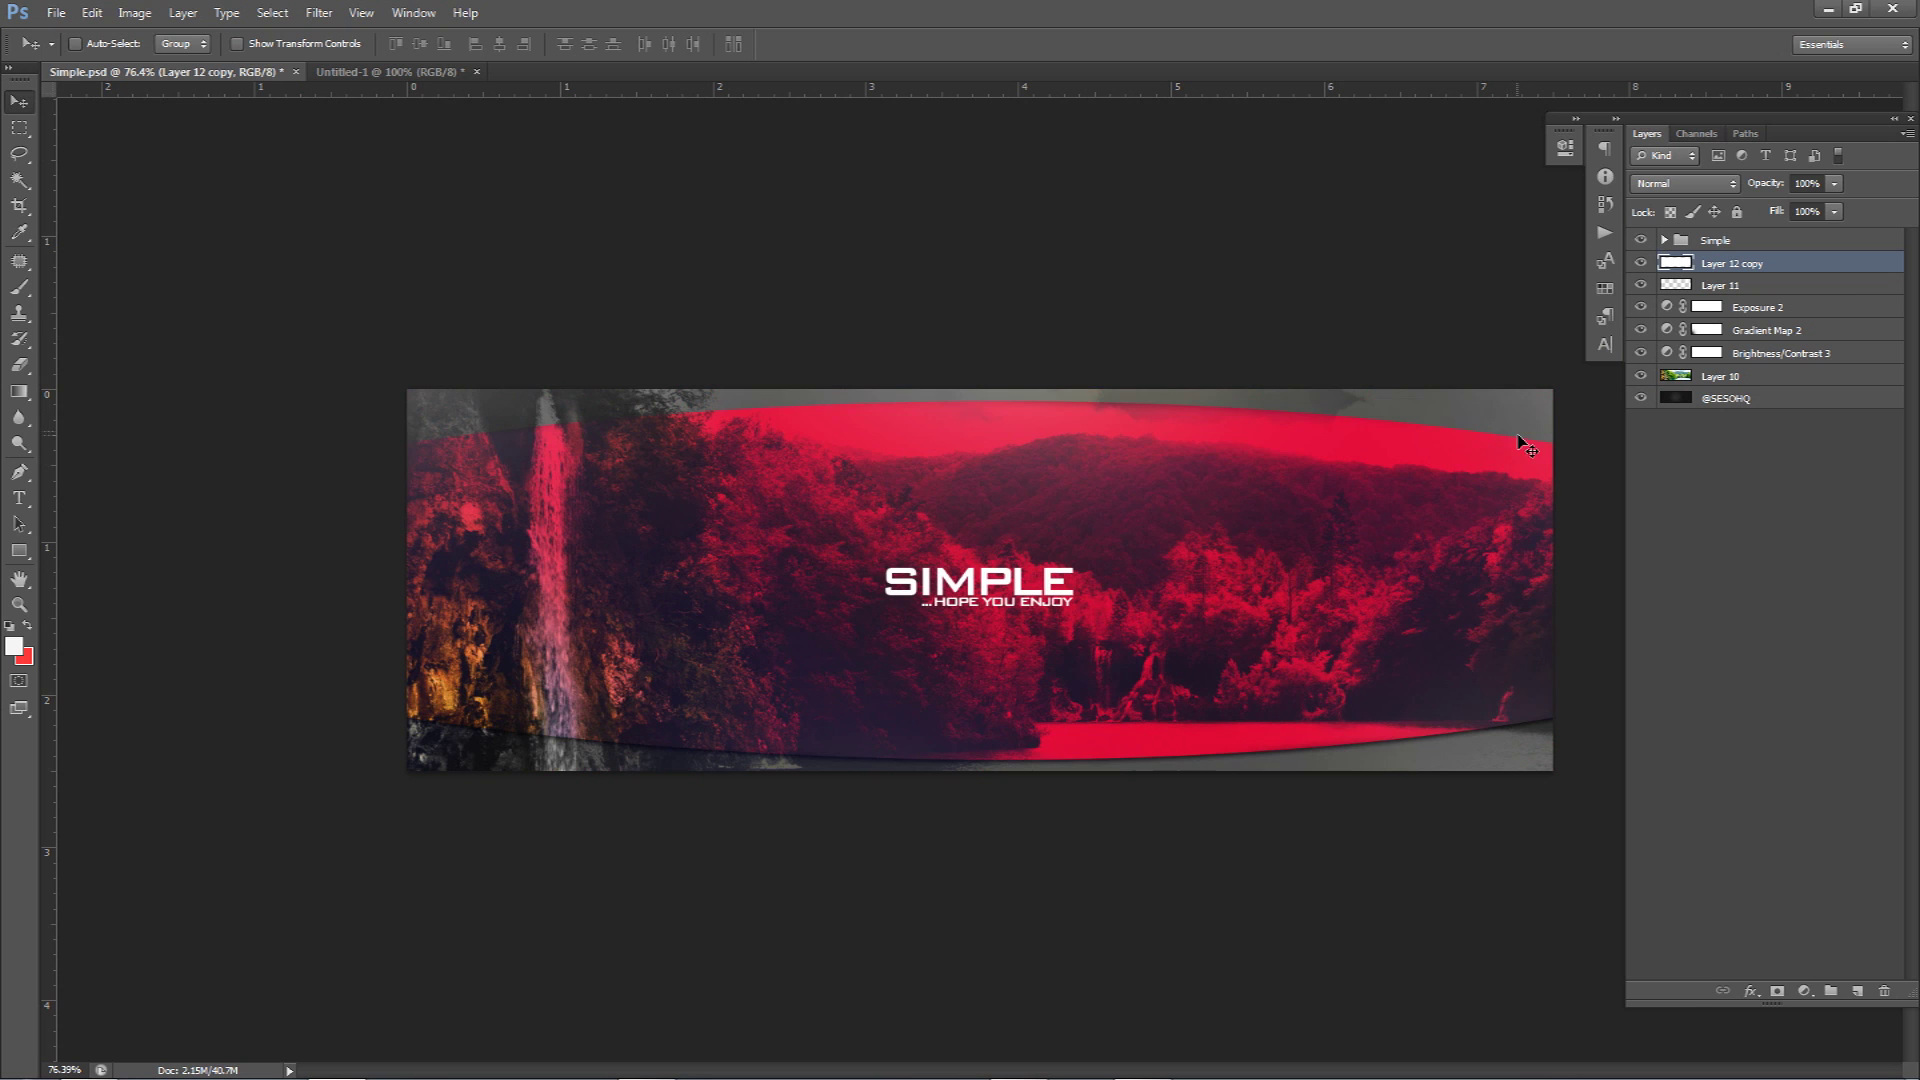
click(1641, 263)
click(1640, 240)
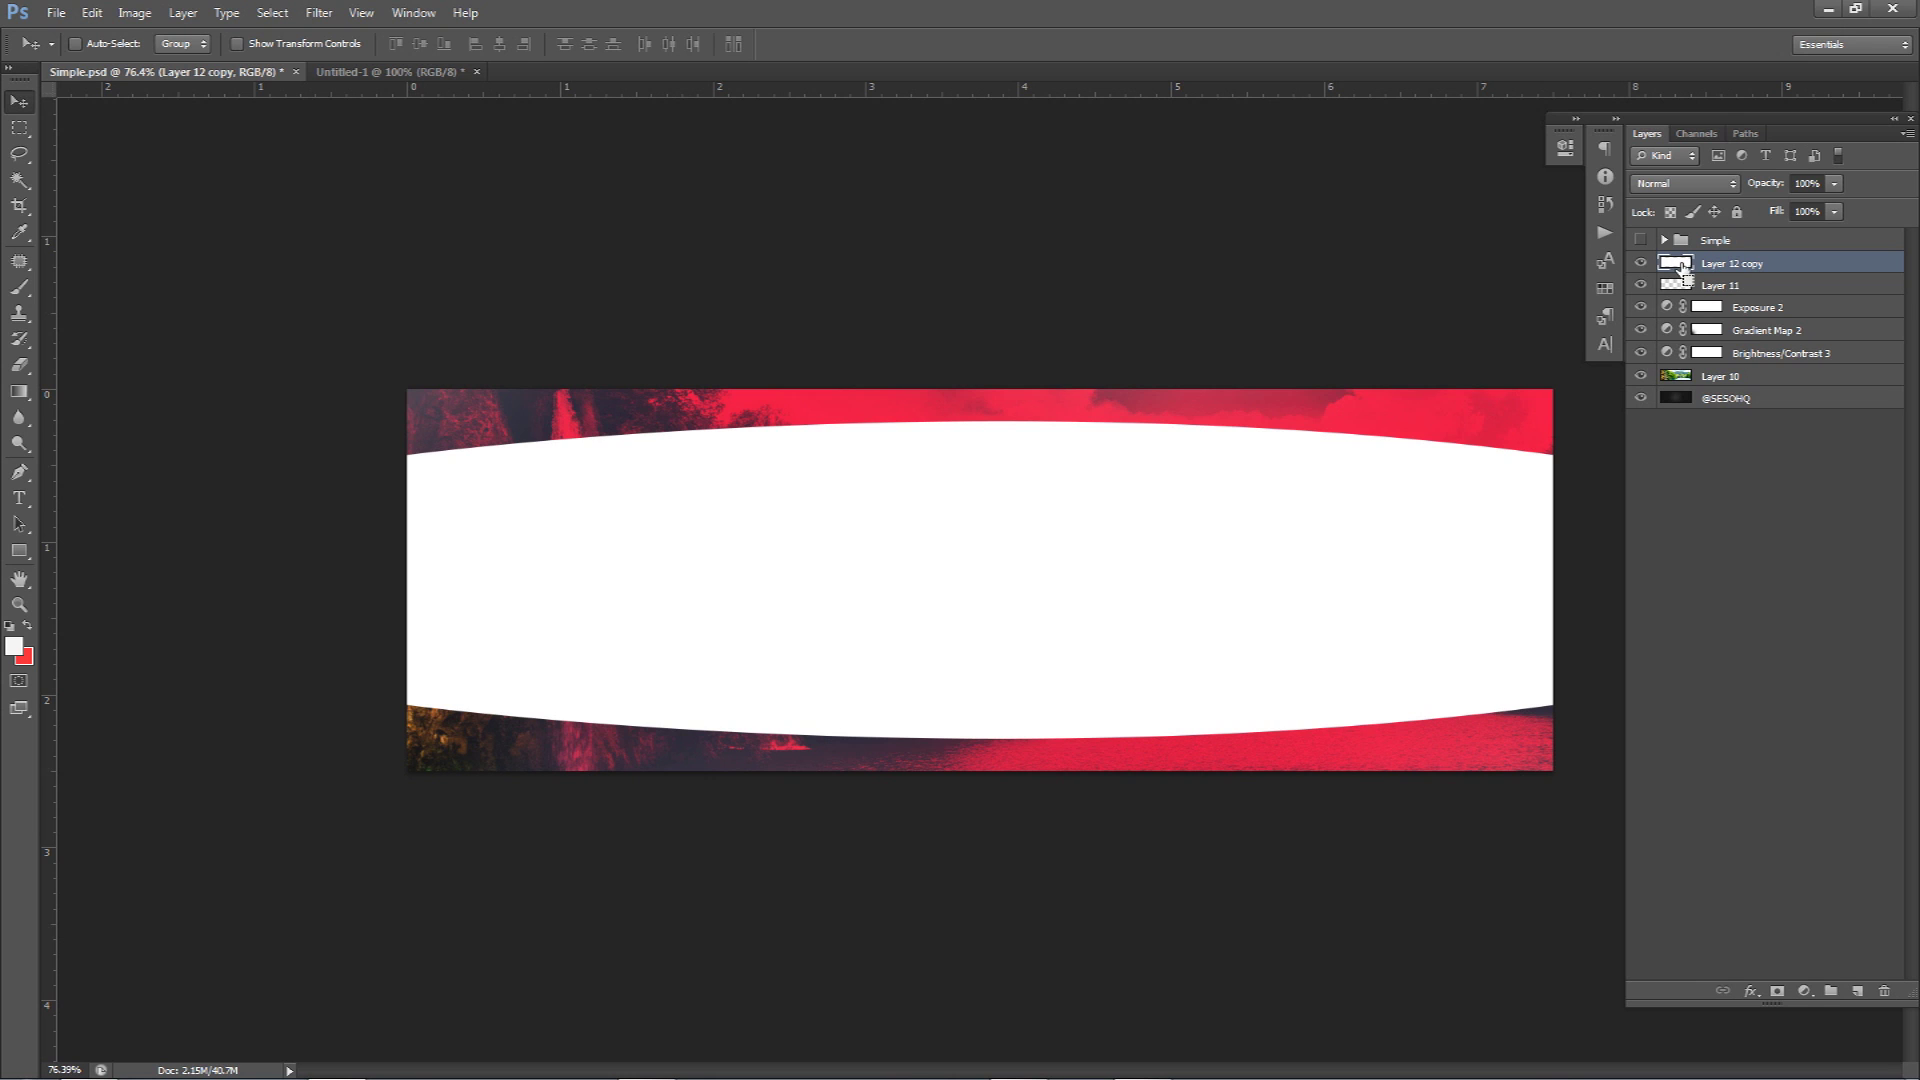
Undo the merge of the two arcs and merge Layer 12 copy with Layer 12 again.
ctrl+click(1678, 264)
key(ctrl+j)
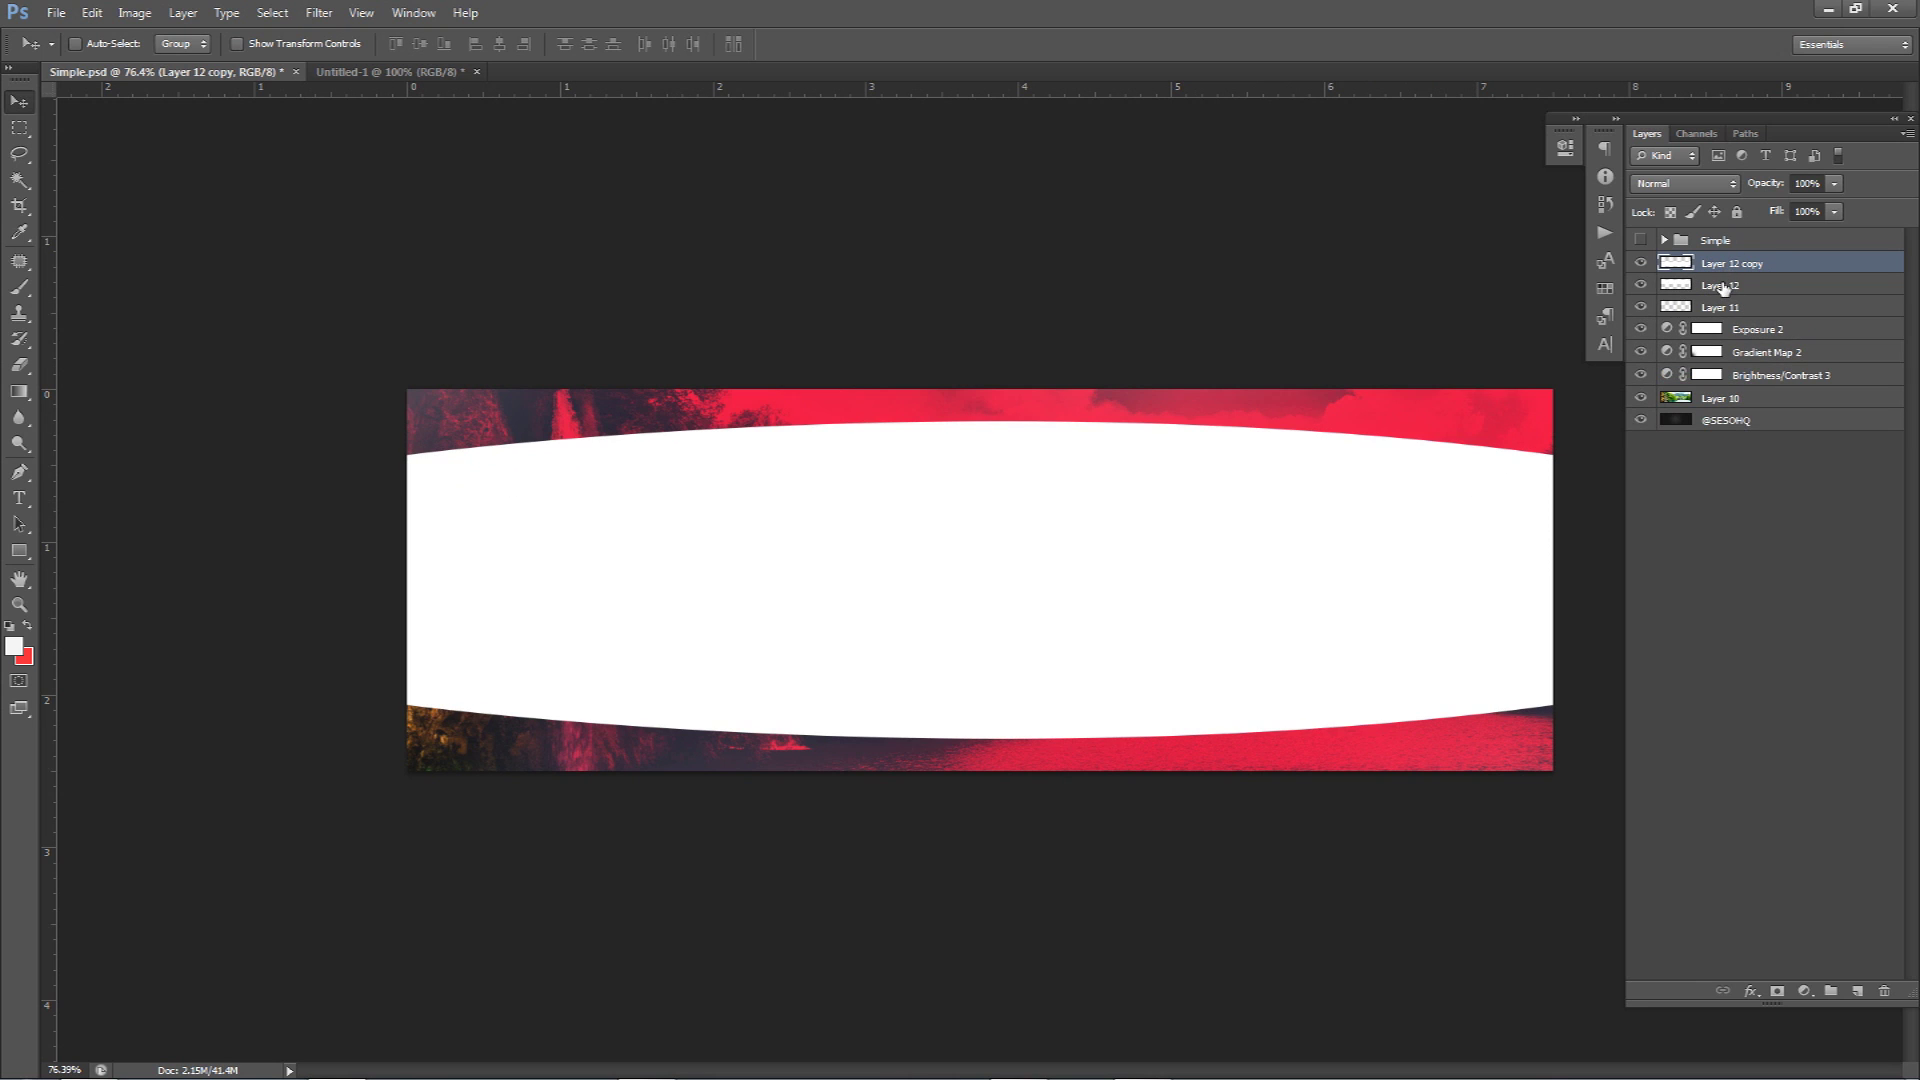
shift+click(1757, 289)
key(ctrl+e)
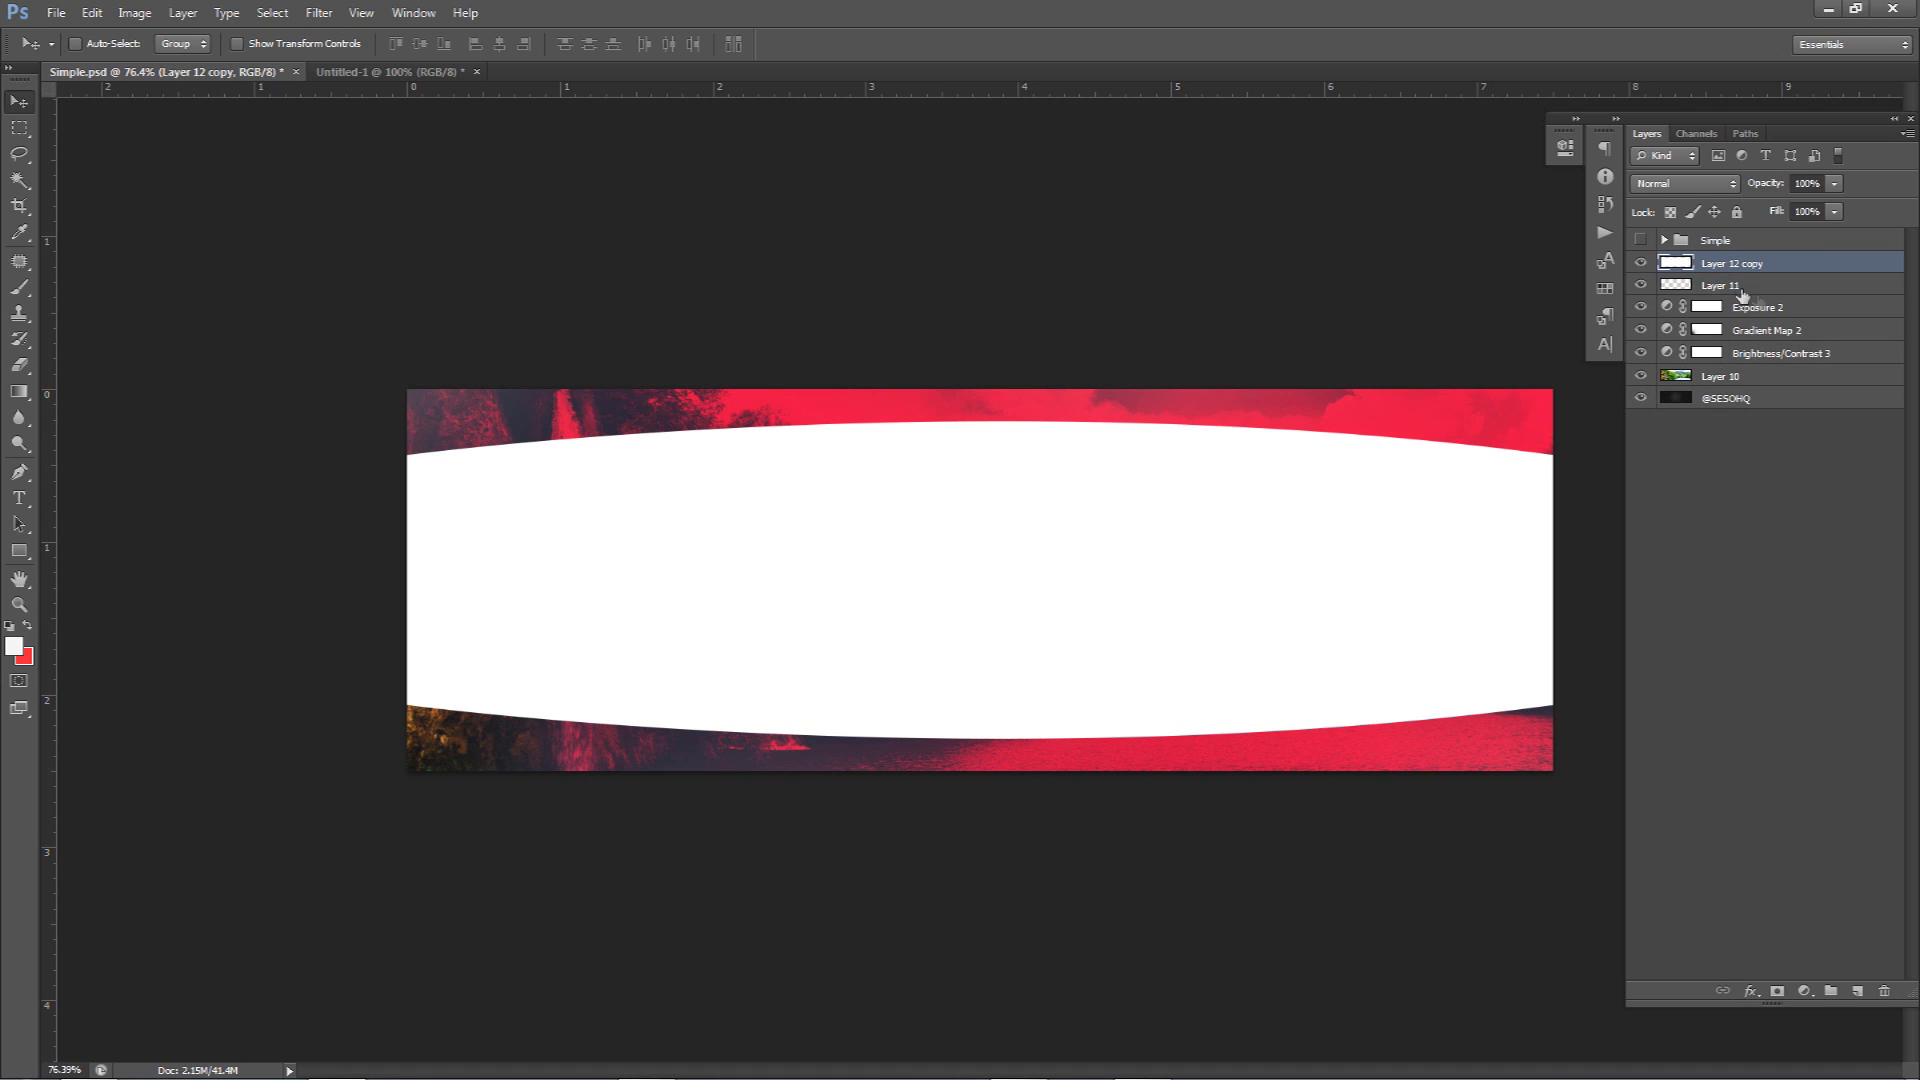
Load the merged white shape as a selection and invert it to select the strips above and below.
ctrl+click(1682, 268)
click(1640, 262)
click(1640, 262)
click(30, 132)
click(80, 130)
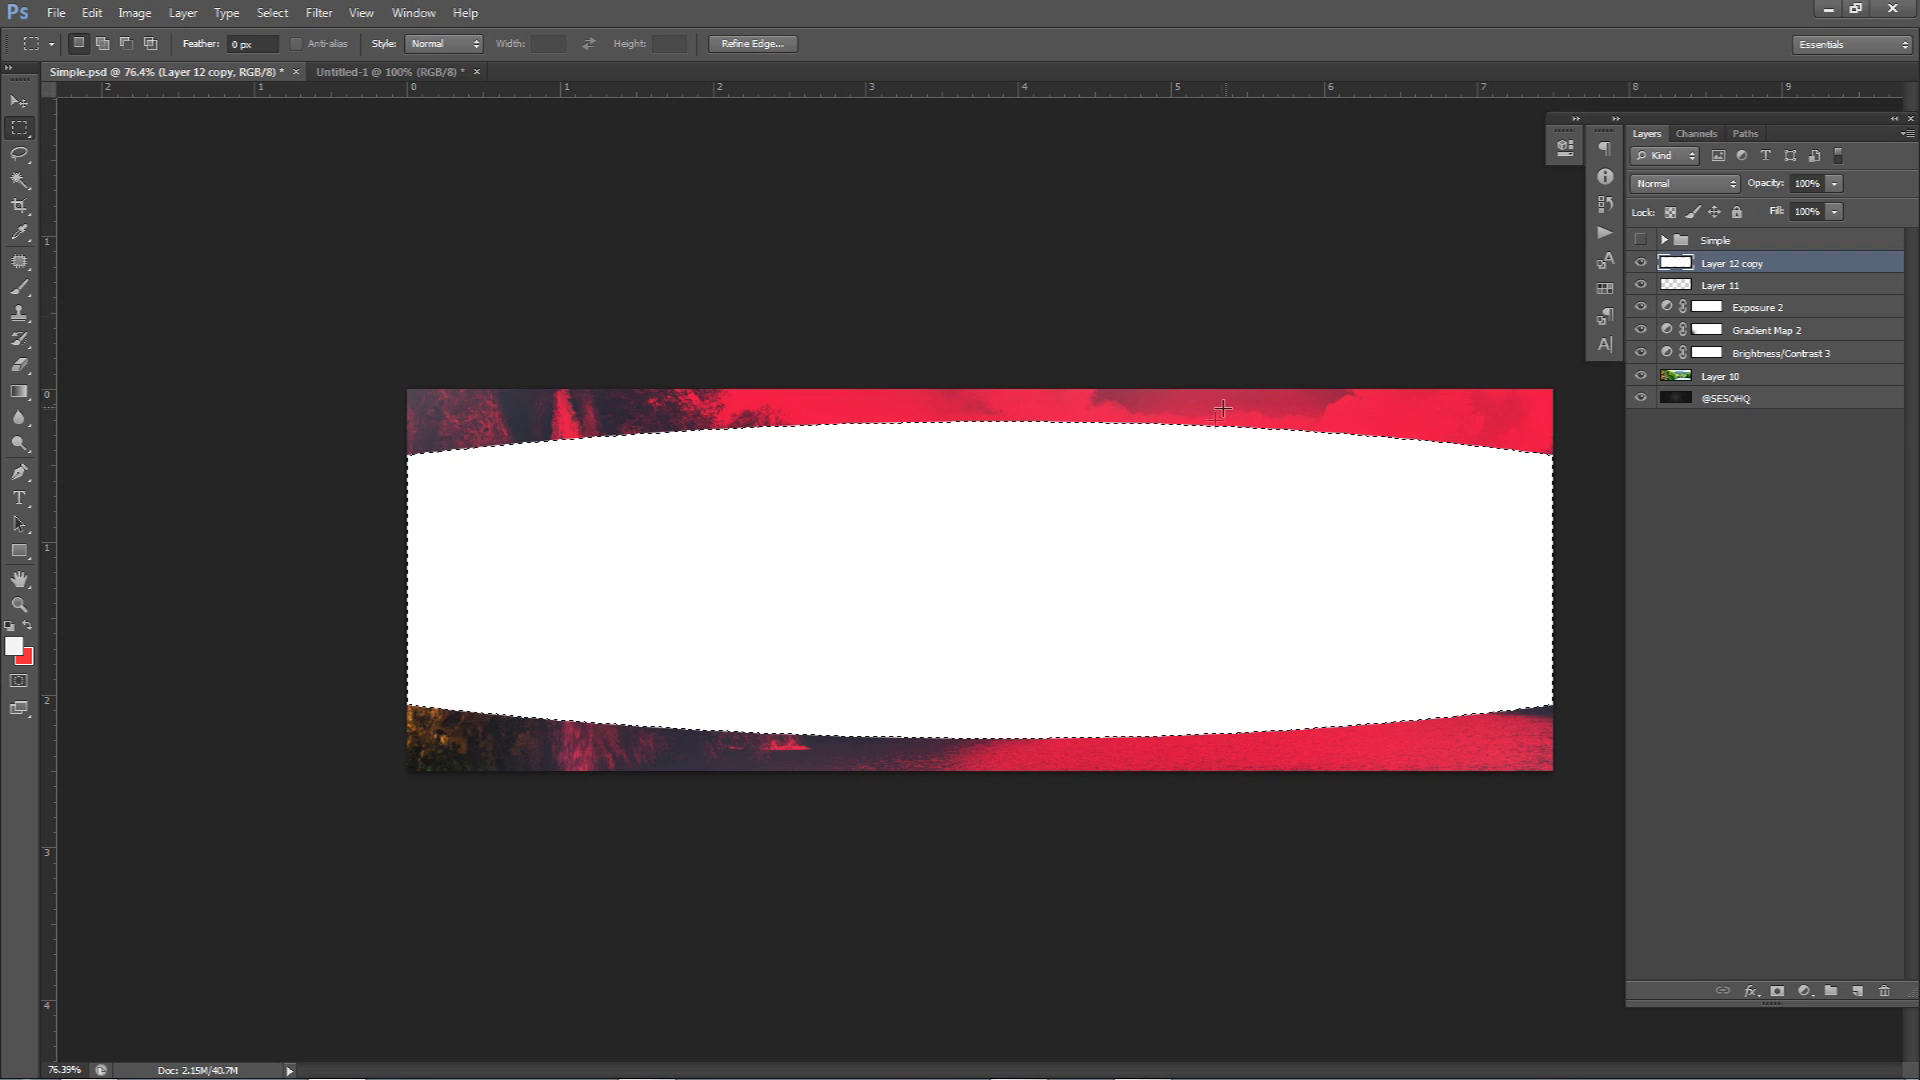
right_click(1152, 497)
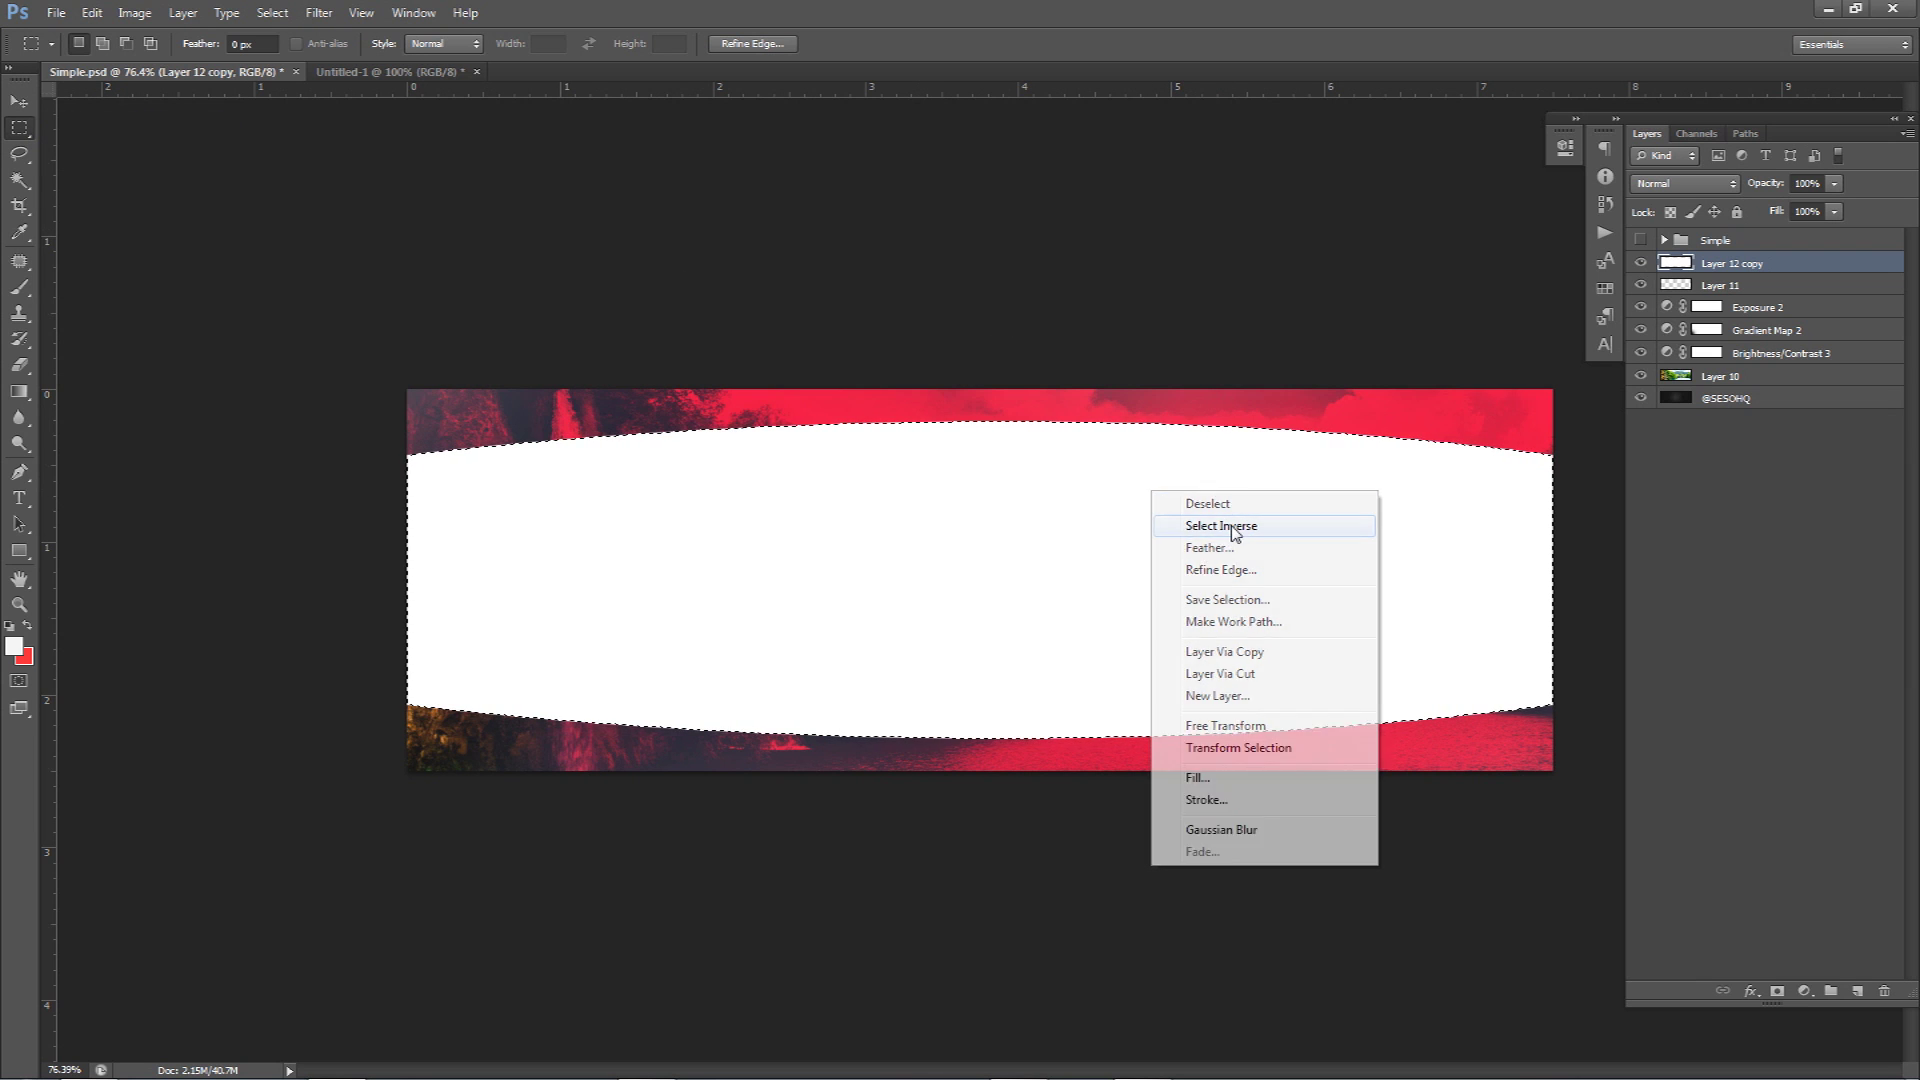
click(1185, 523)
Hide Layer 12 copy and fill the inverted selection with the foreground colour on a new layer.
click(1639, 263)
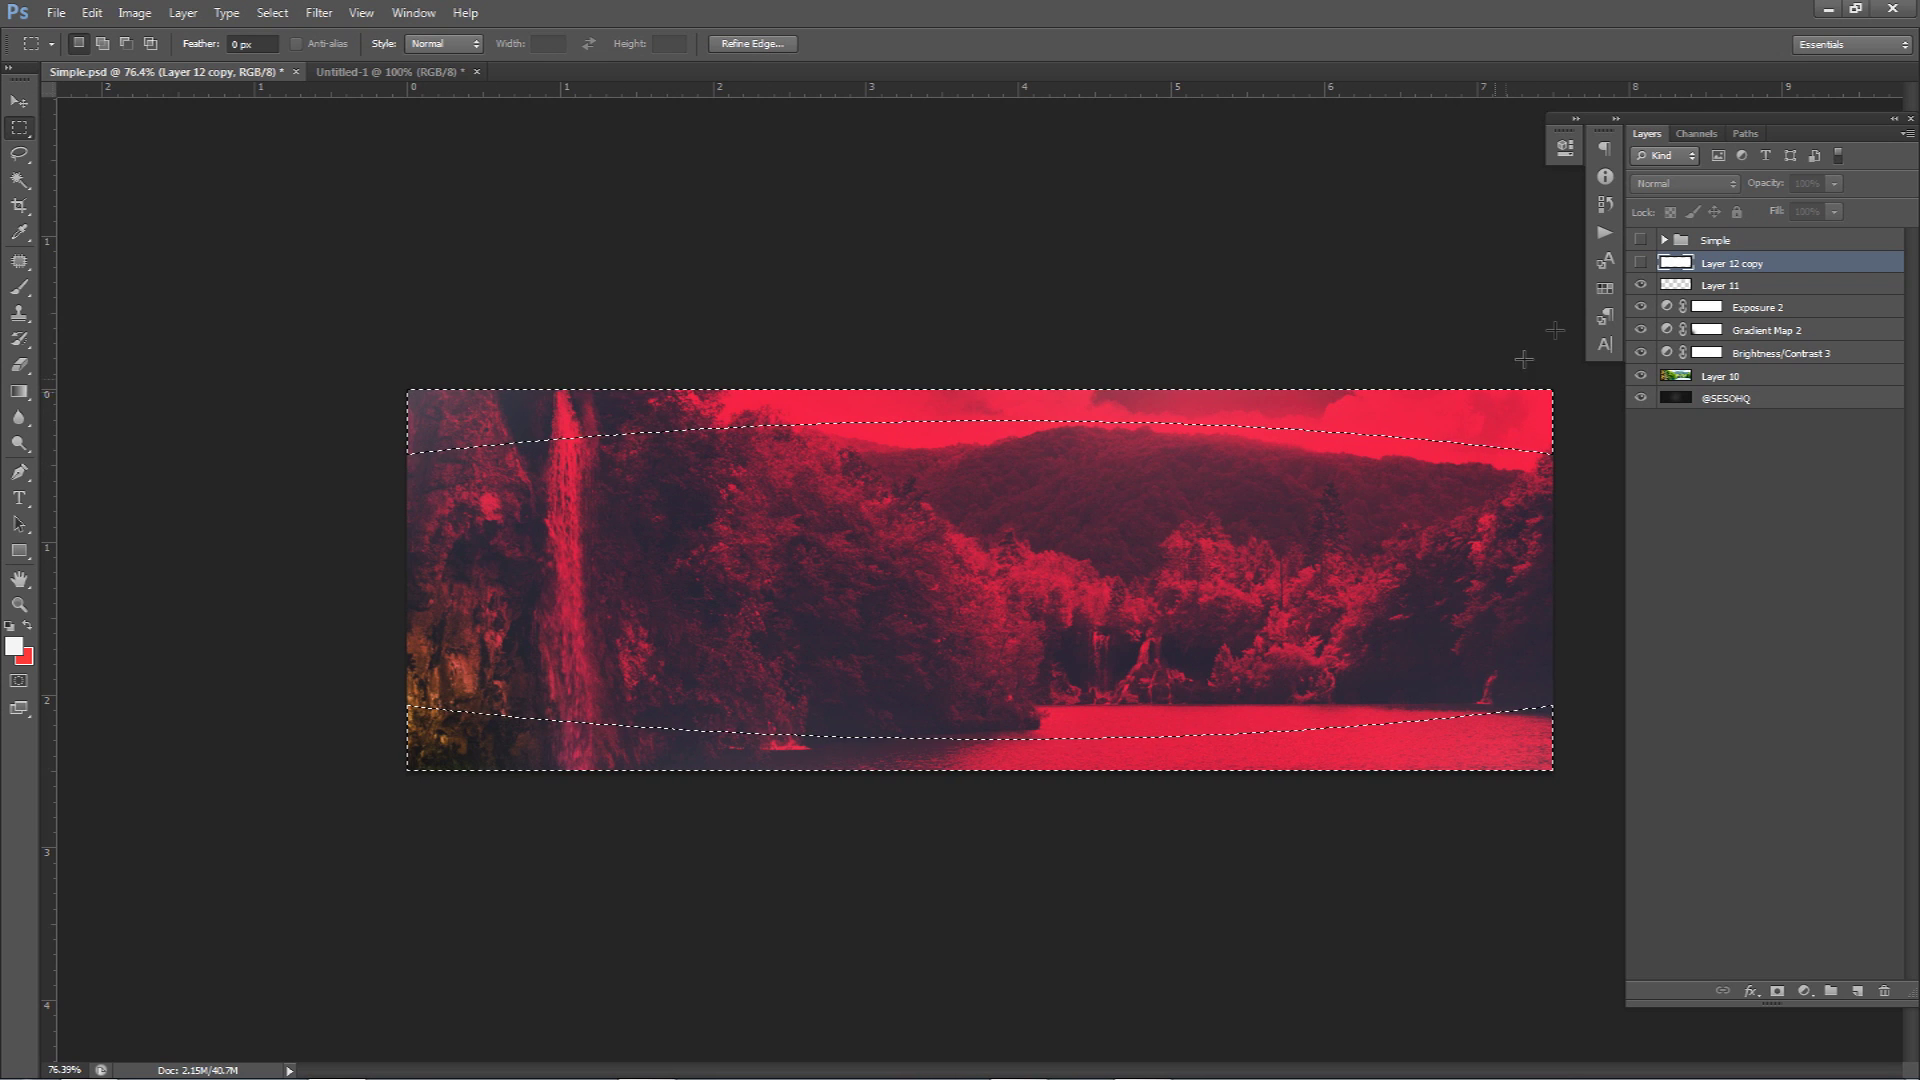
click(1857, 991)
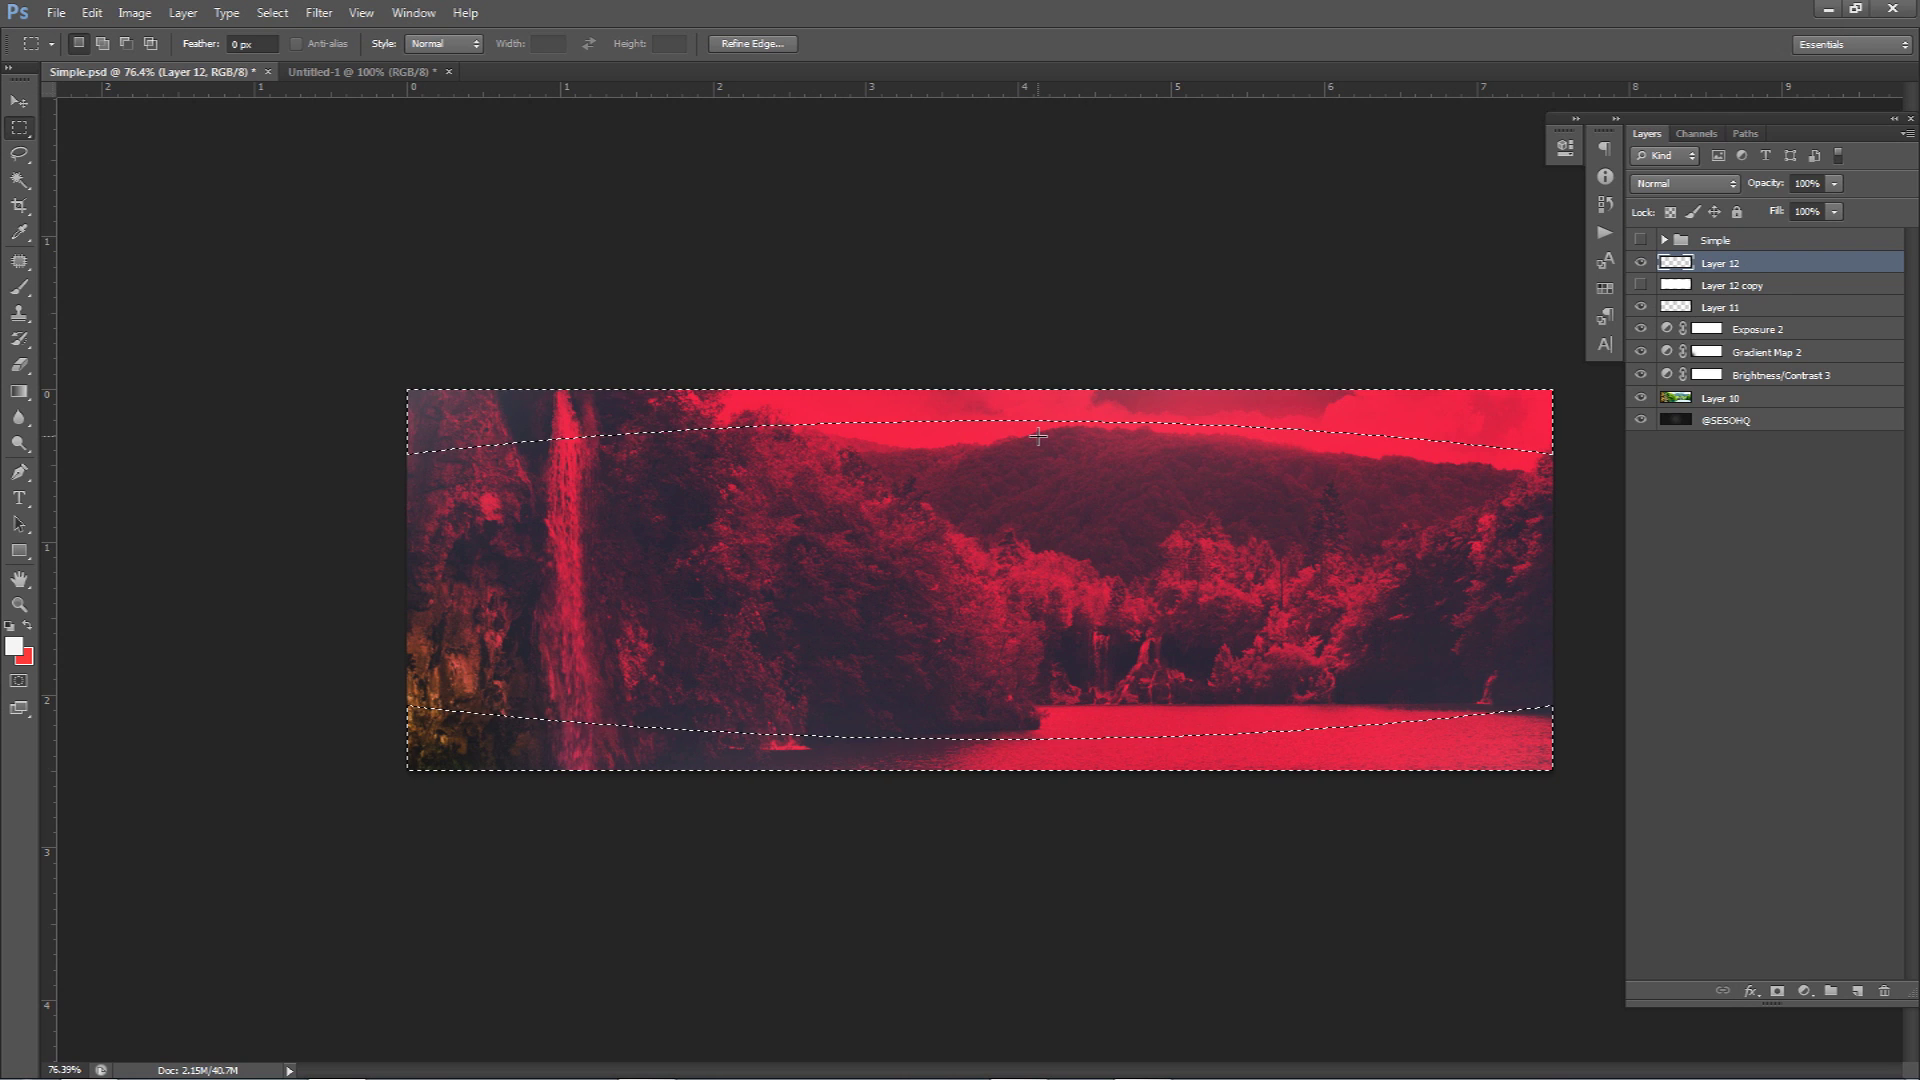
key(alt+BackSpace)
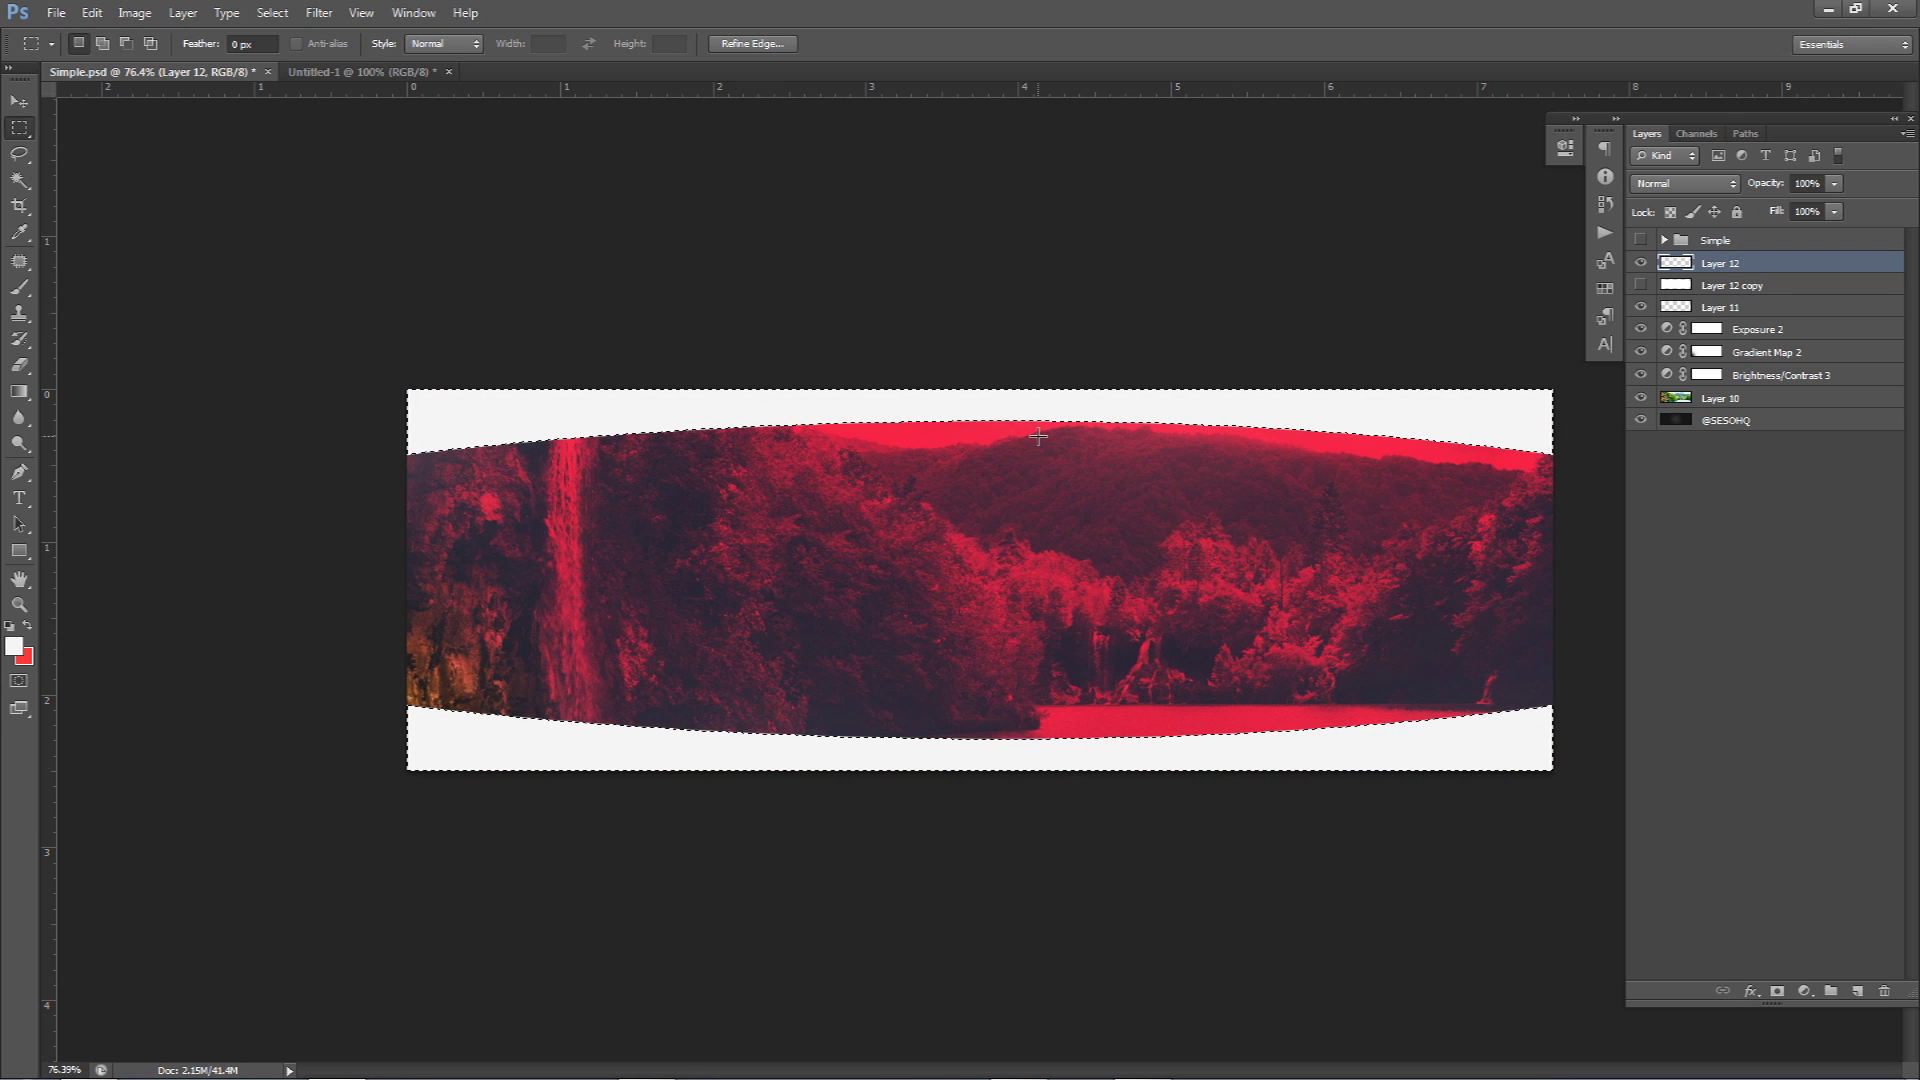
right_click(1038, 436)
click(1074, 727)
click(960, 326)
click(1075, 340)
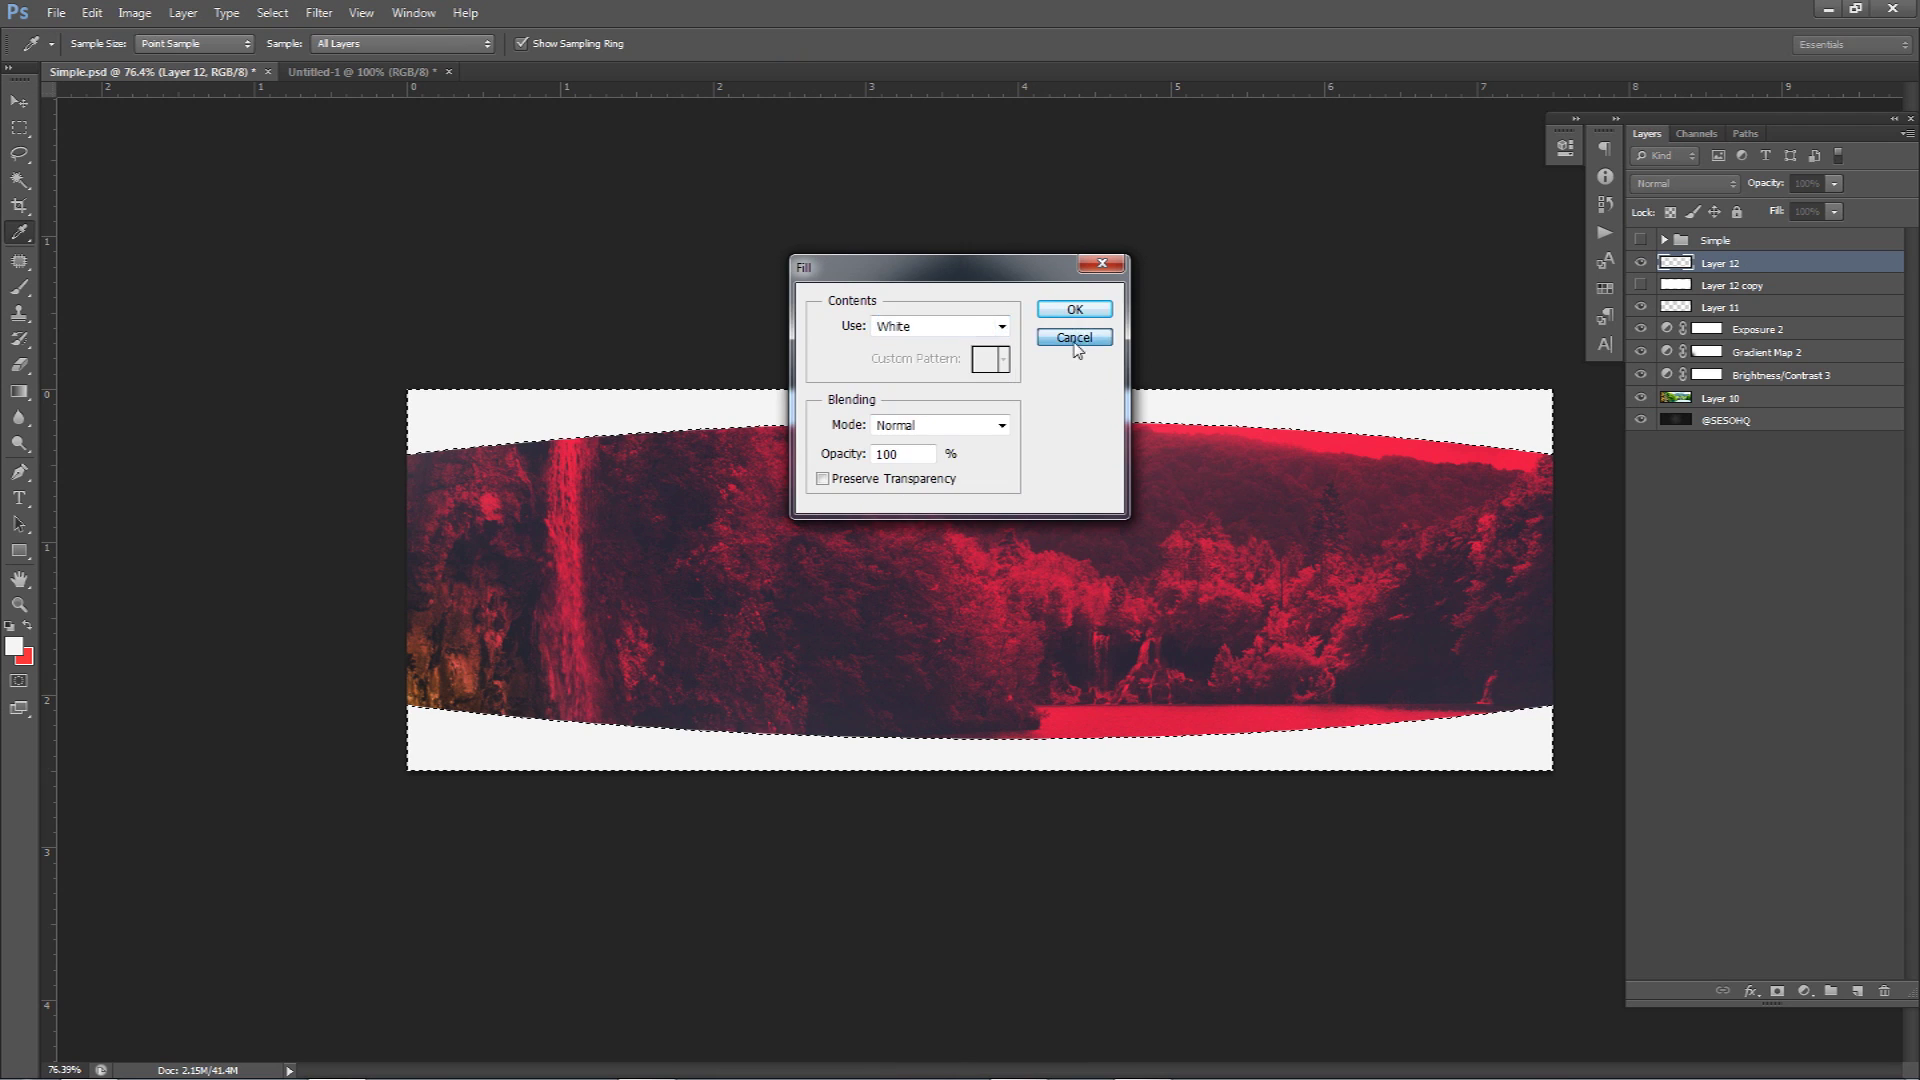
Deselect the filled strips and switch to the Move tool.
key(m)
right_click(1165, 525)
click(1205, 540)
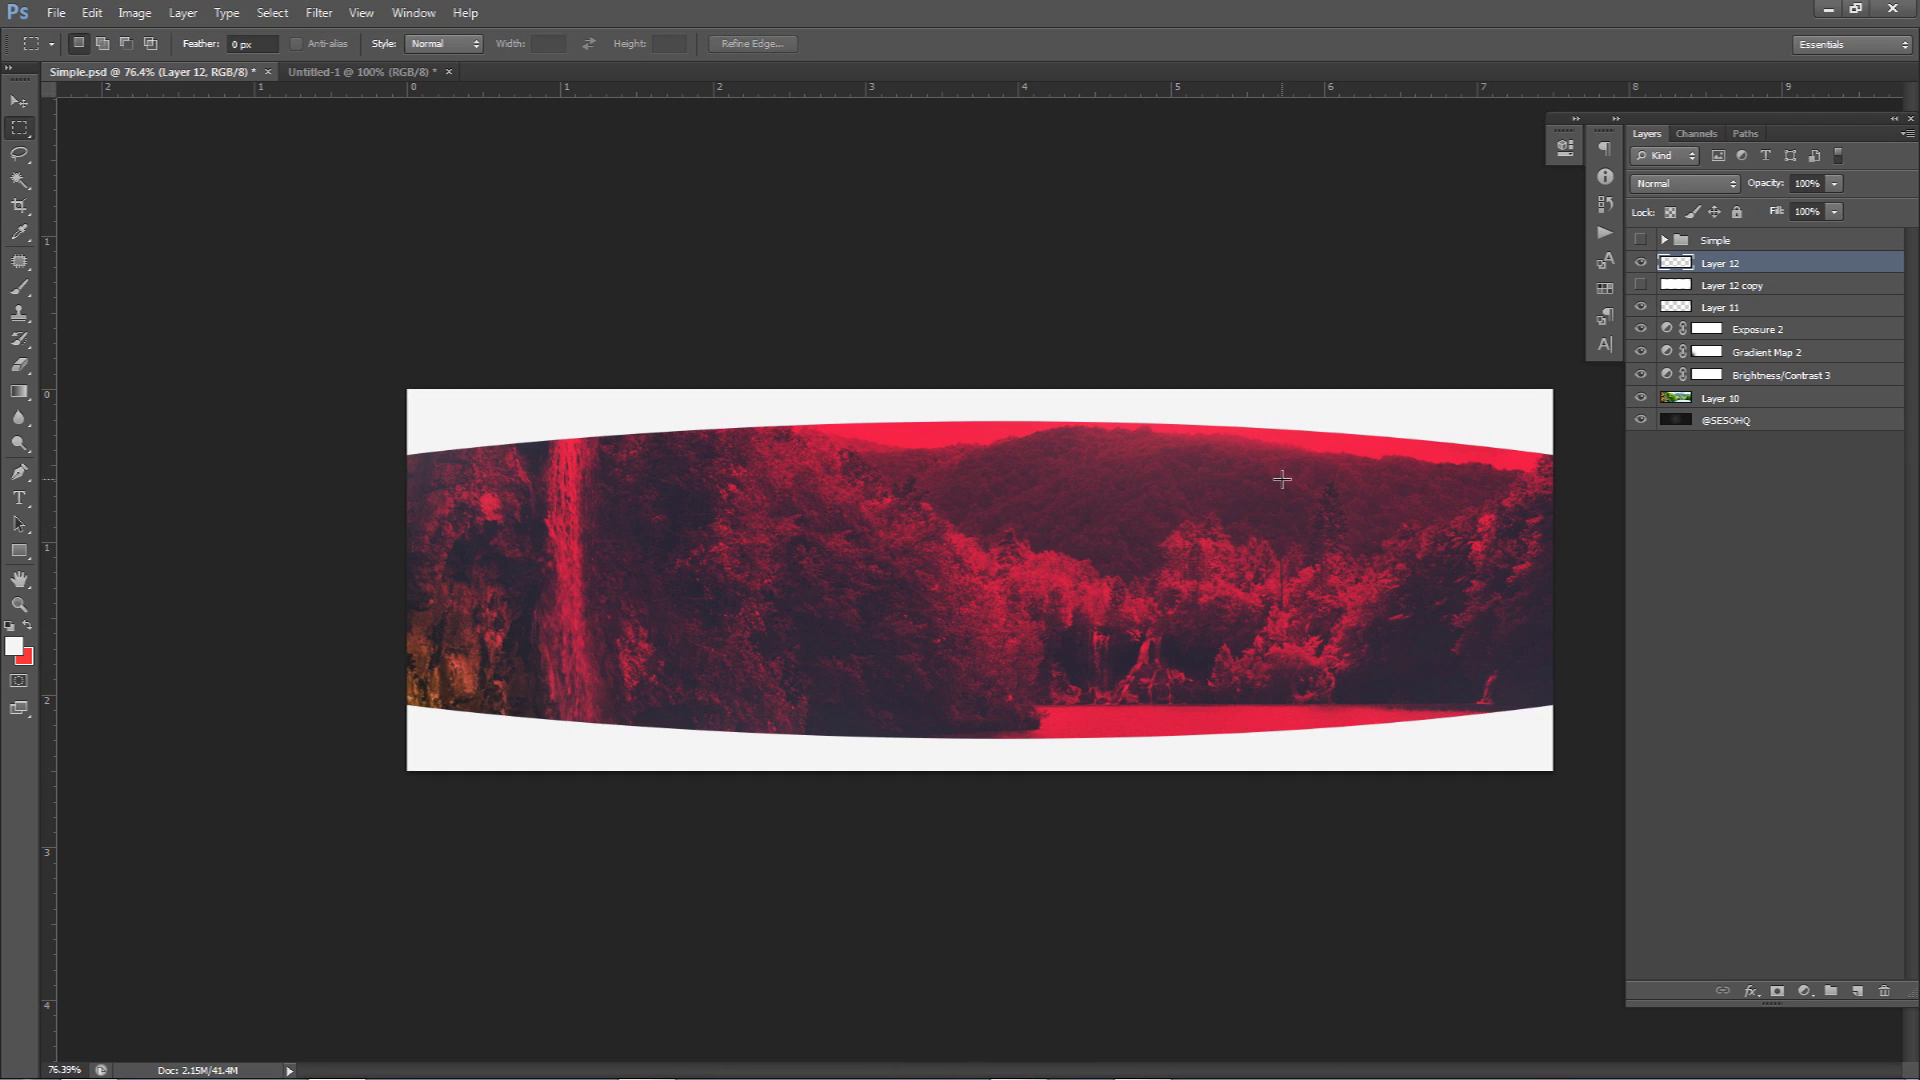
key(v)
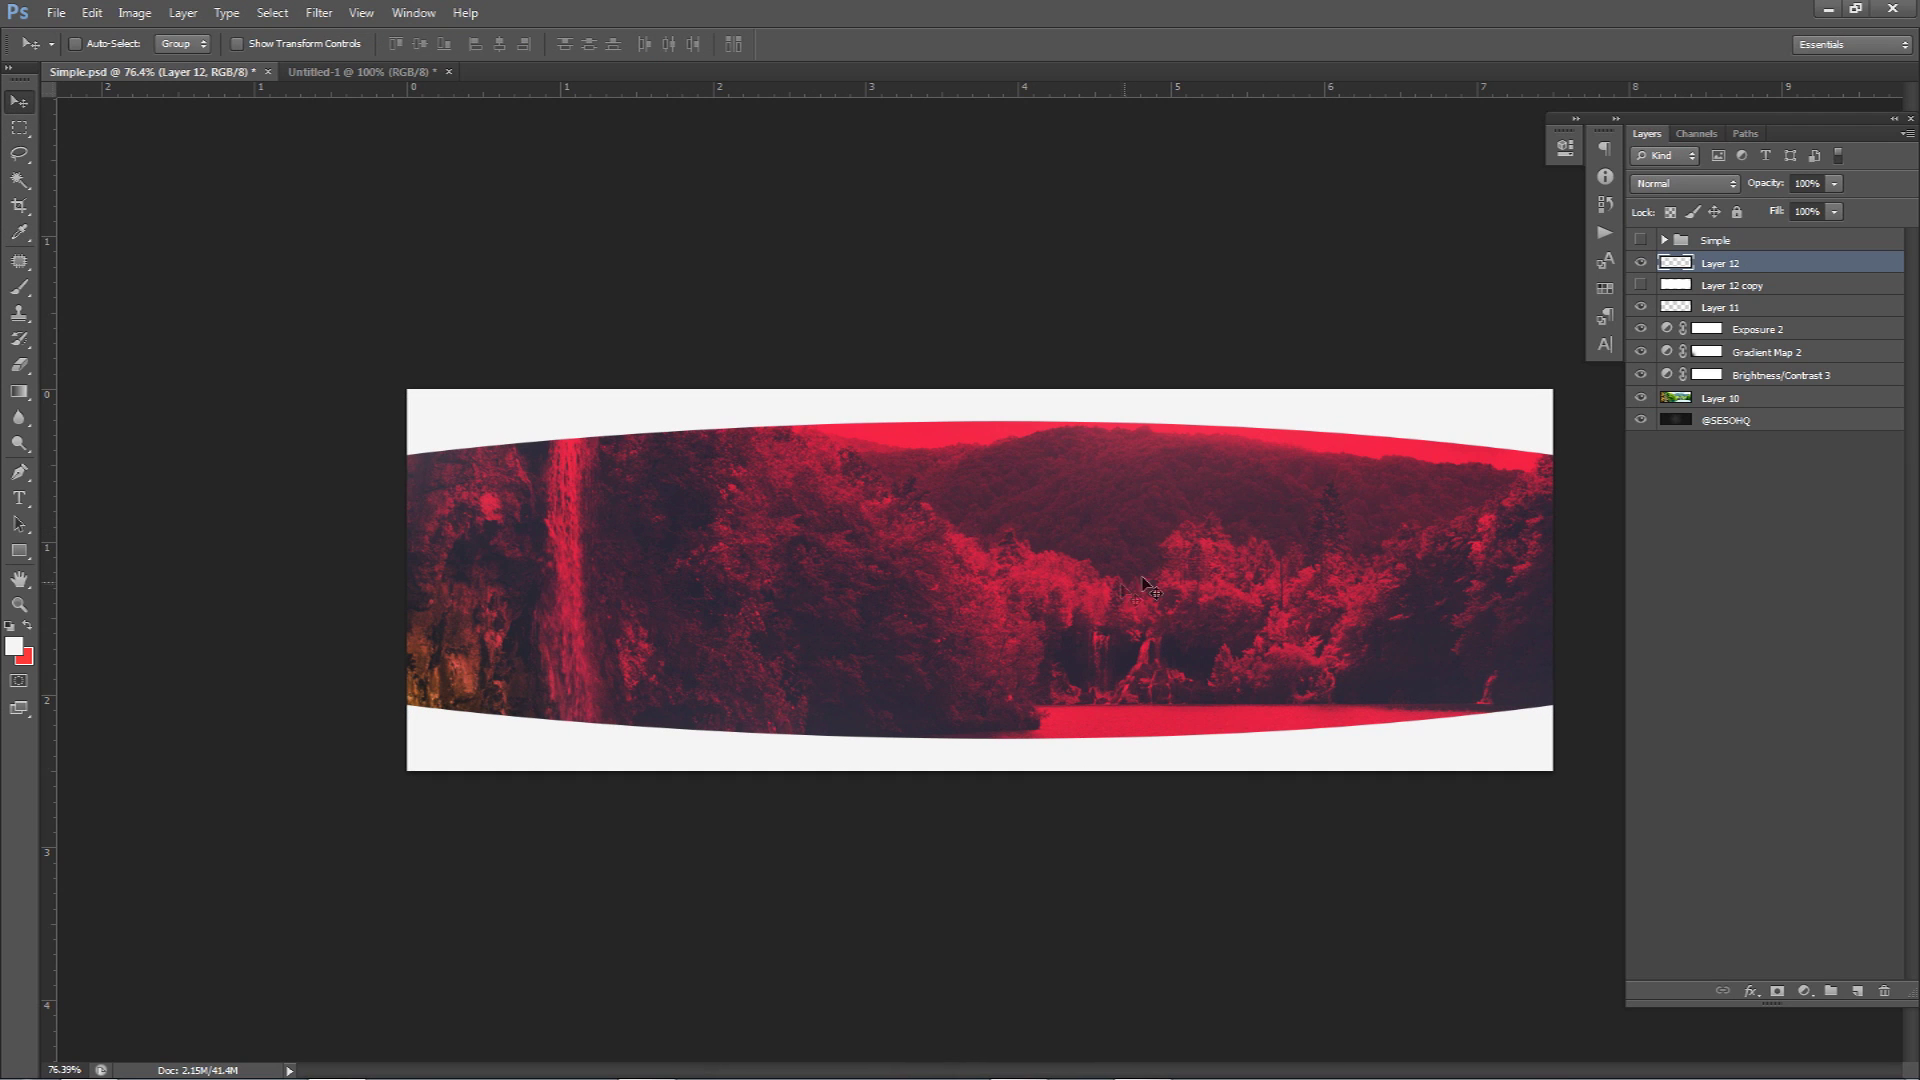
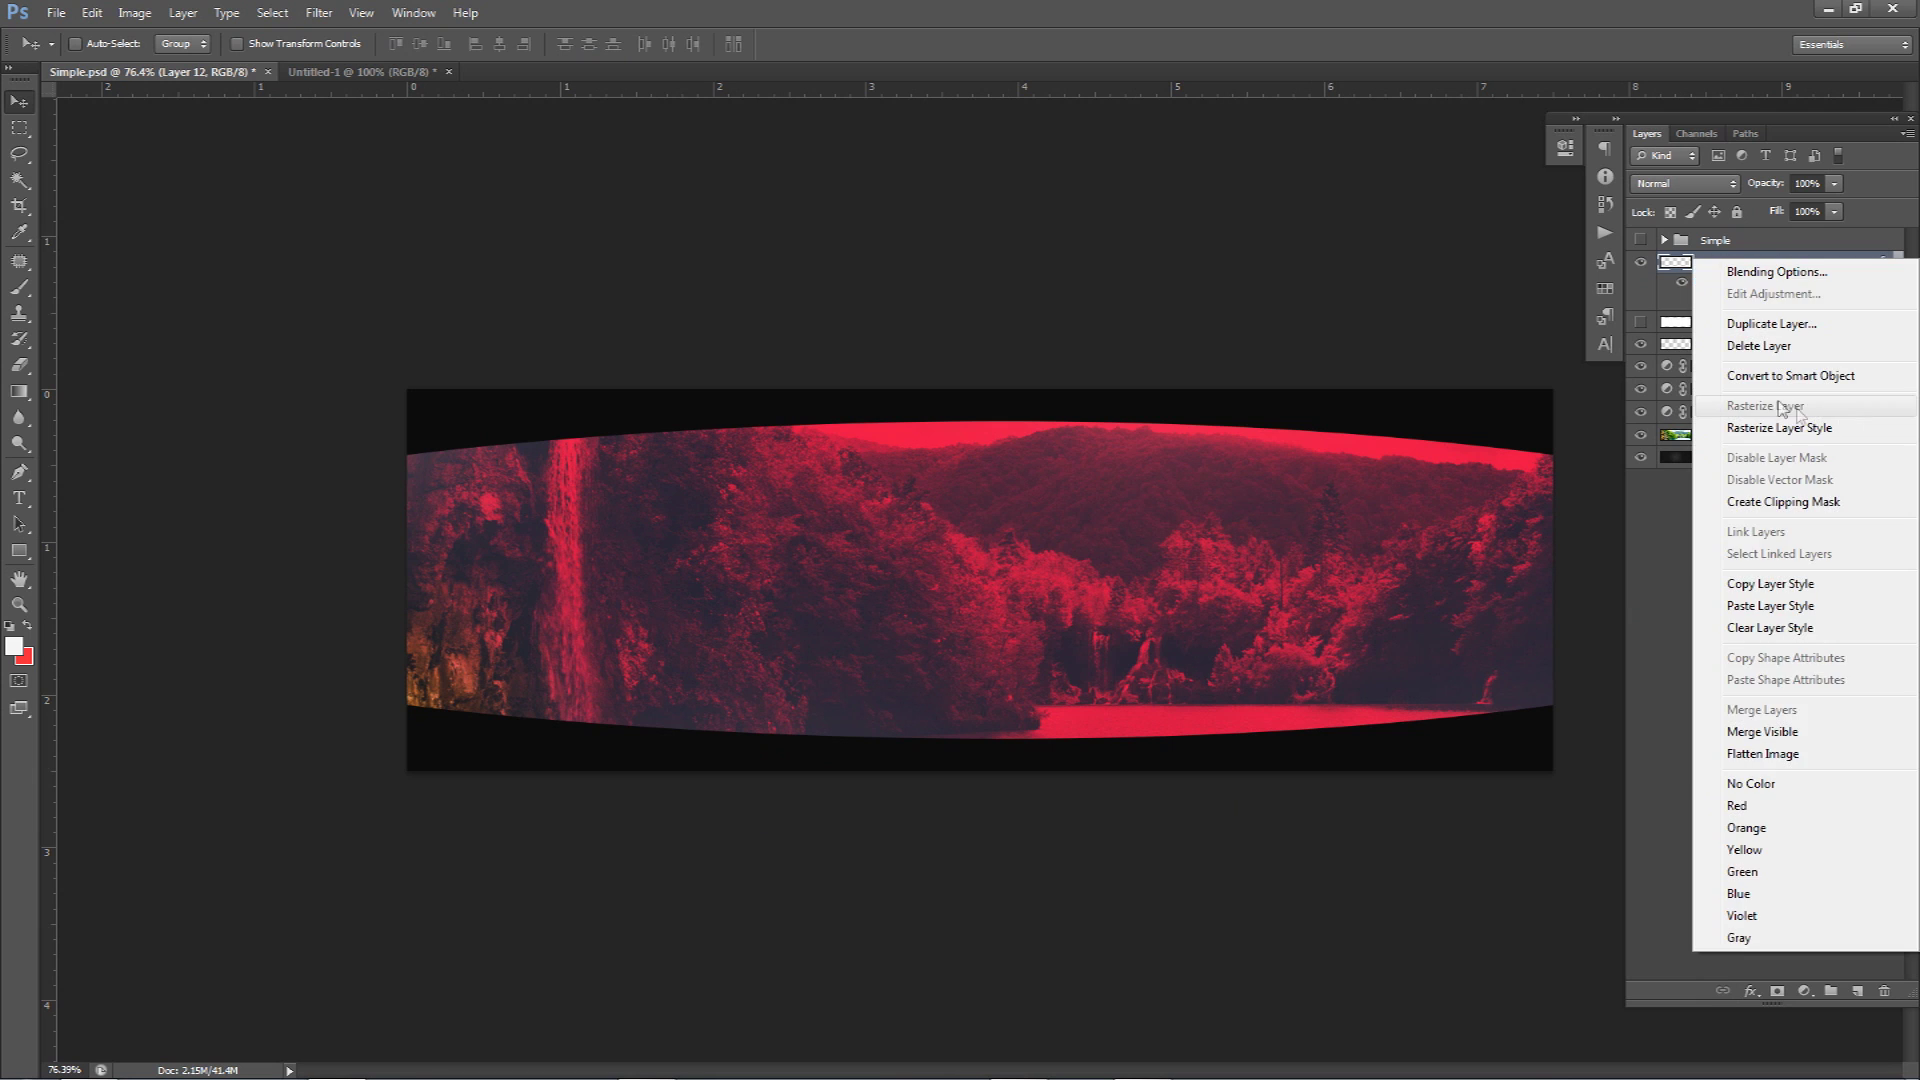
Rasterize the layer style of the black strips on Layer 12 and set the layer's blend mode to Saturation.
click(1740, 428)
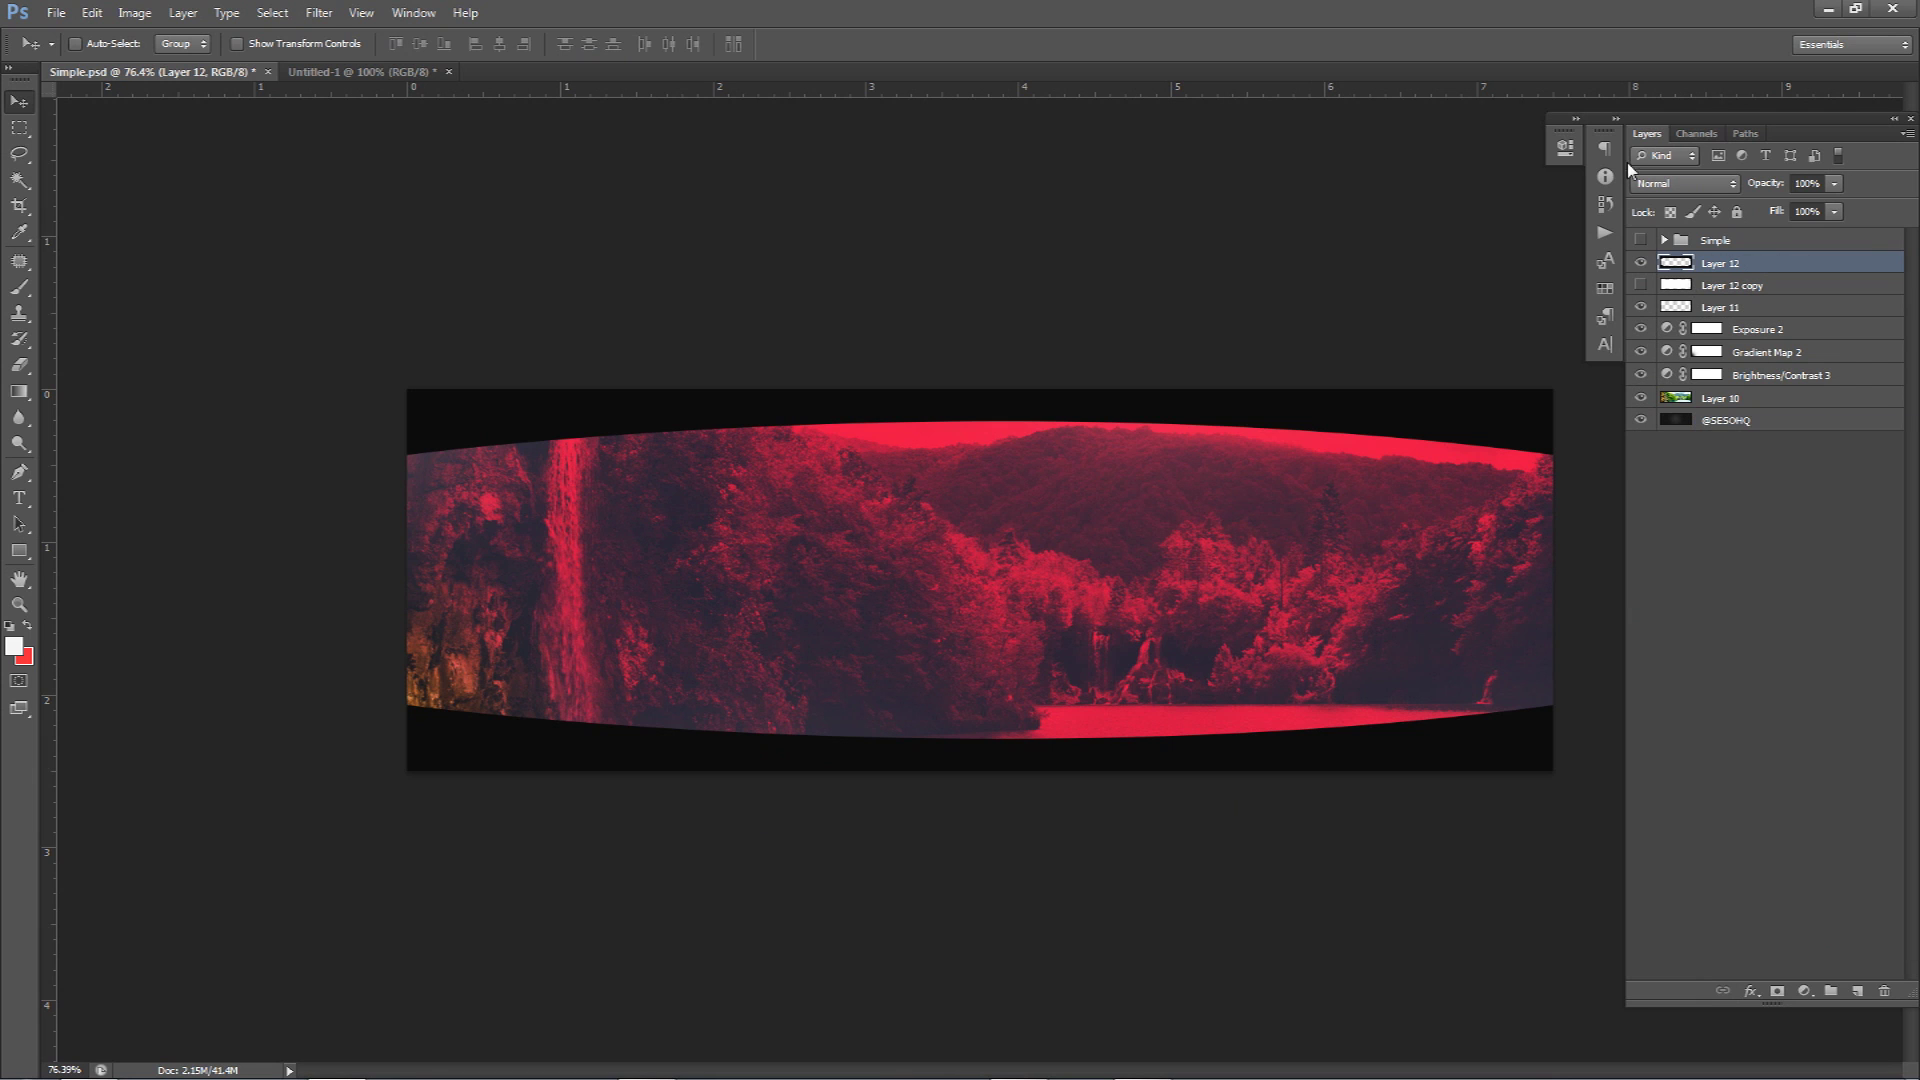
click(1679, 186)
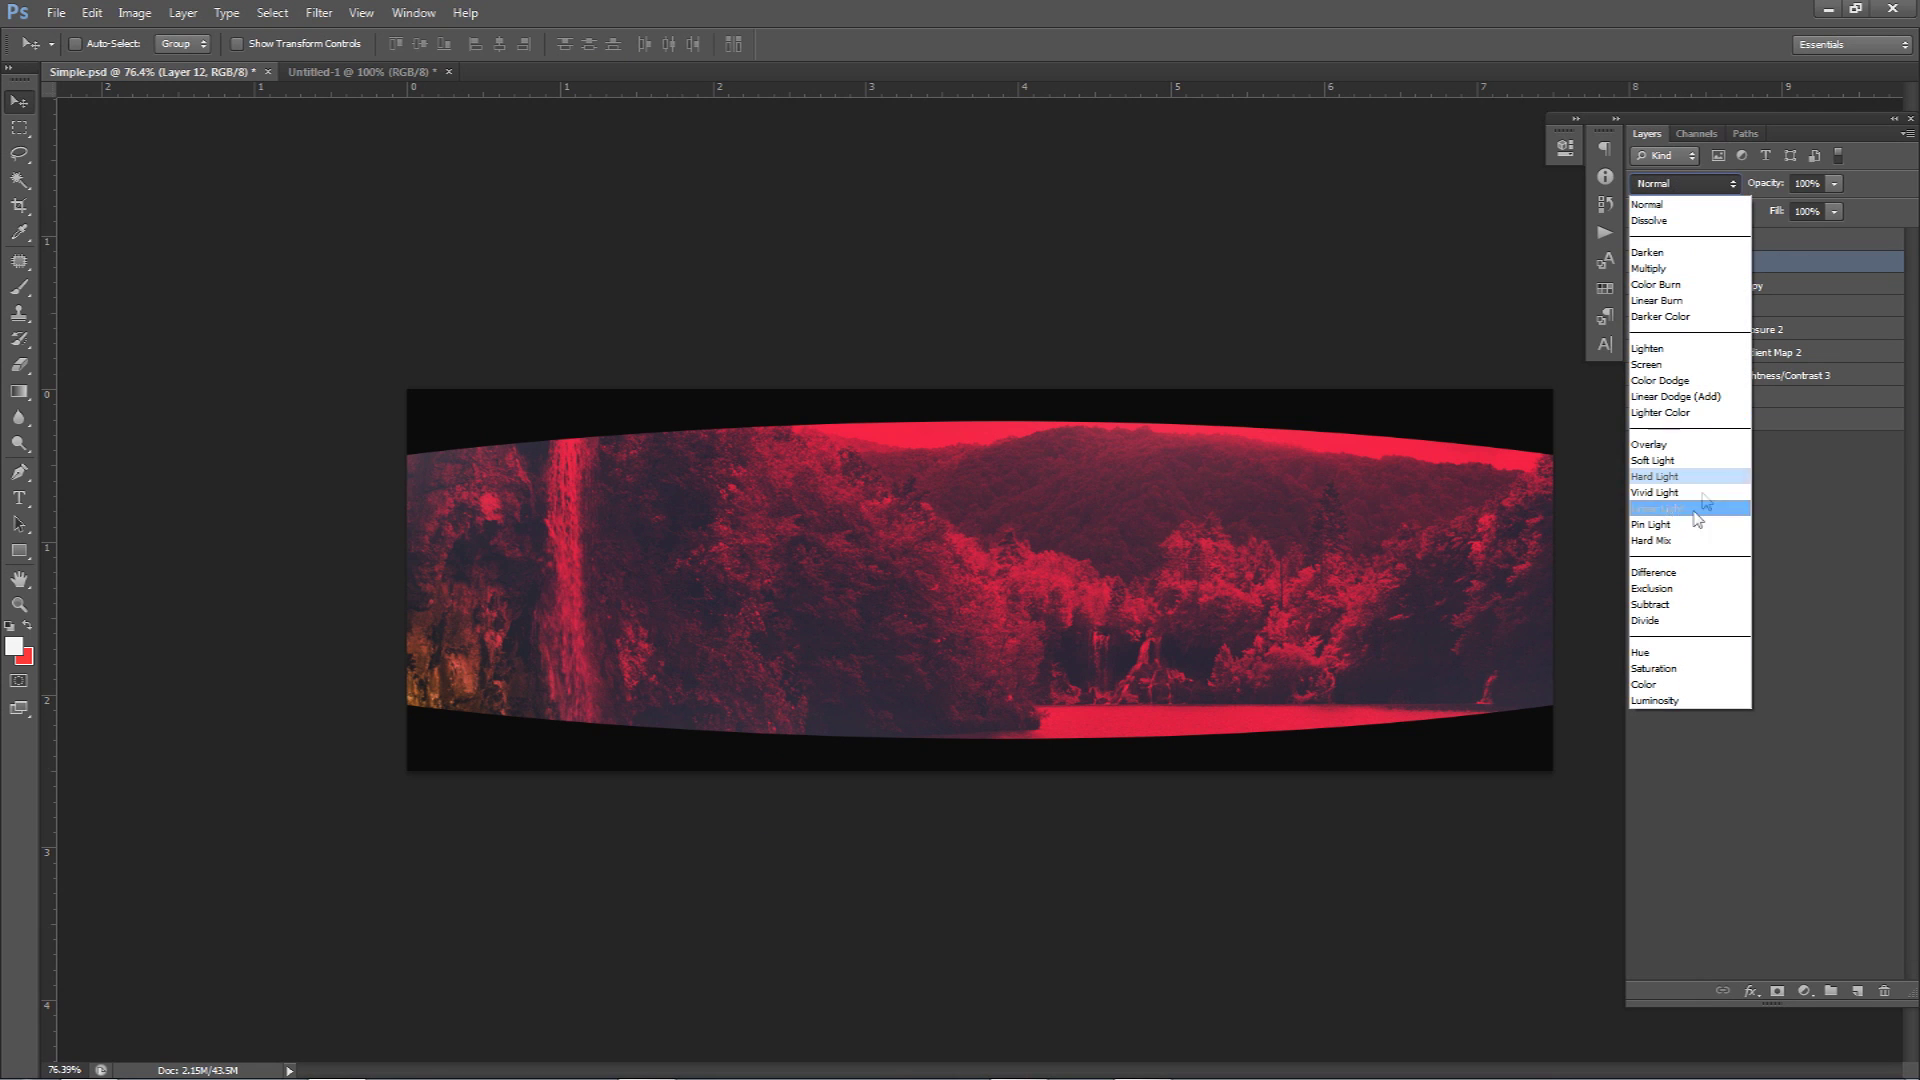
click(1668, 668)
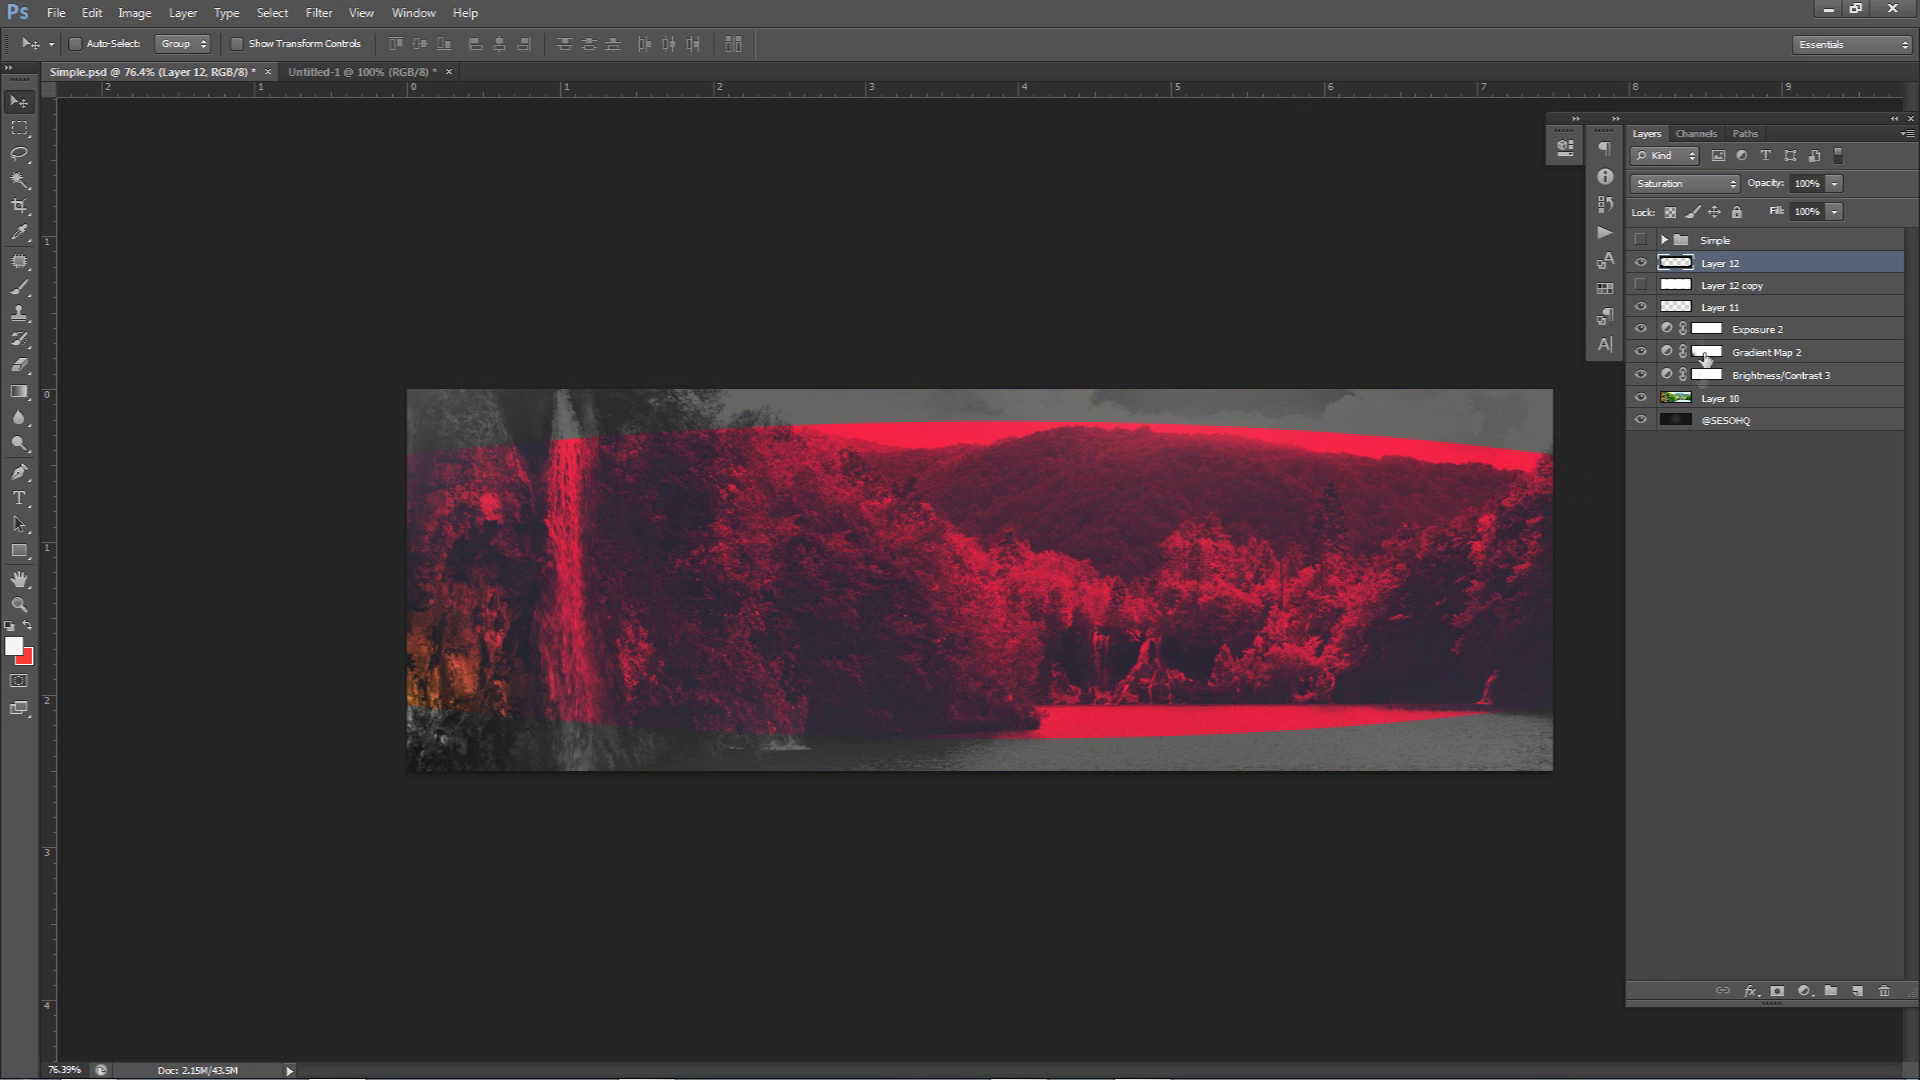
Select the lower part of the banner with the Rectangular Marquee and cut Layer 12's lower strip to a new layer.
key(m)
drag(398, 643, 1739, 870)
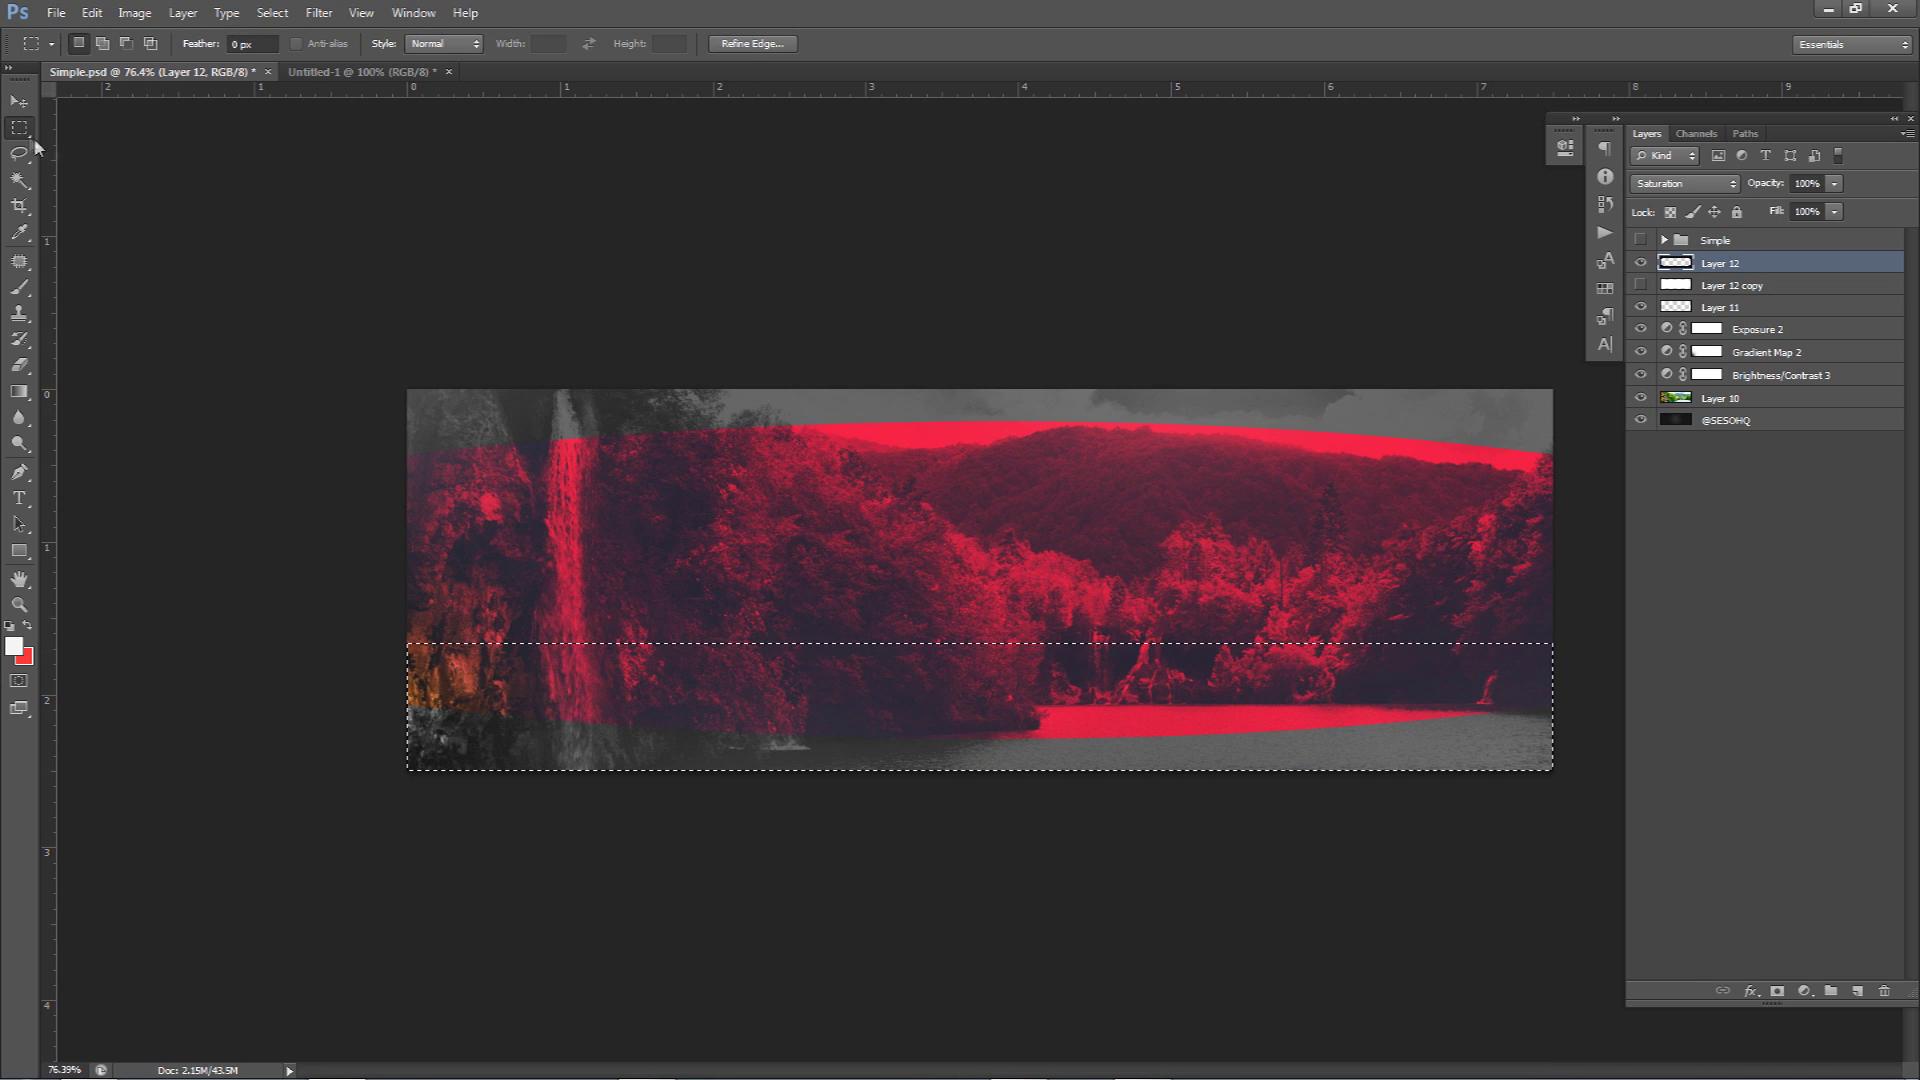
right_click(20, 138)
click(69, 130)
right_click(1219, 614)
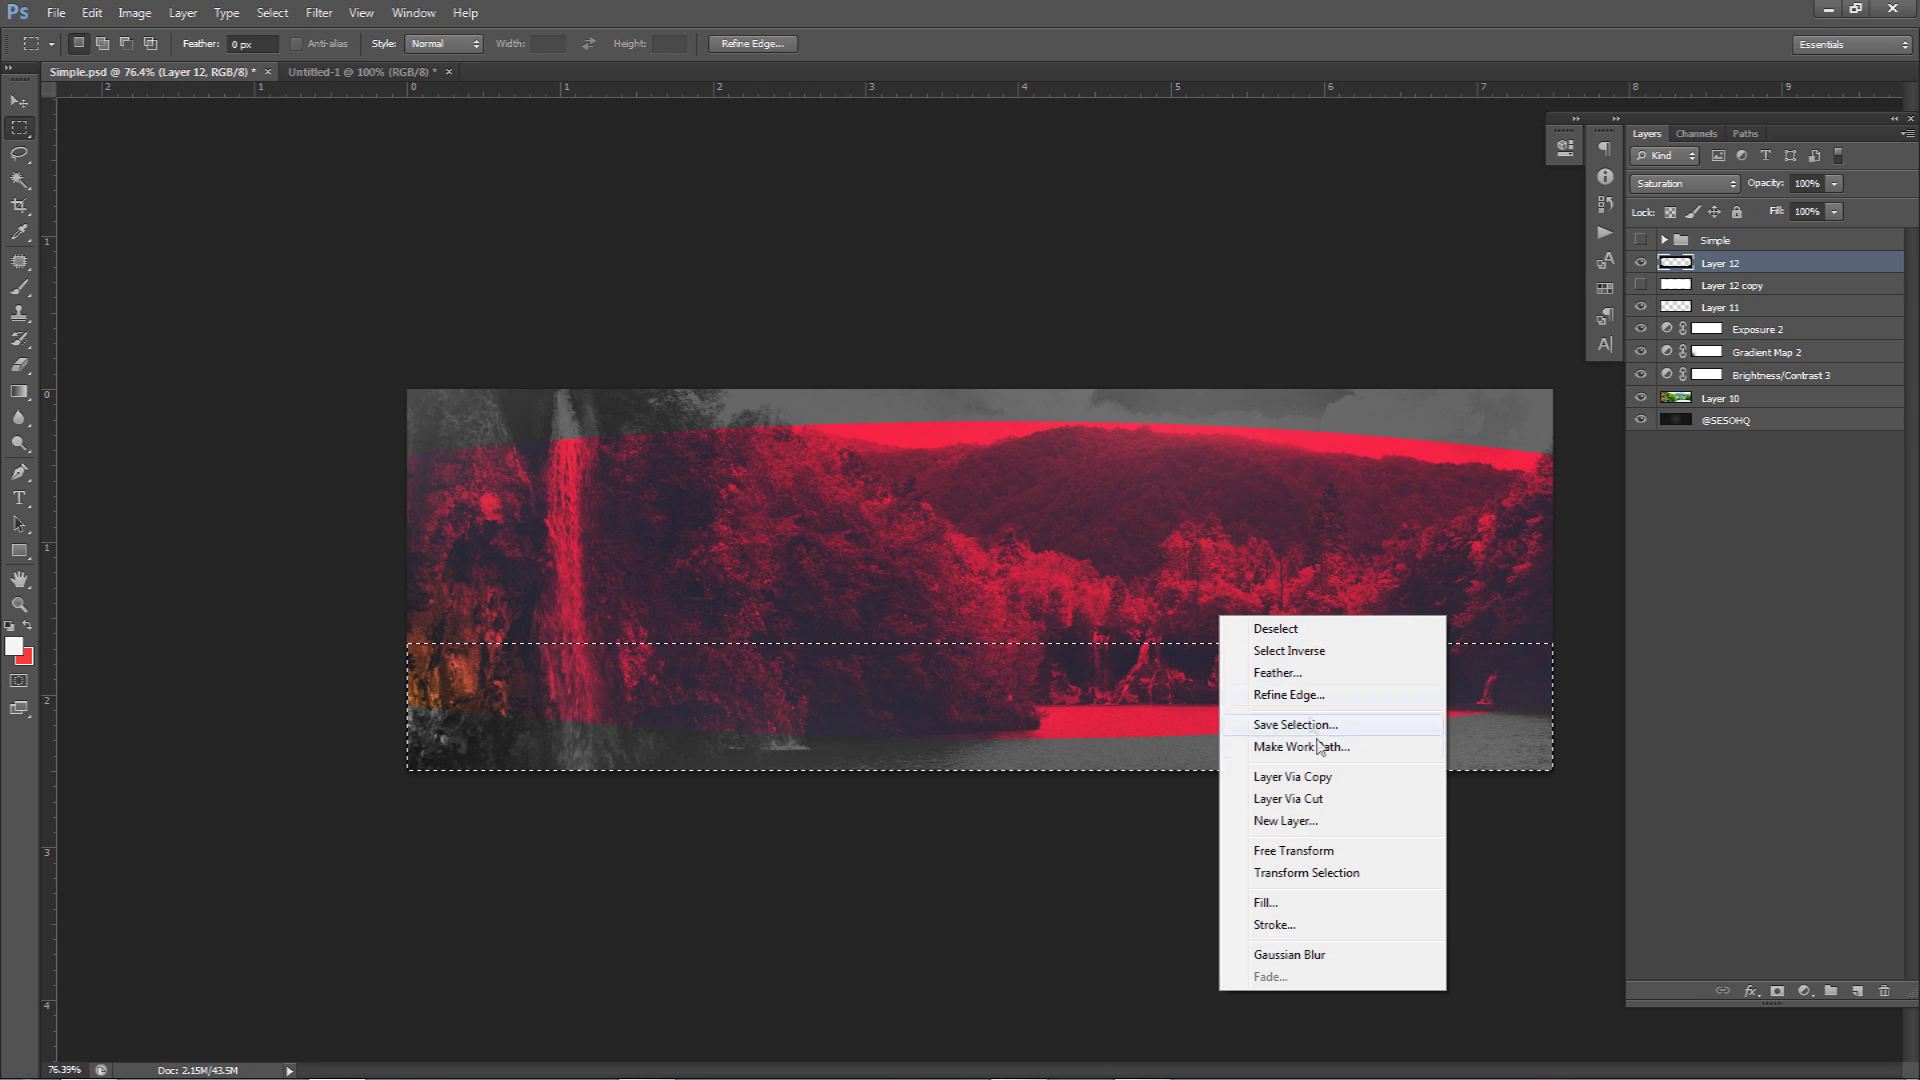
click(1317, 808)
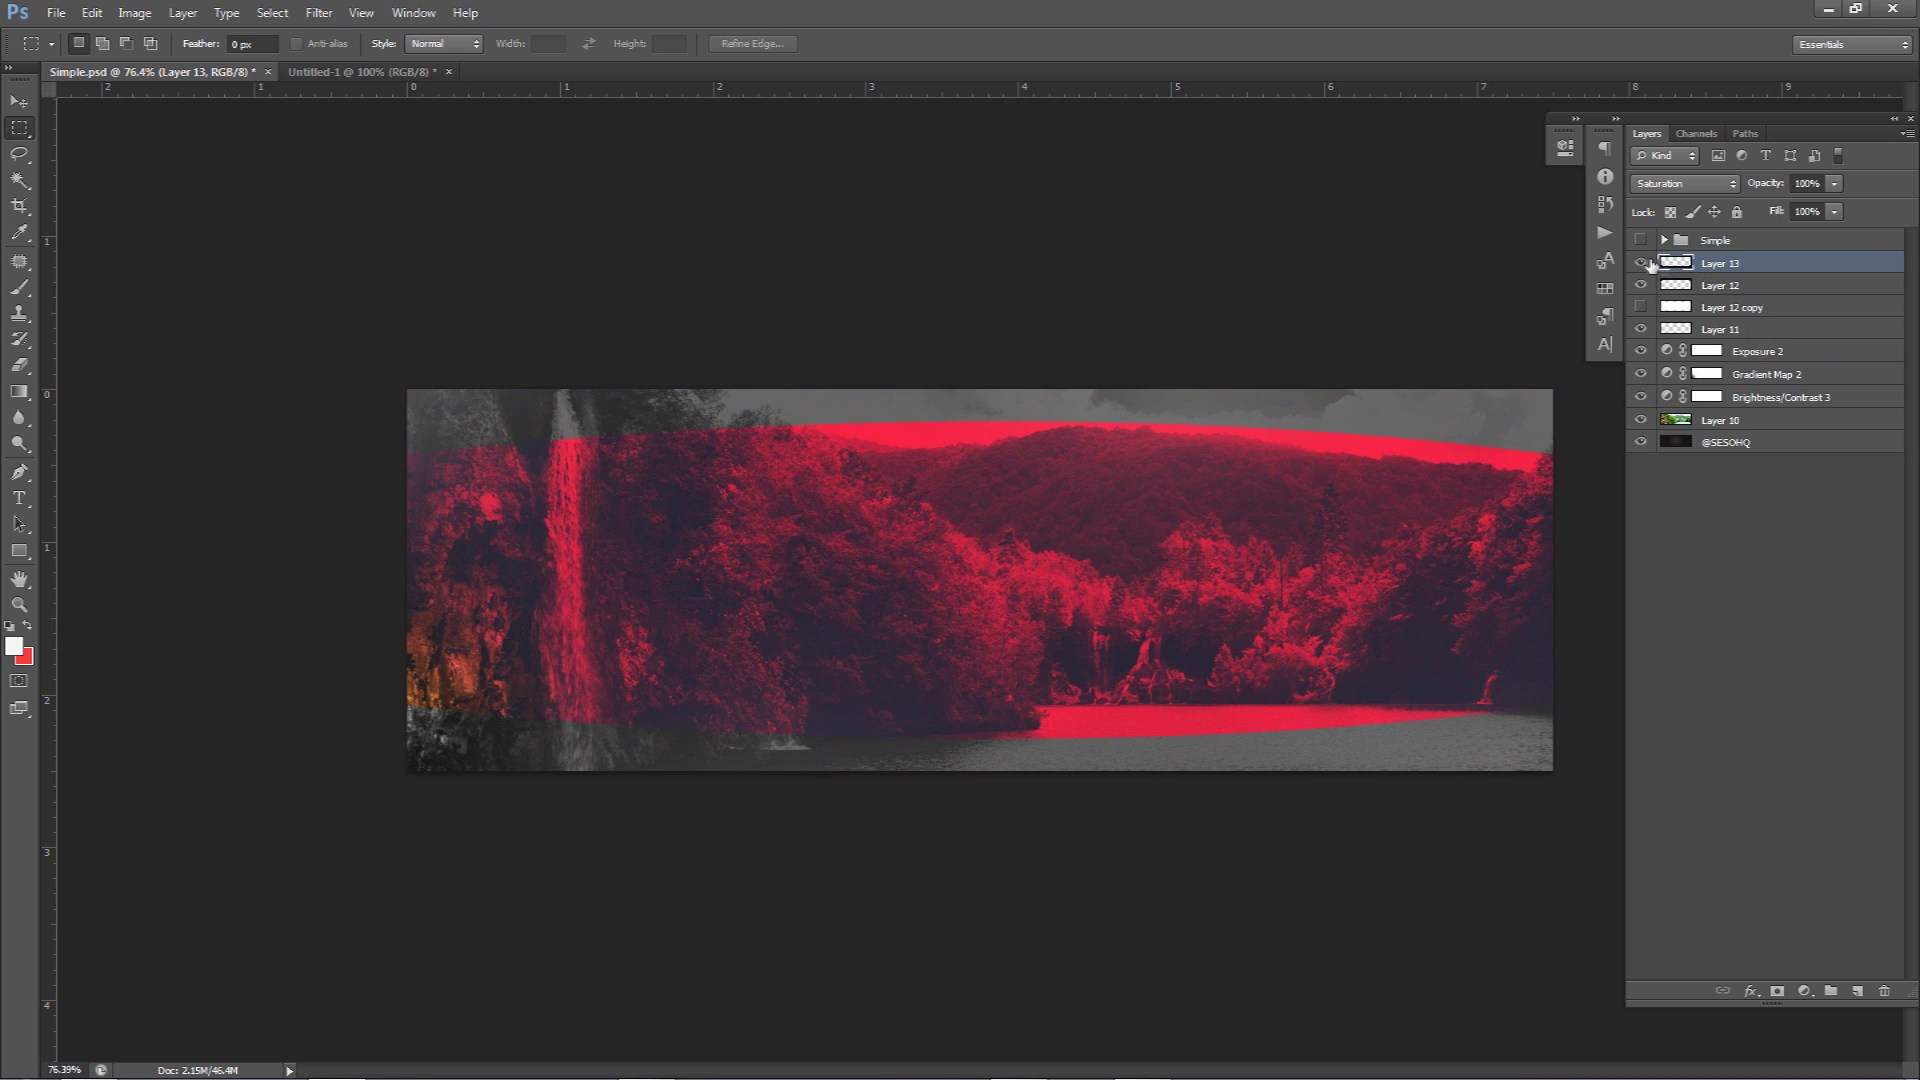
Rename the lower strip's layer as bttom and the upper strip's layer as top.
double_click(1722, 263)
text(bttom)
key(Return)
key(v)
double_click(1730, 287)
text(top)
key(Return)
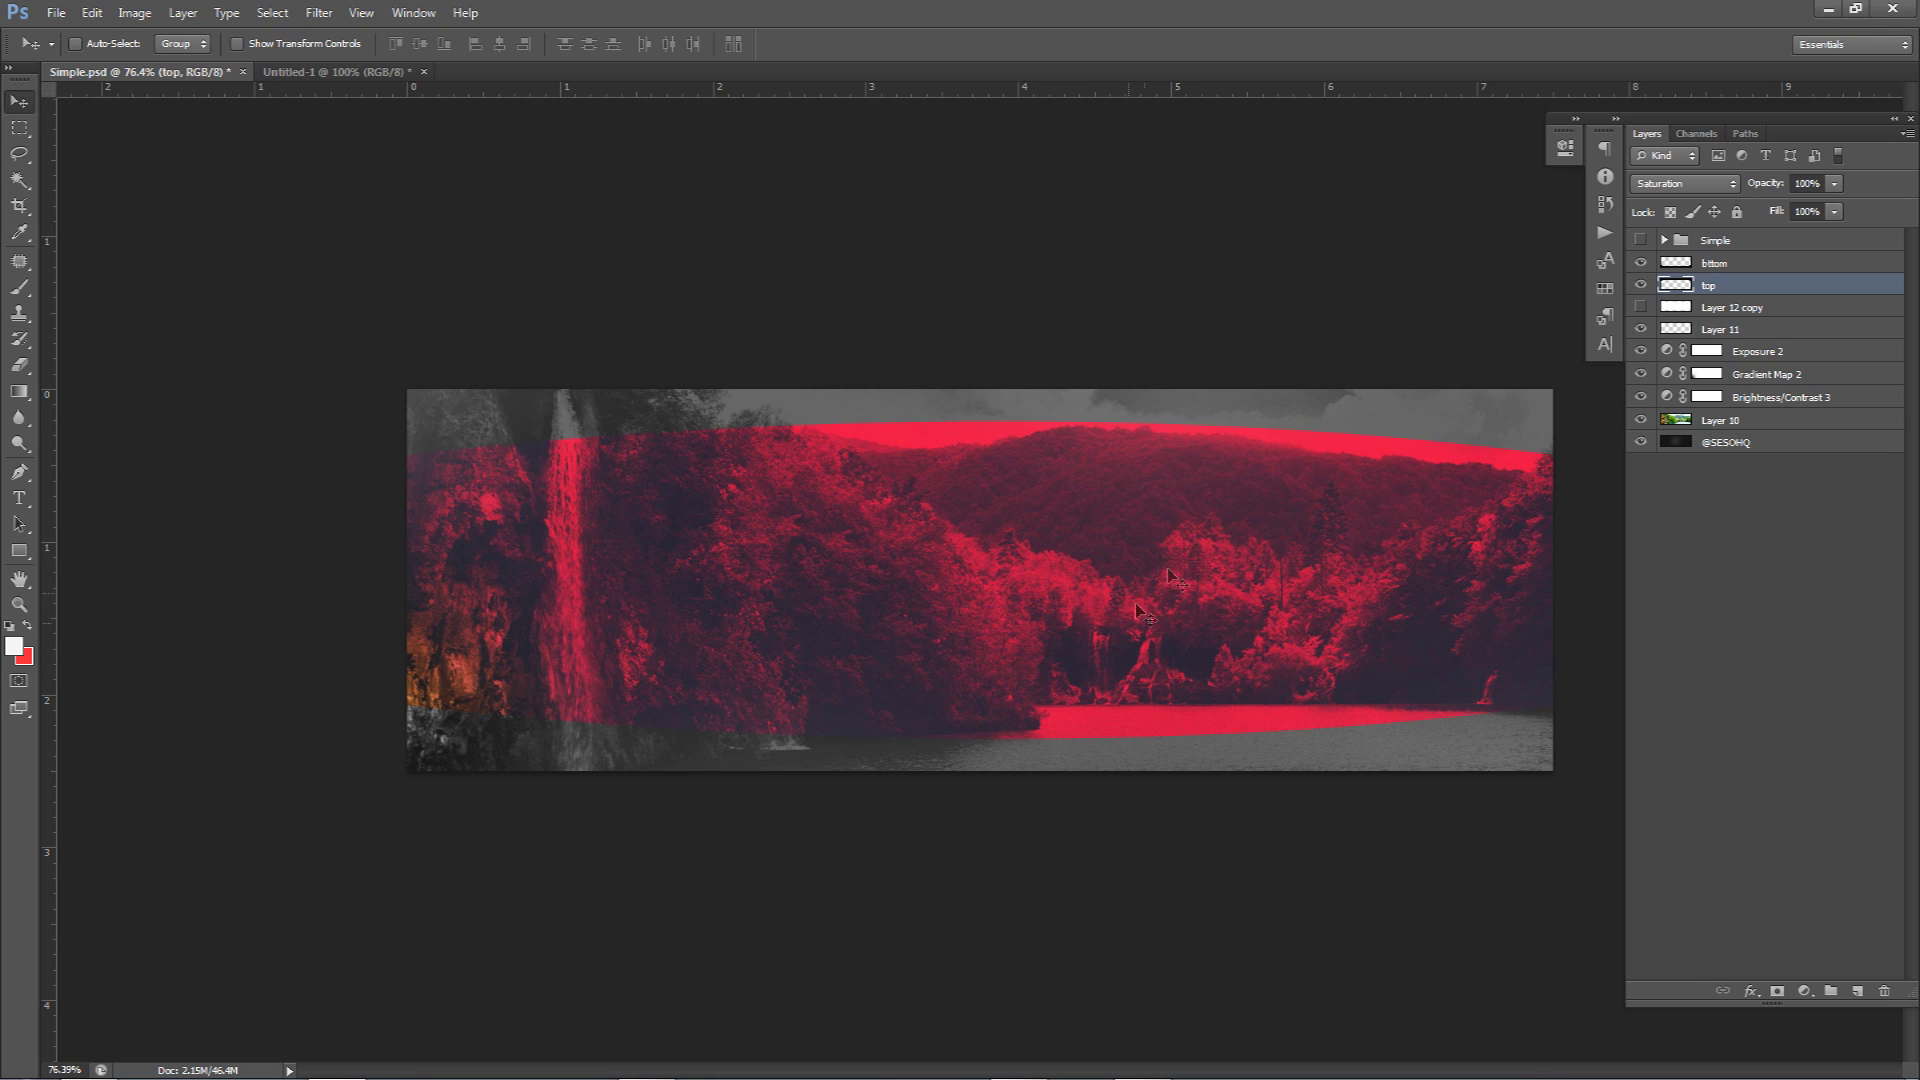
Rename the white shape's layer, Layer 12 copy, as Middle and leave it hidden.
click(1638, 306)
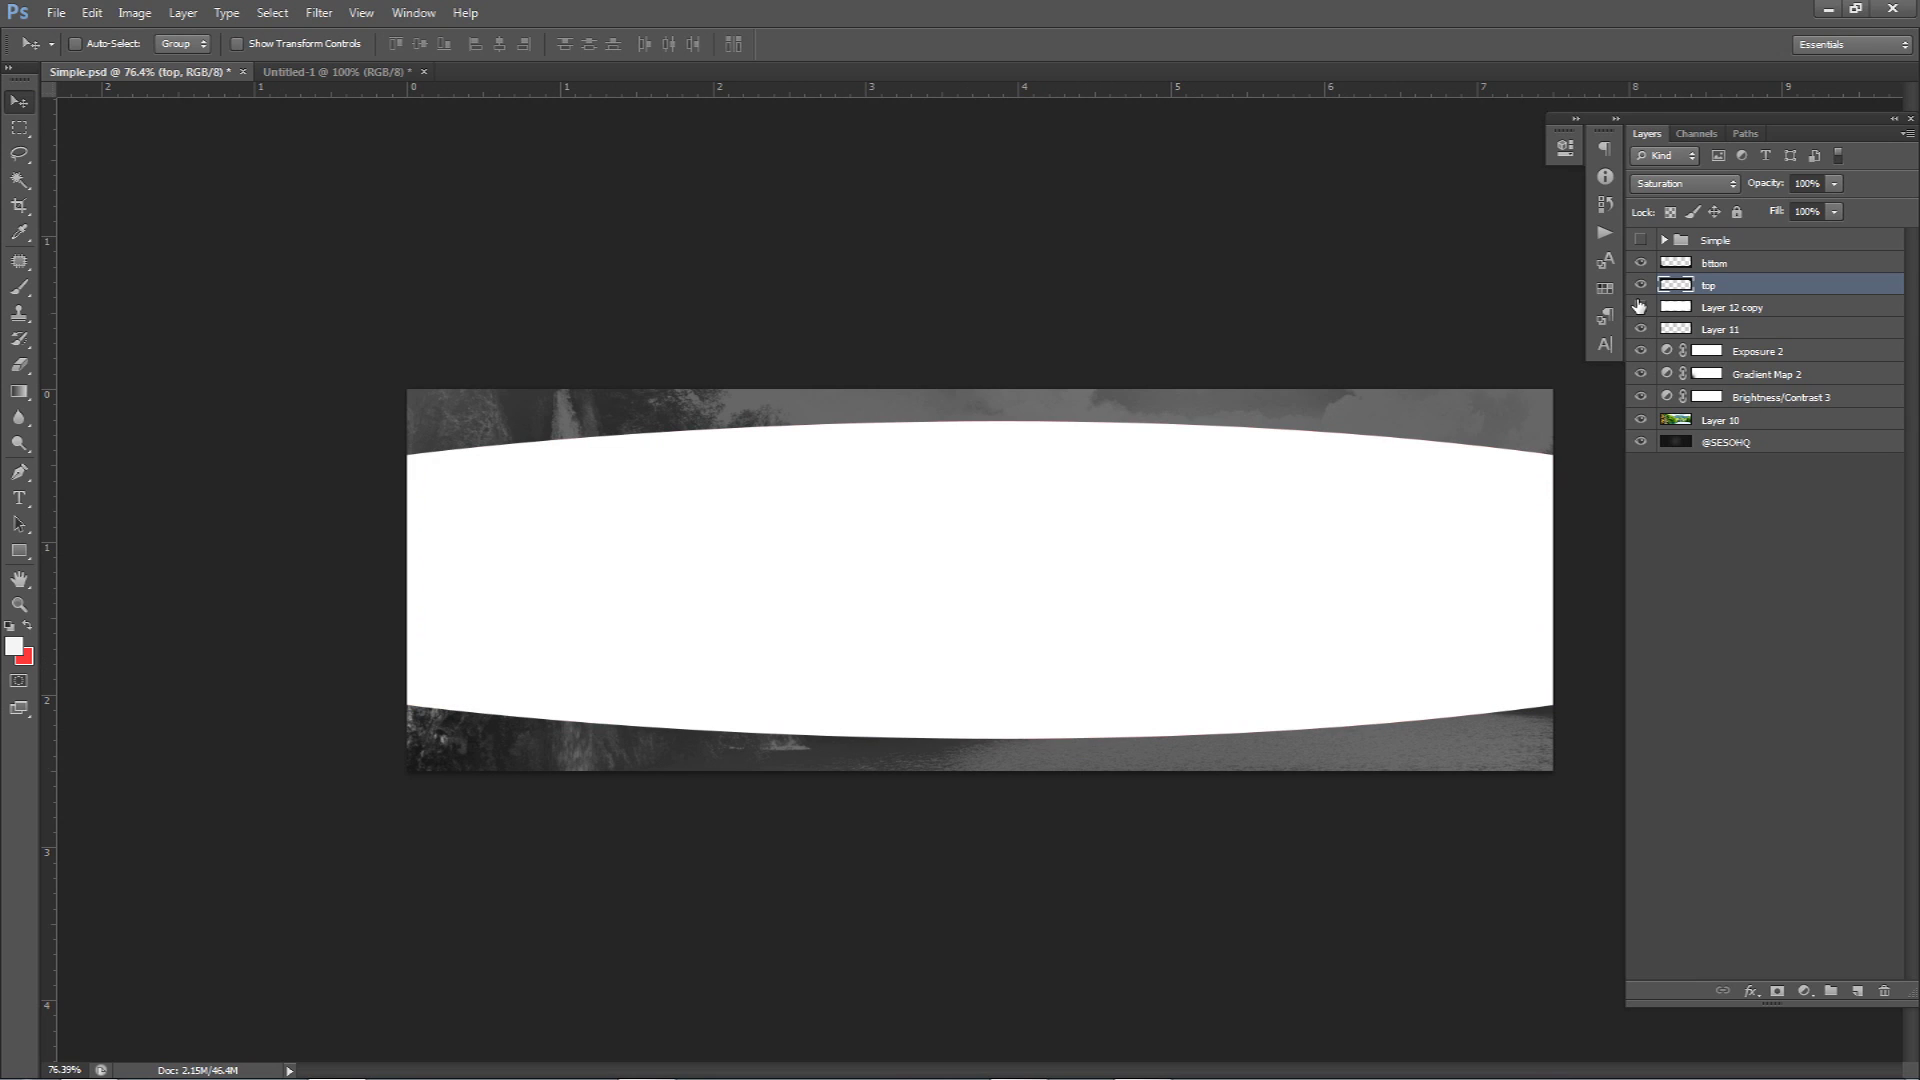
click(1638, 306)
click(1638, 306)
double_click(1721, 307)
text(Middle)
key(Return)
click(1641, 307)
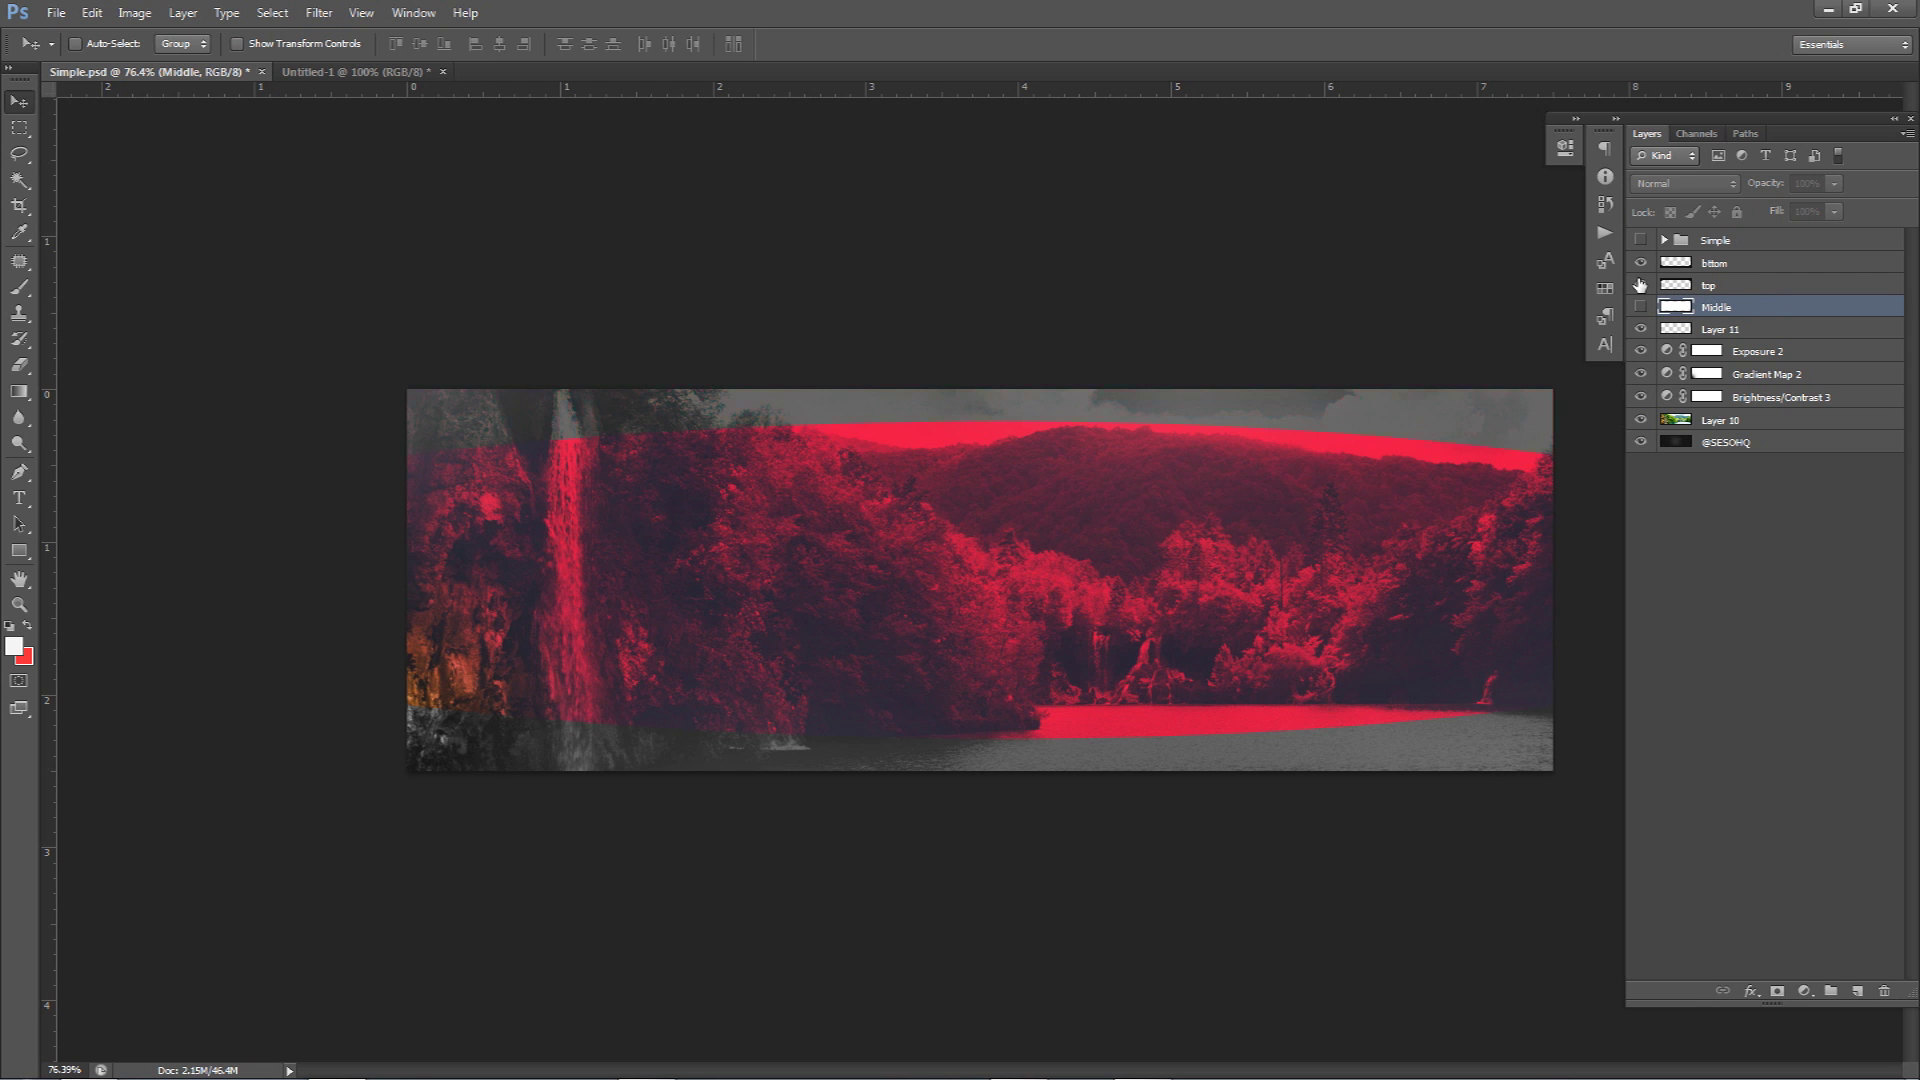
Add an Inner Shadow to the bttom layer with Use Global Light off and the angle at 90°.
click(1747, 264)
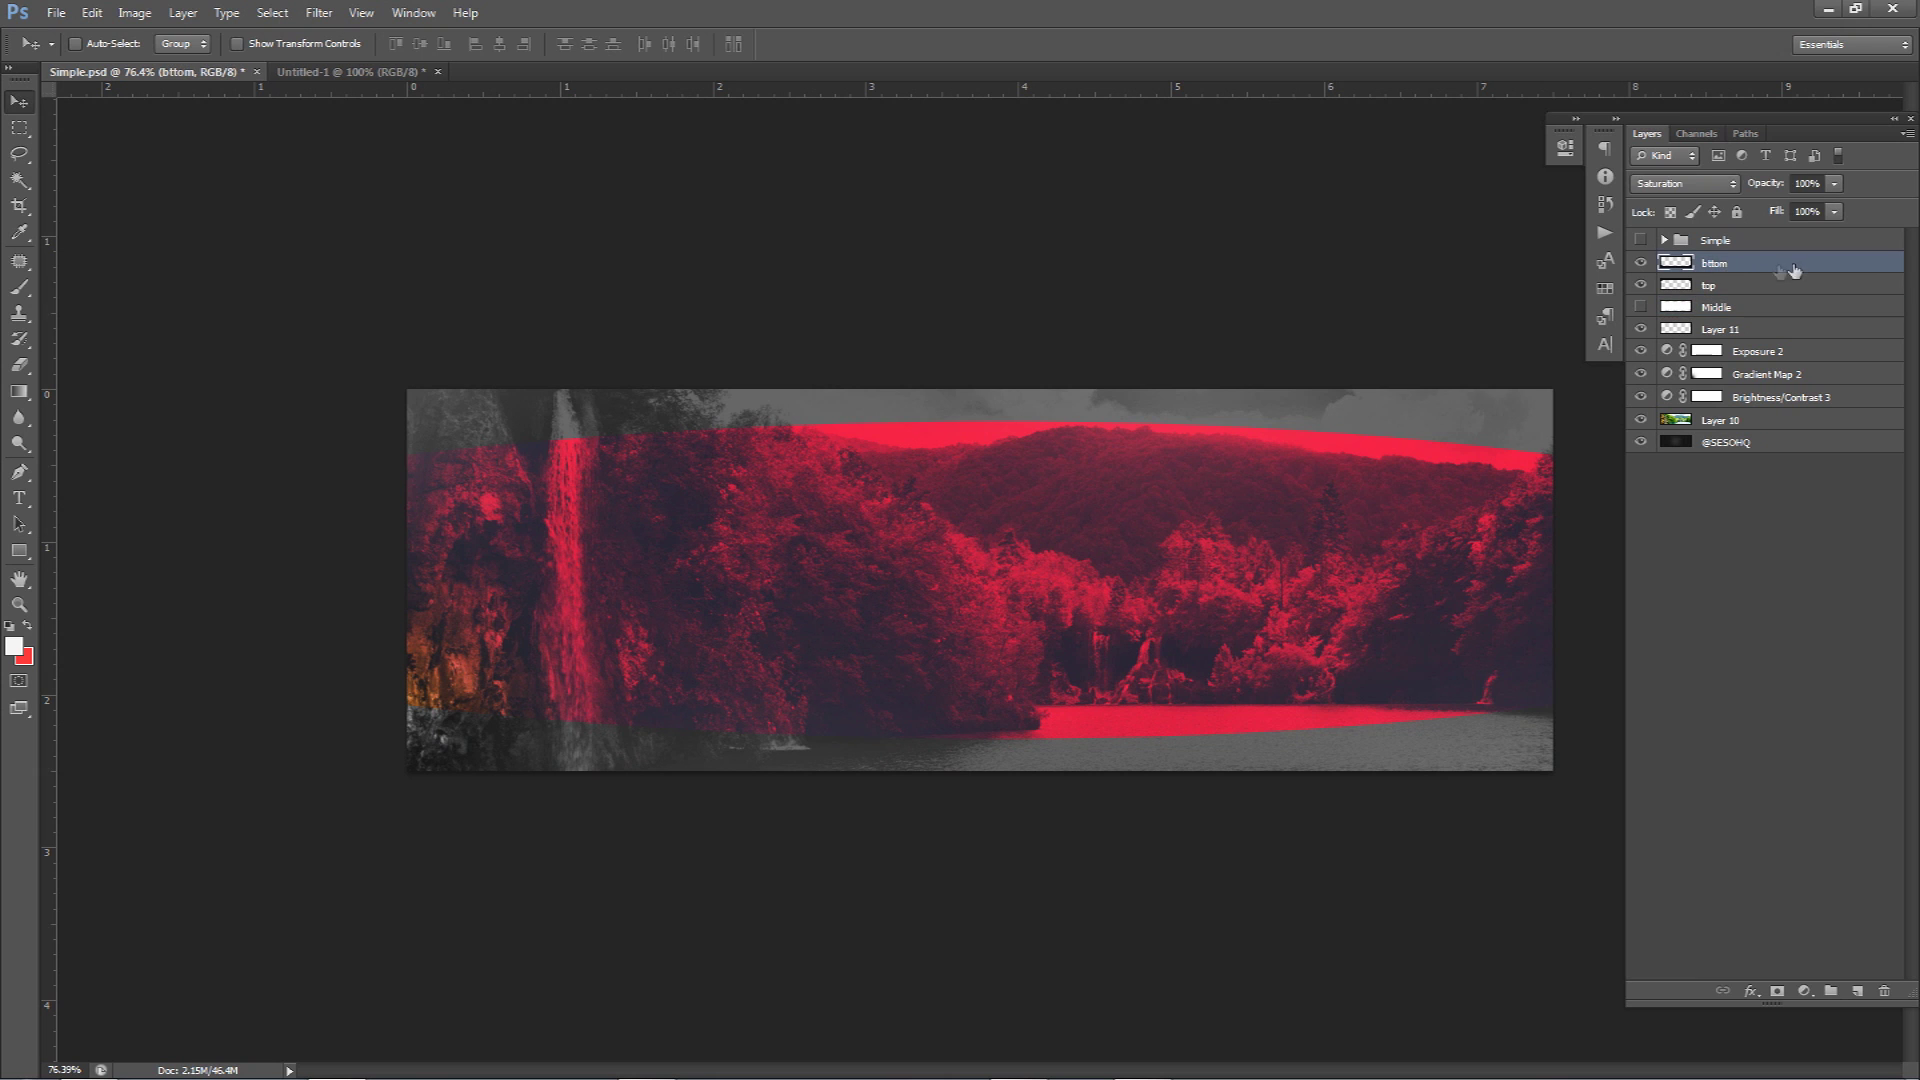
double_click(1795, 270)
drag(1394, 578, 1416, 343)
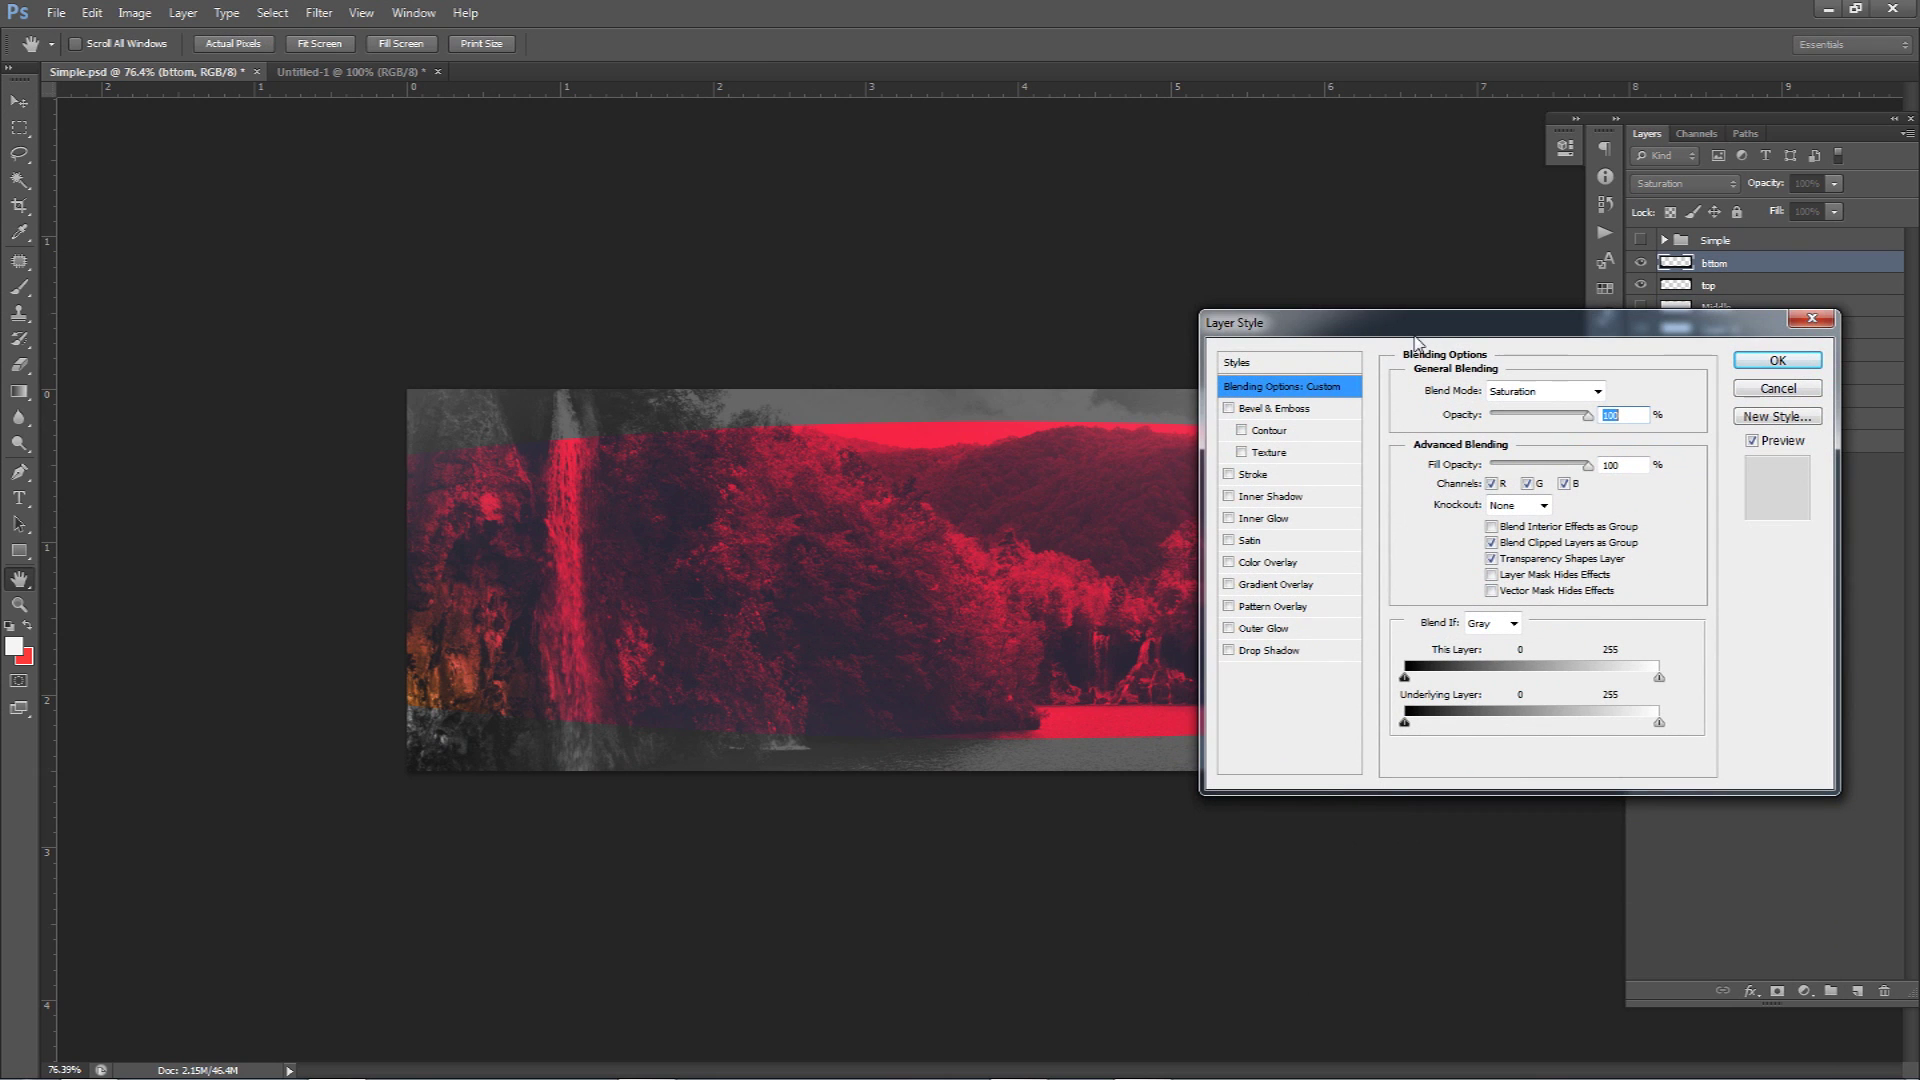
click(1268, 496)
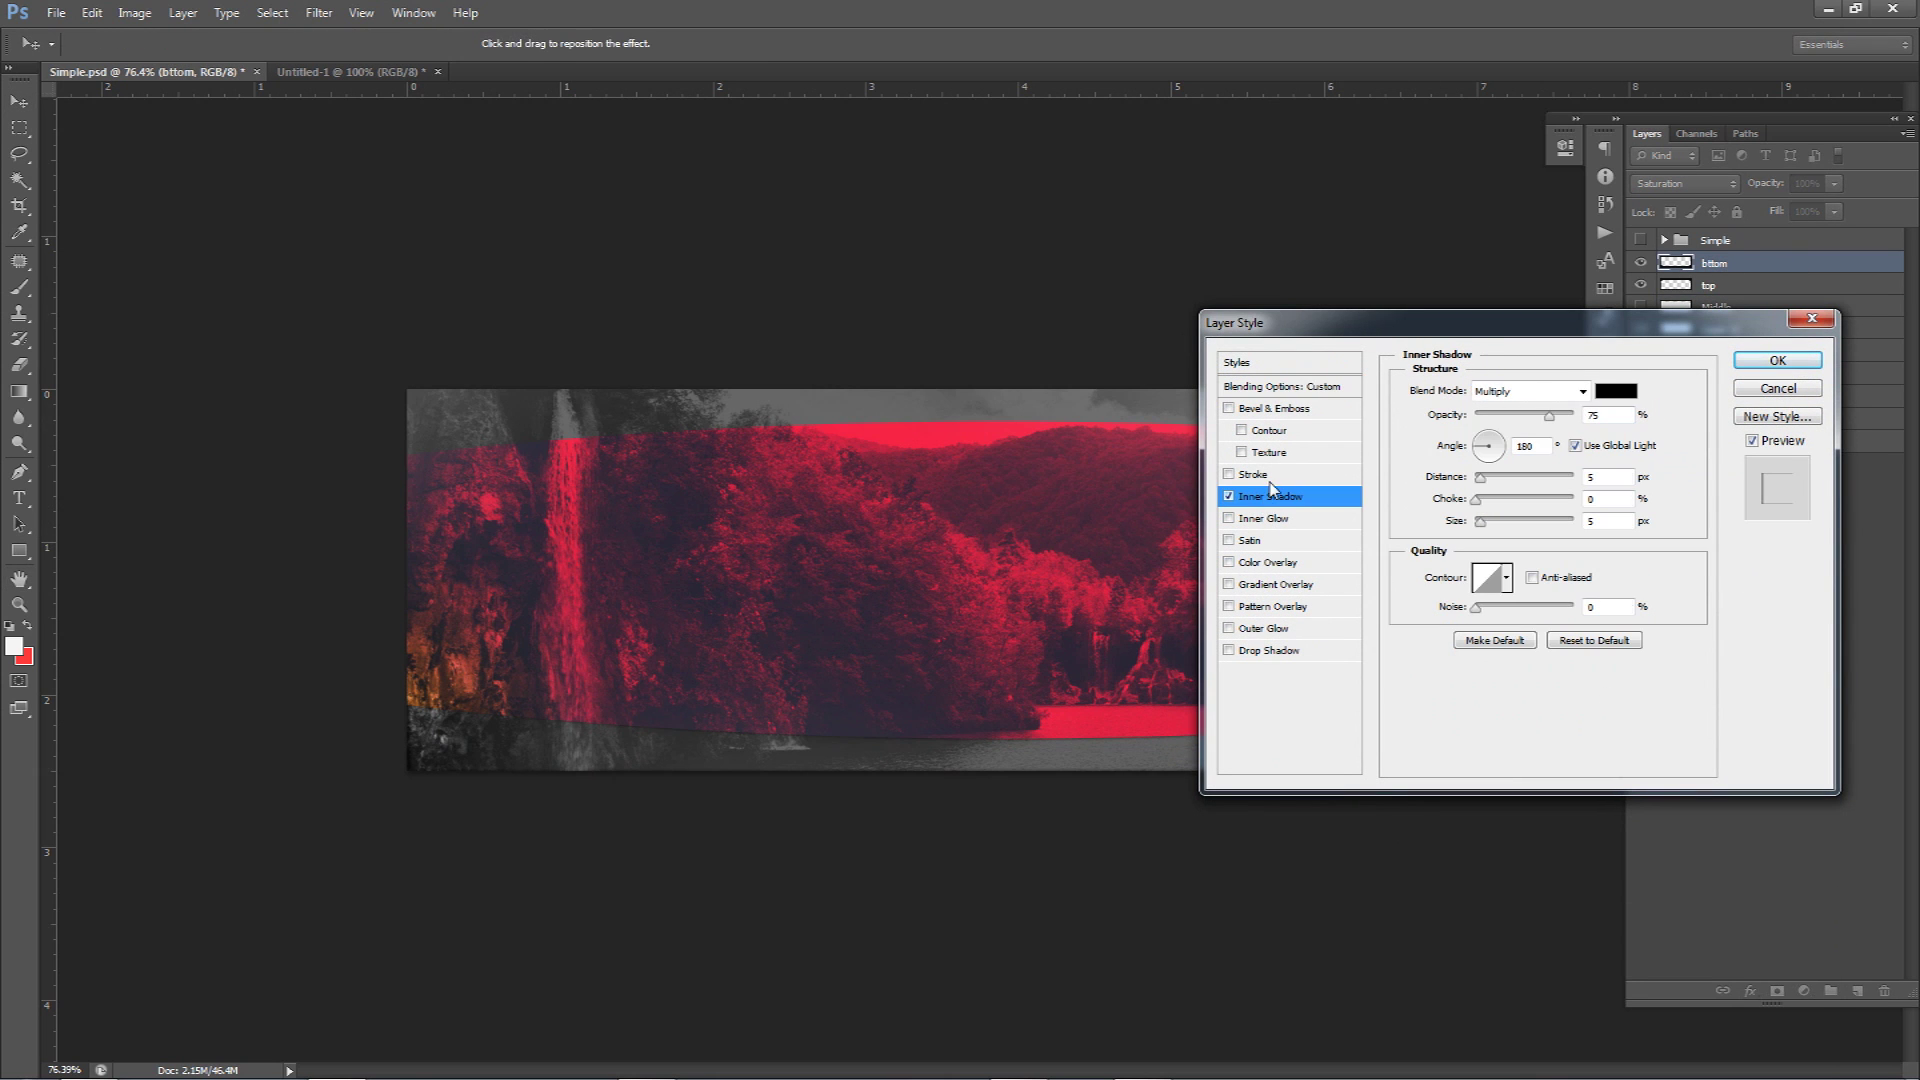
click(1576, 446)
double_click(1523, 447)
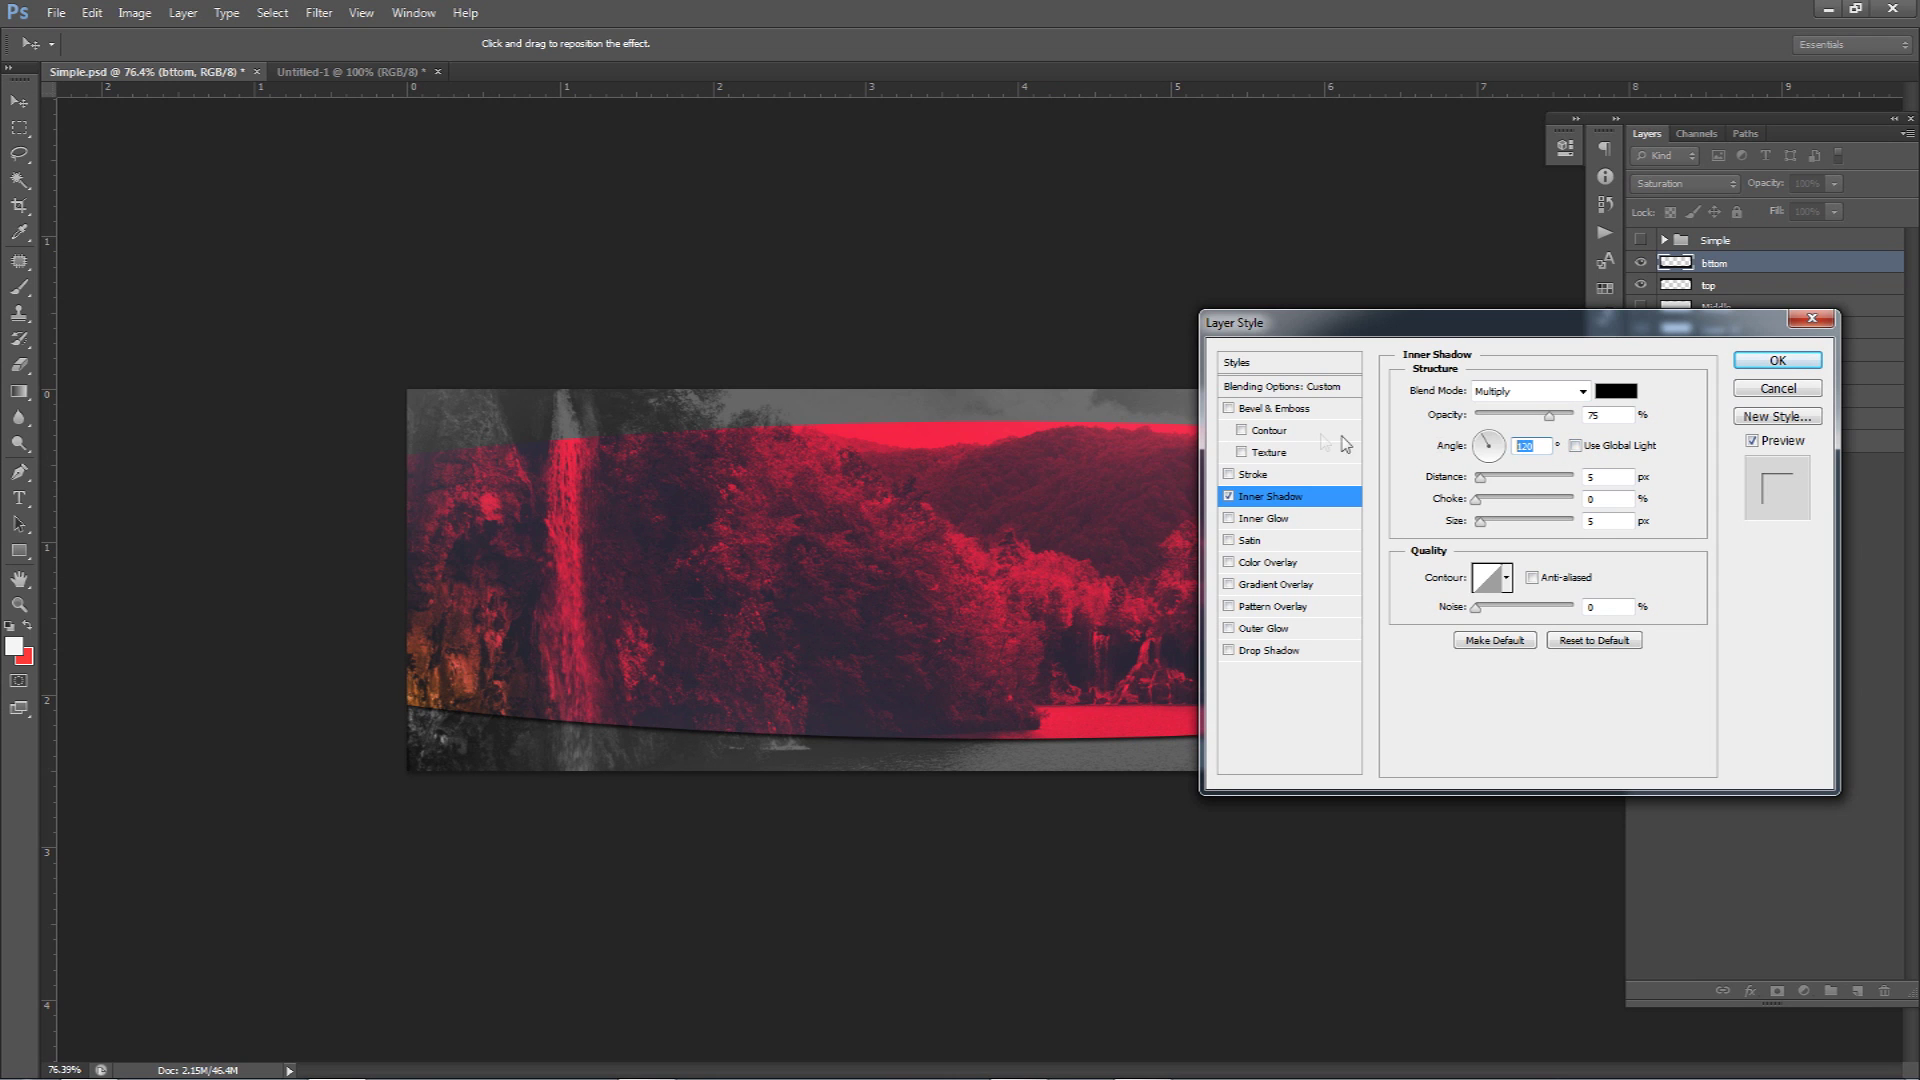
text(90)
Set the bttom layer's Inner Shadow to a distance of 2 px and a size of 10 px, and apply it.
drag(1364, 332, 1092, 922)
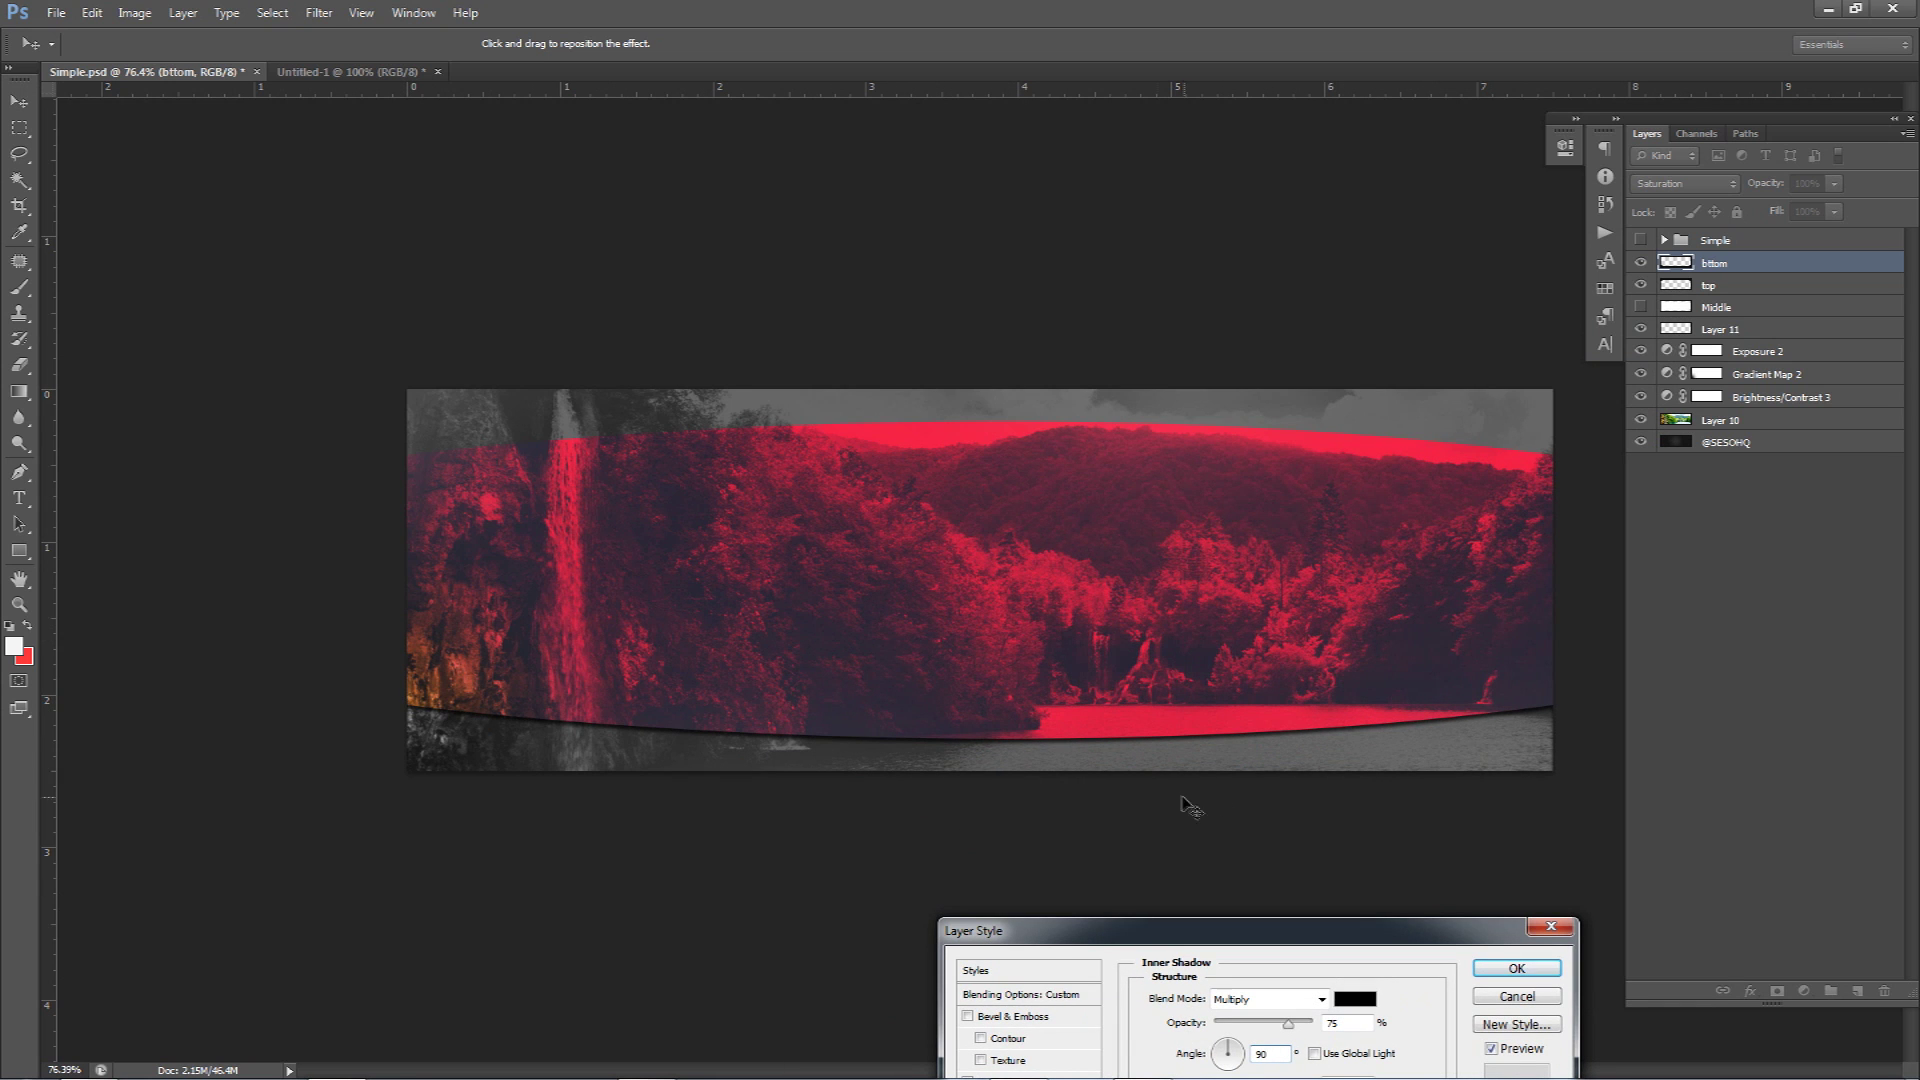
drag(1112, 930, 1469, 574)
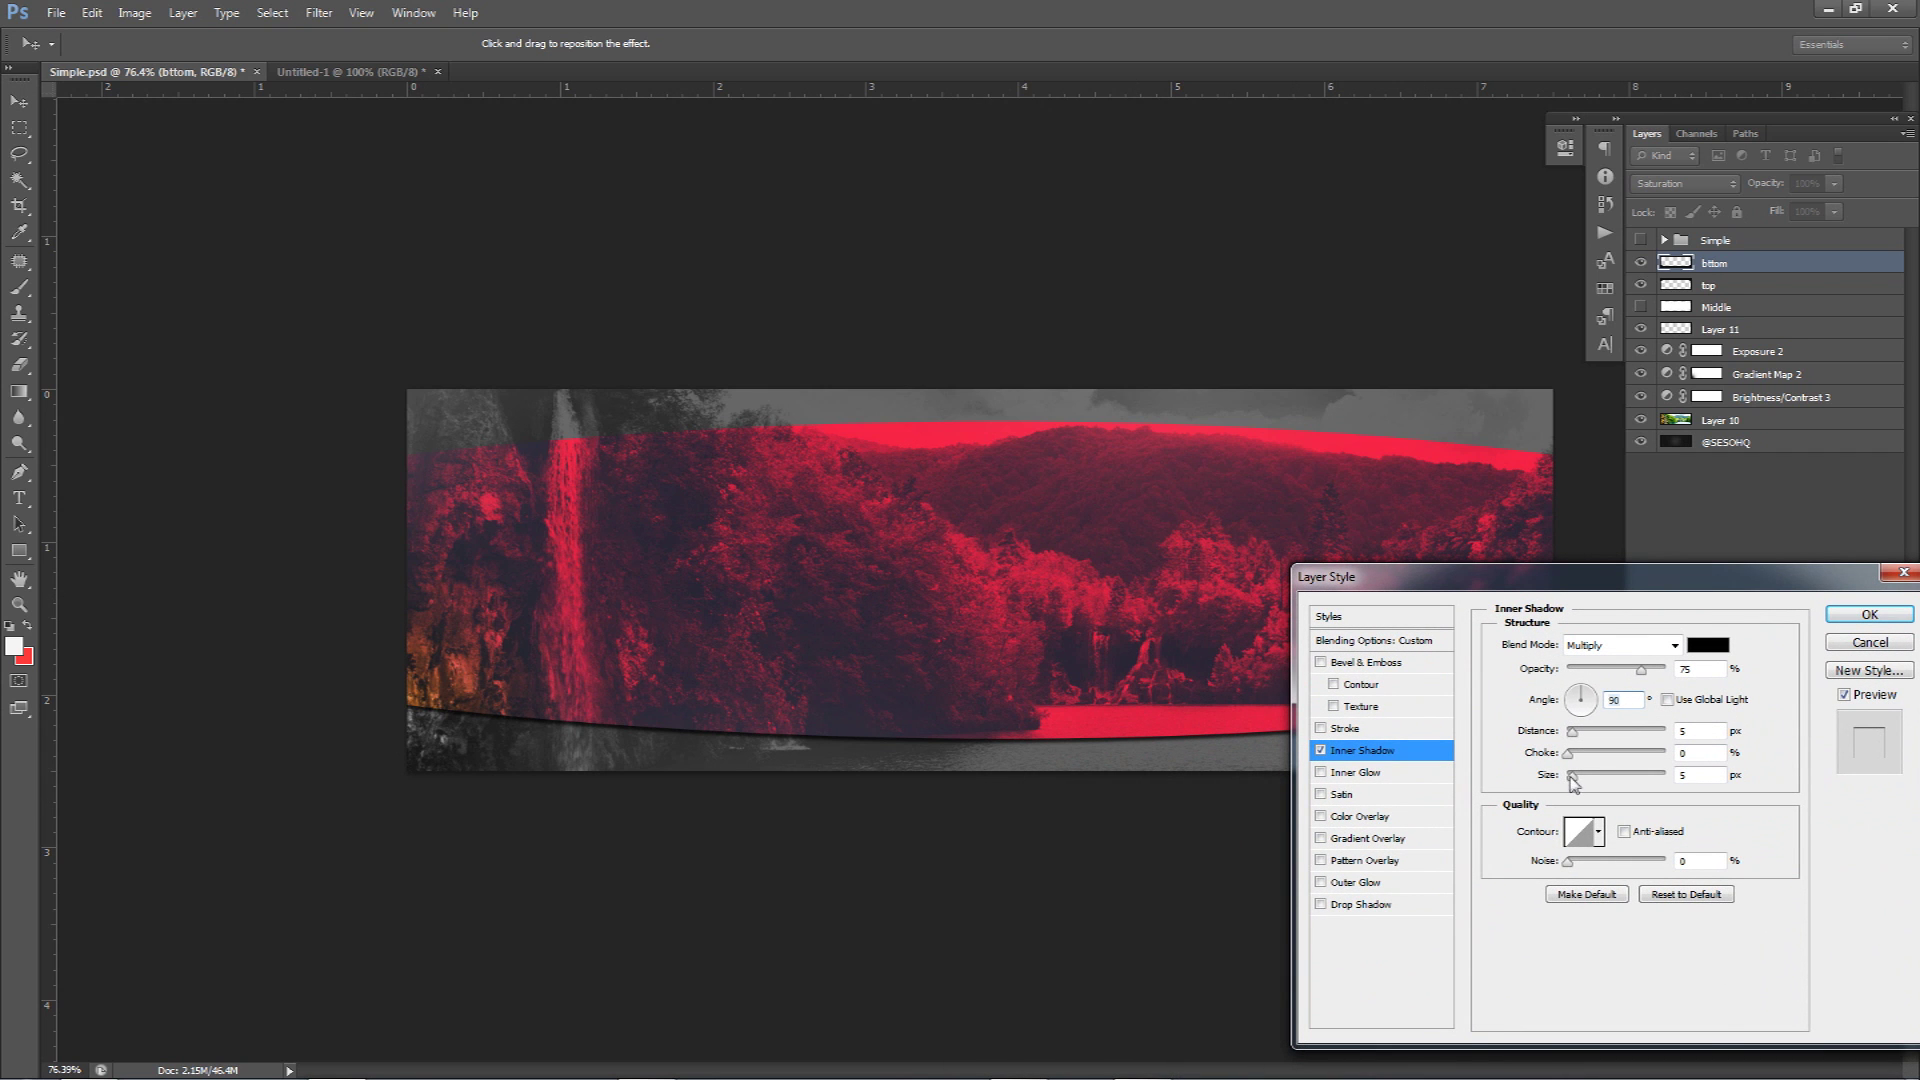
drag(1573, 777, 1581, 776)
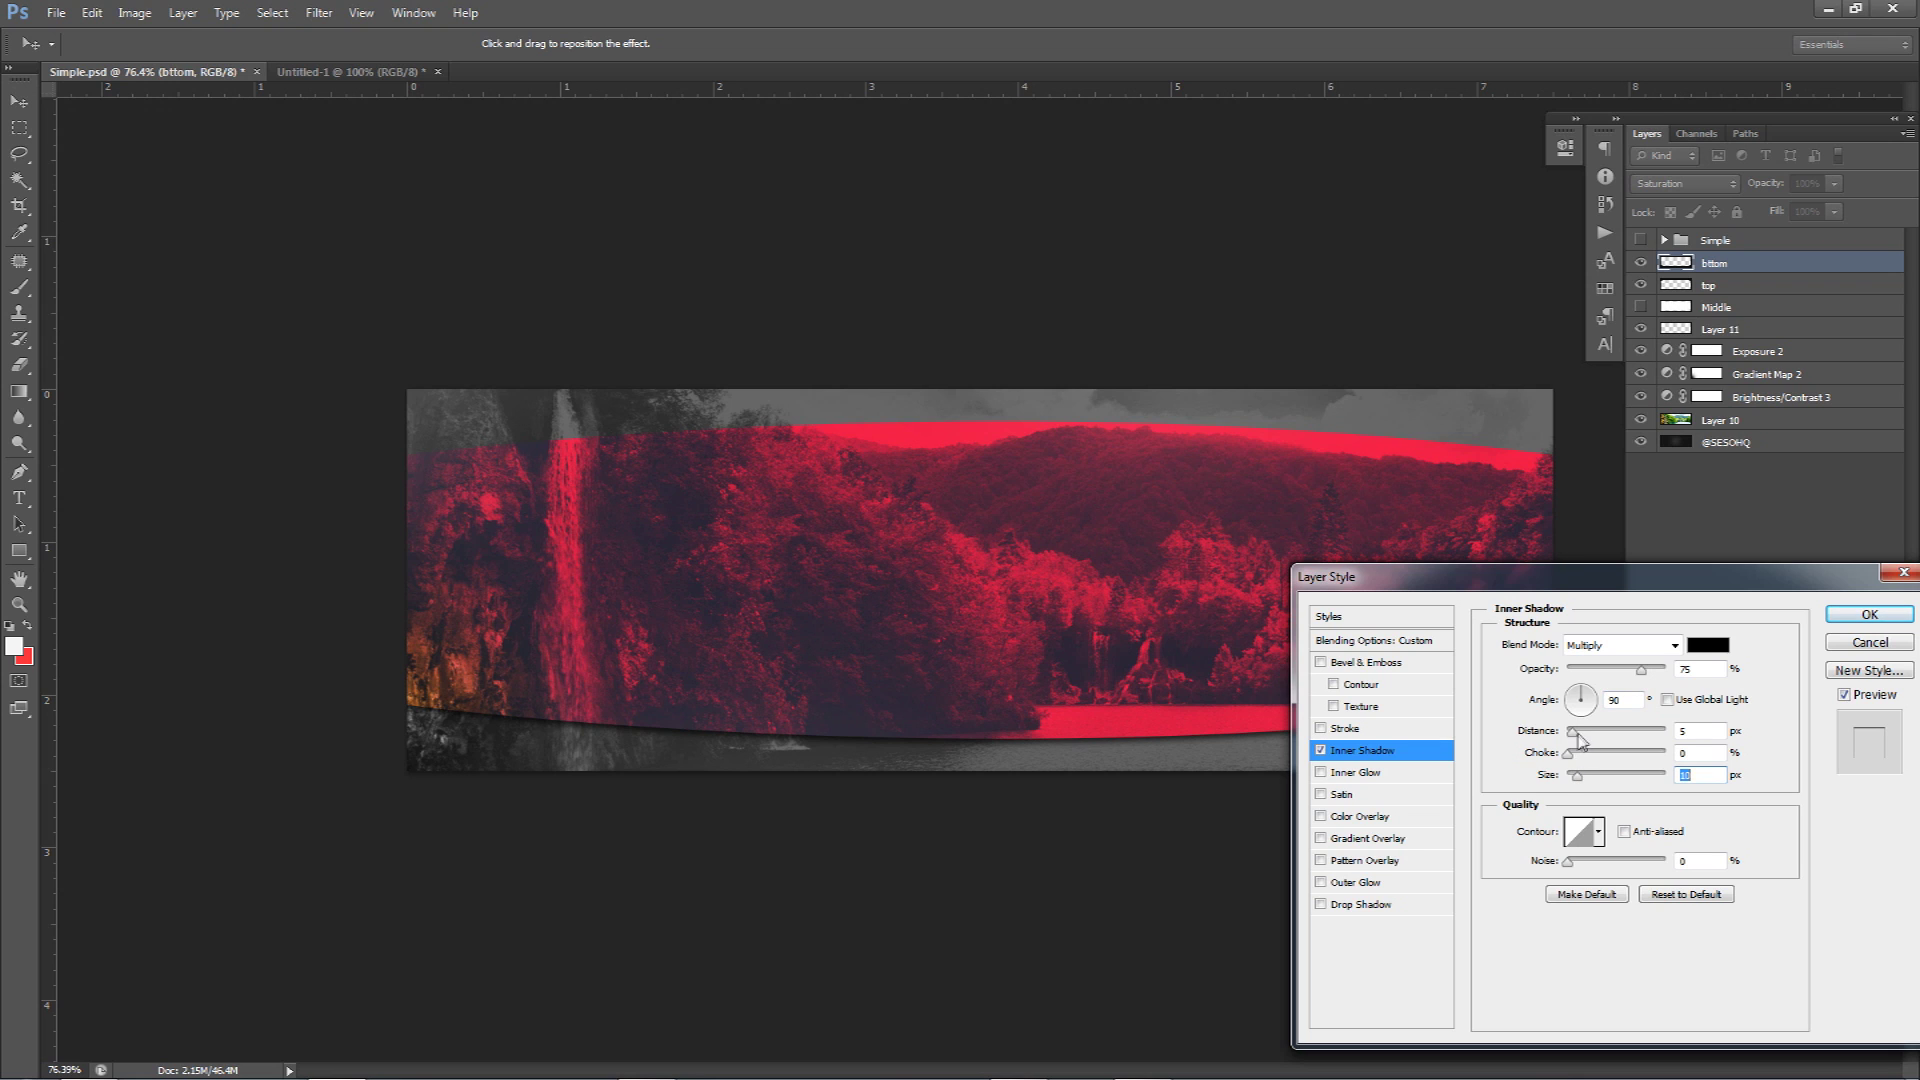
click(1691, 730)
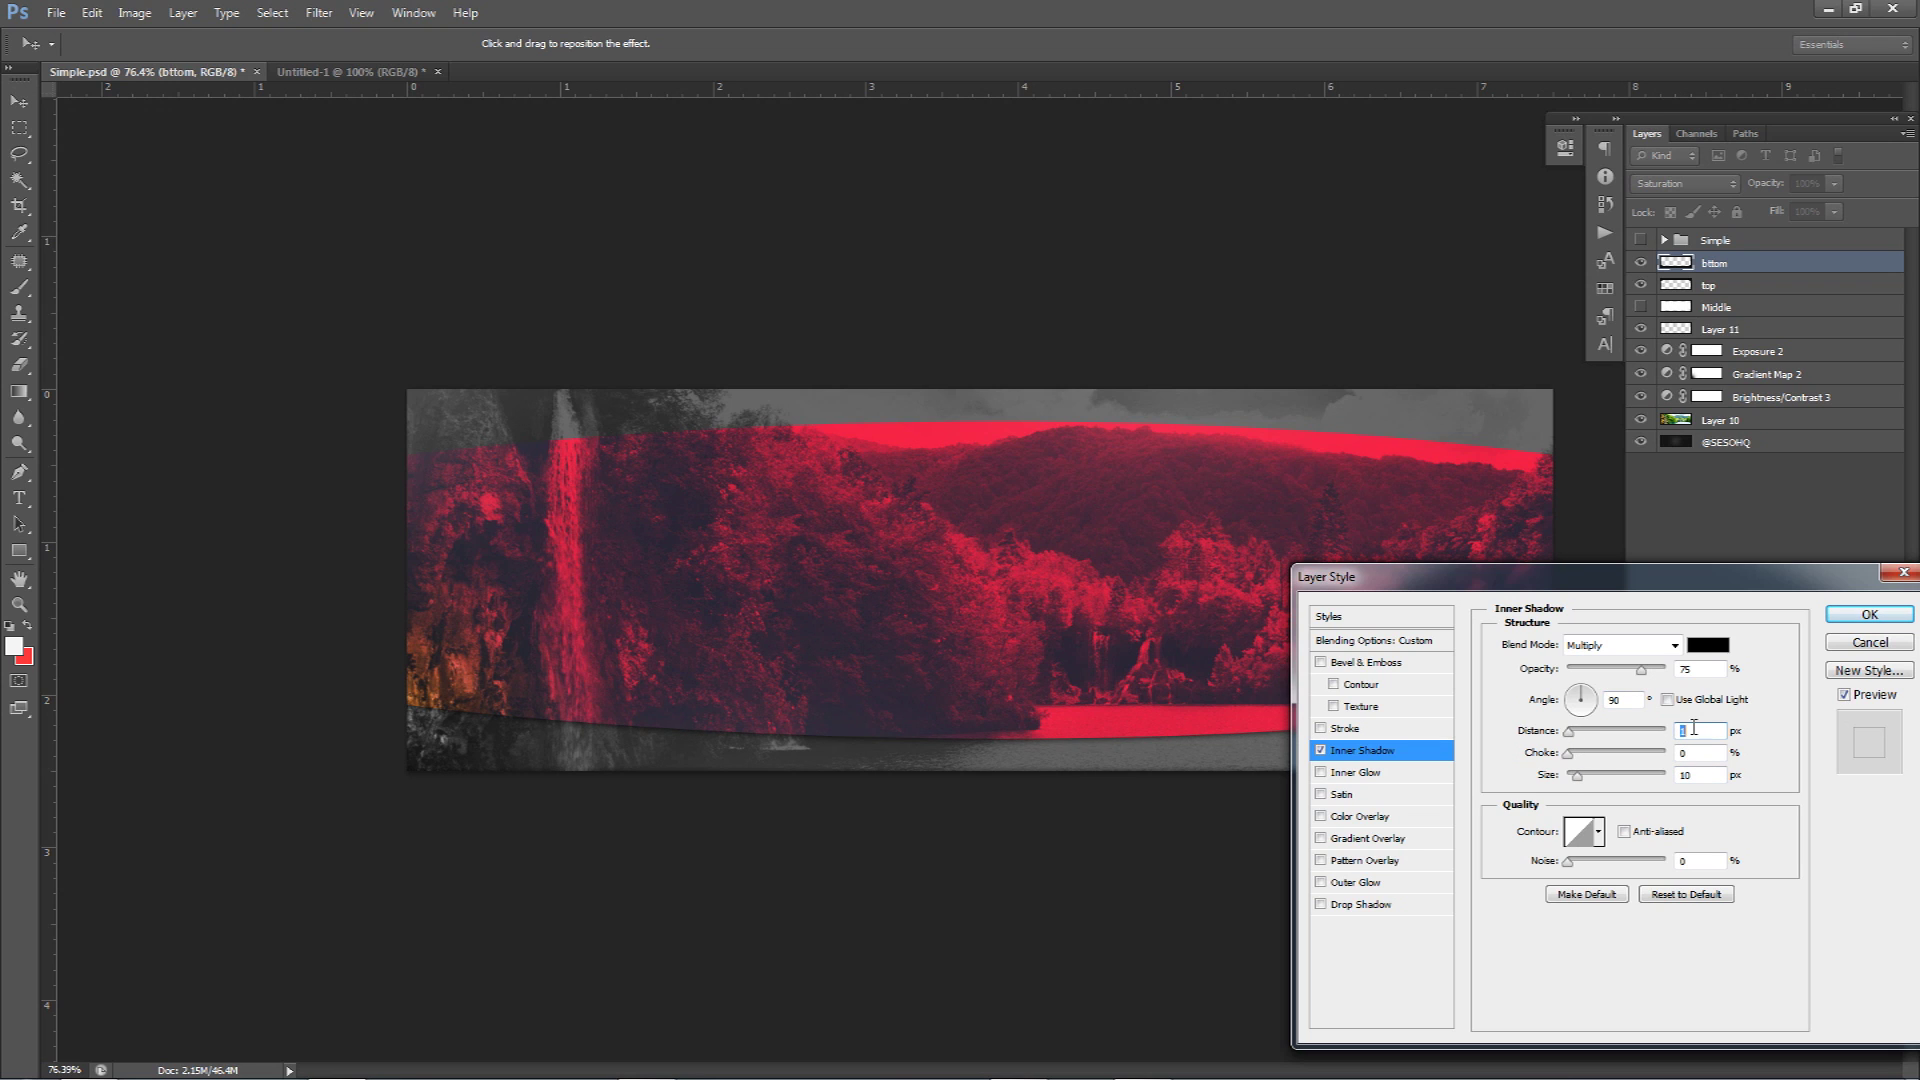
click(1709, 775)
drag(1632, 598, 1545, 508)
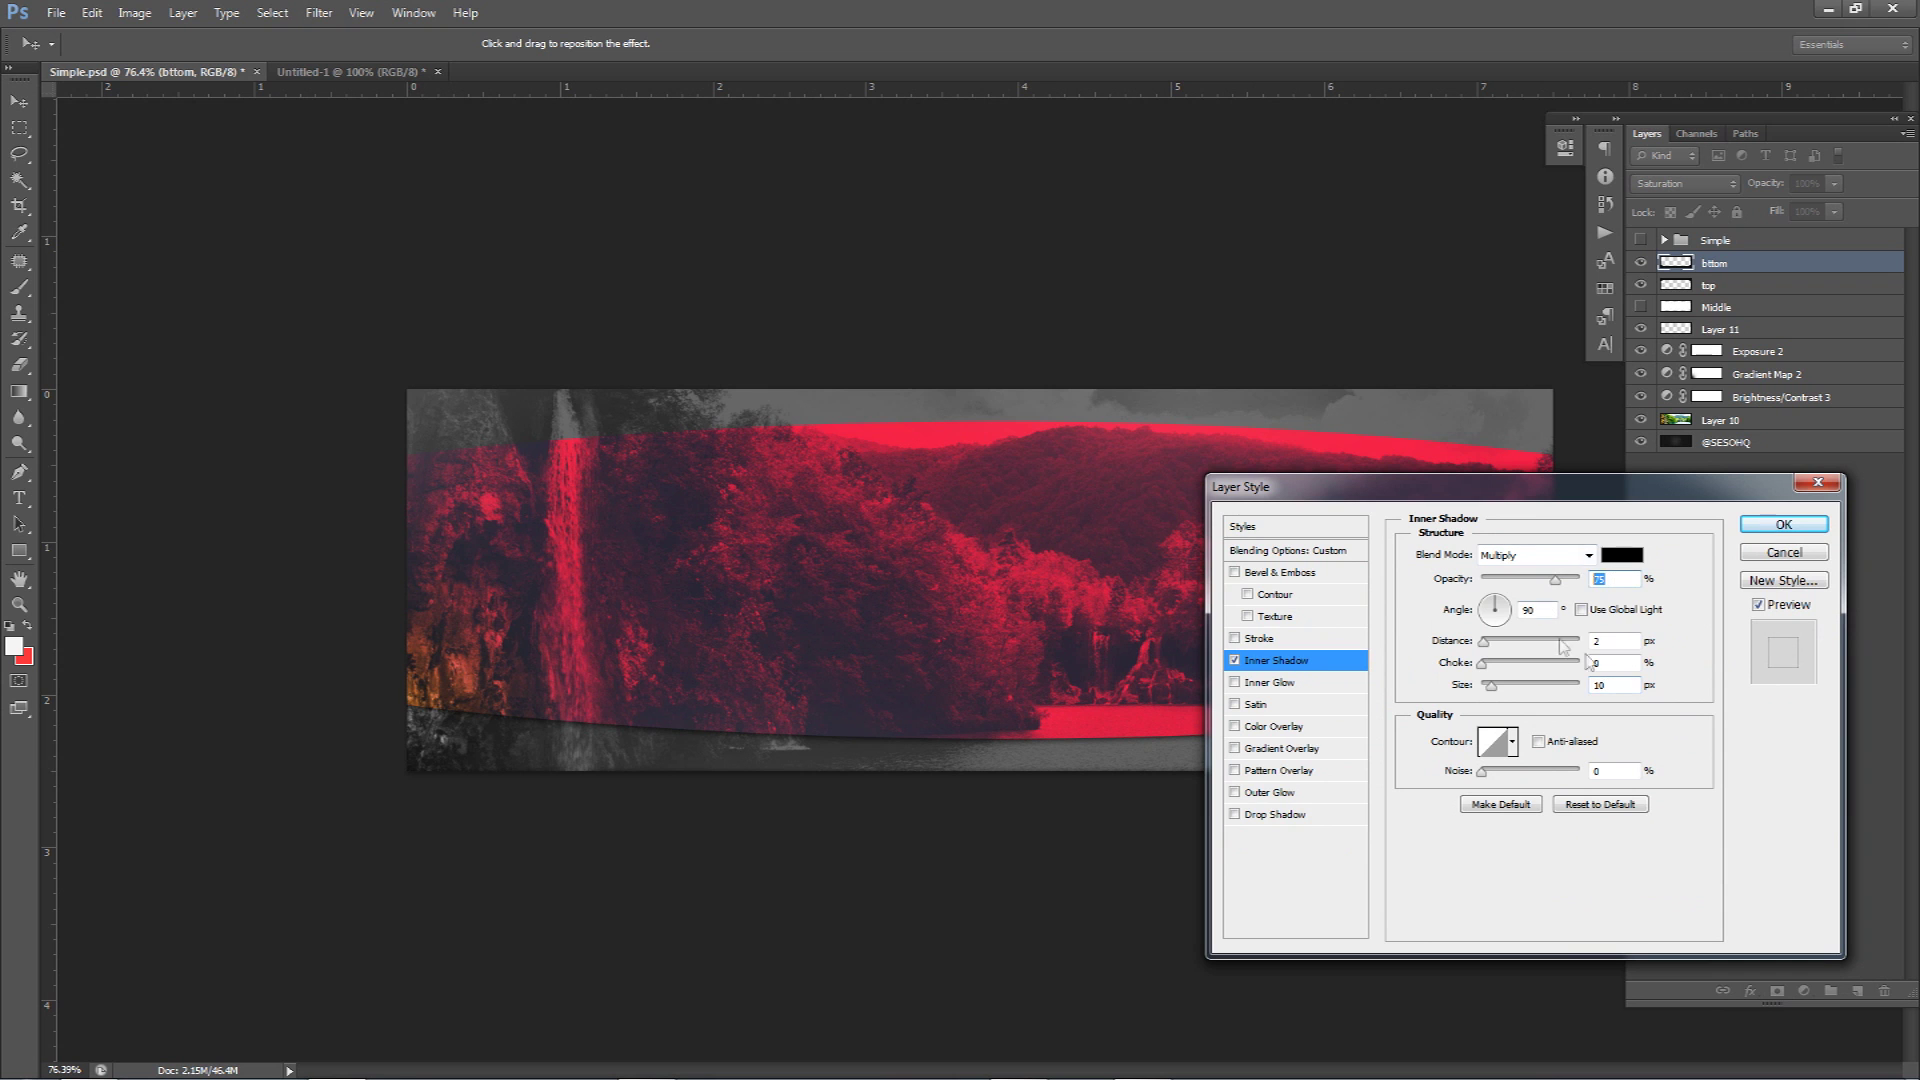
click(1373, 670)
drag(1308, 487, 1158, 482)
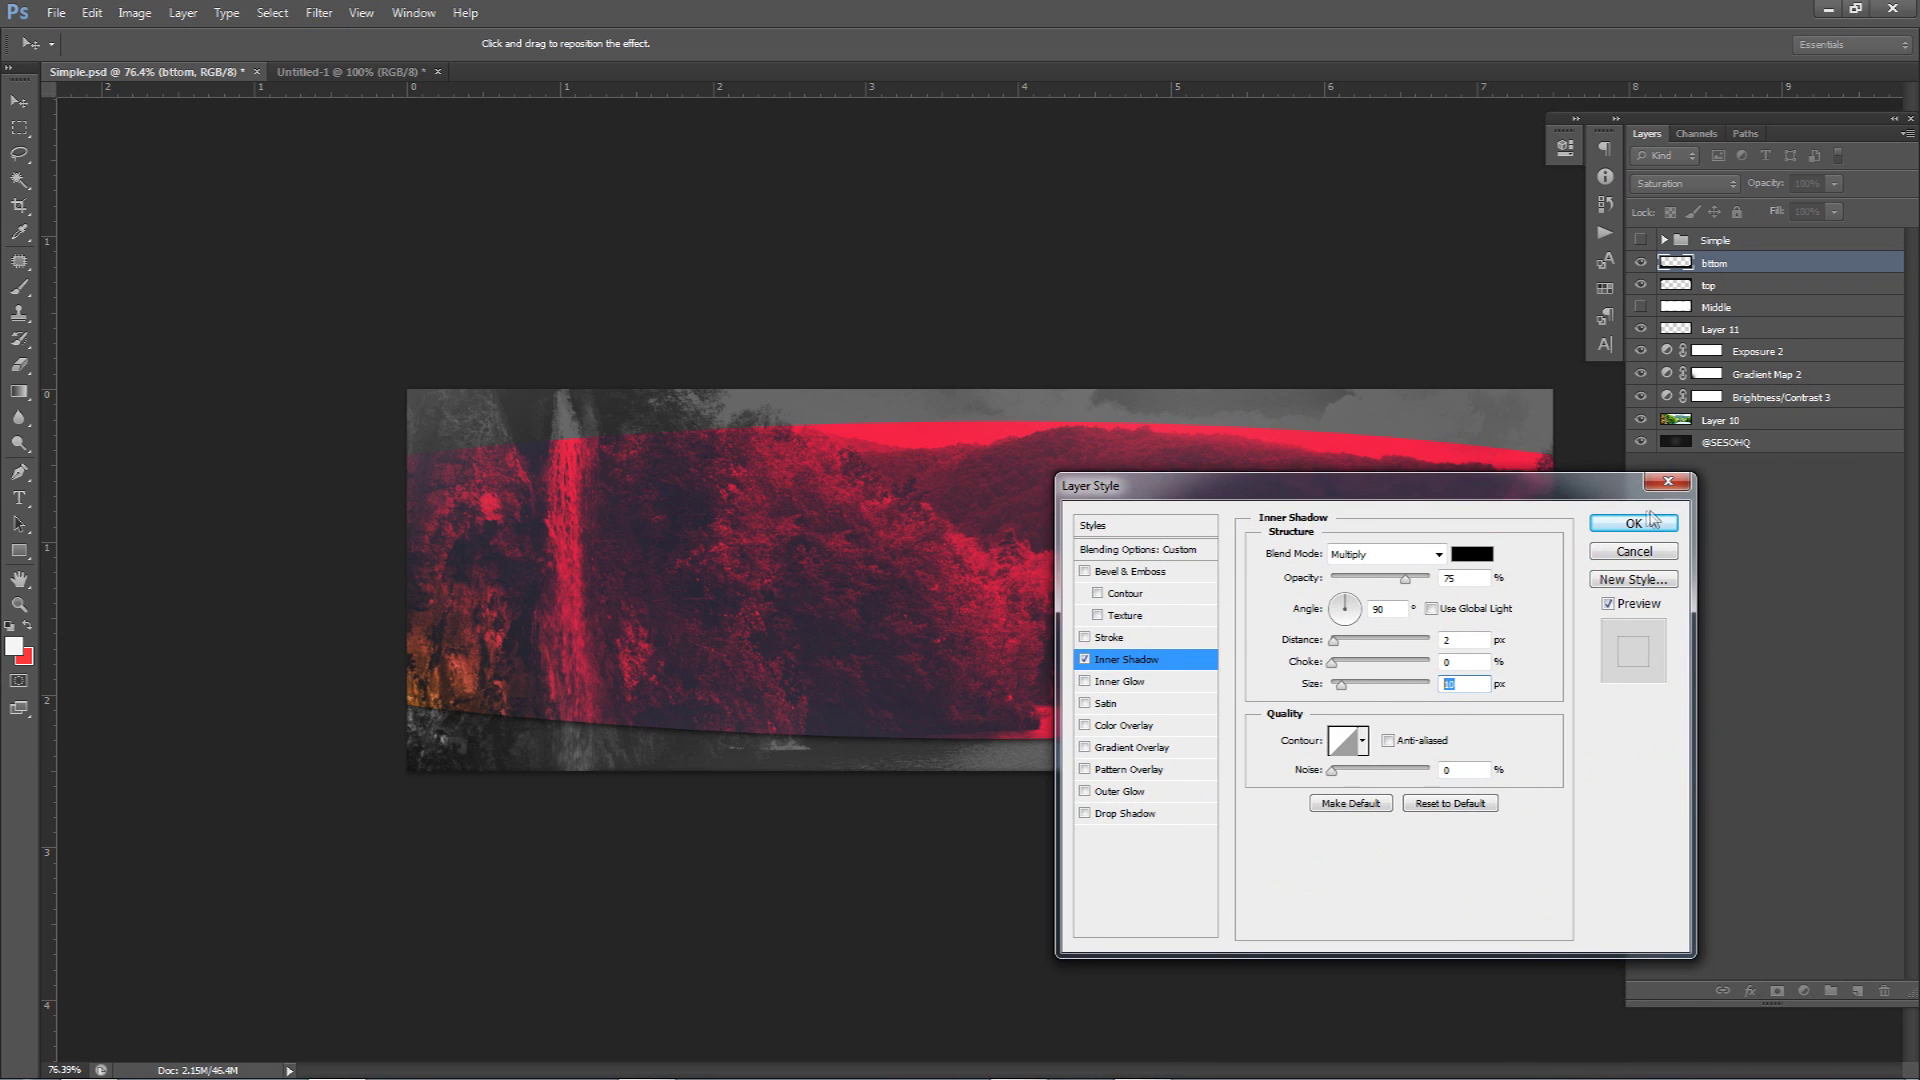
click(1629, 533)
Add the white text SIMPLE near the middle of the banner in BankGothic Md BT.
key(t)
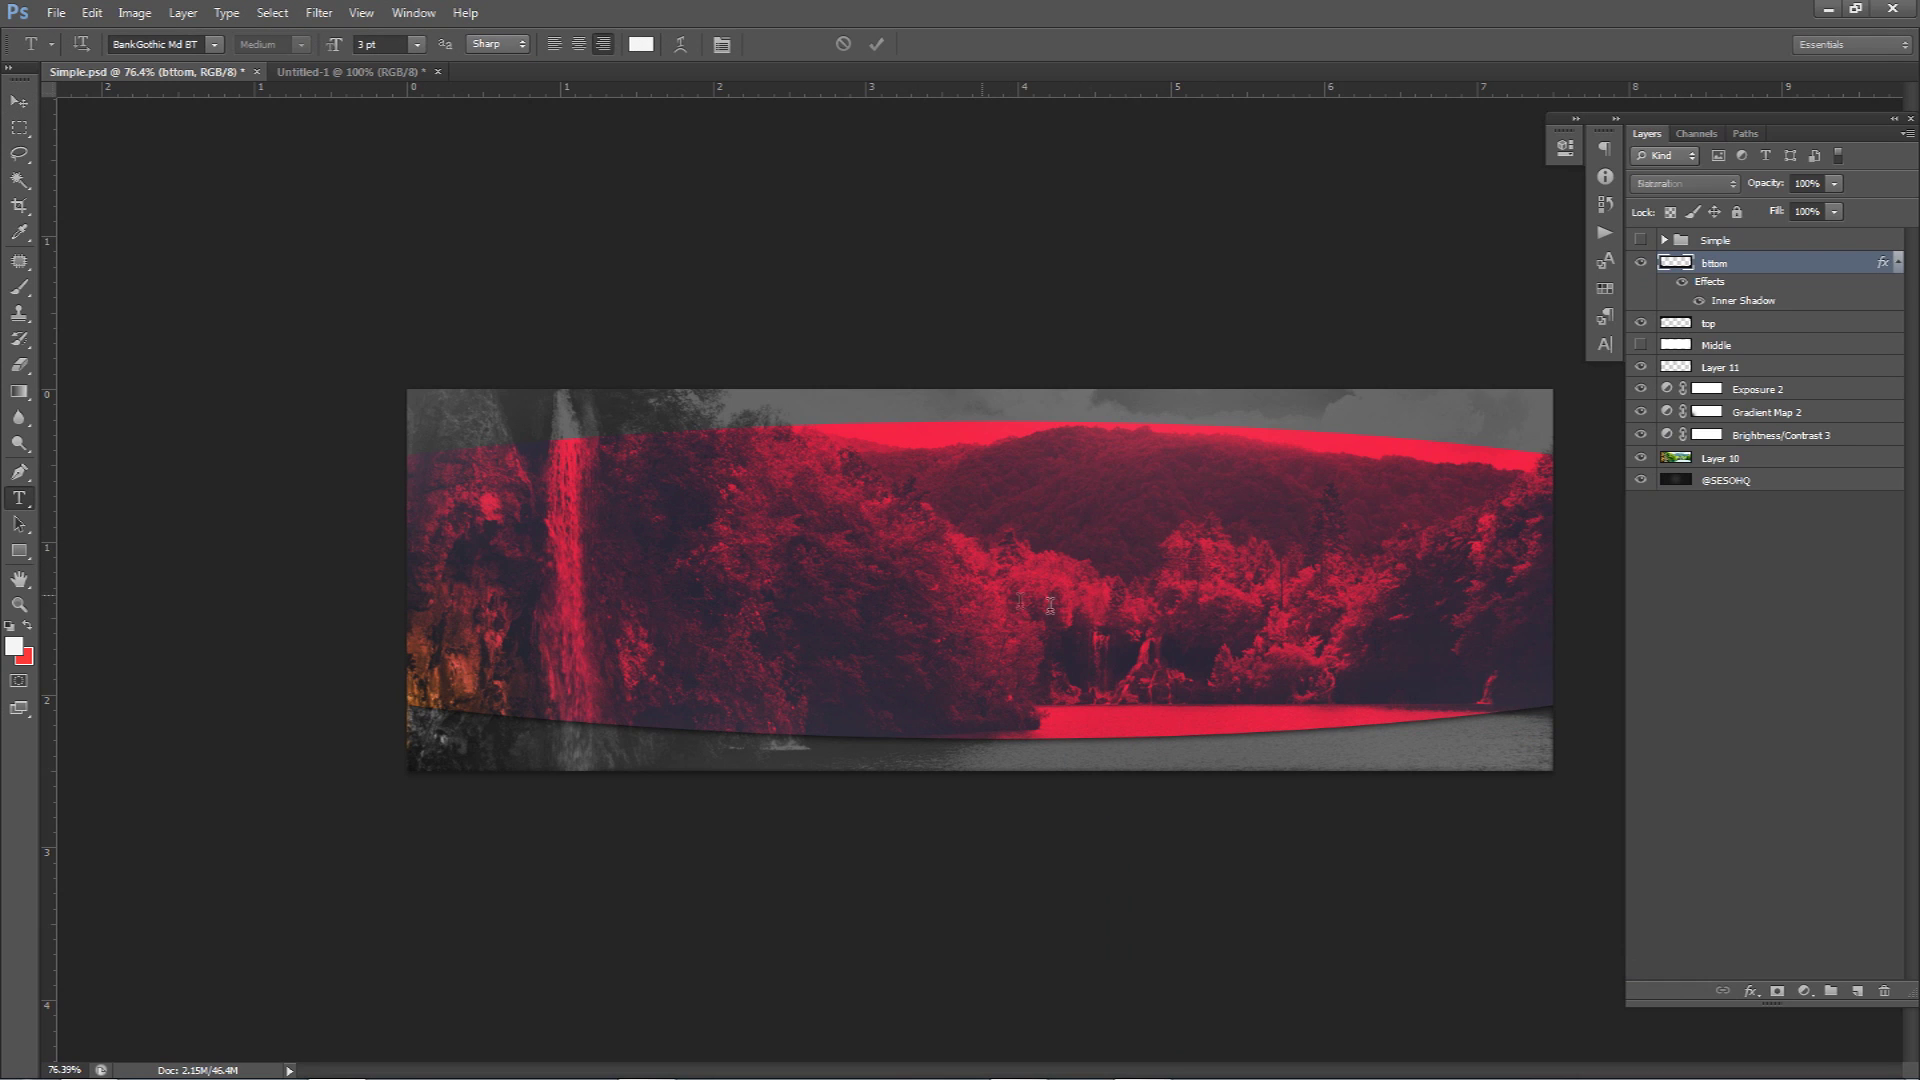
click(983, 600)
text(SIMPLE)
Enlarge the SIMPLE text to 9 pt and centre it on the banner.
key(ctrl+a)
click(1605, 344)
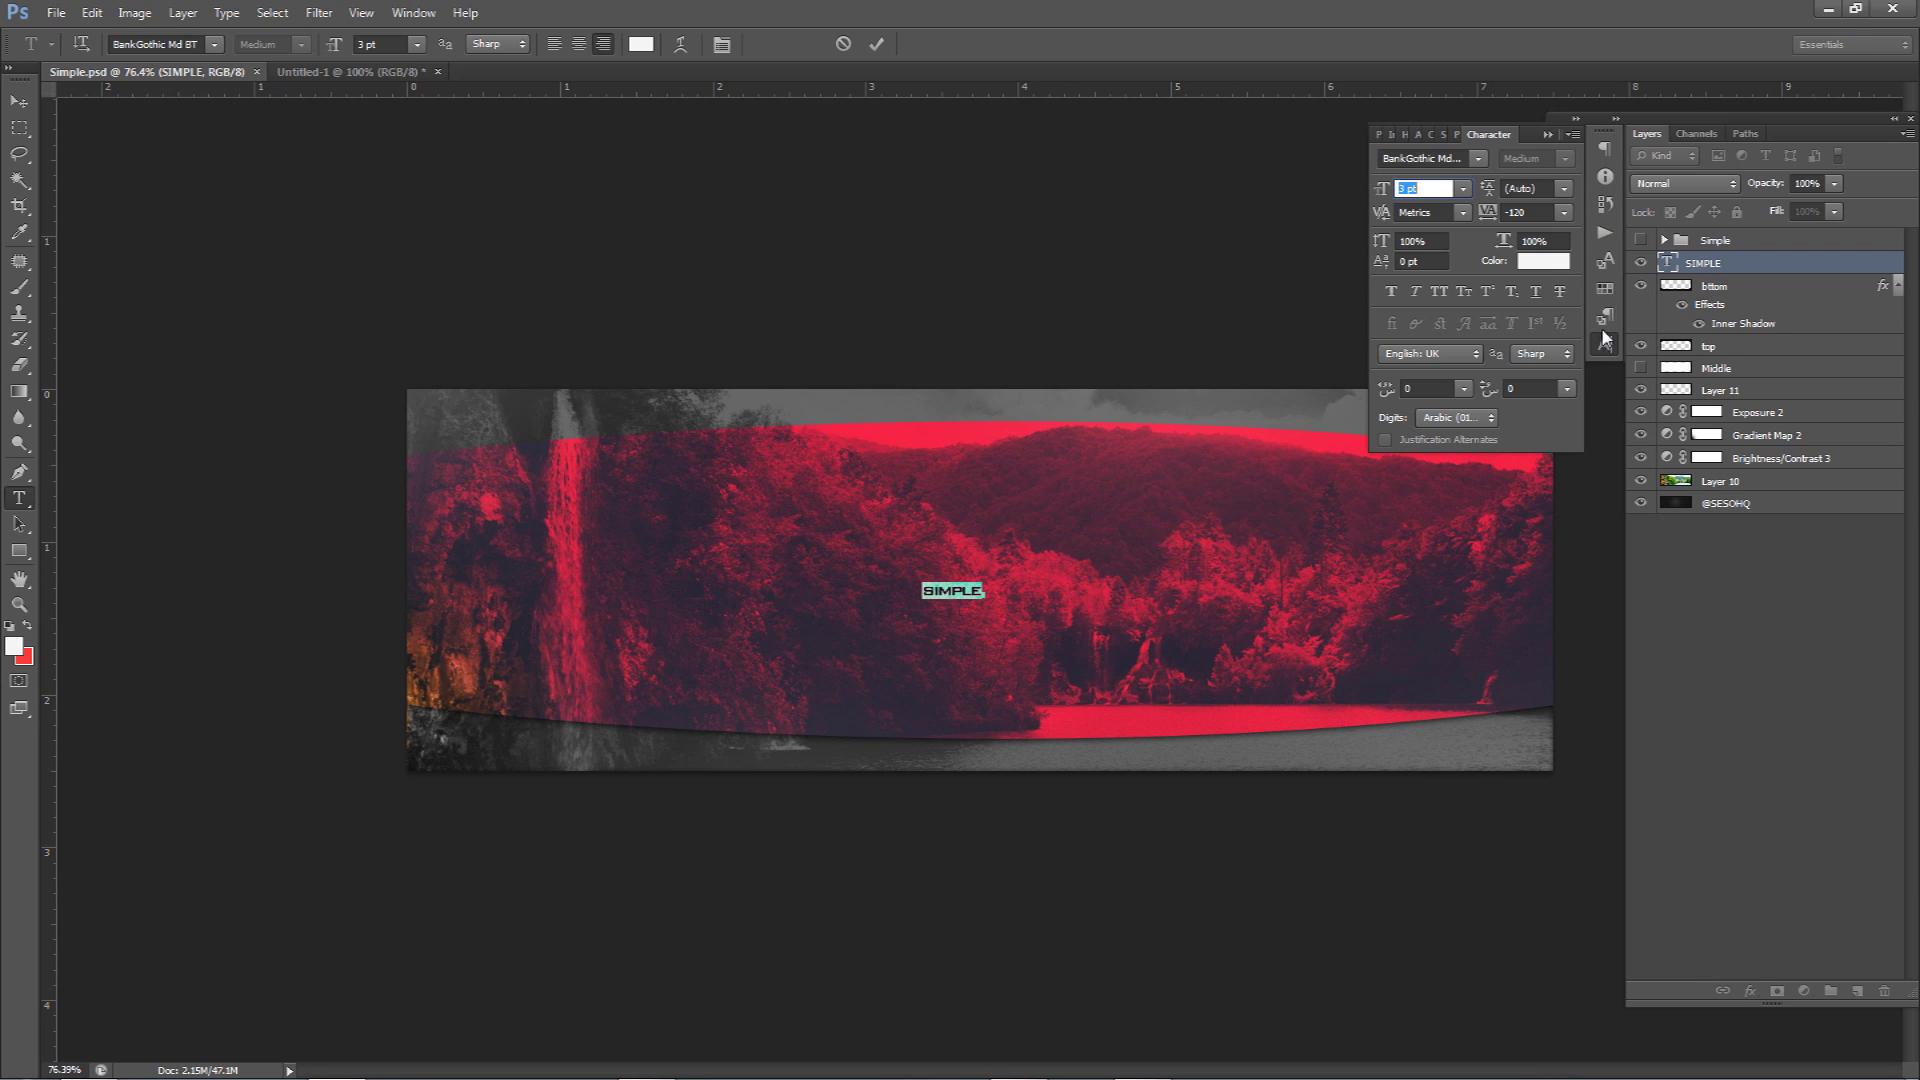
click(1421, 189)
key(Up)
key(Up)
key(Up)
key(Up)
key(Up)
key(Up)
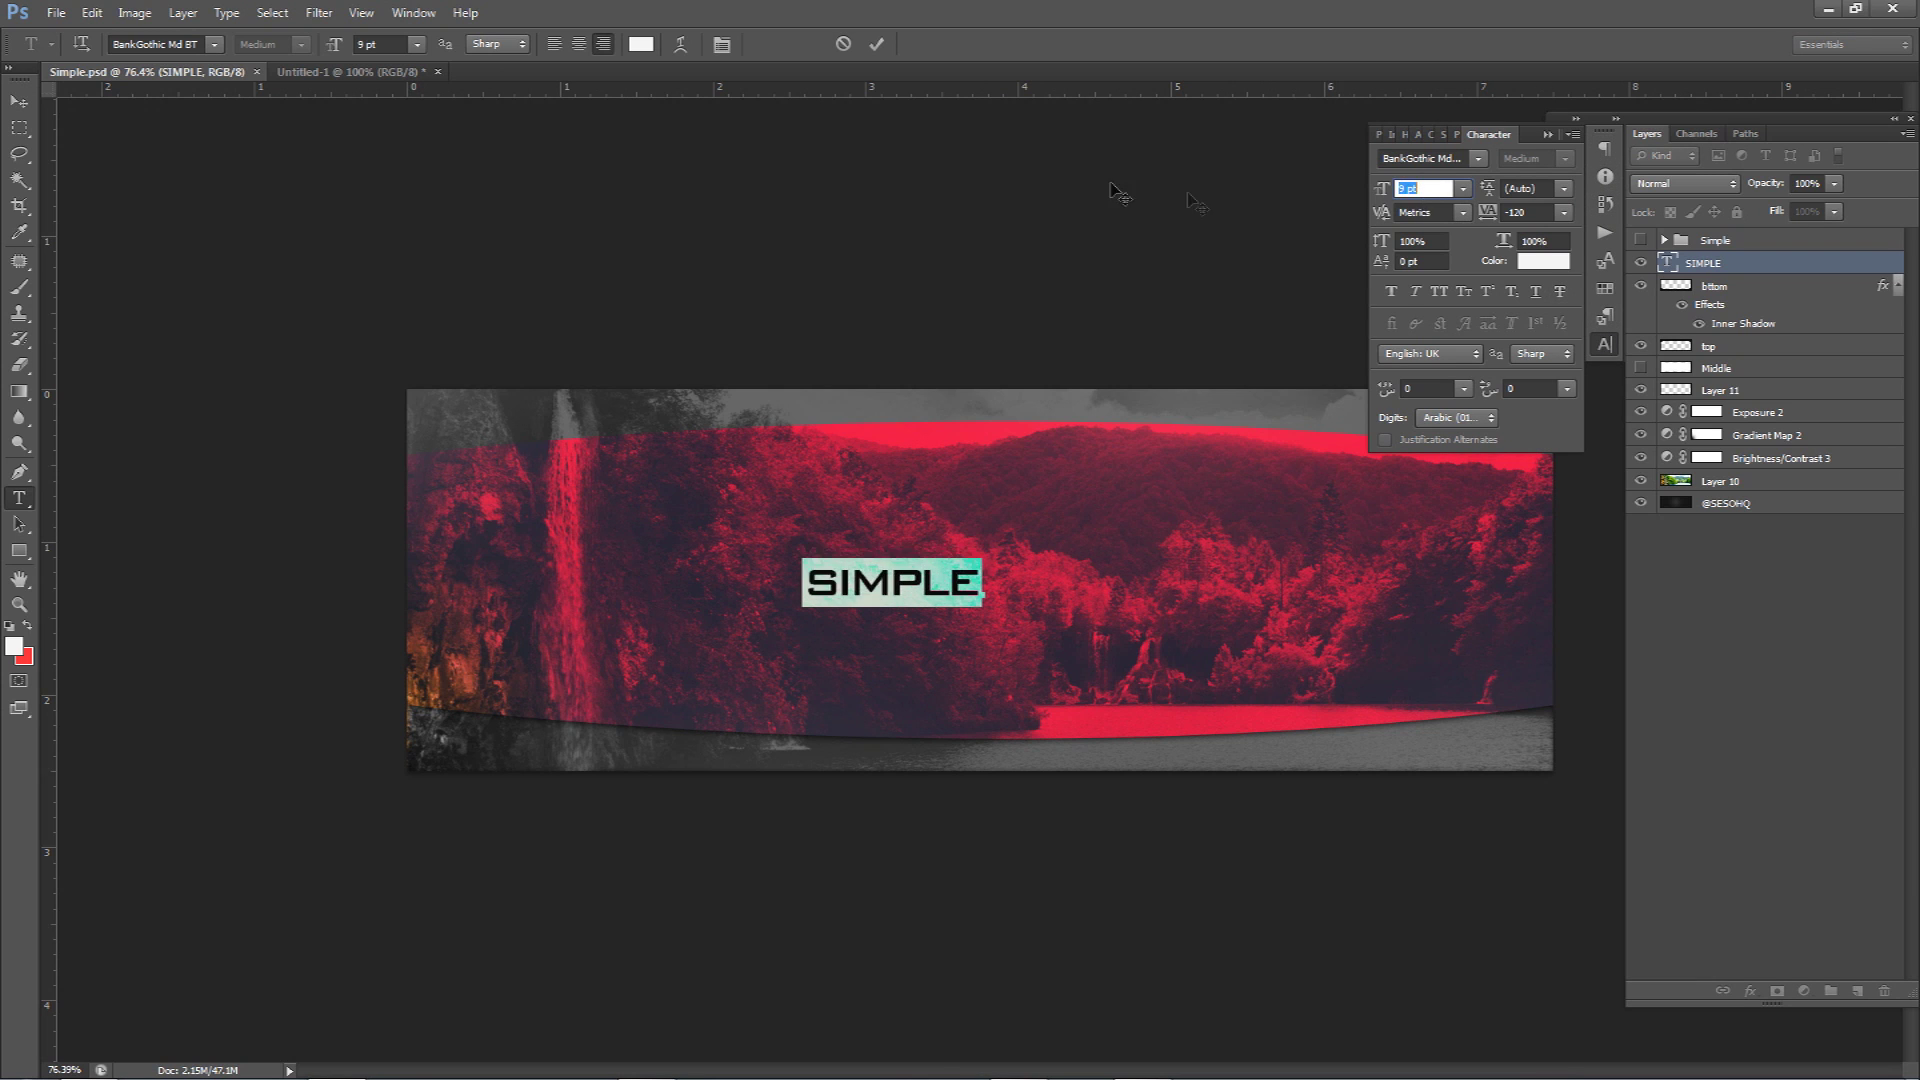
click(875, 44)
key(v)
drag(910, 544, 993, 542)
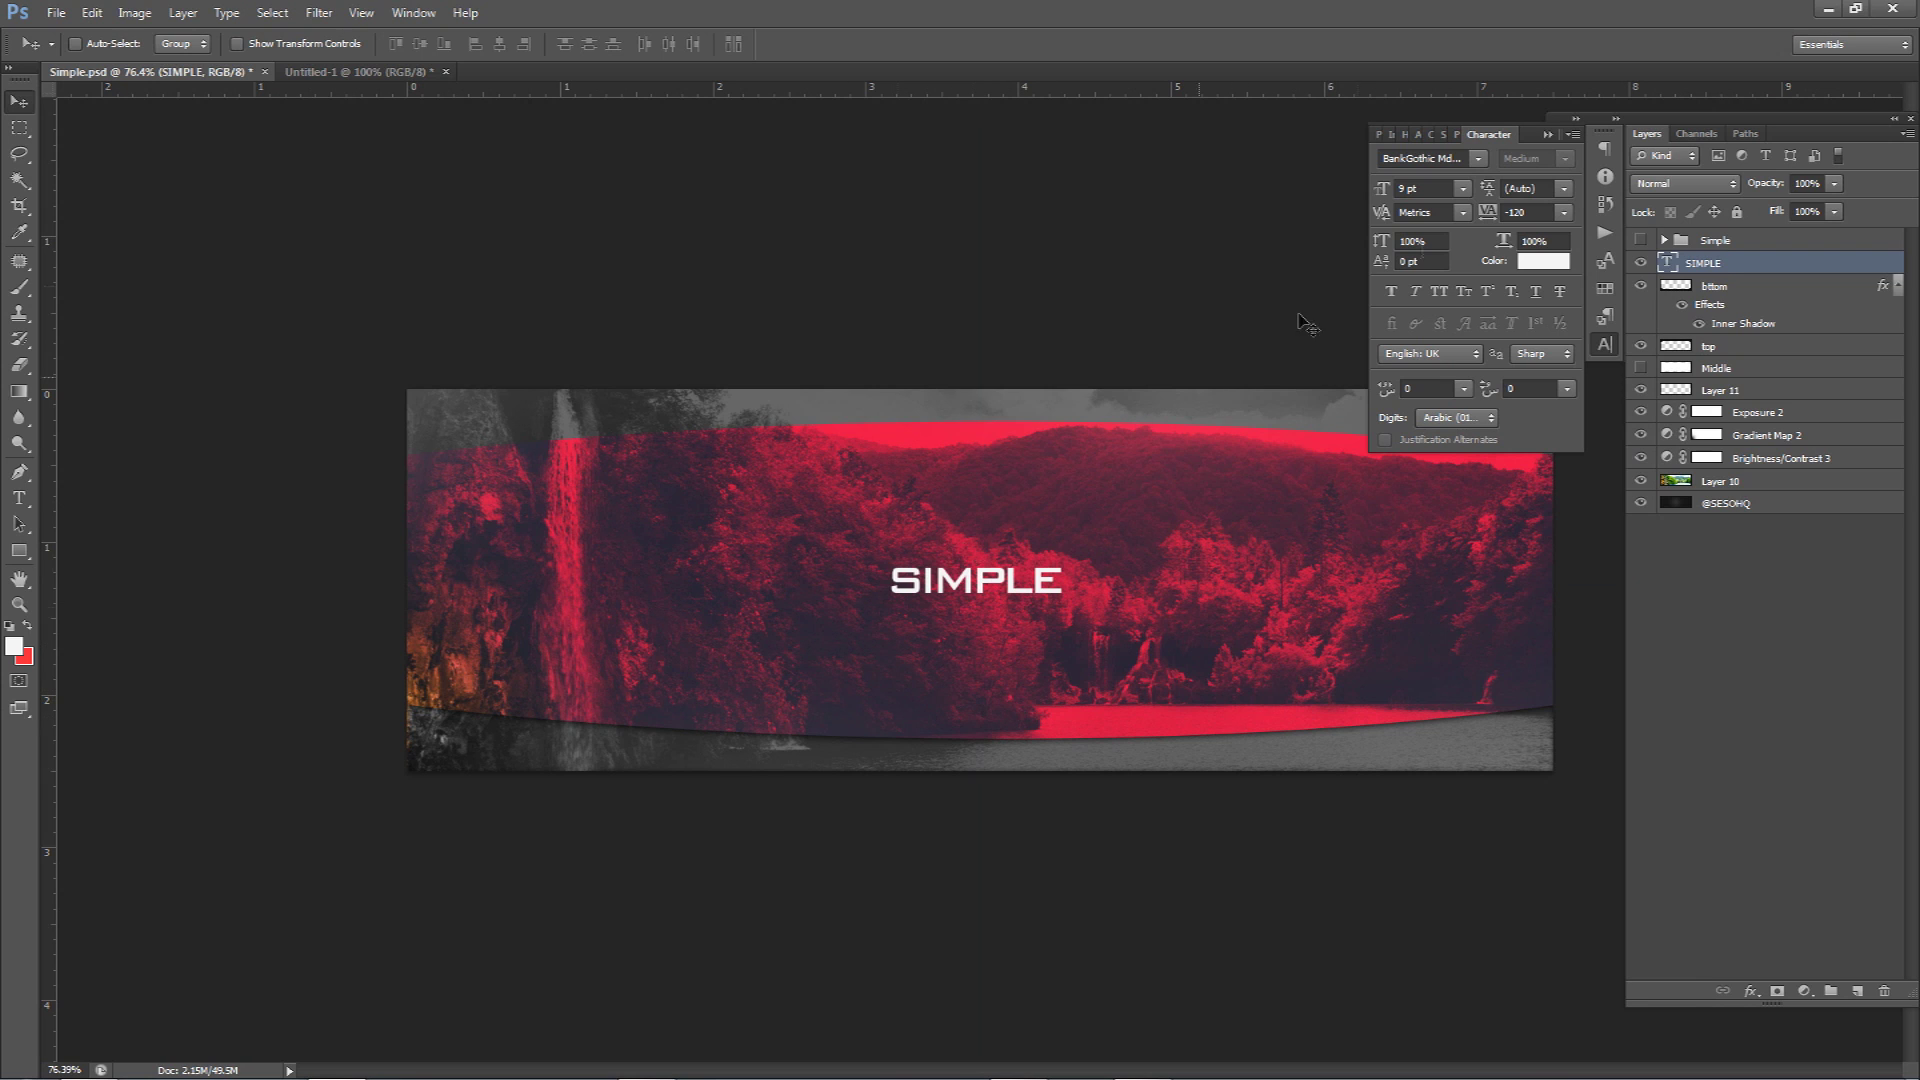
click(1601, 345)
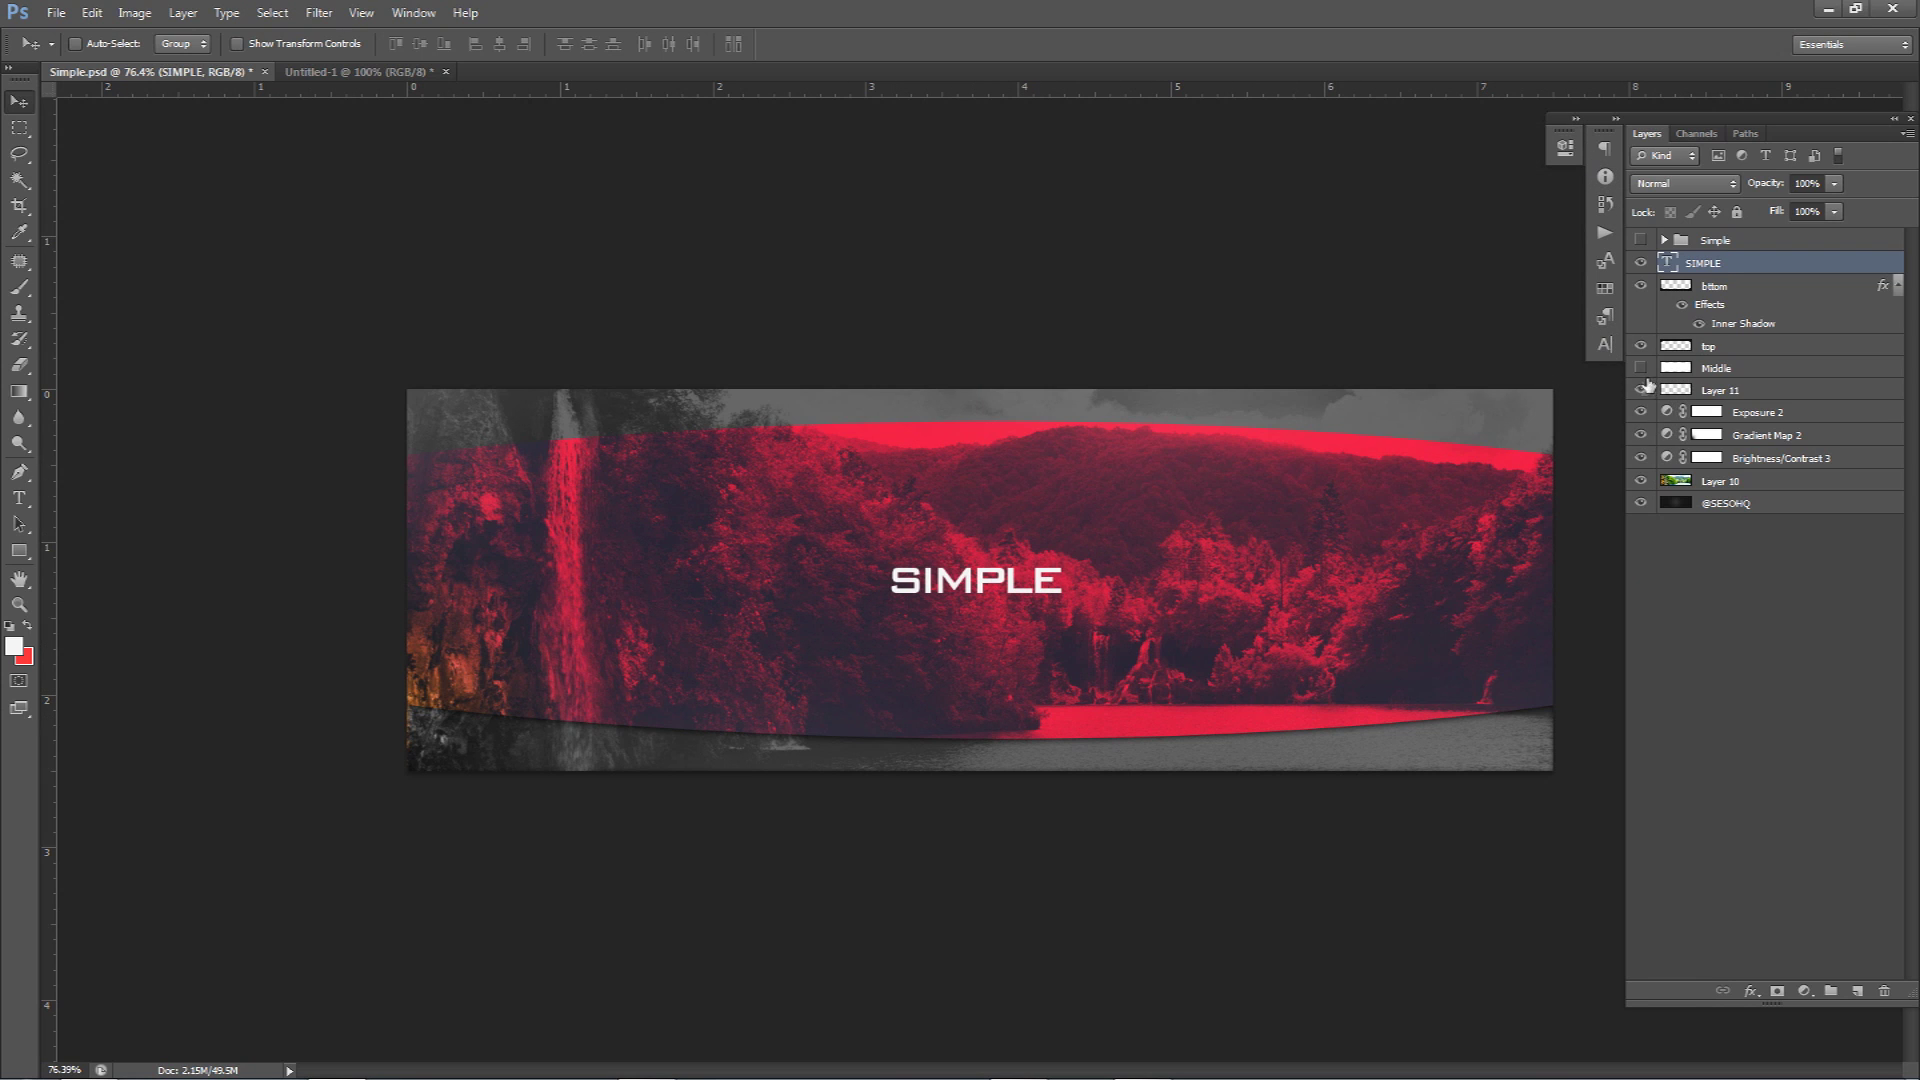
Duplicate the SIMPLE text just below the original and replace the copy's wording with DON'T FORGET TO LEAVE A LIKE.
drag(960, 664, 1030, 612)
key(t)
click(1027, 610)
double_click(1027, 610)
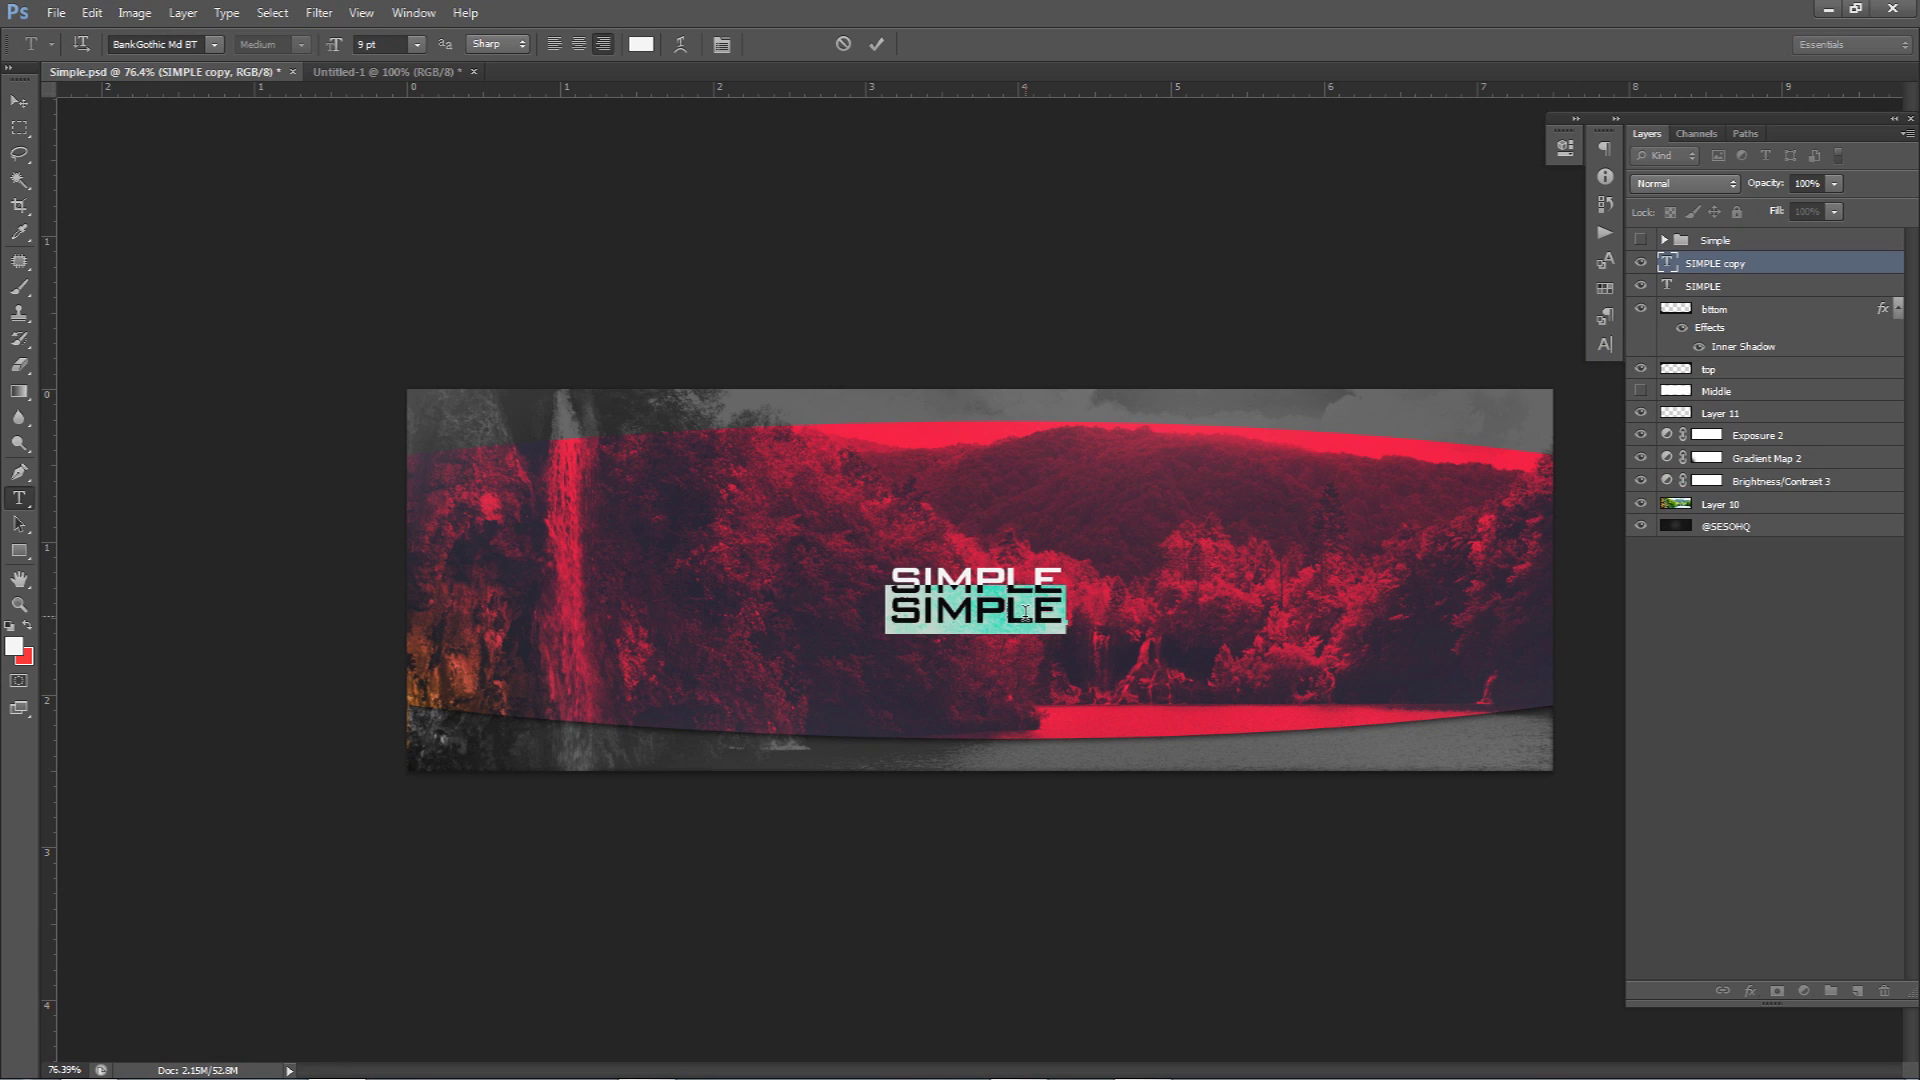
text(DO)
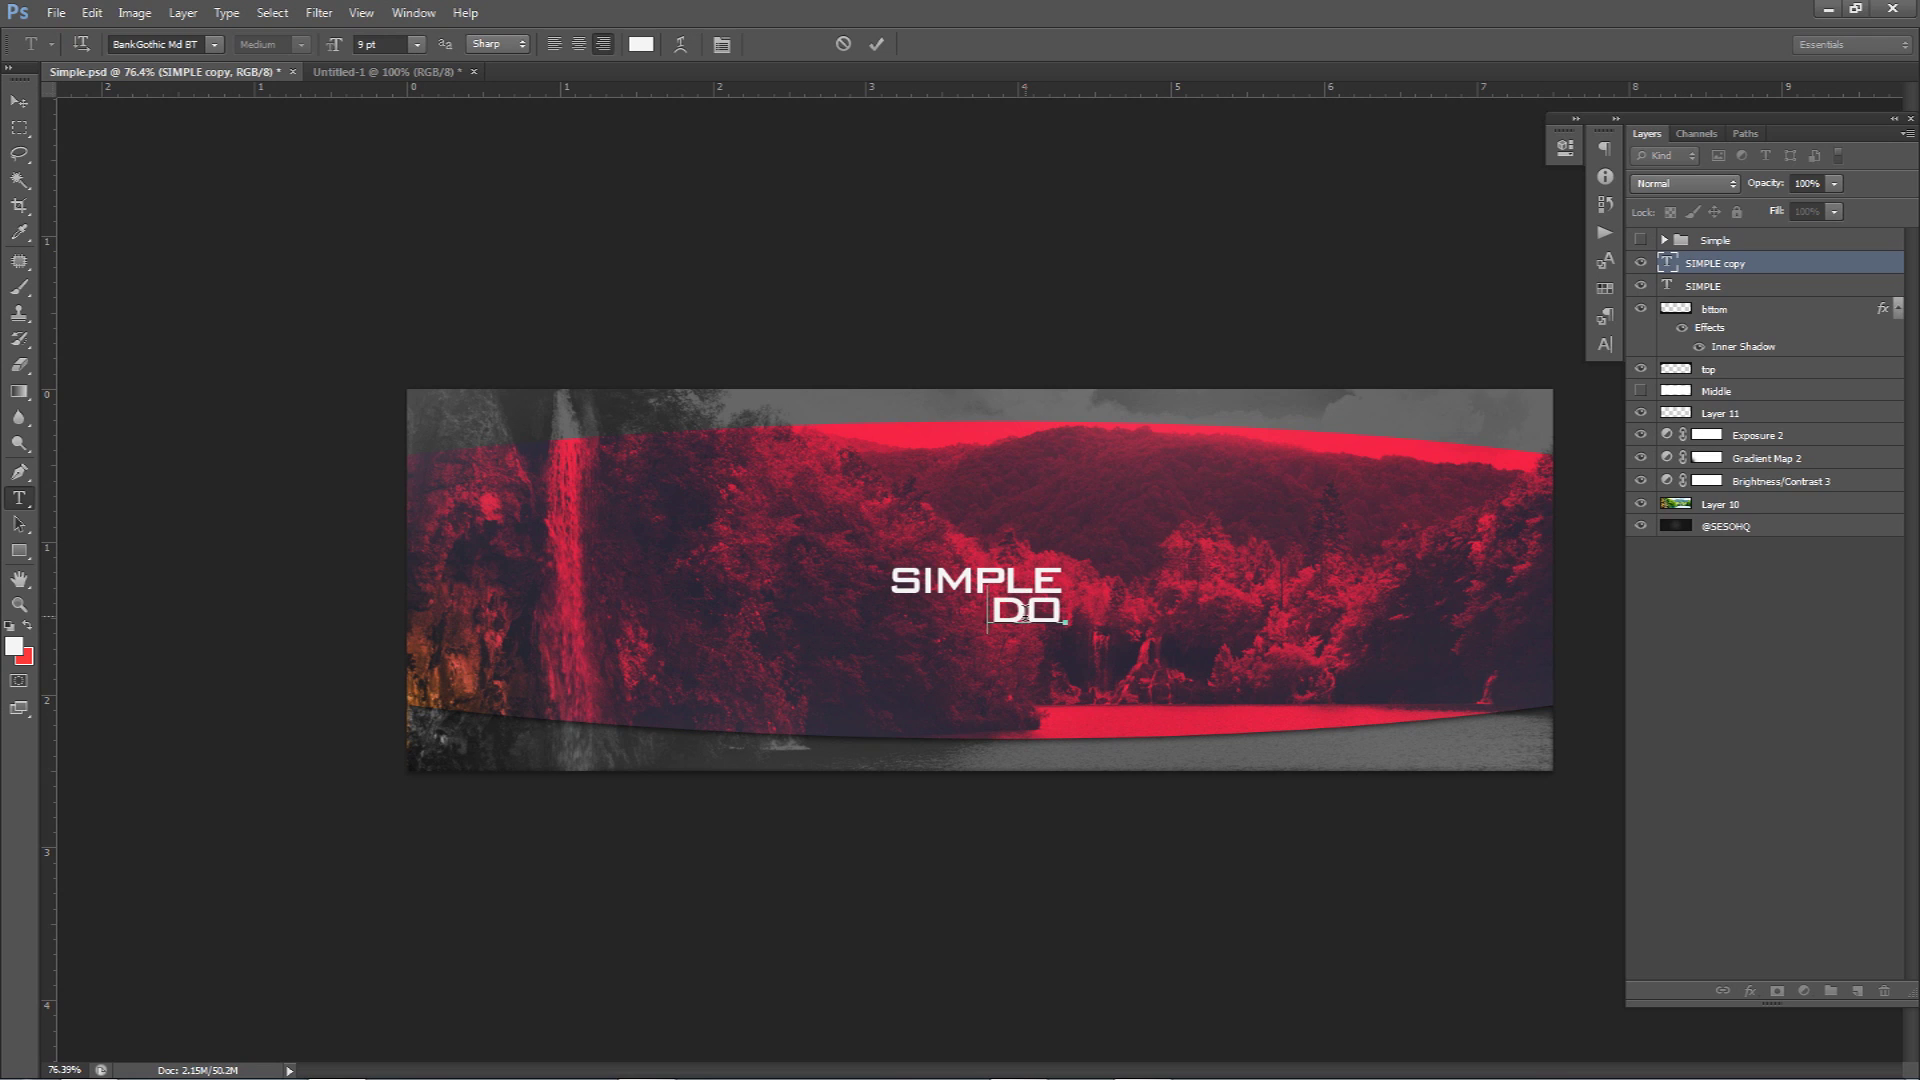
text(N)
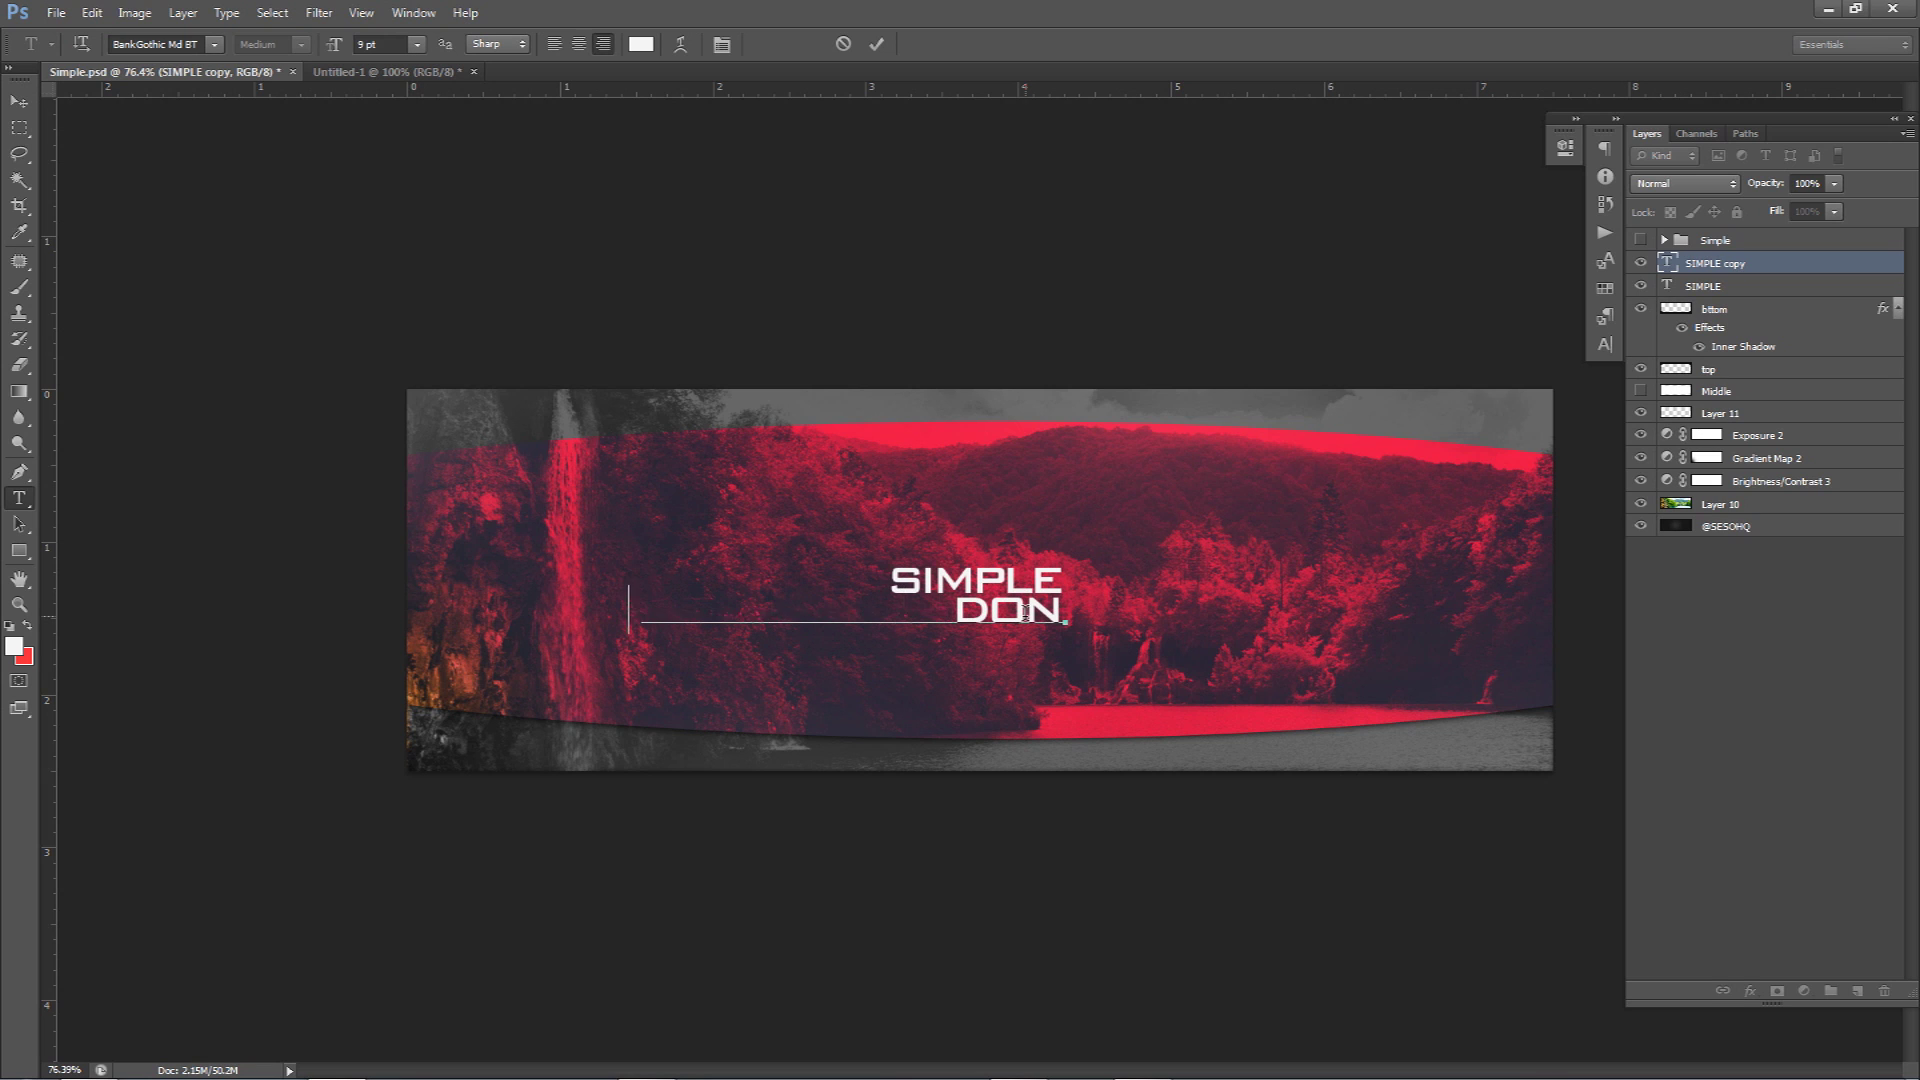
text('T FORGET TO LEAVE A LIKE)
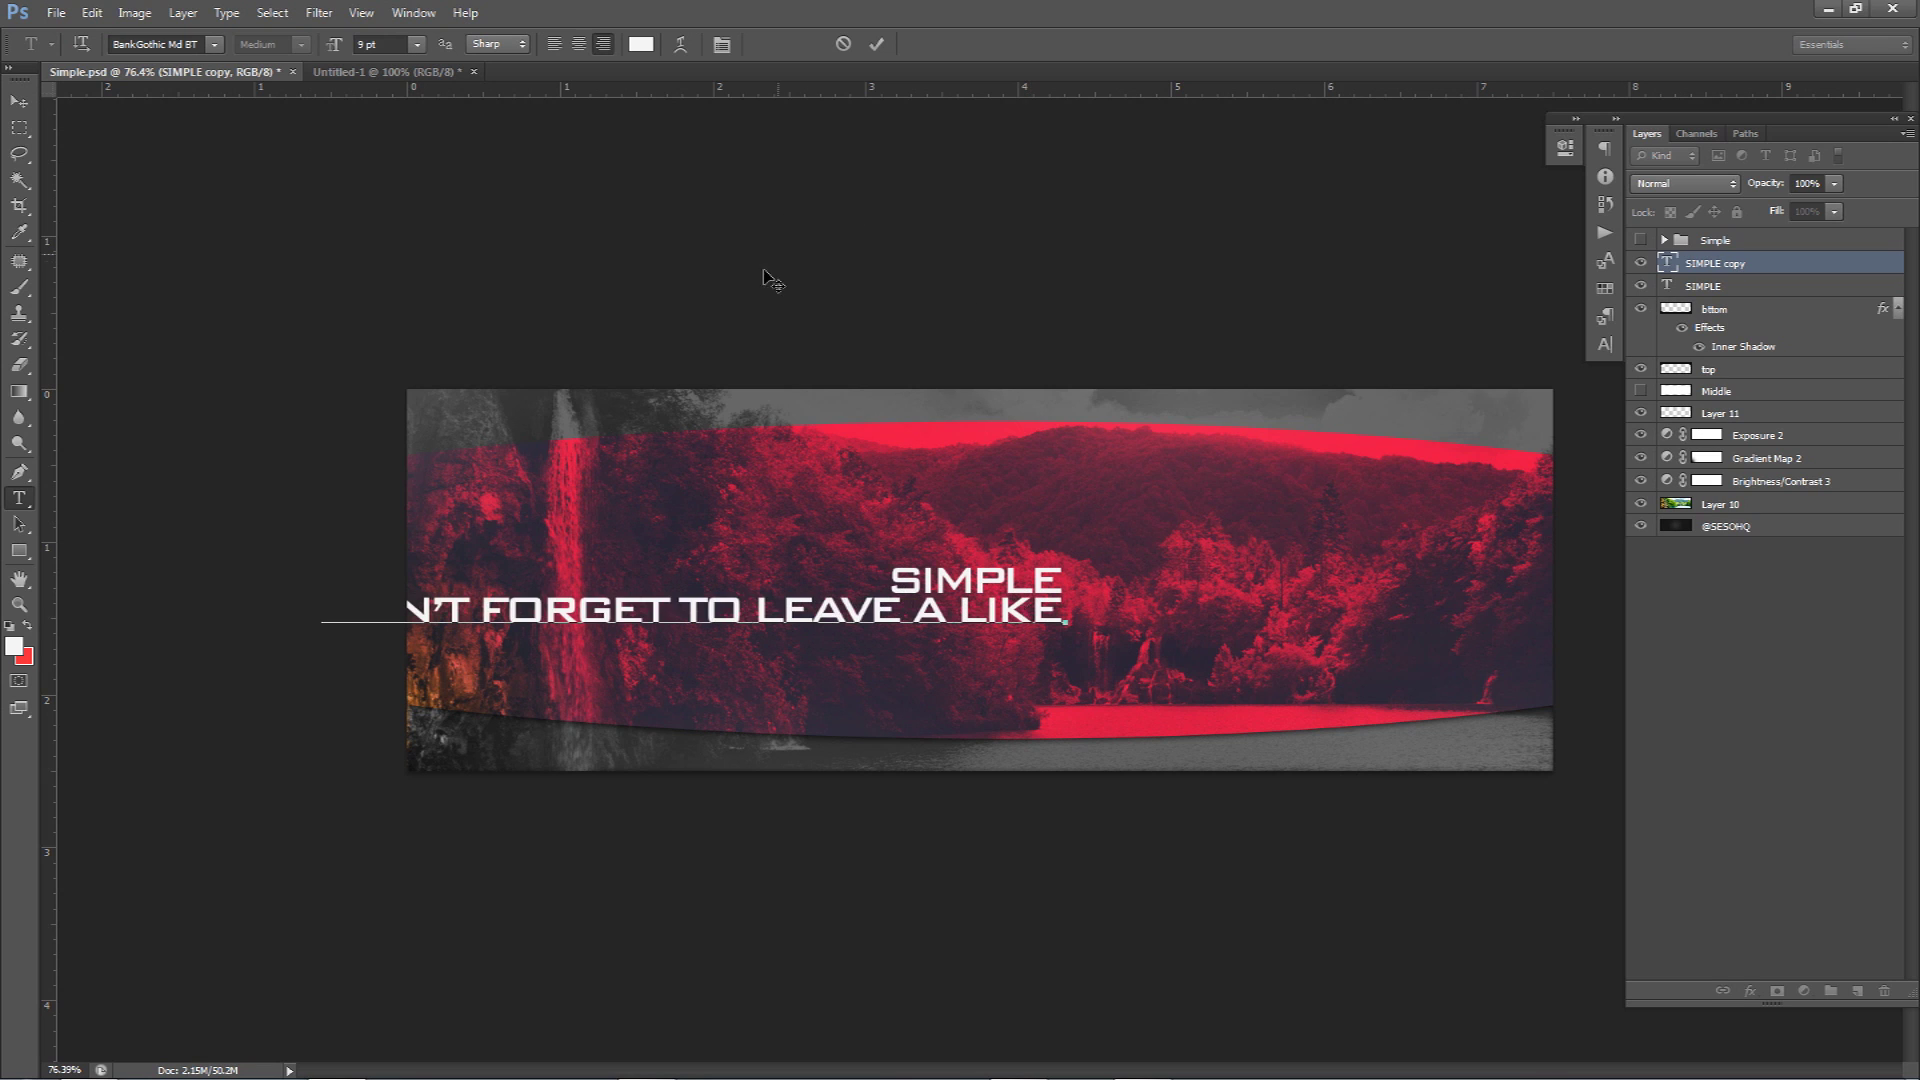
Shrink the tagline's font size until it matches the width of SIMPLE, and place it directly beneath that word.
key(ctrl+a)
click(390, 44)
key(Down)
key(Down)
key(Down)
key(Down)
key(Down)
key(Down)
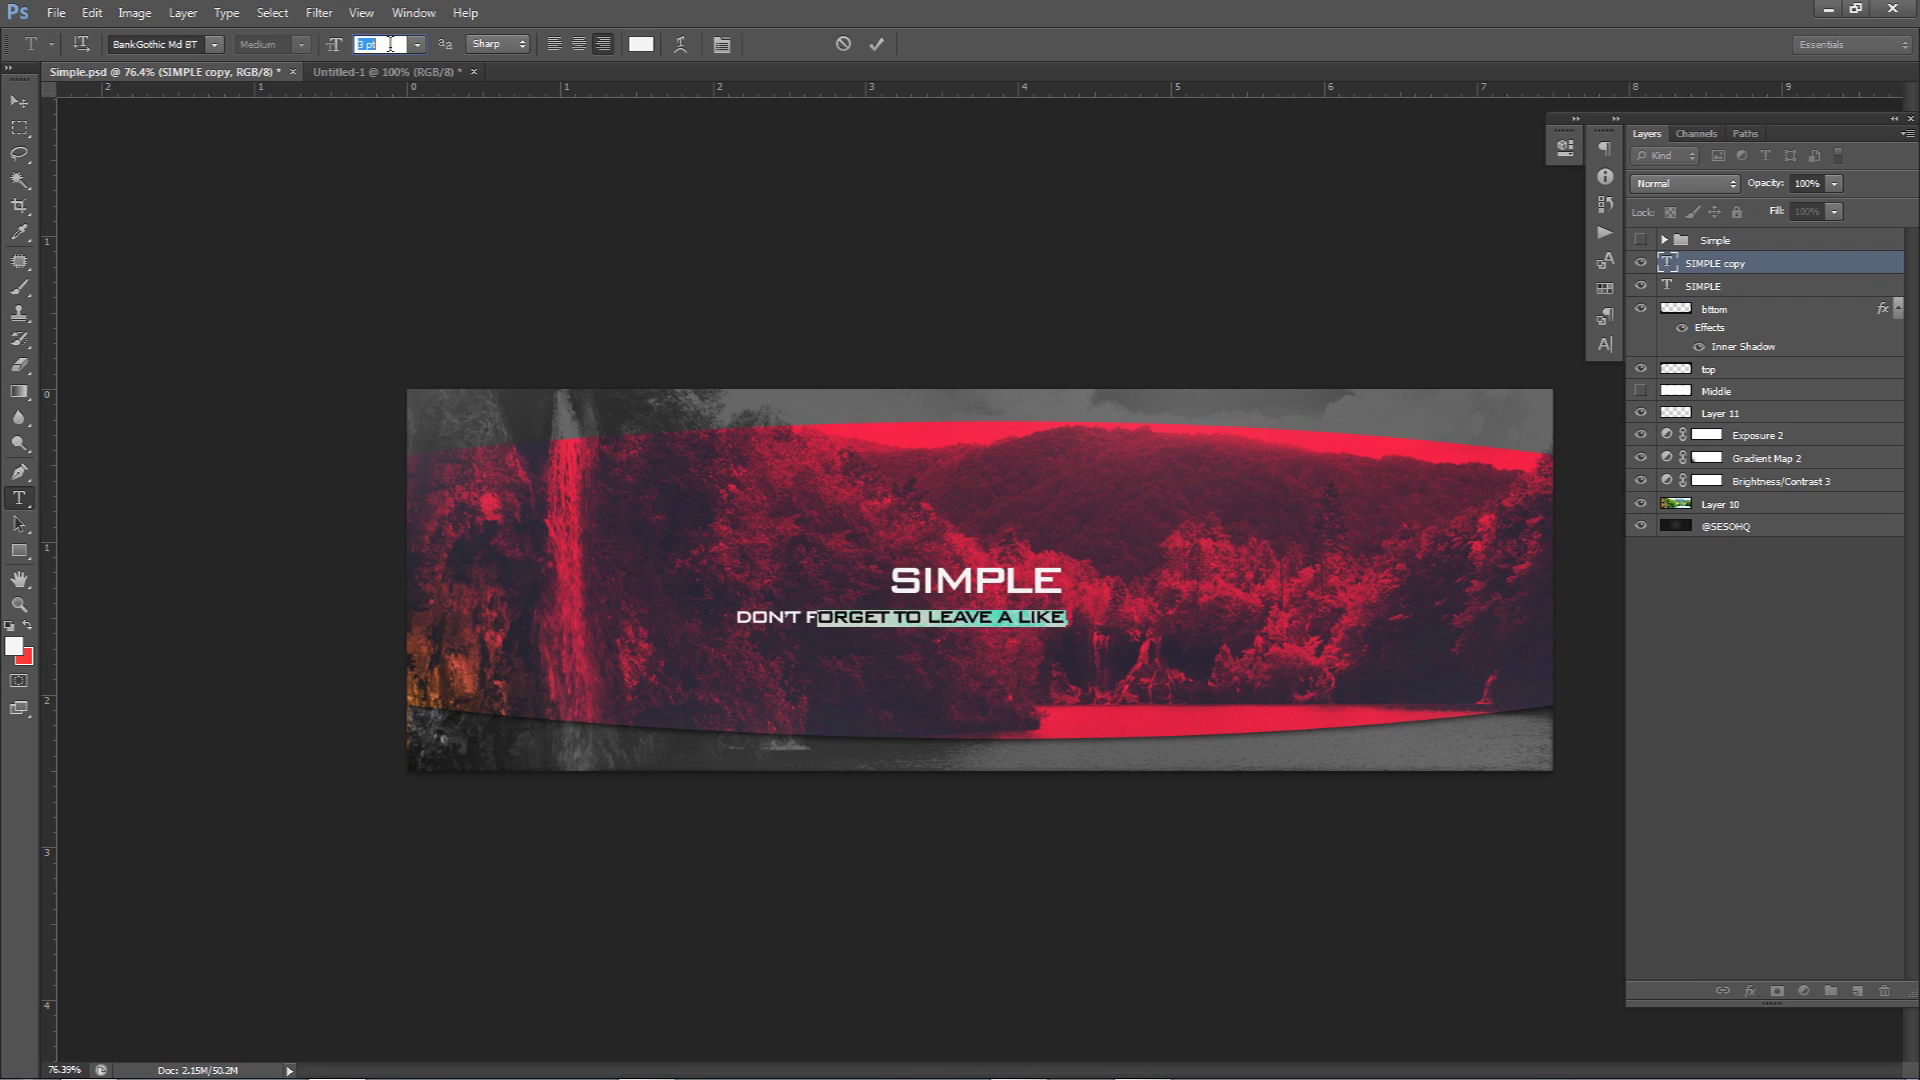
click(876, 44)
key(v)
mouse_move(1074, 563)
mouse_down()
mouse_move(1067, 541)
mouse_move(1110, 556)
mouse_up()
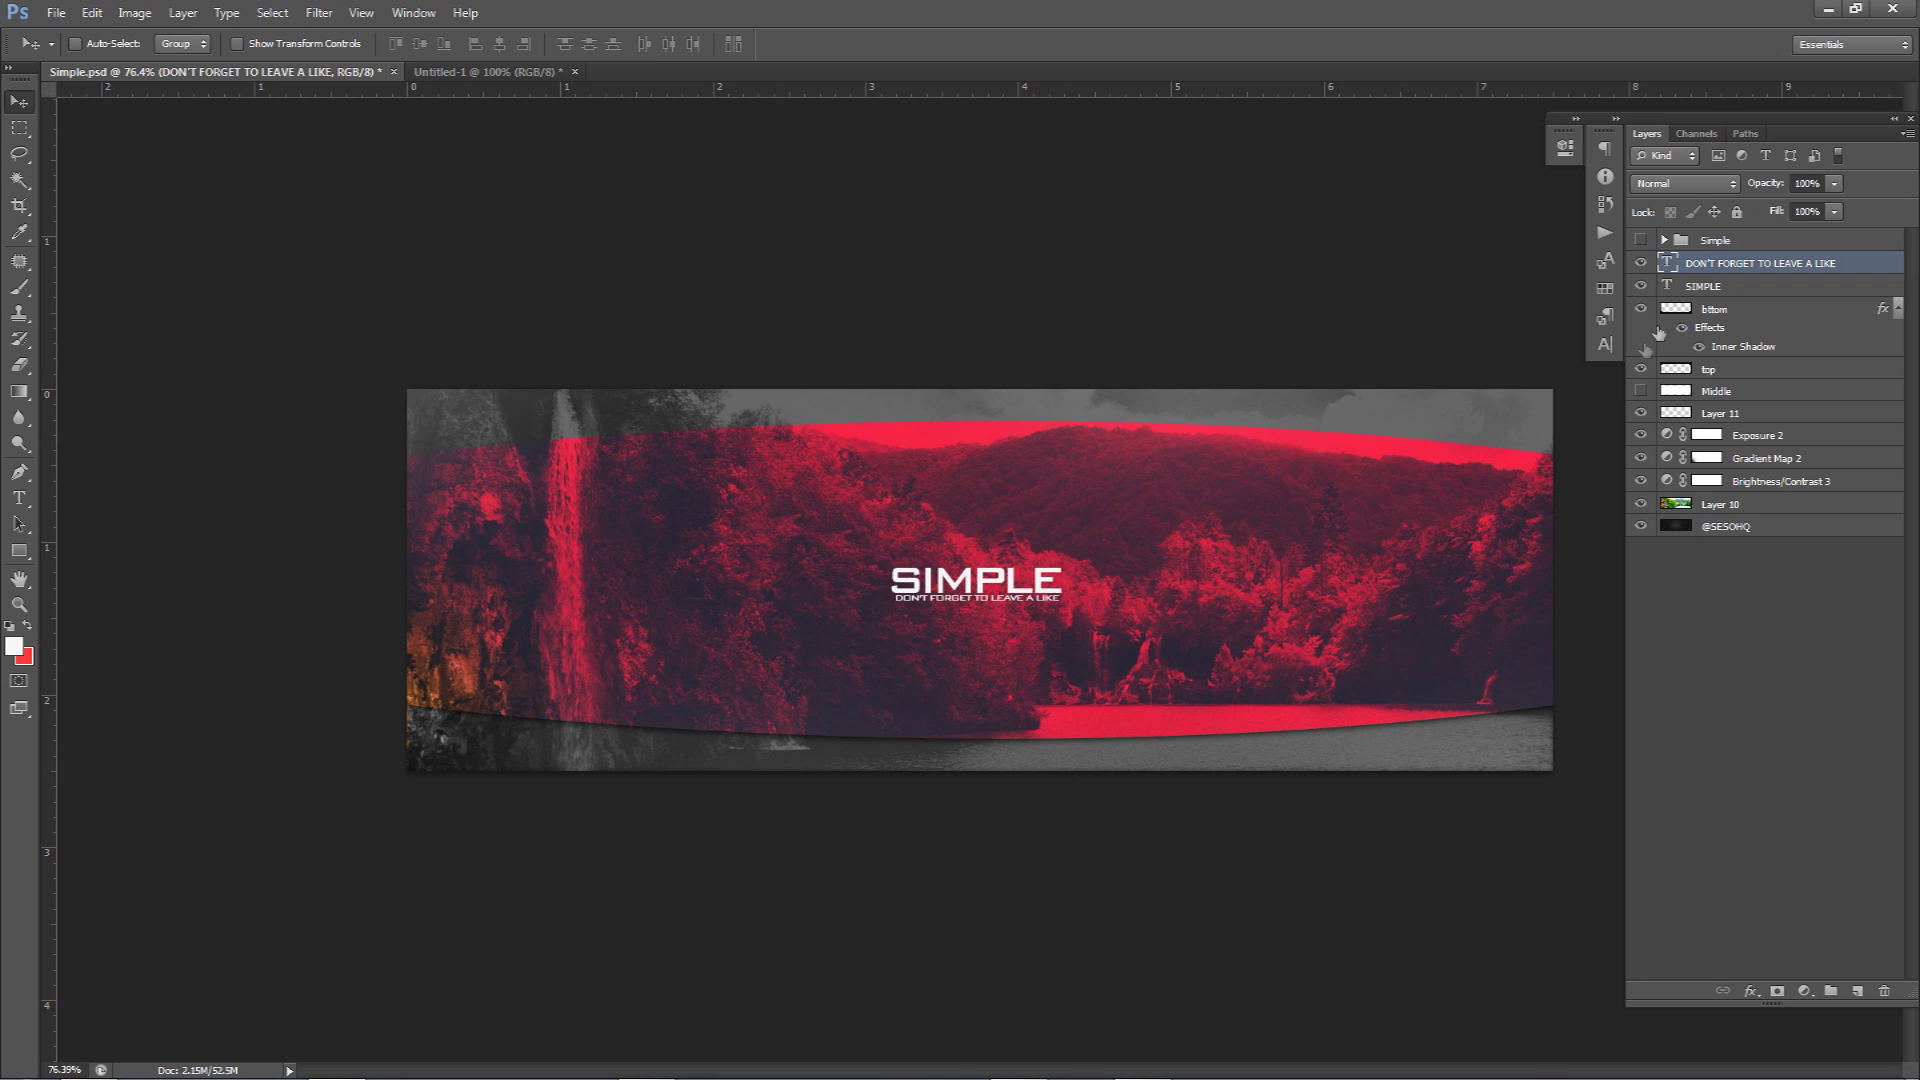
Check the Middle shape briefly, leave it hidden, and open the layer style settings of the bttom layer.
click(1640, 391)
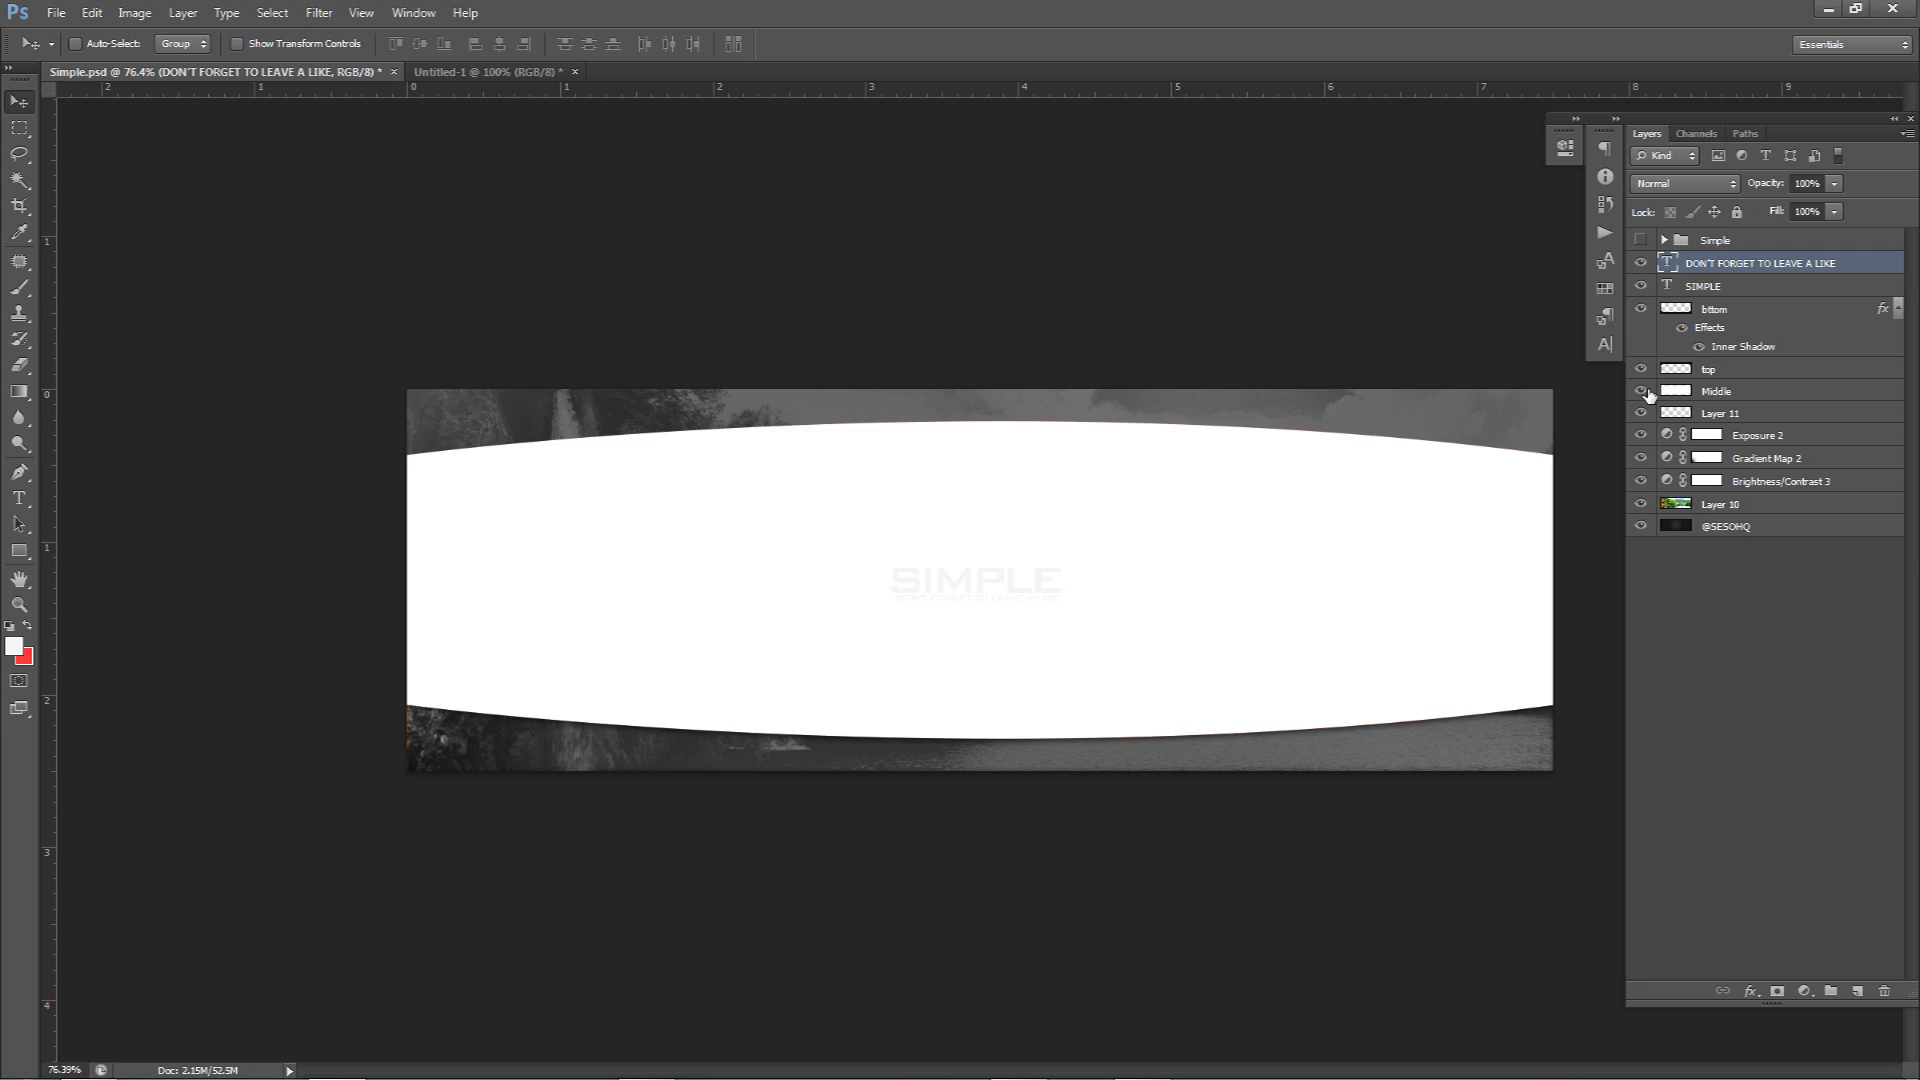
click(1640, 391)
click(1795, 315)
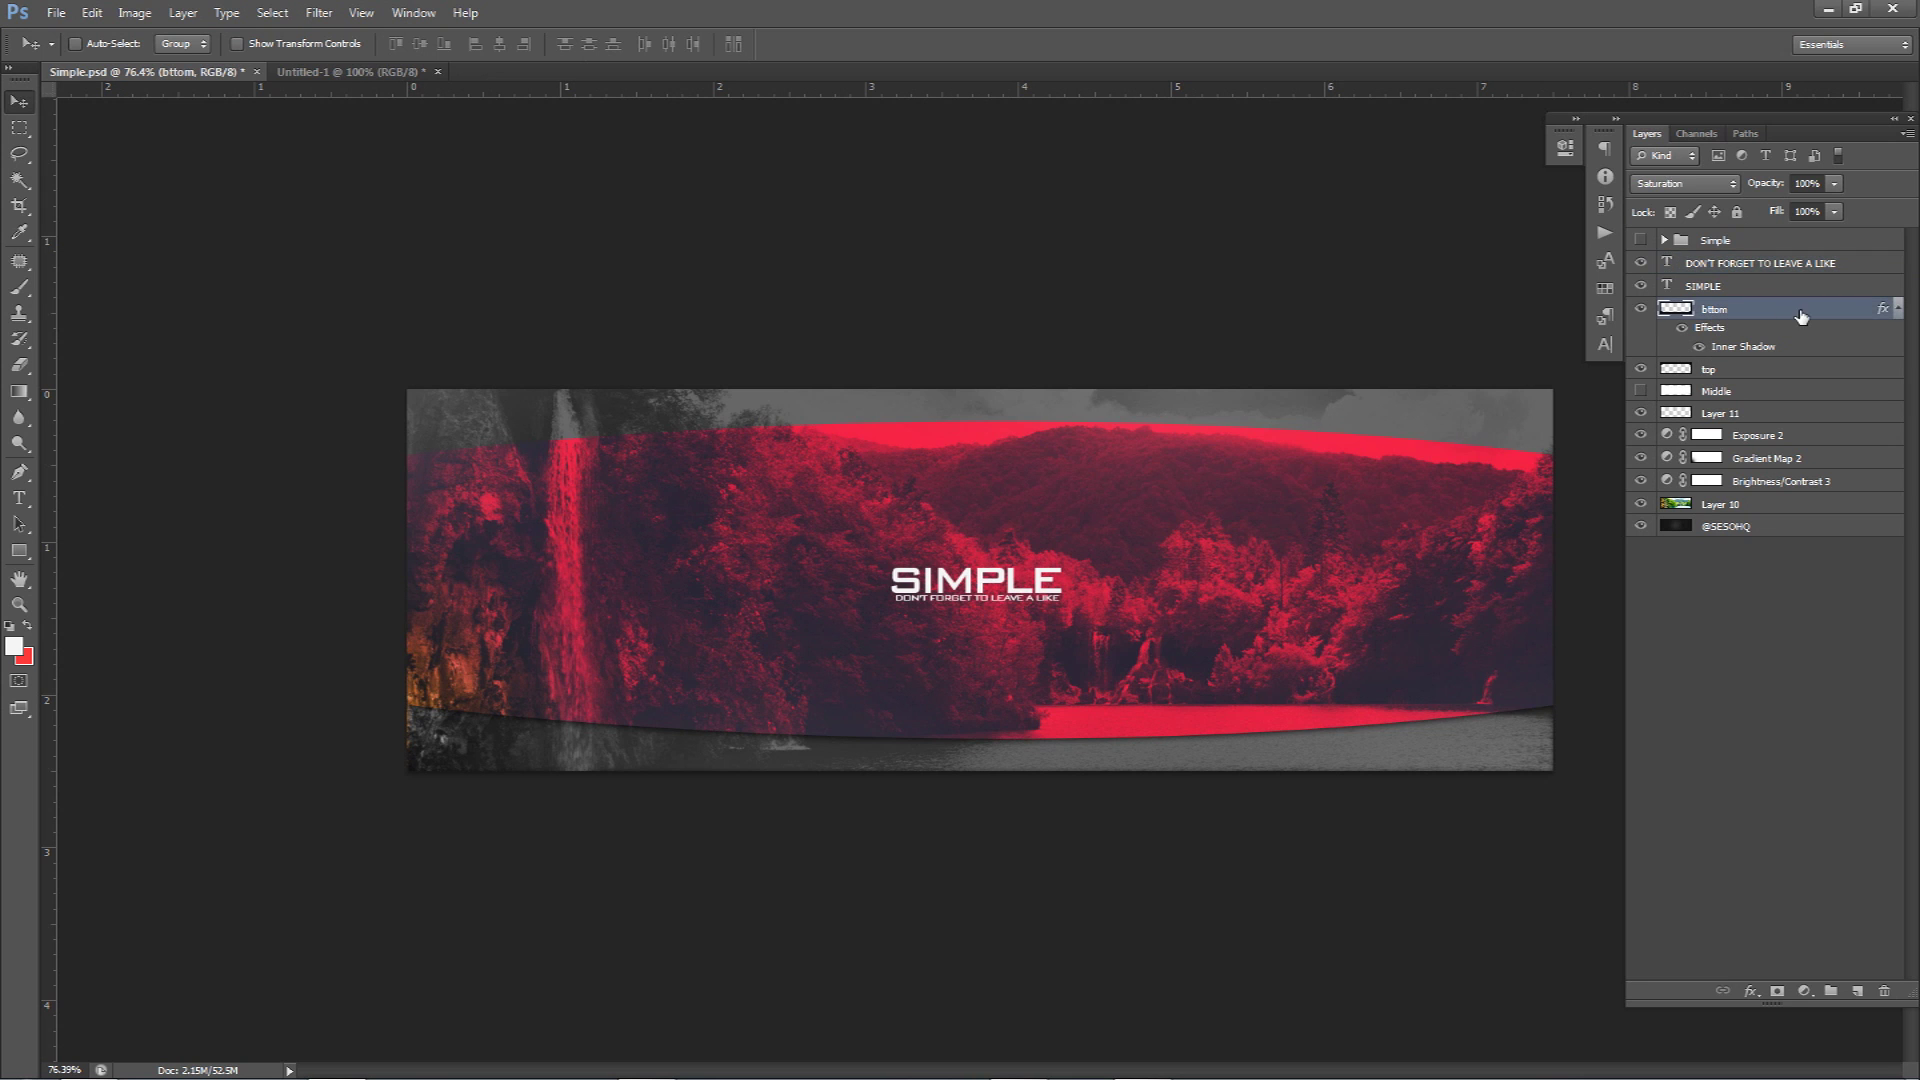
double_click(1769, 322)
drag(1208, 492, 1304, 445)
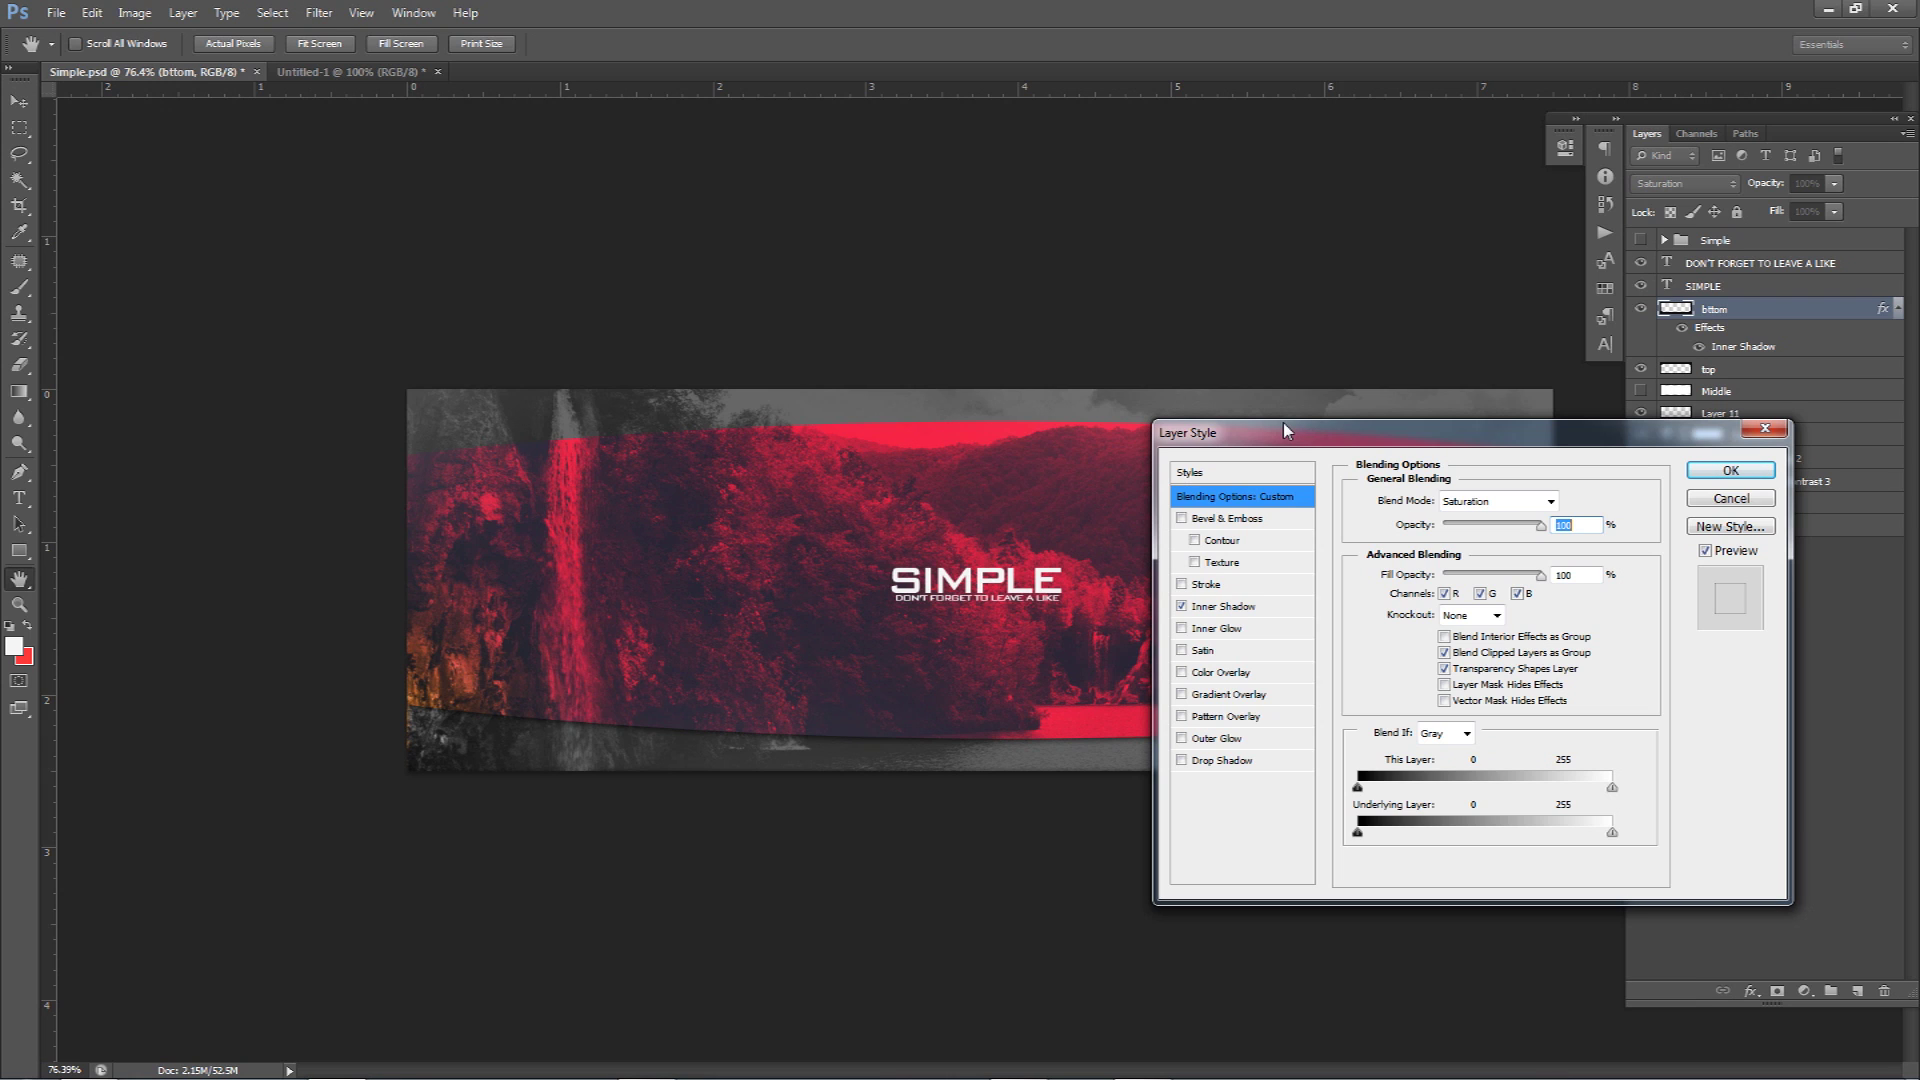
Try a Pattern Overlay on the bttom layer at 29% scale with reduced opacity, then disable it.
click(1225, 716)
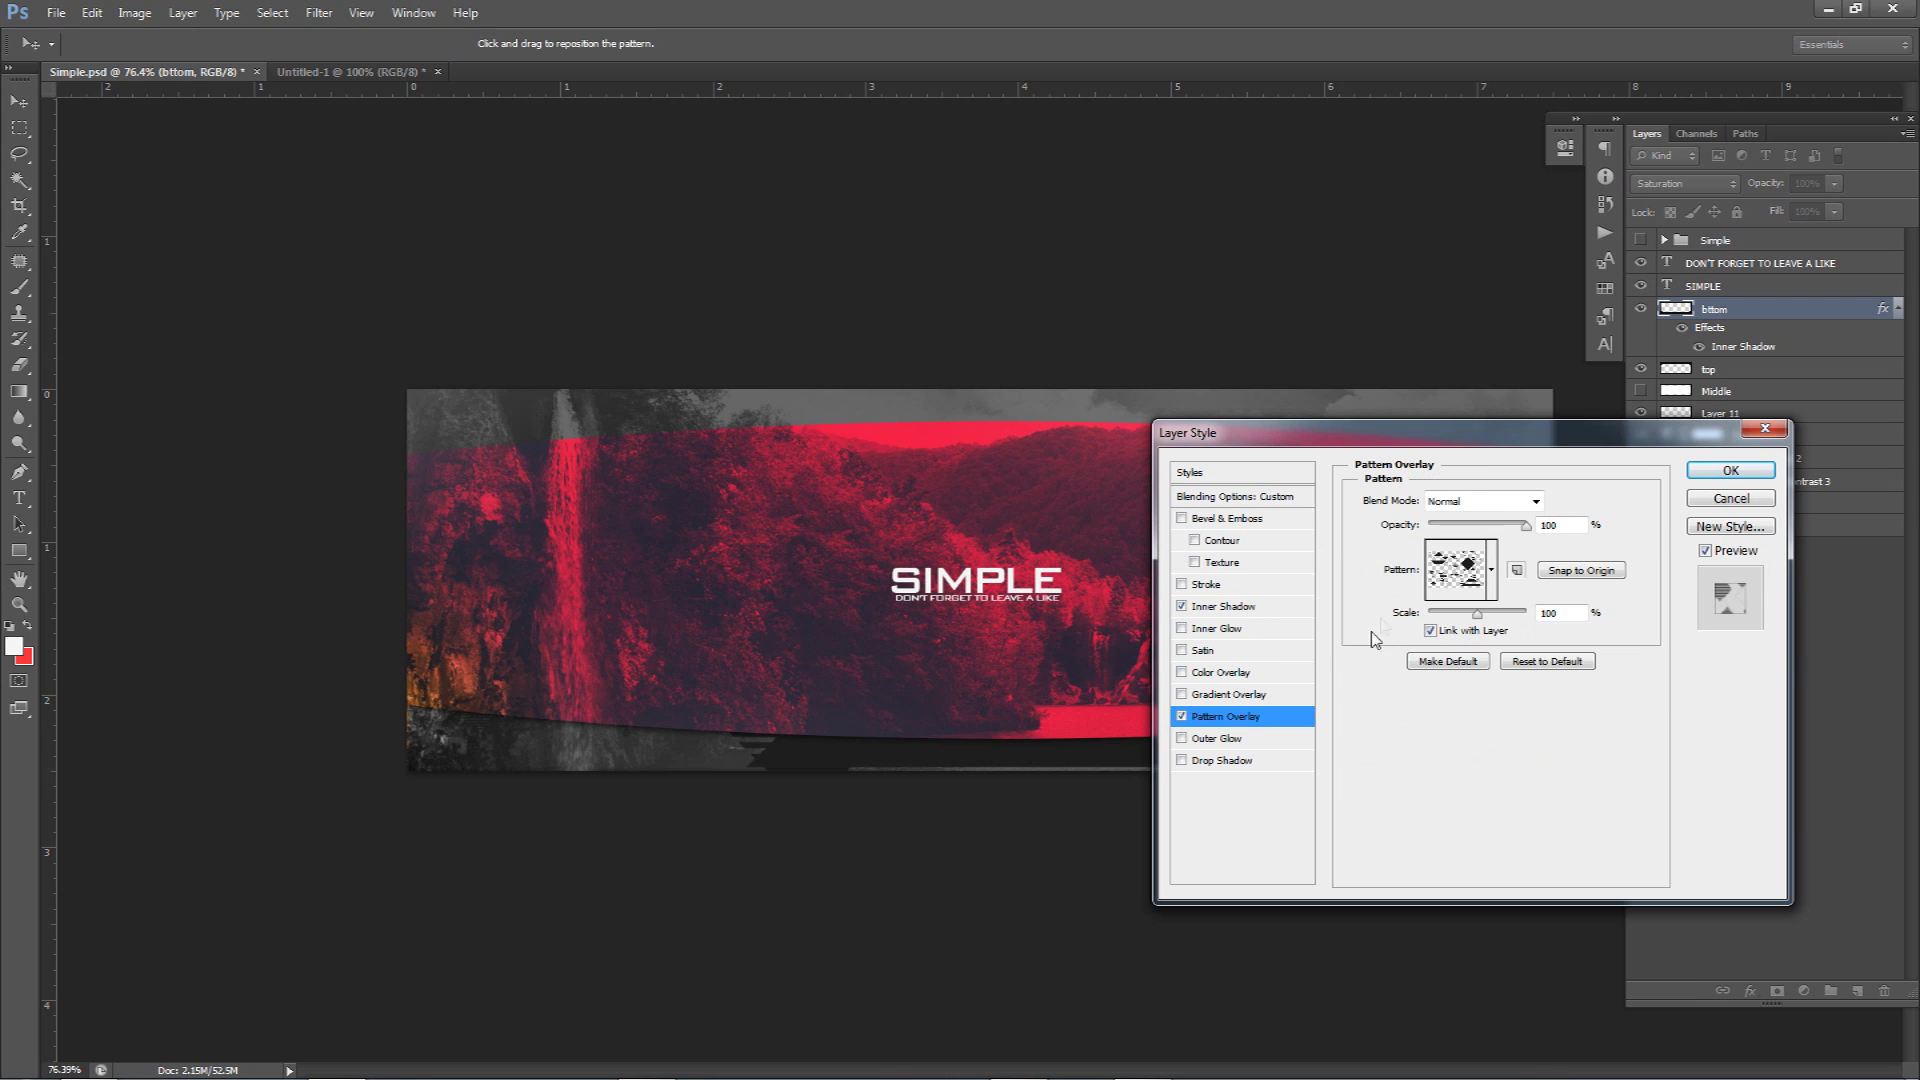
drag(1458, 616, 1442, 615)
click(1461, 524)
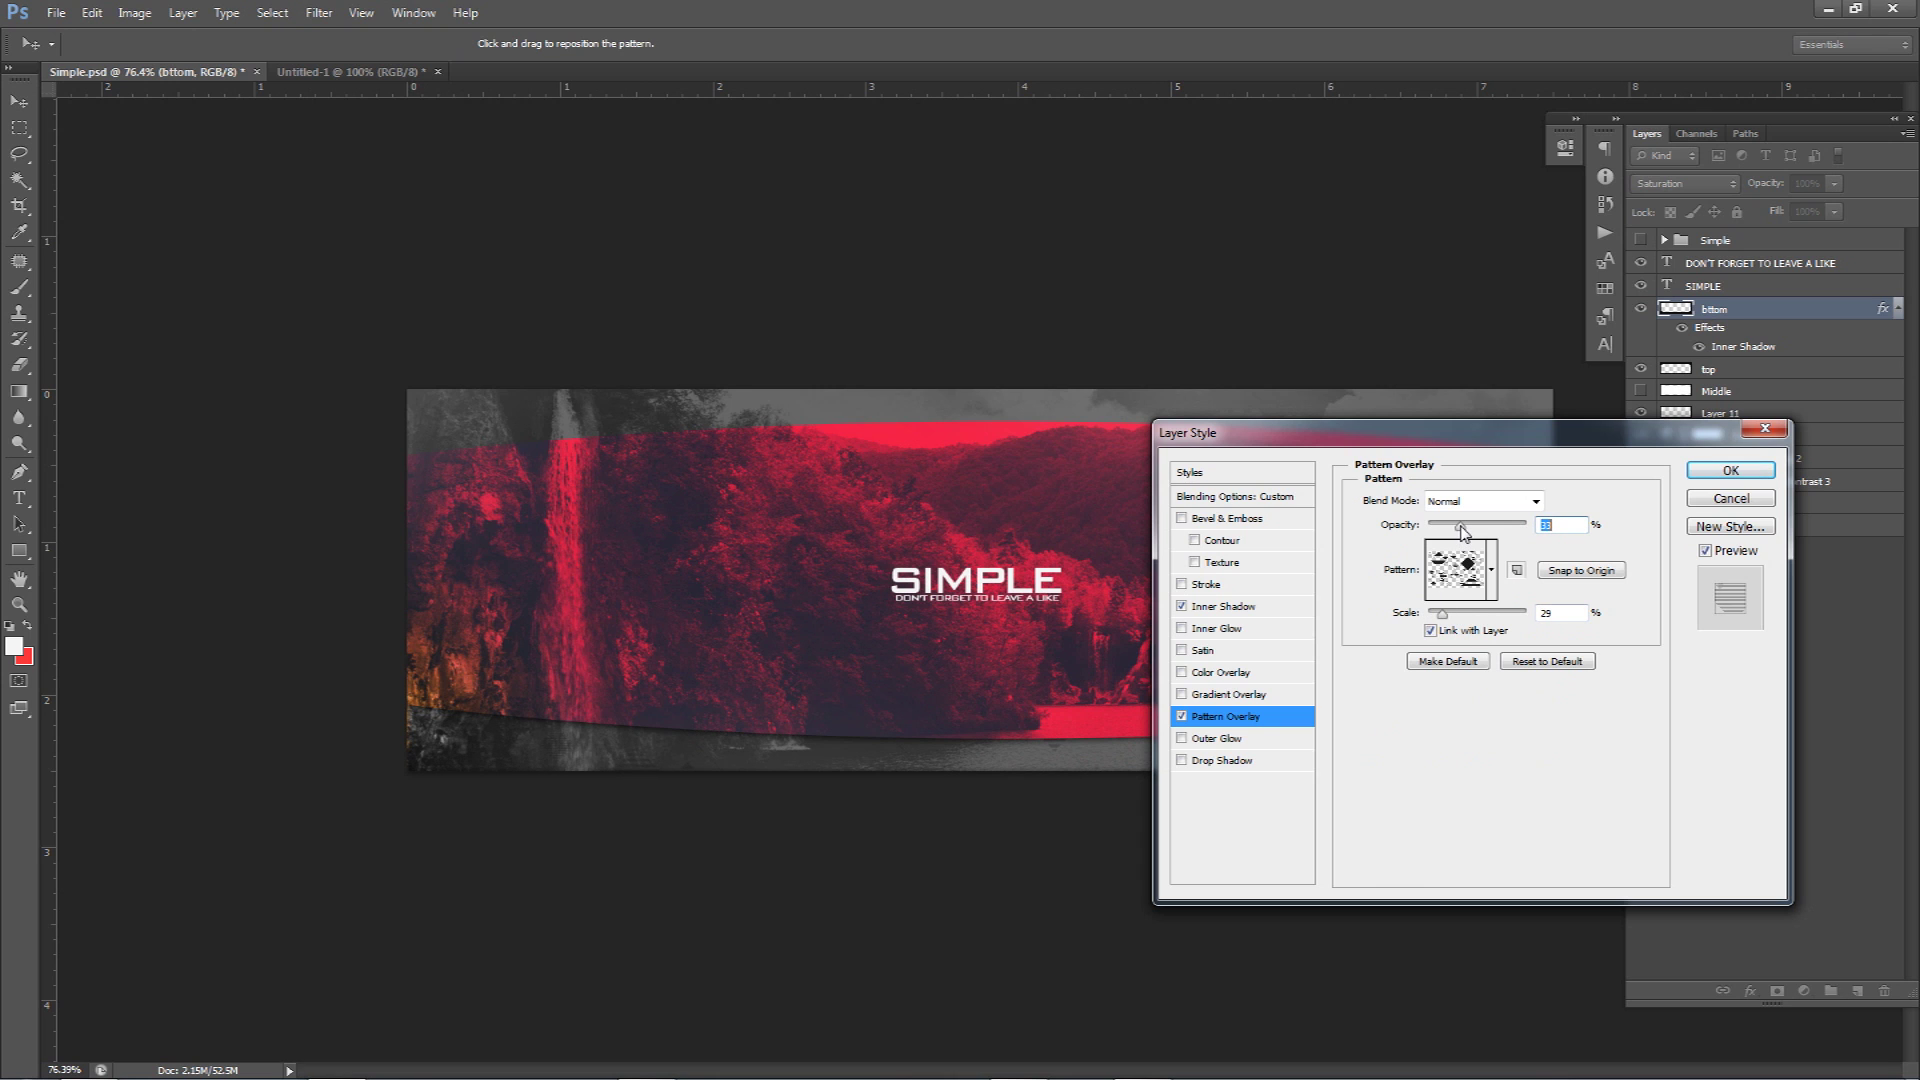
click(1182, 716)
Add a Gradient Overlay to the bttom layer and change the gradient's white stop to #1d1d1d.
click(1228, 694)
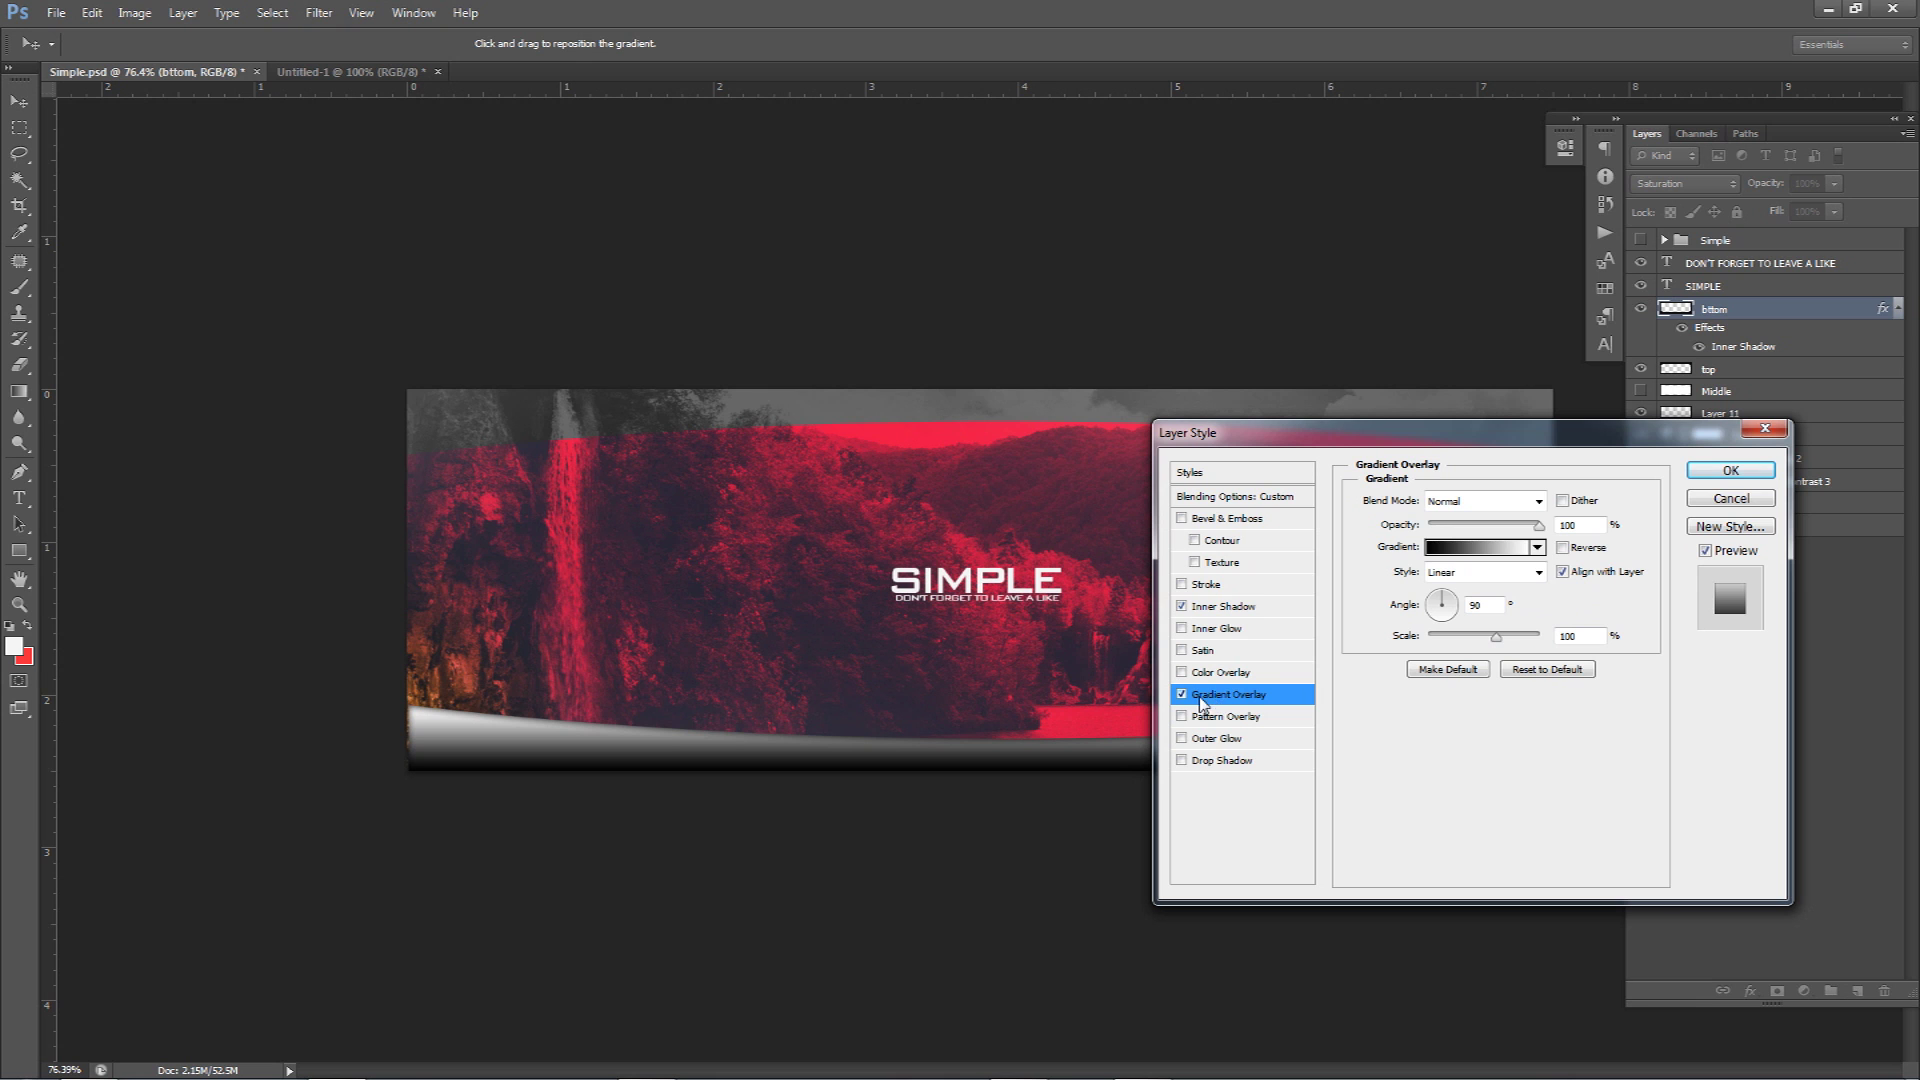
click(1466, 549)
double_click(741, 521)
click(786, 762)
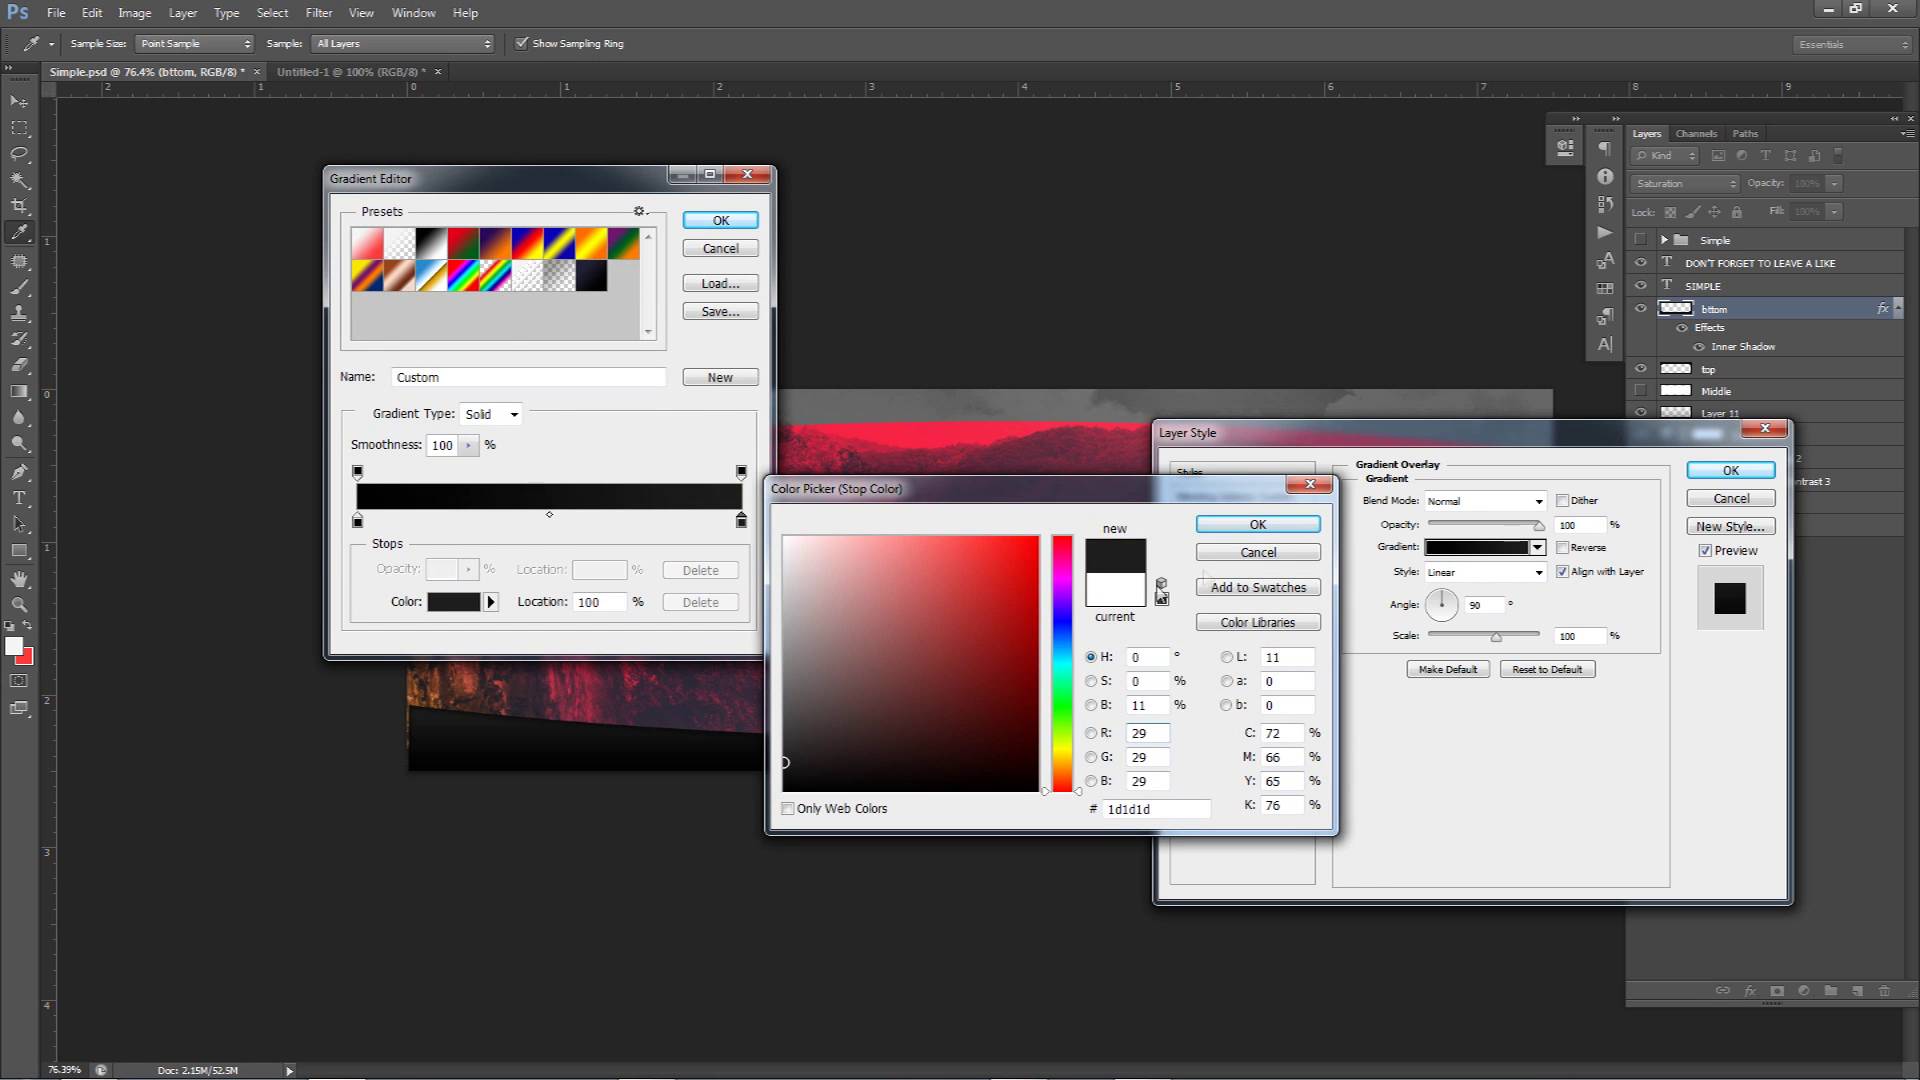
click(1258, 524)
click(720, 220)
Set the Gradient Overlay's blend mode to Soft Light with 32% opacity, and apply the layer style.
click(1480, 500)
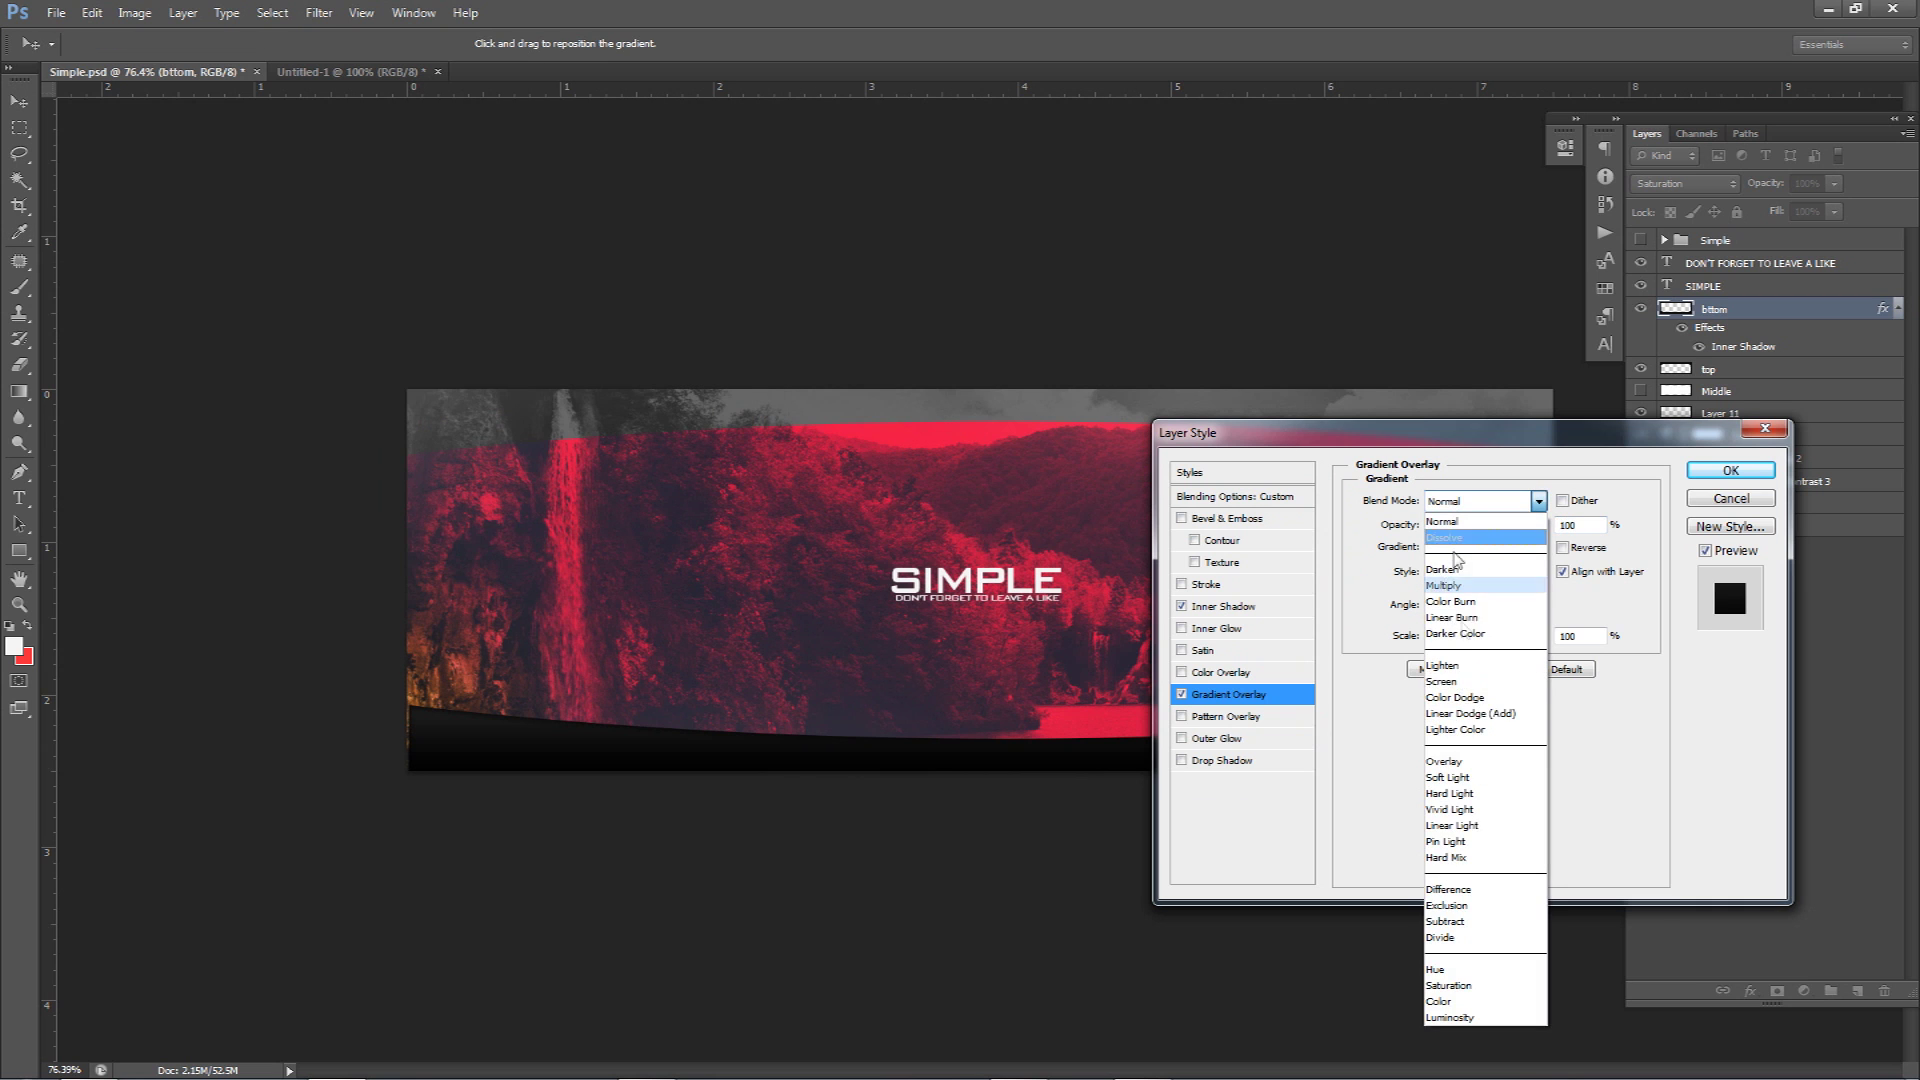
click(1447, 777)
click(1469, 523)
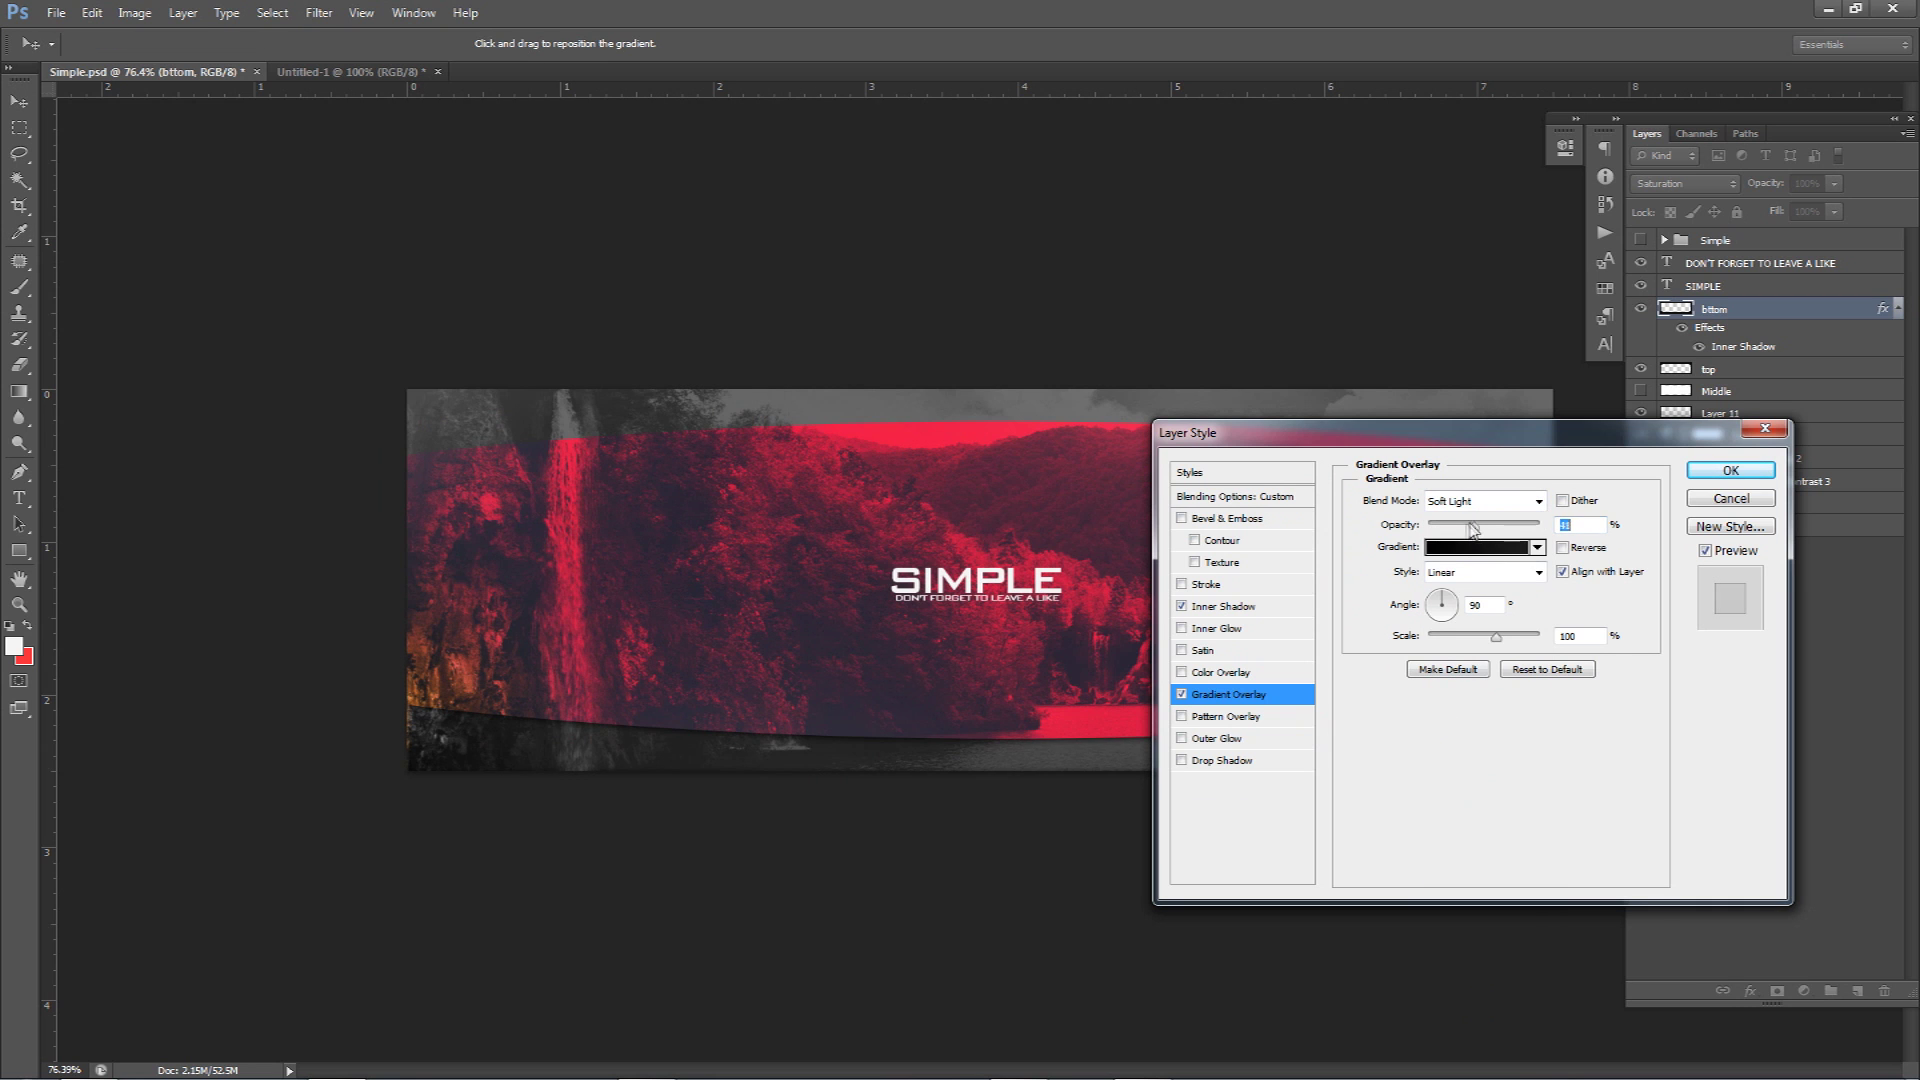
drag(1371, 445, 942, 602)
drag(1033, 686, 1036, 688)
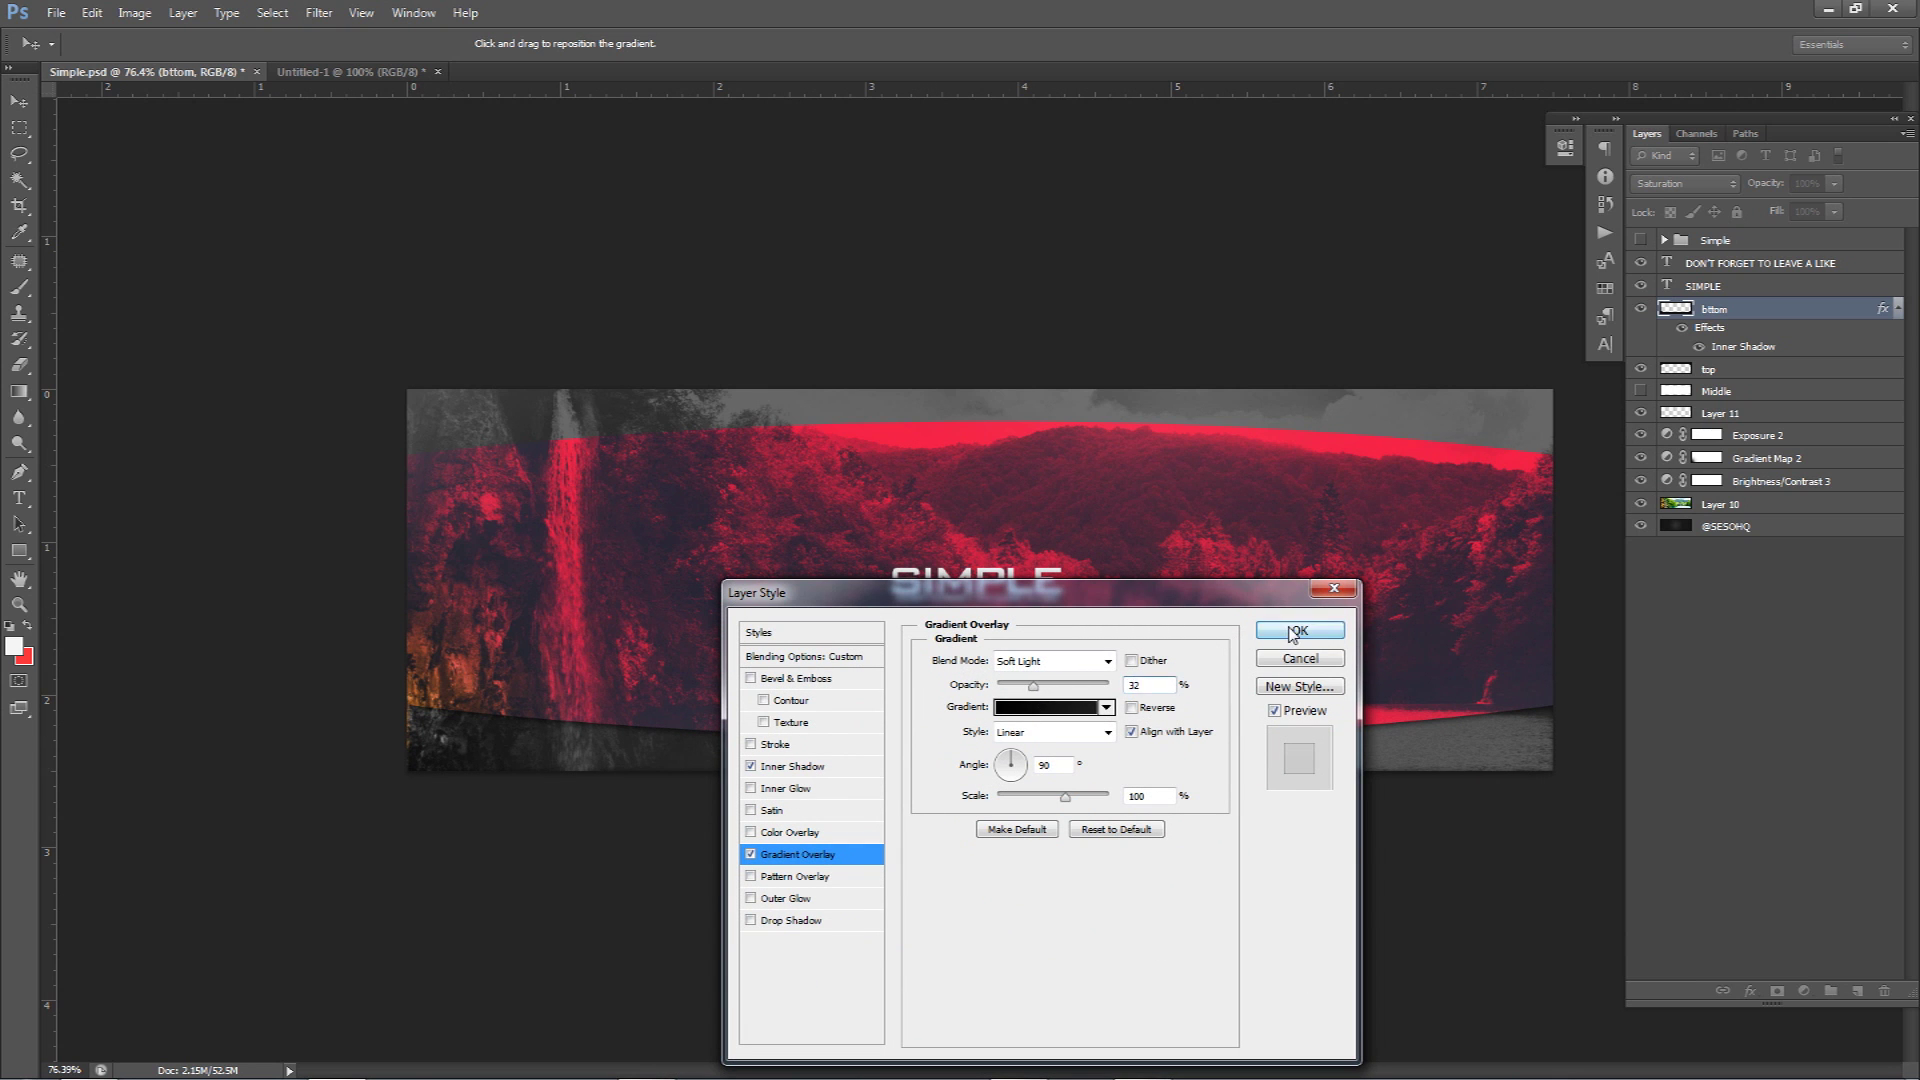
click(1298, 630)
Stretch the bttom strip slightly past the banner's left edge with Free Transform to cover the uncovered sliver.
scroll(612, 660, up, 5)
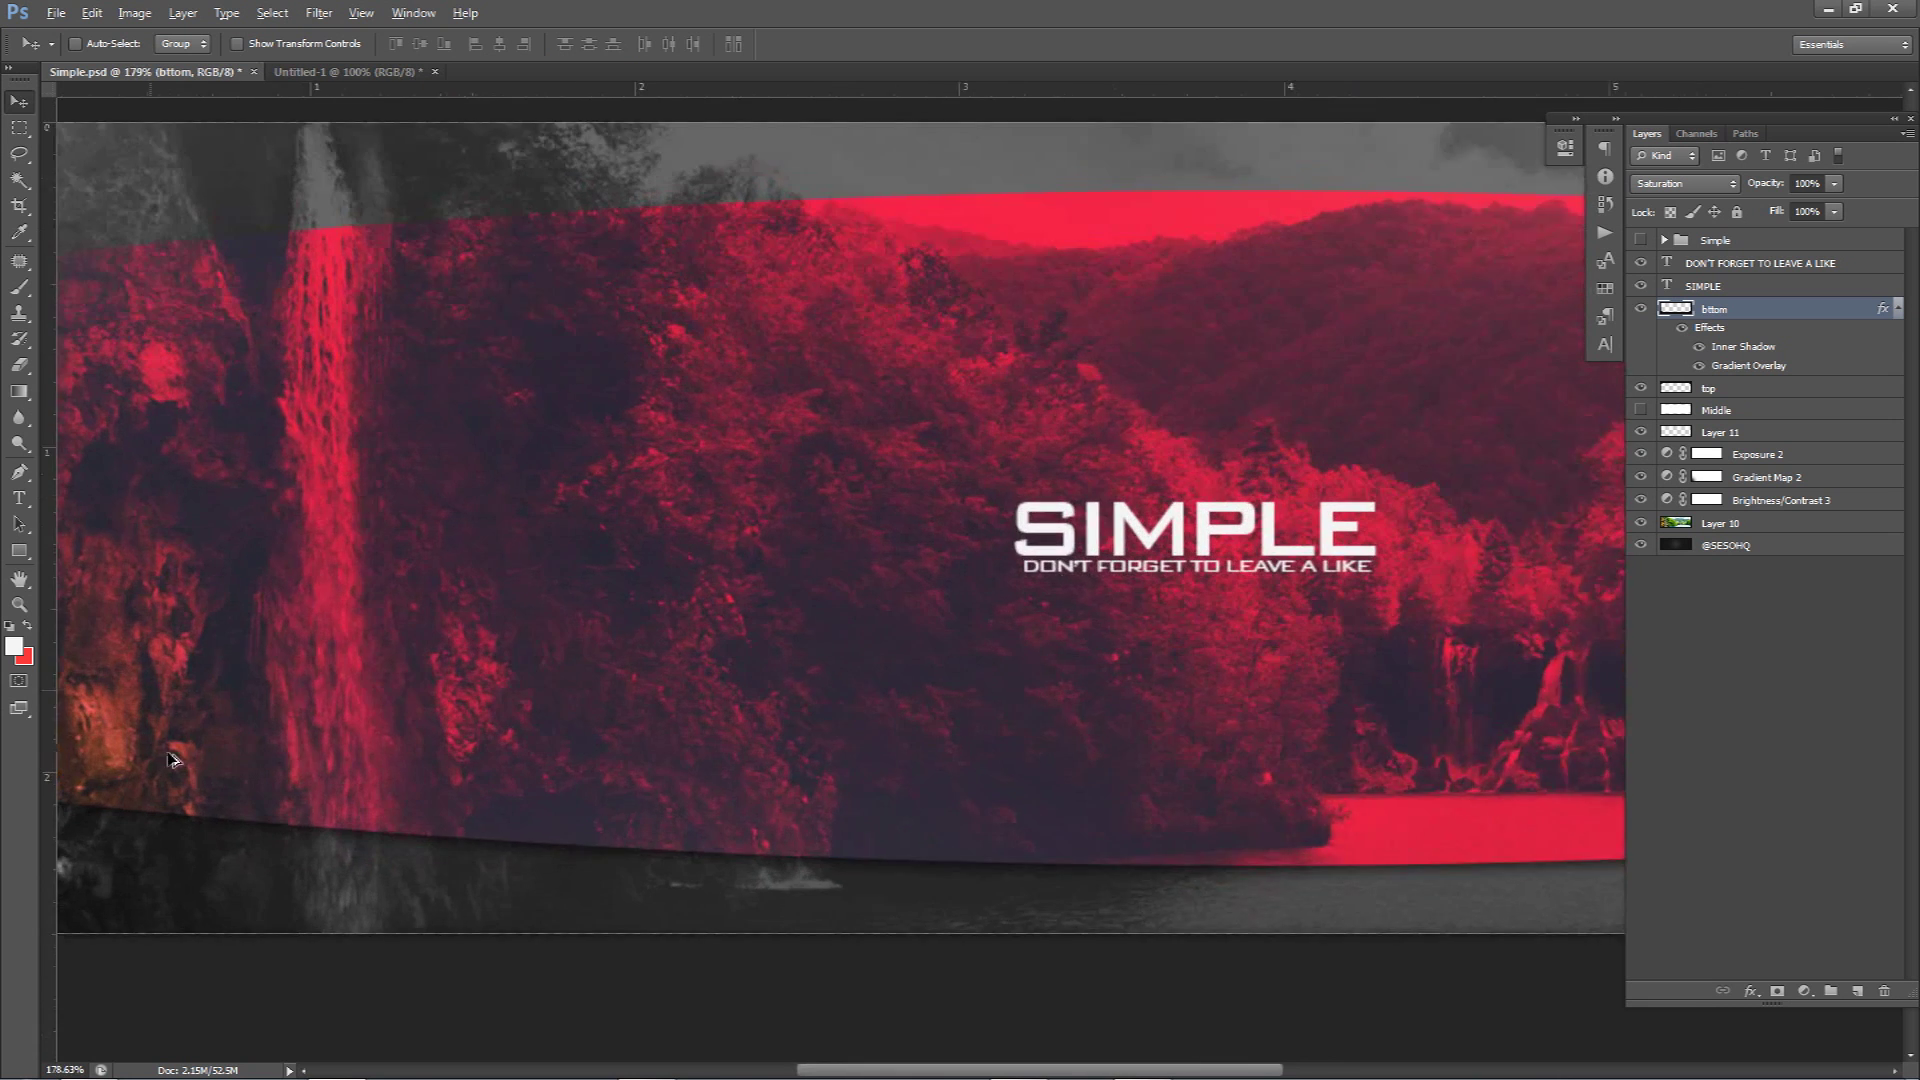
key(ctrl+t)
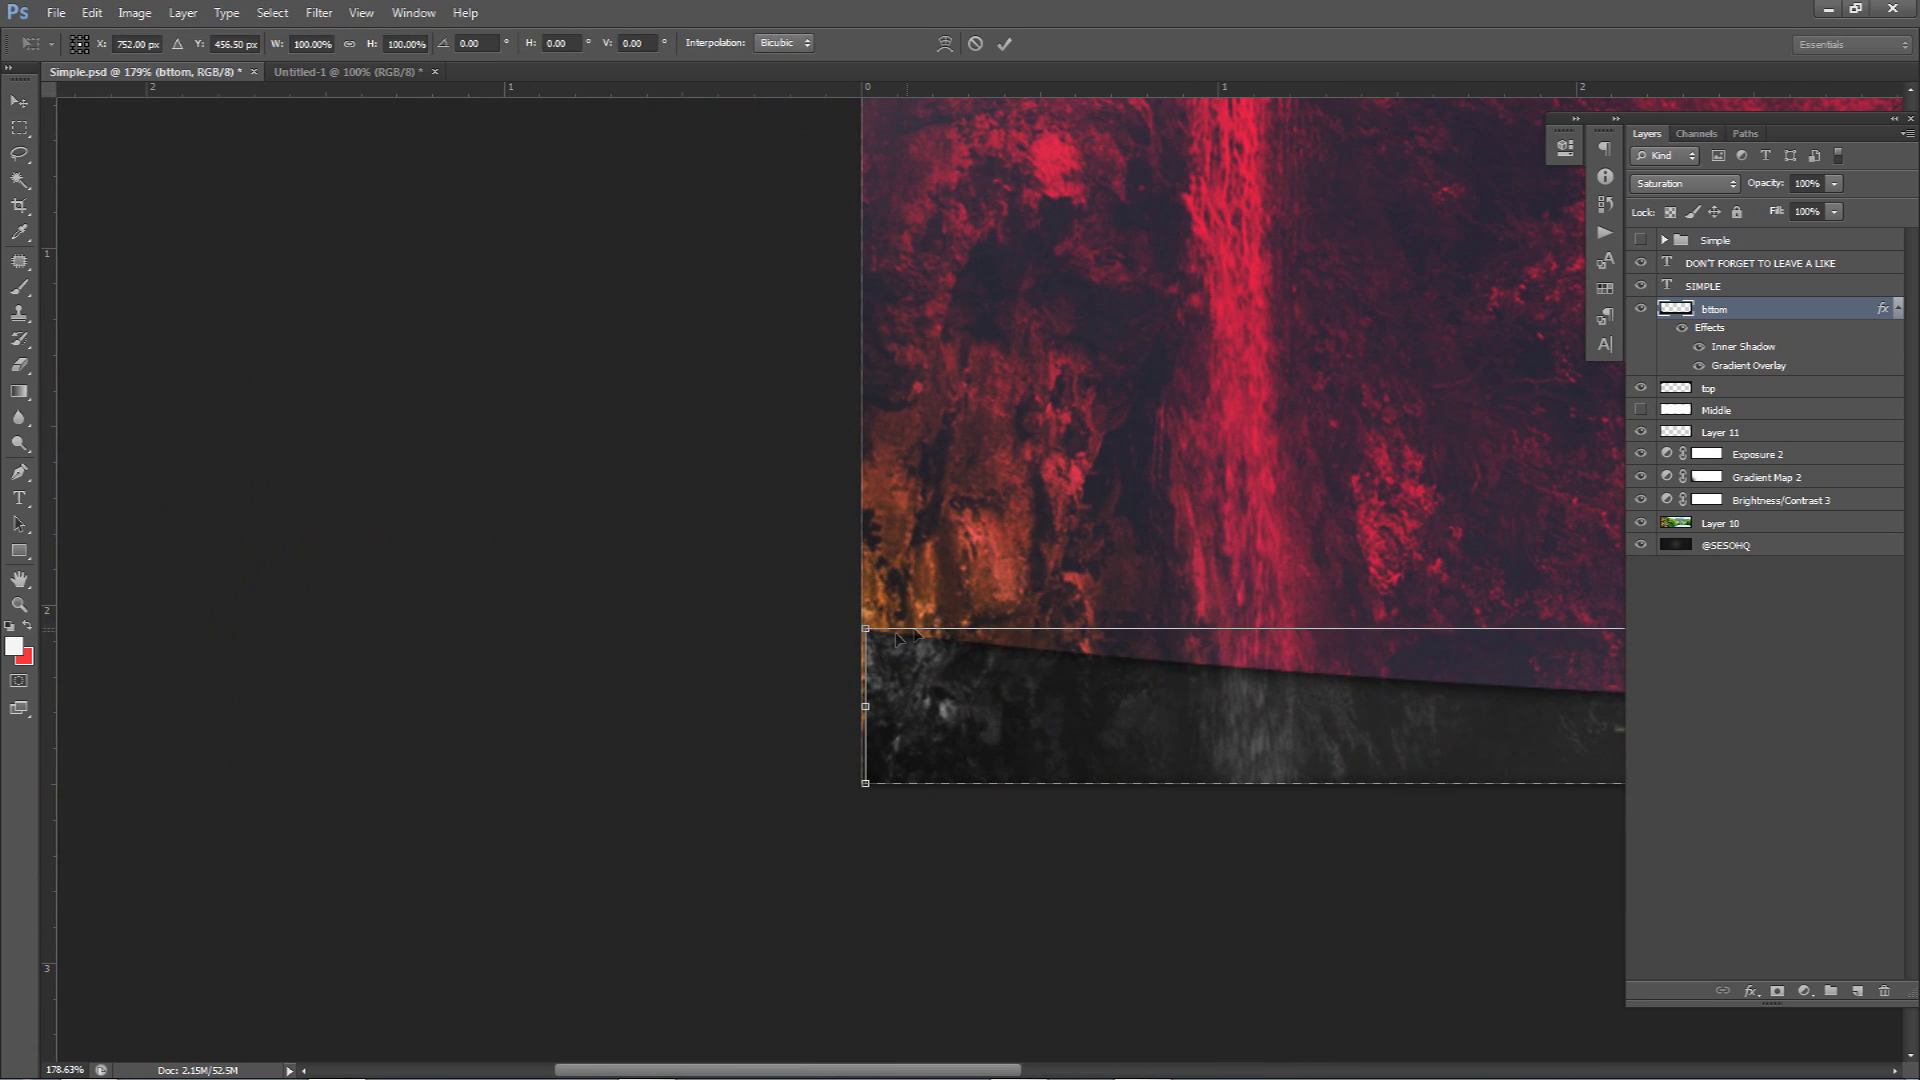
drag(863, 627, 856, 627)
key(Return)
scroll(1000, 630, down, 5)
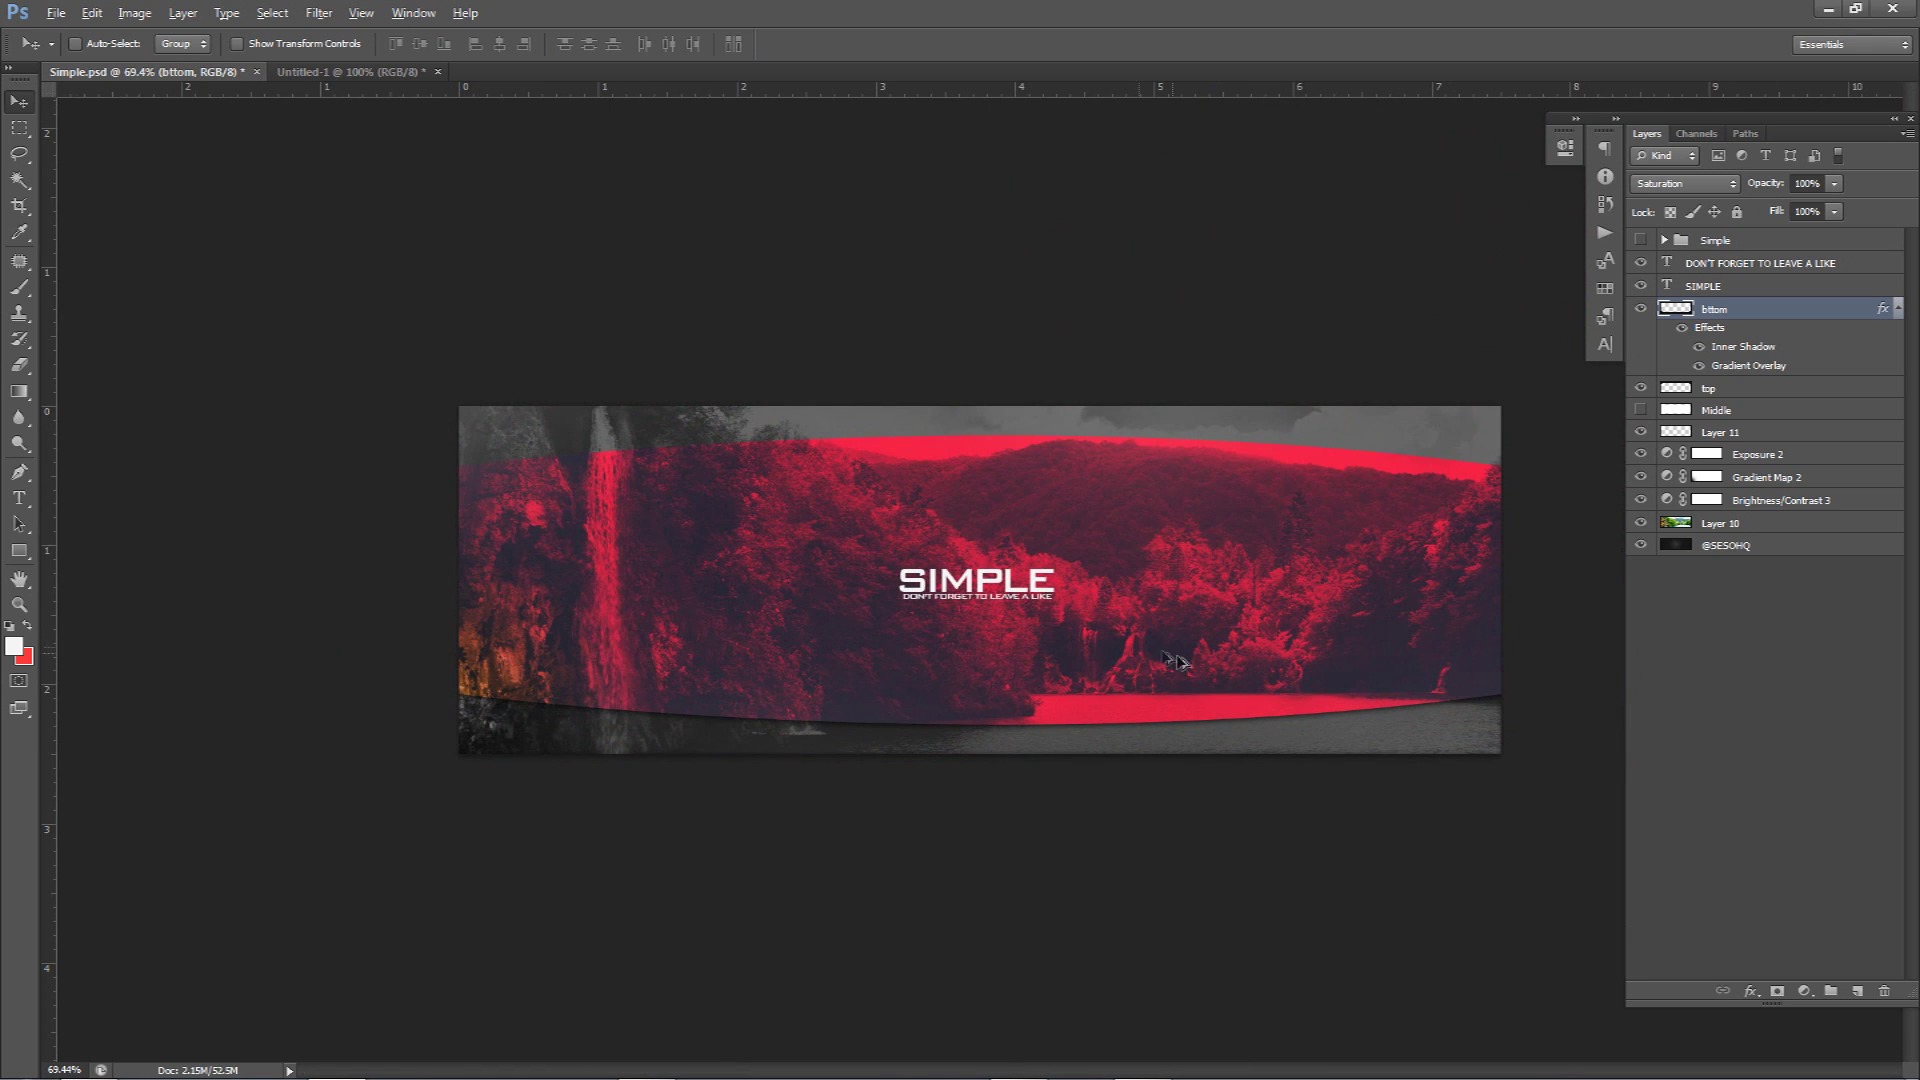
Show the Middle layer and set its fill to 0%.
key(alt)
click(1640, 410)
click(1760, 410)
click(1834, 212)
drag(1779, 240, 1643, 240)
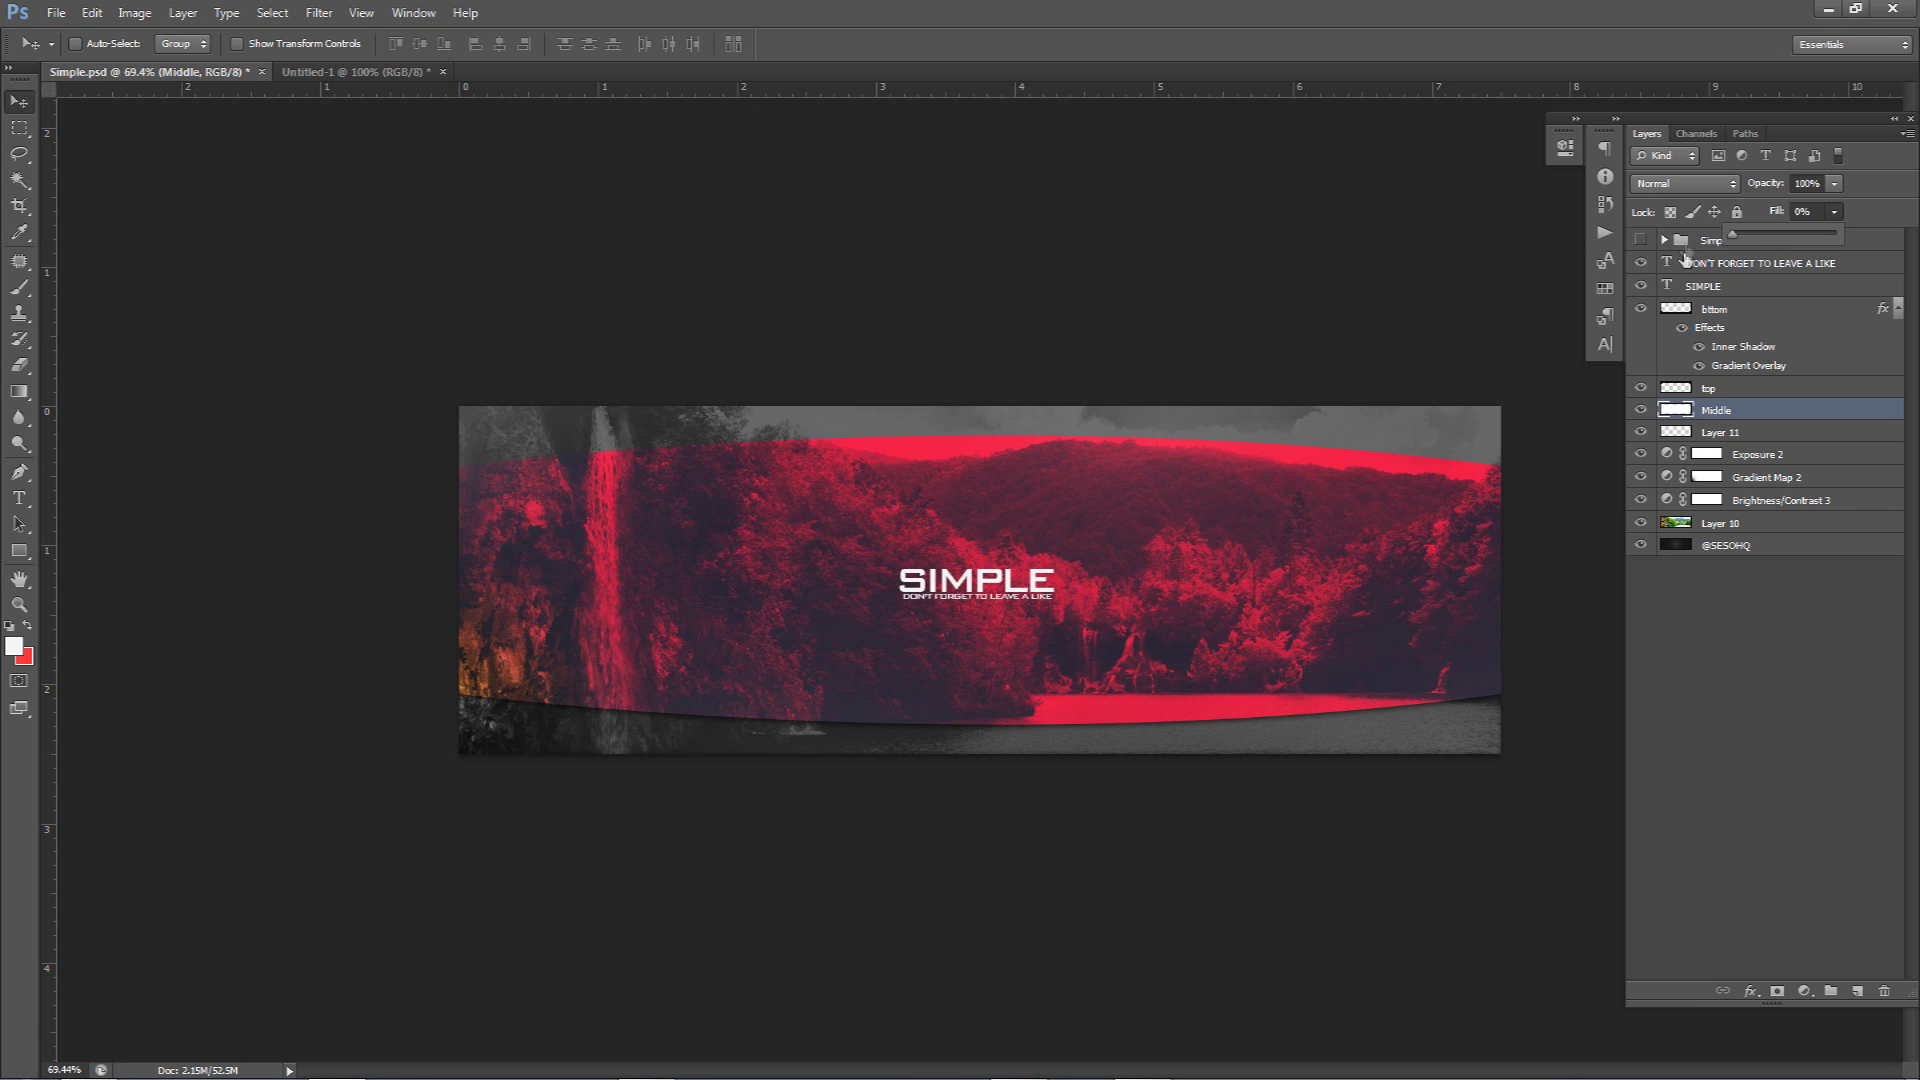
Add an Inner Shadow to the Middle layer with global light off, 3 px distance, 6% choke, 21 px size and about 35% opacity.
double_click(1768, 410)
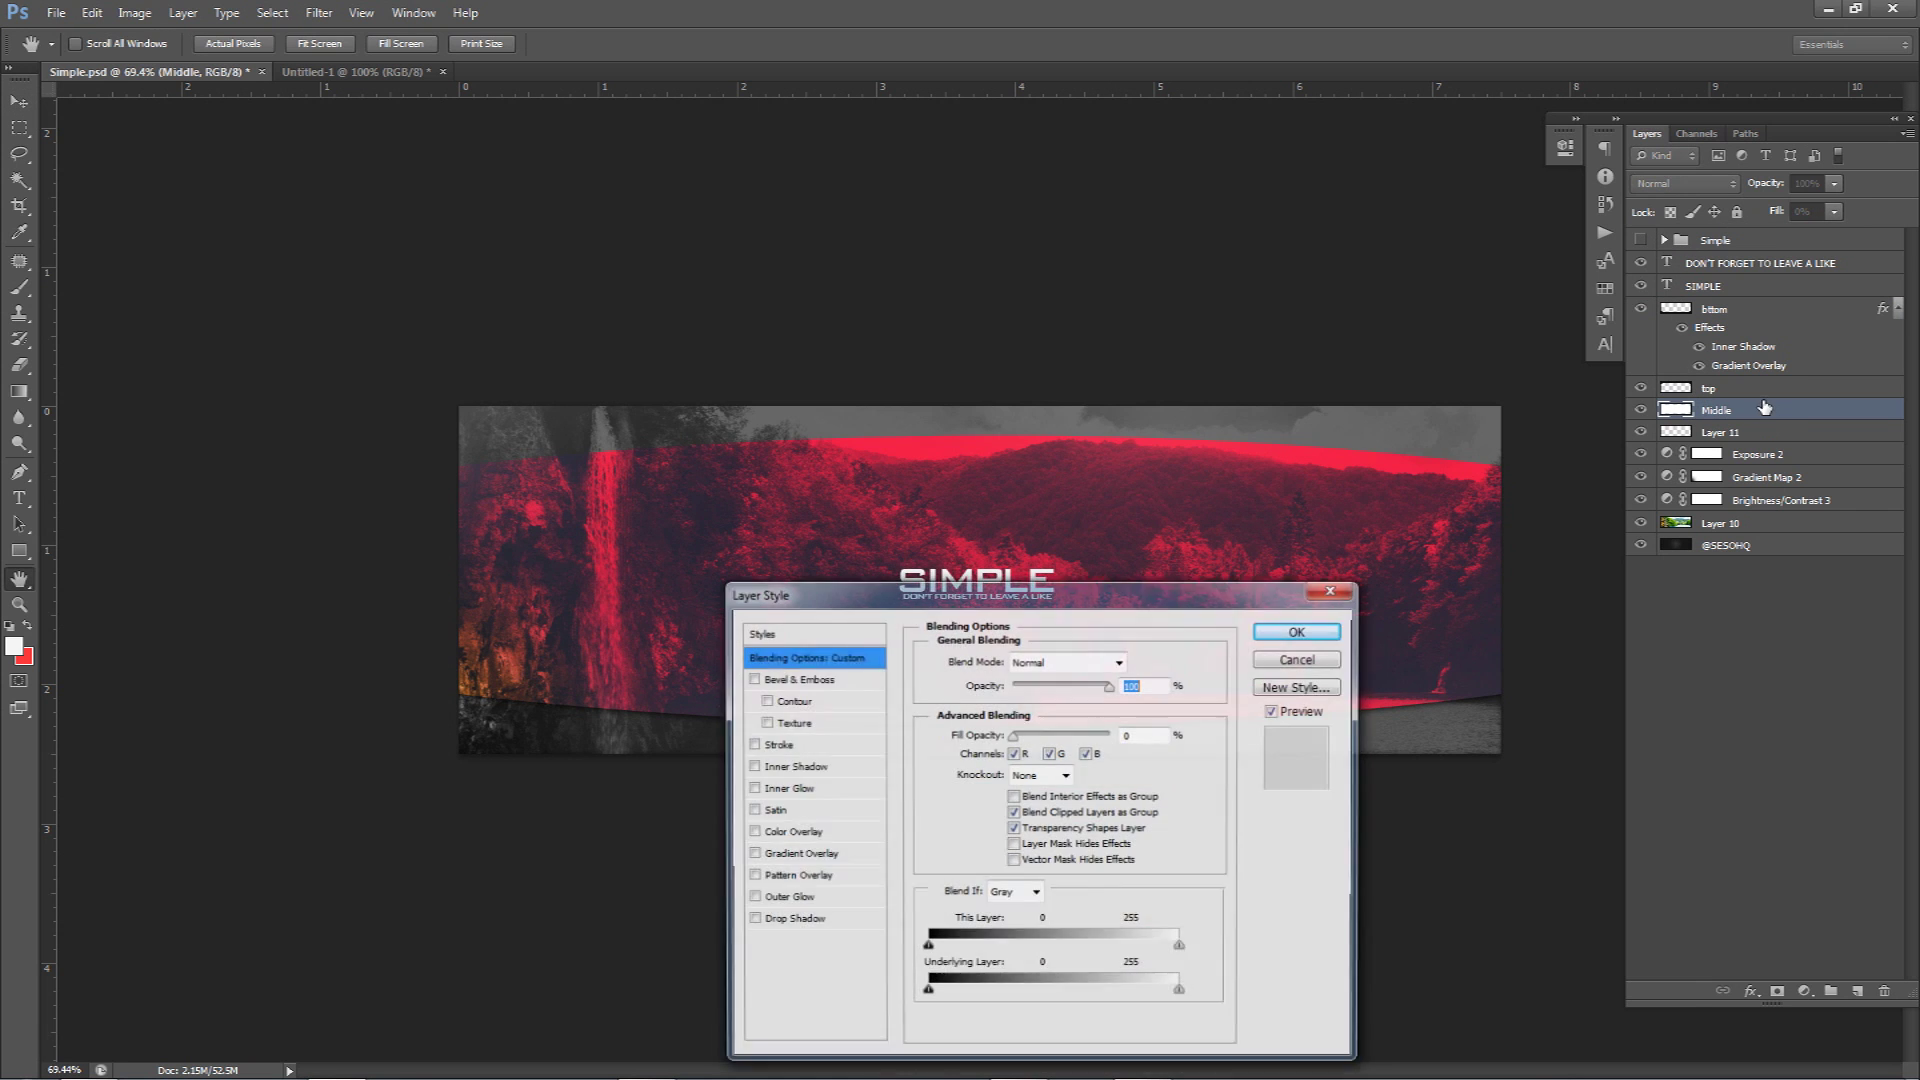
drag(1176, 603, 1662, 400)
click(1281, 563)
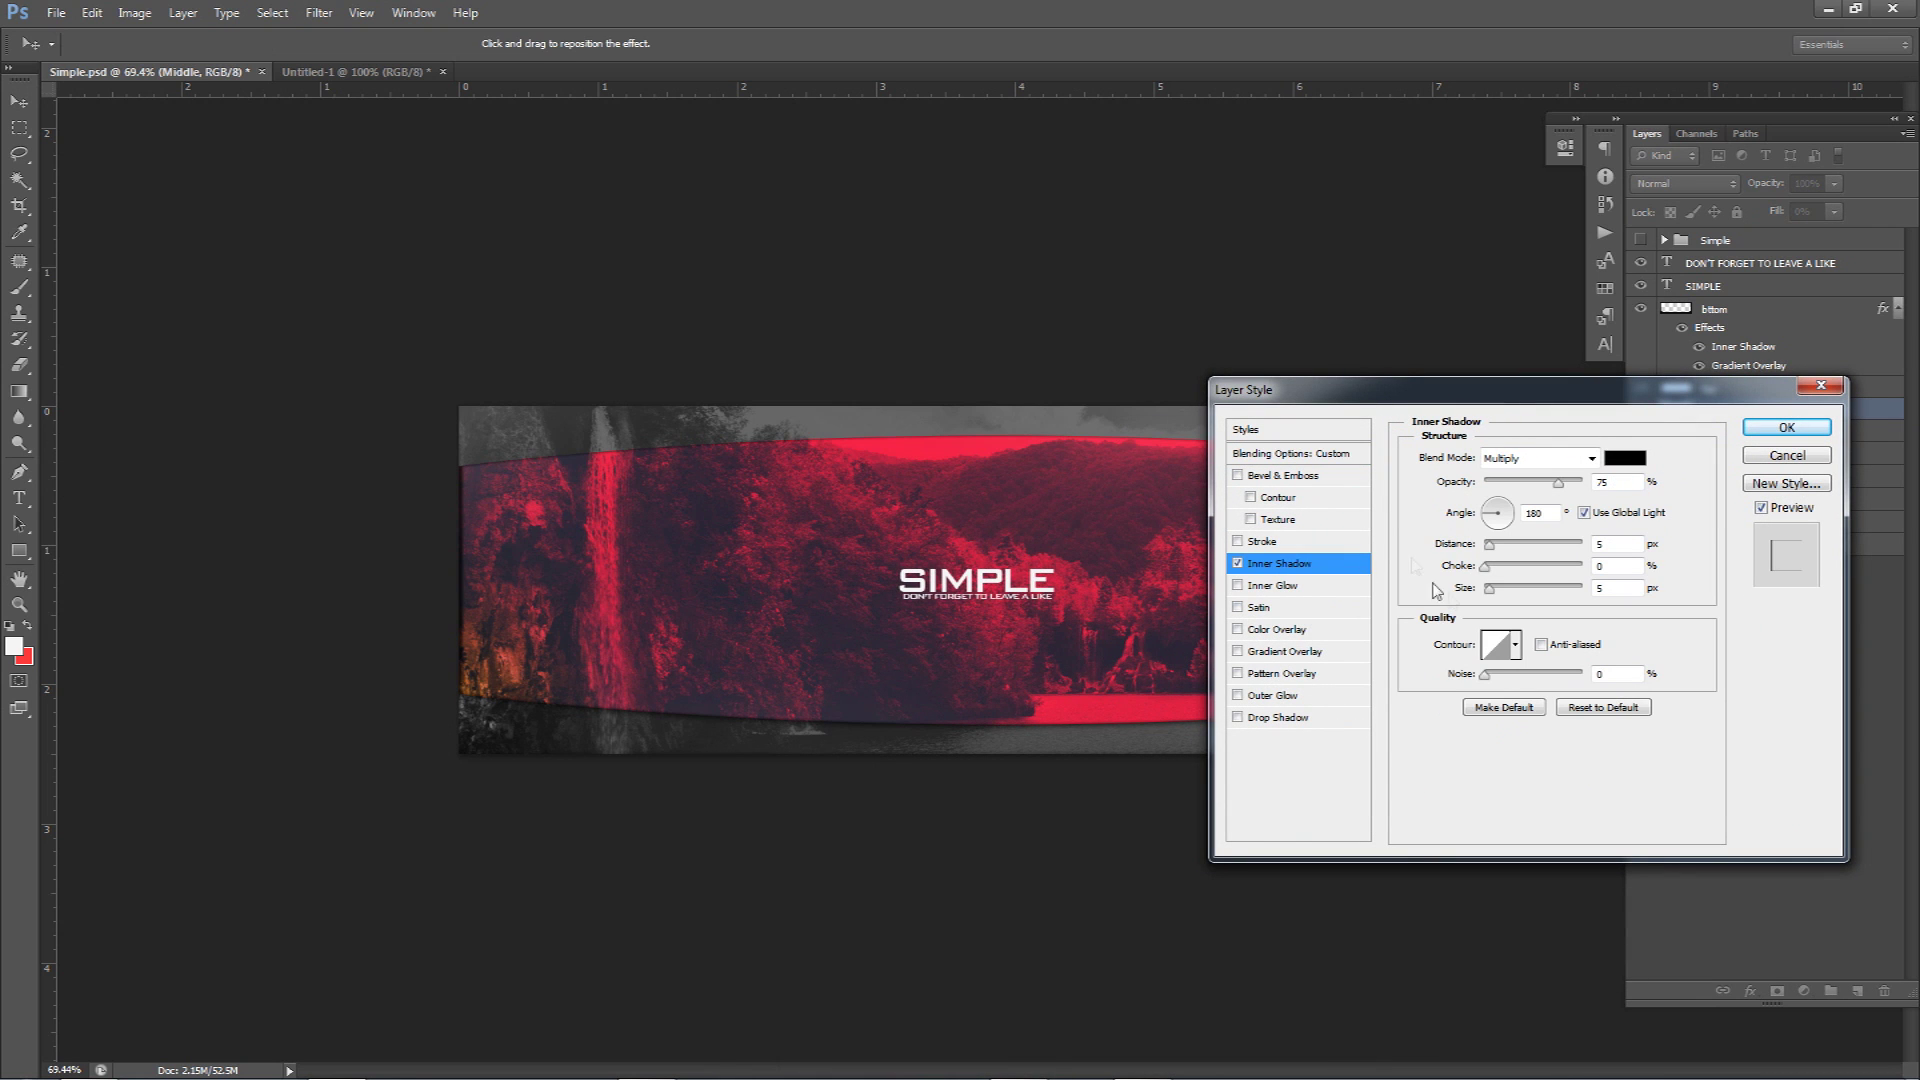
click(1465, 513)
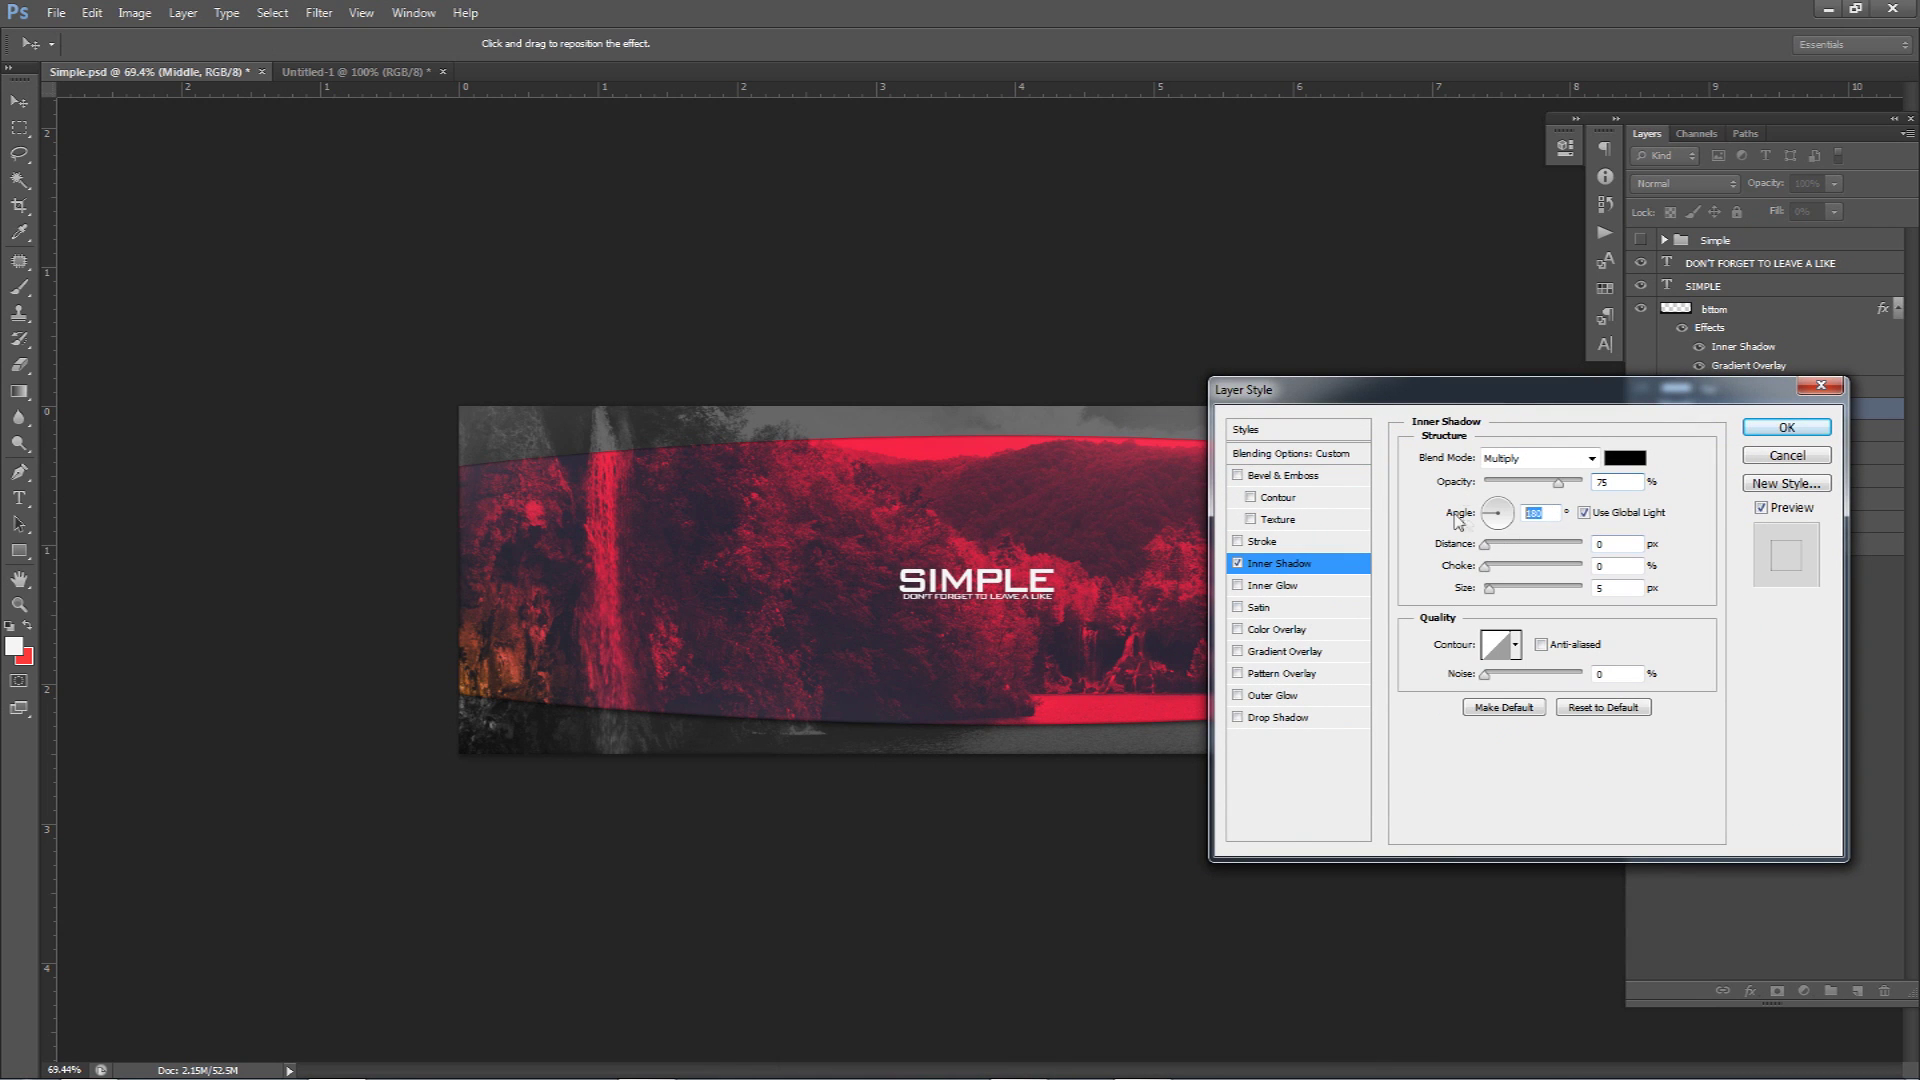
click(1586, 514)
drag(1485, 545, 1494, 590)
drag(1300, 390, 955, 798)
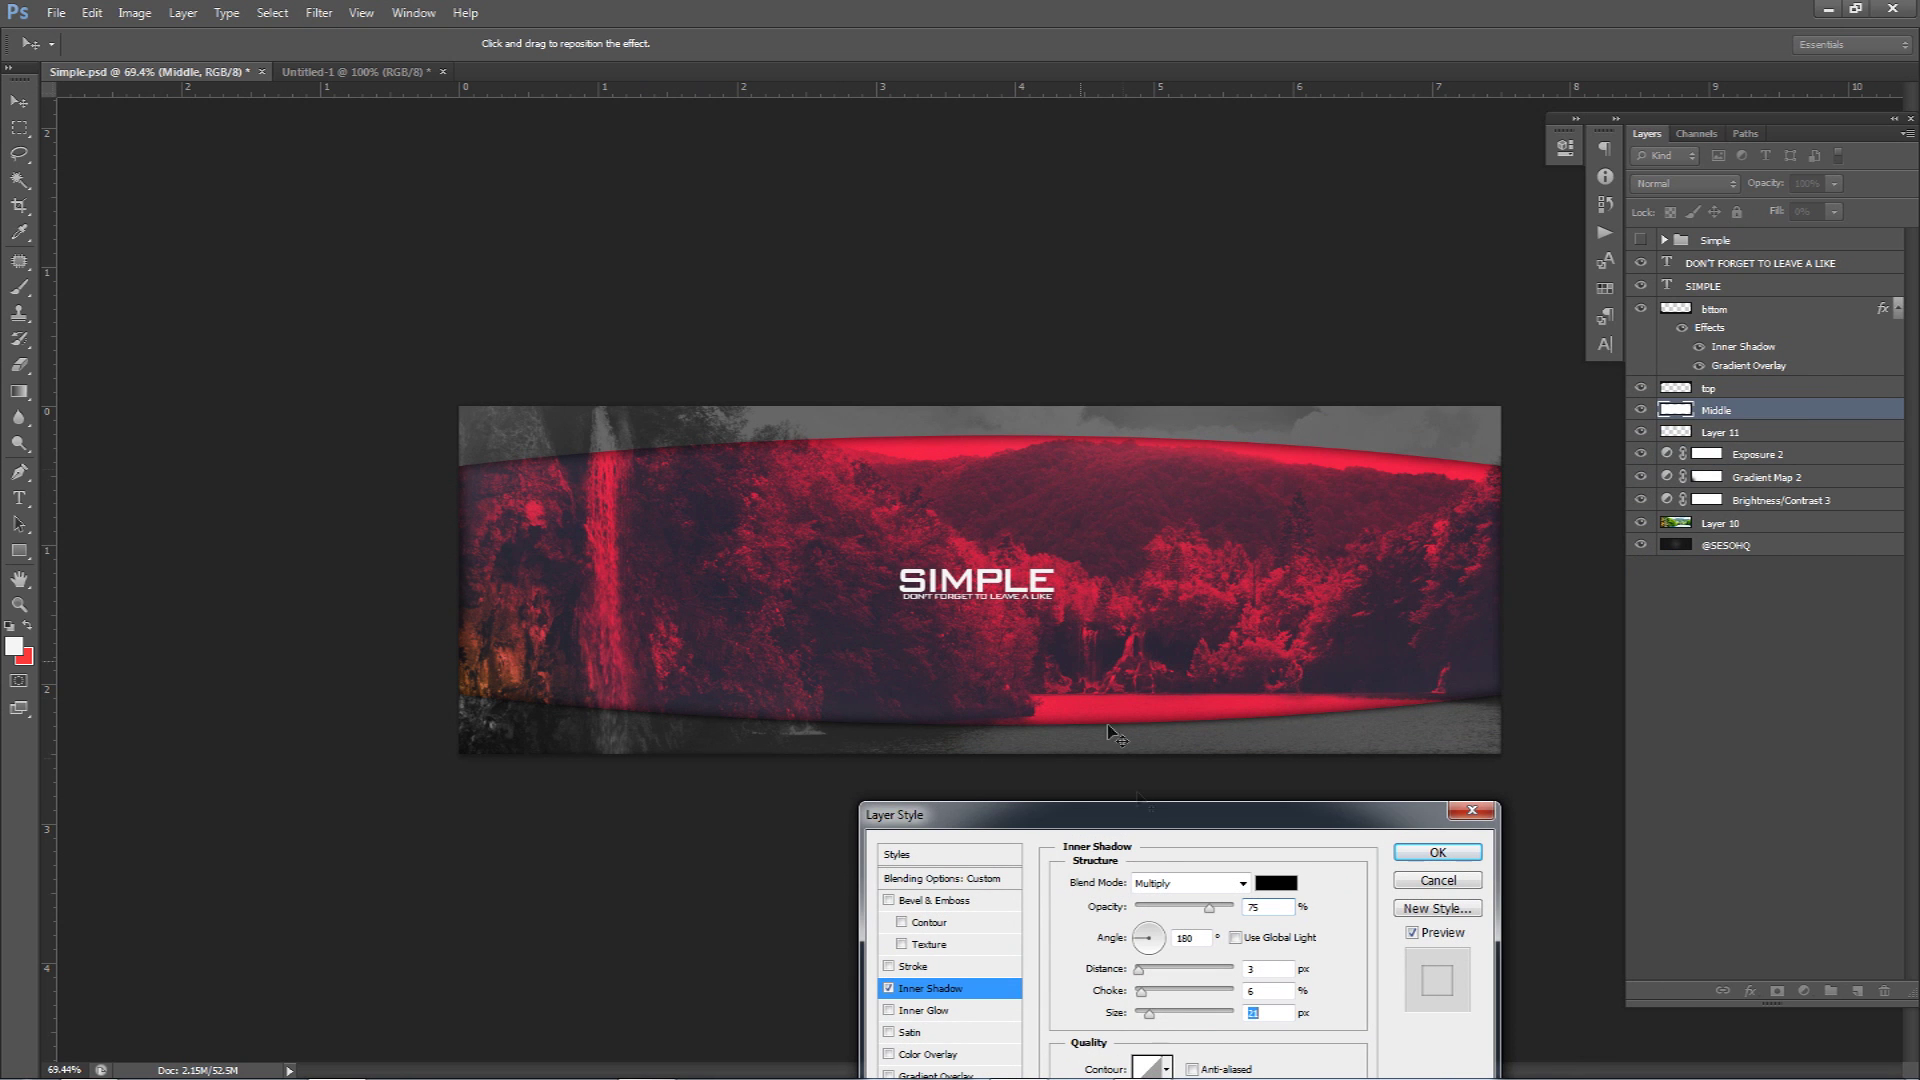
drag(1182, 908, 1171, 909)
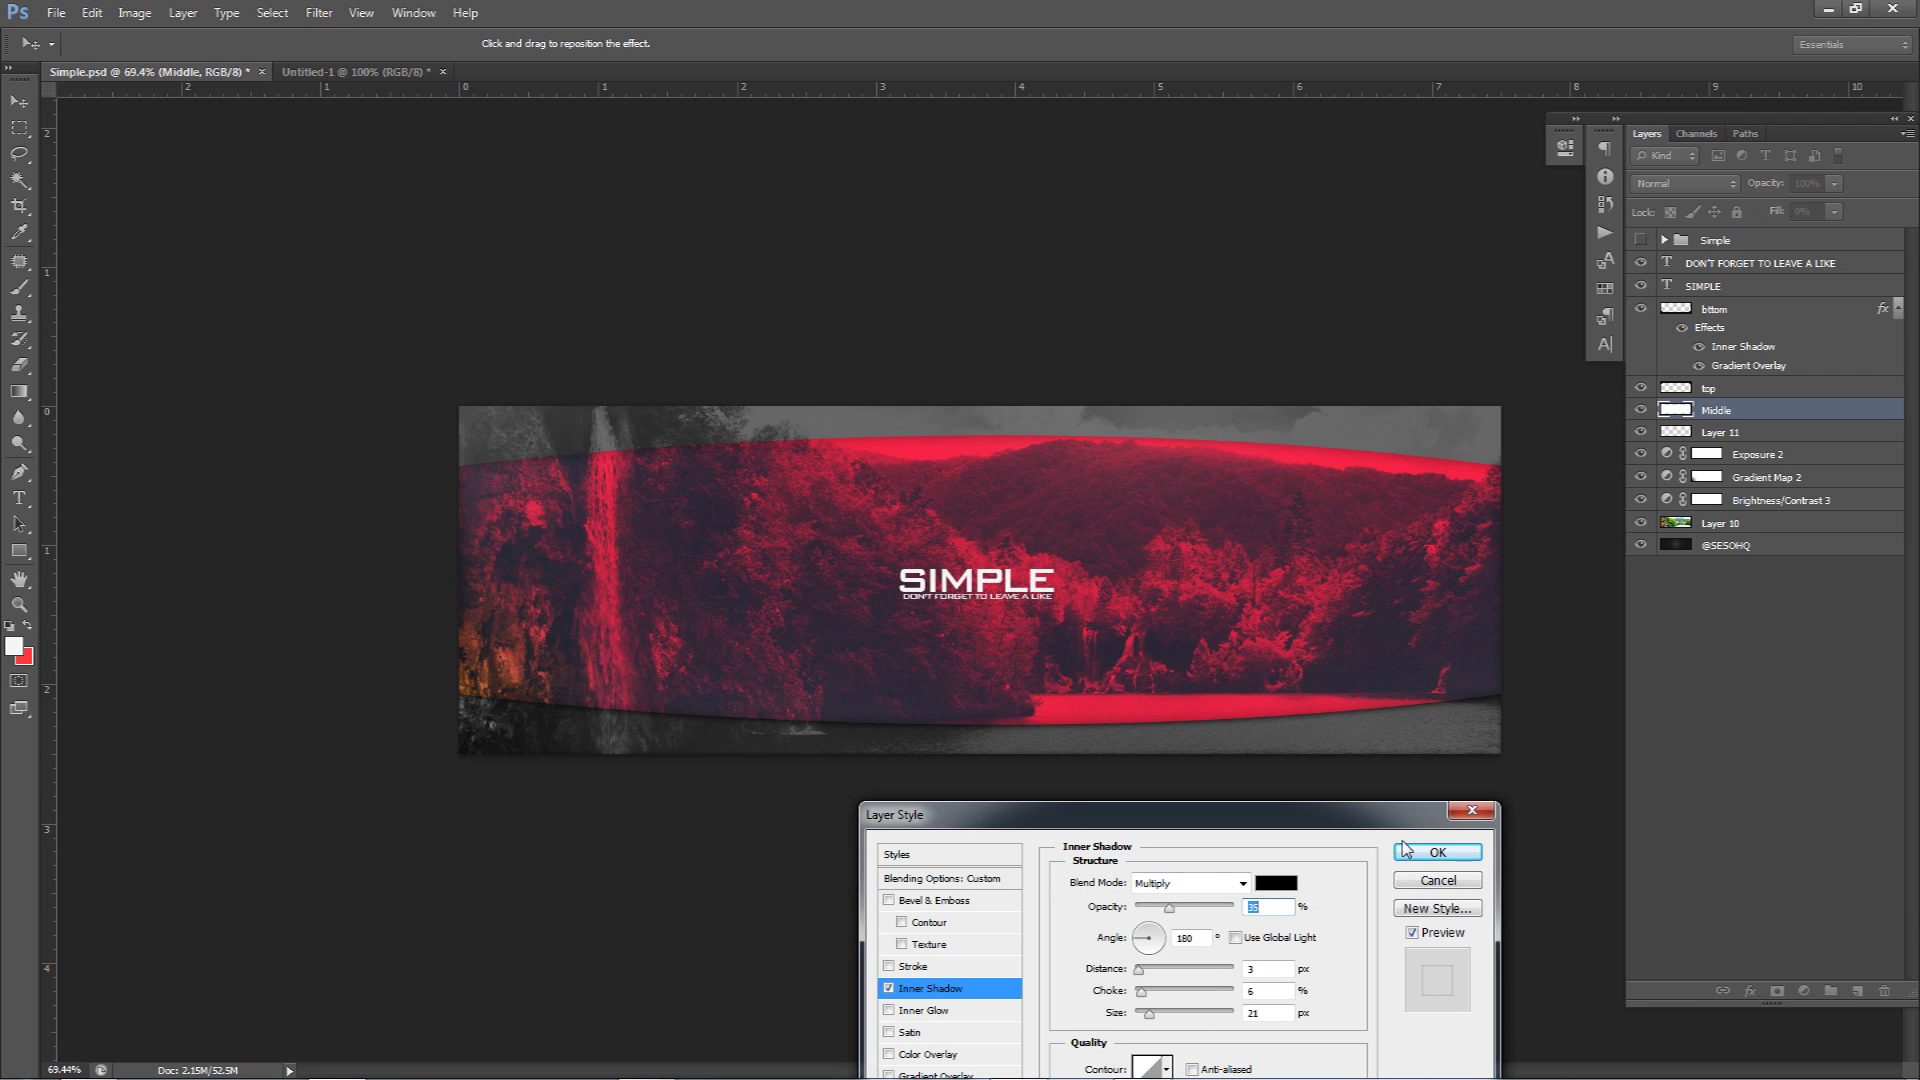
click(1437, 851)
Rasterize the Middle layer's style and erase the stray shadow line crossing the centre band with a 241 px eraser.
right_click(1736, 410)
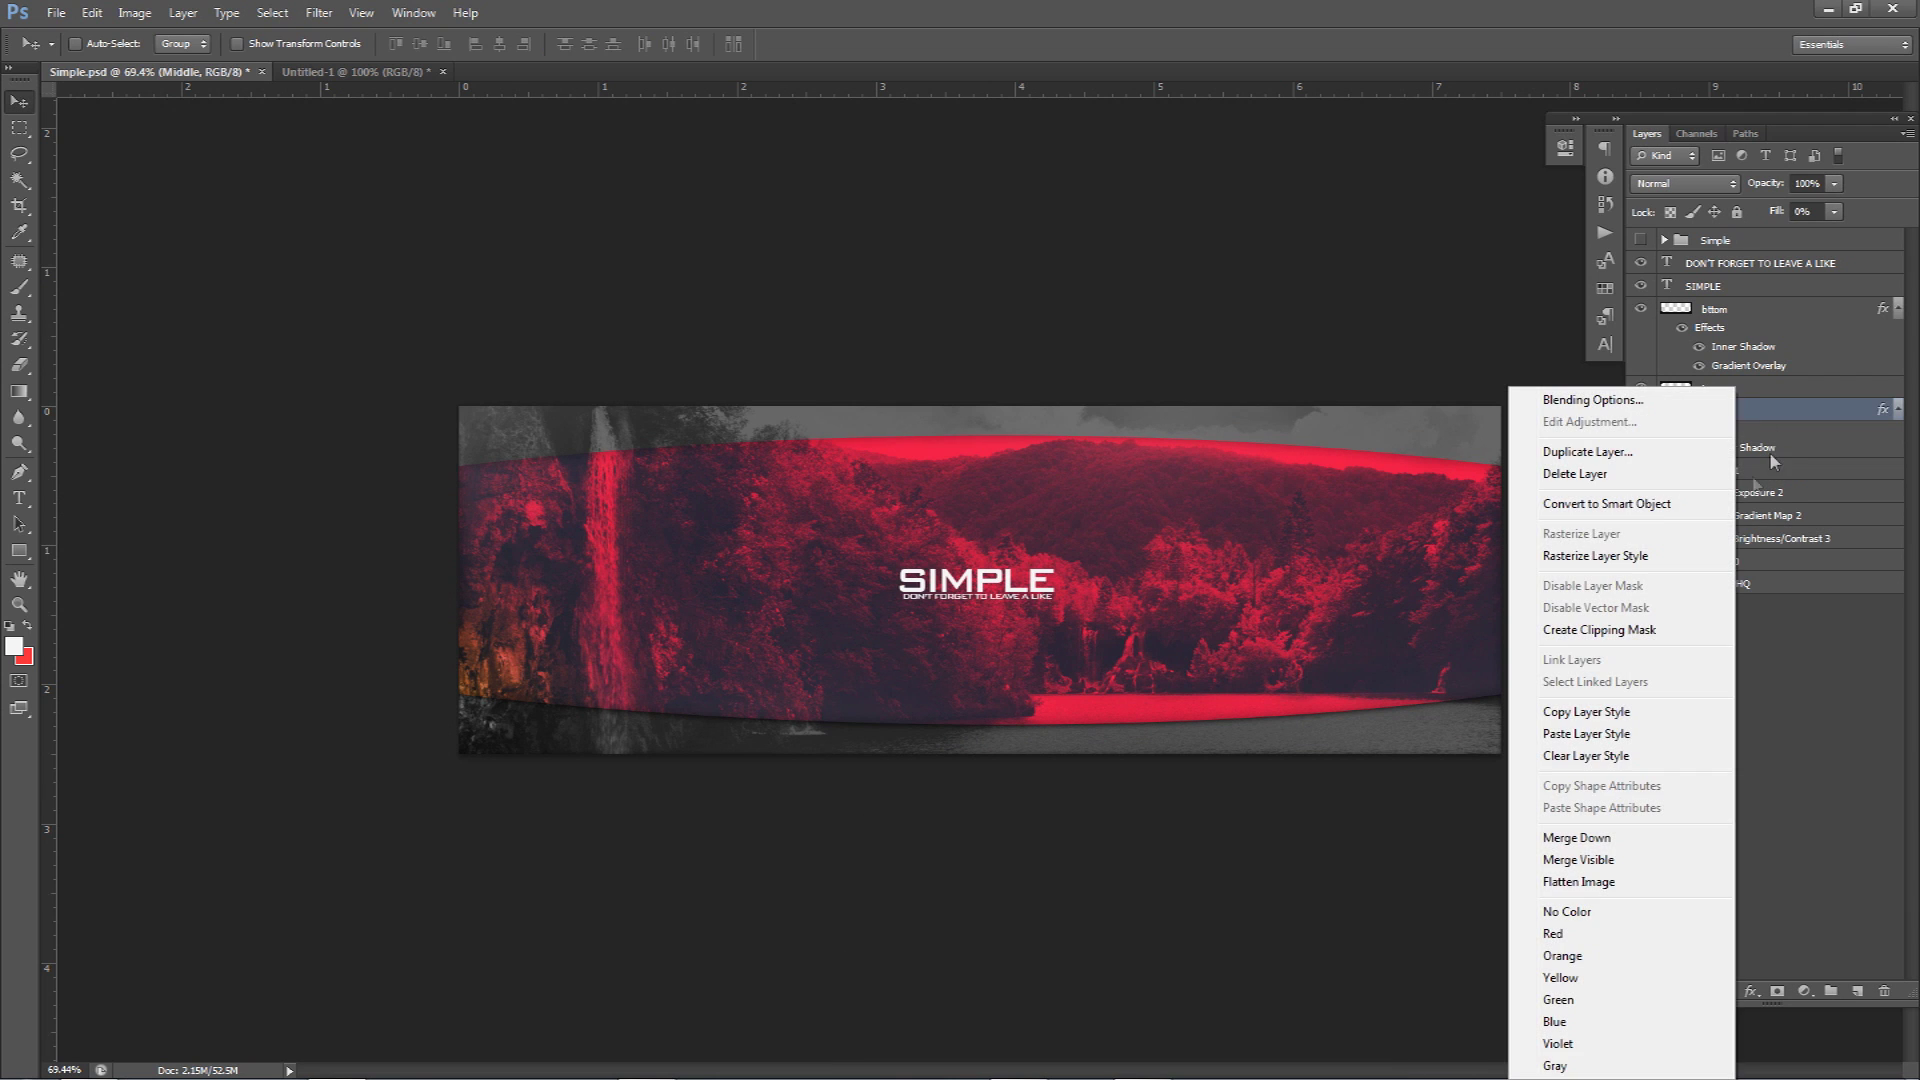
click(1598, 557)
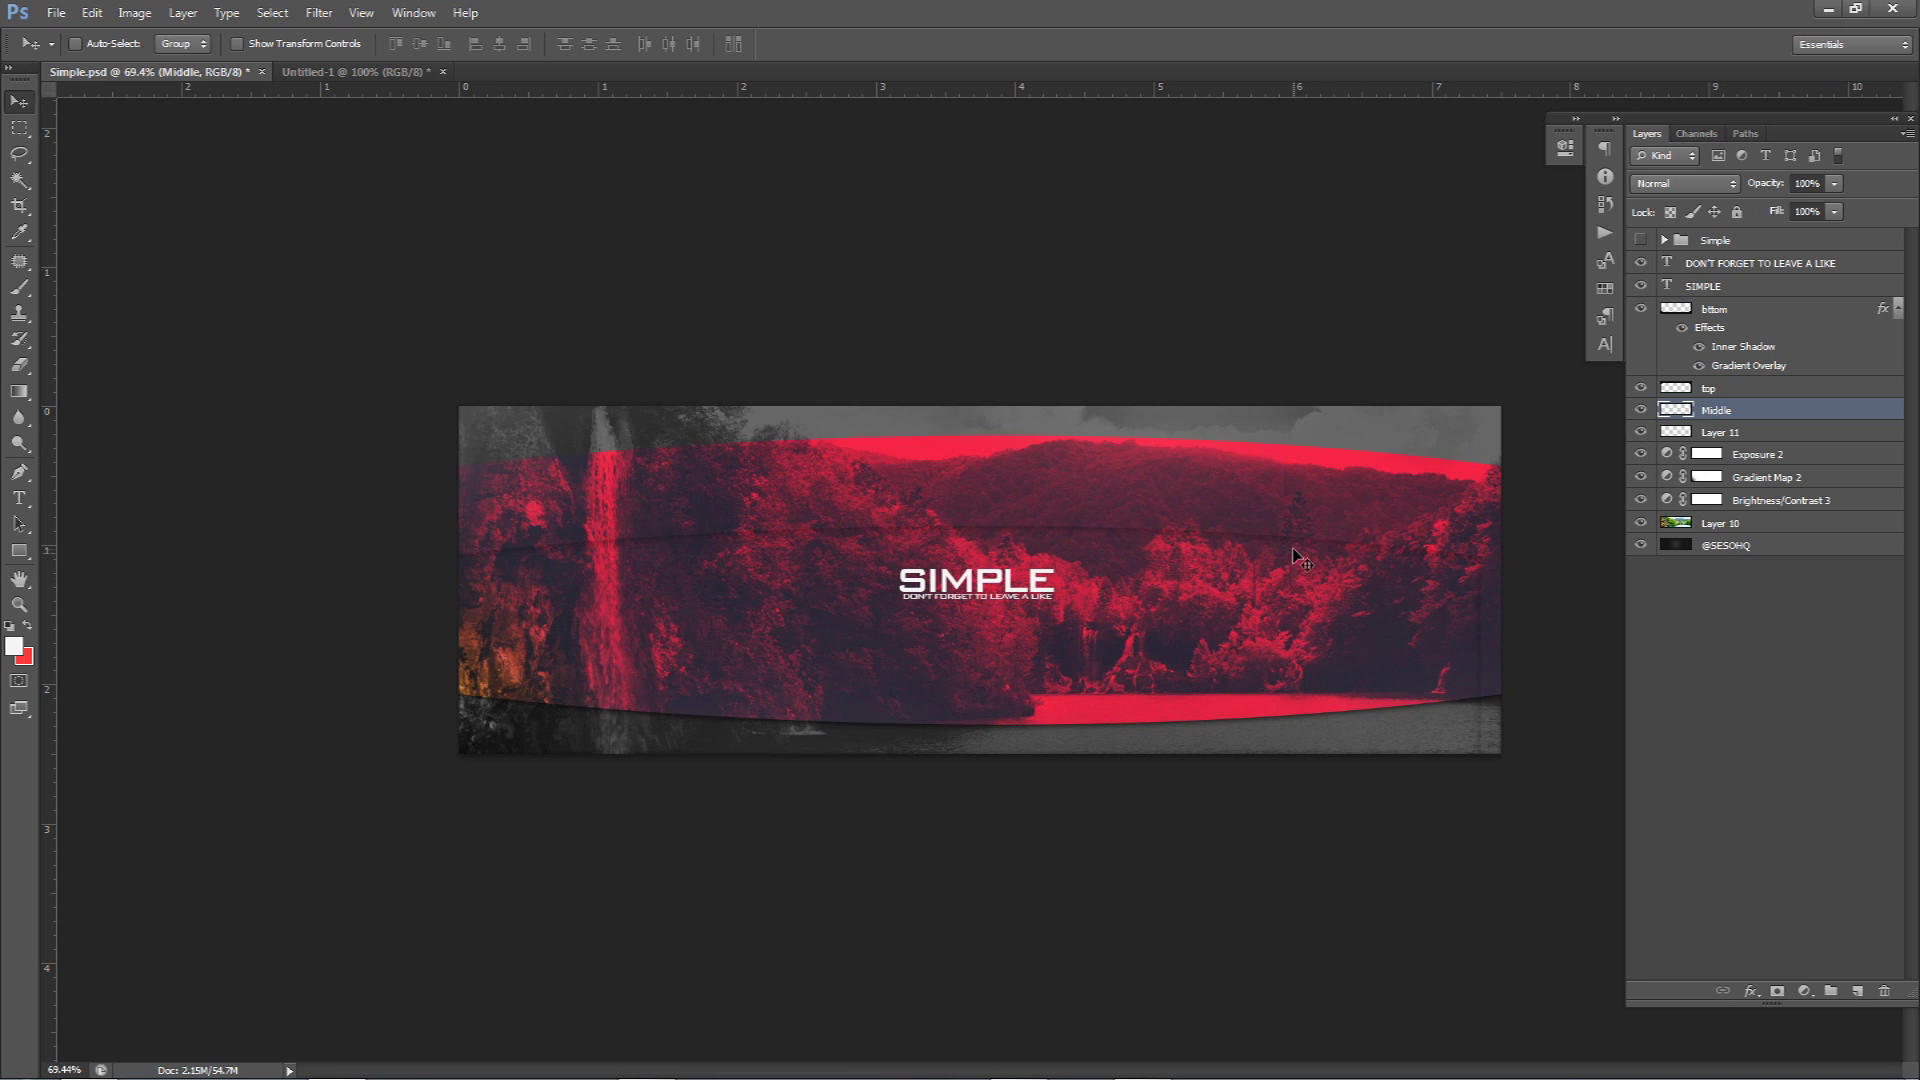
key(e)
mouse_move(677, 555)
mouse_down()
mouse_move(563, 548)
mouse_move(603, 562)
mouse_up()
drag(463, 536, 530, 540)
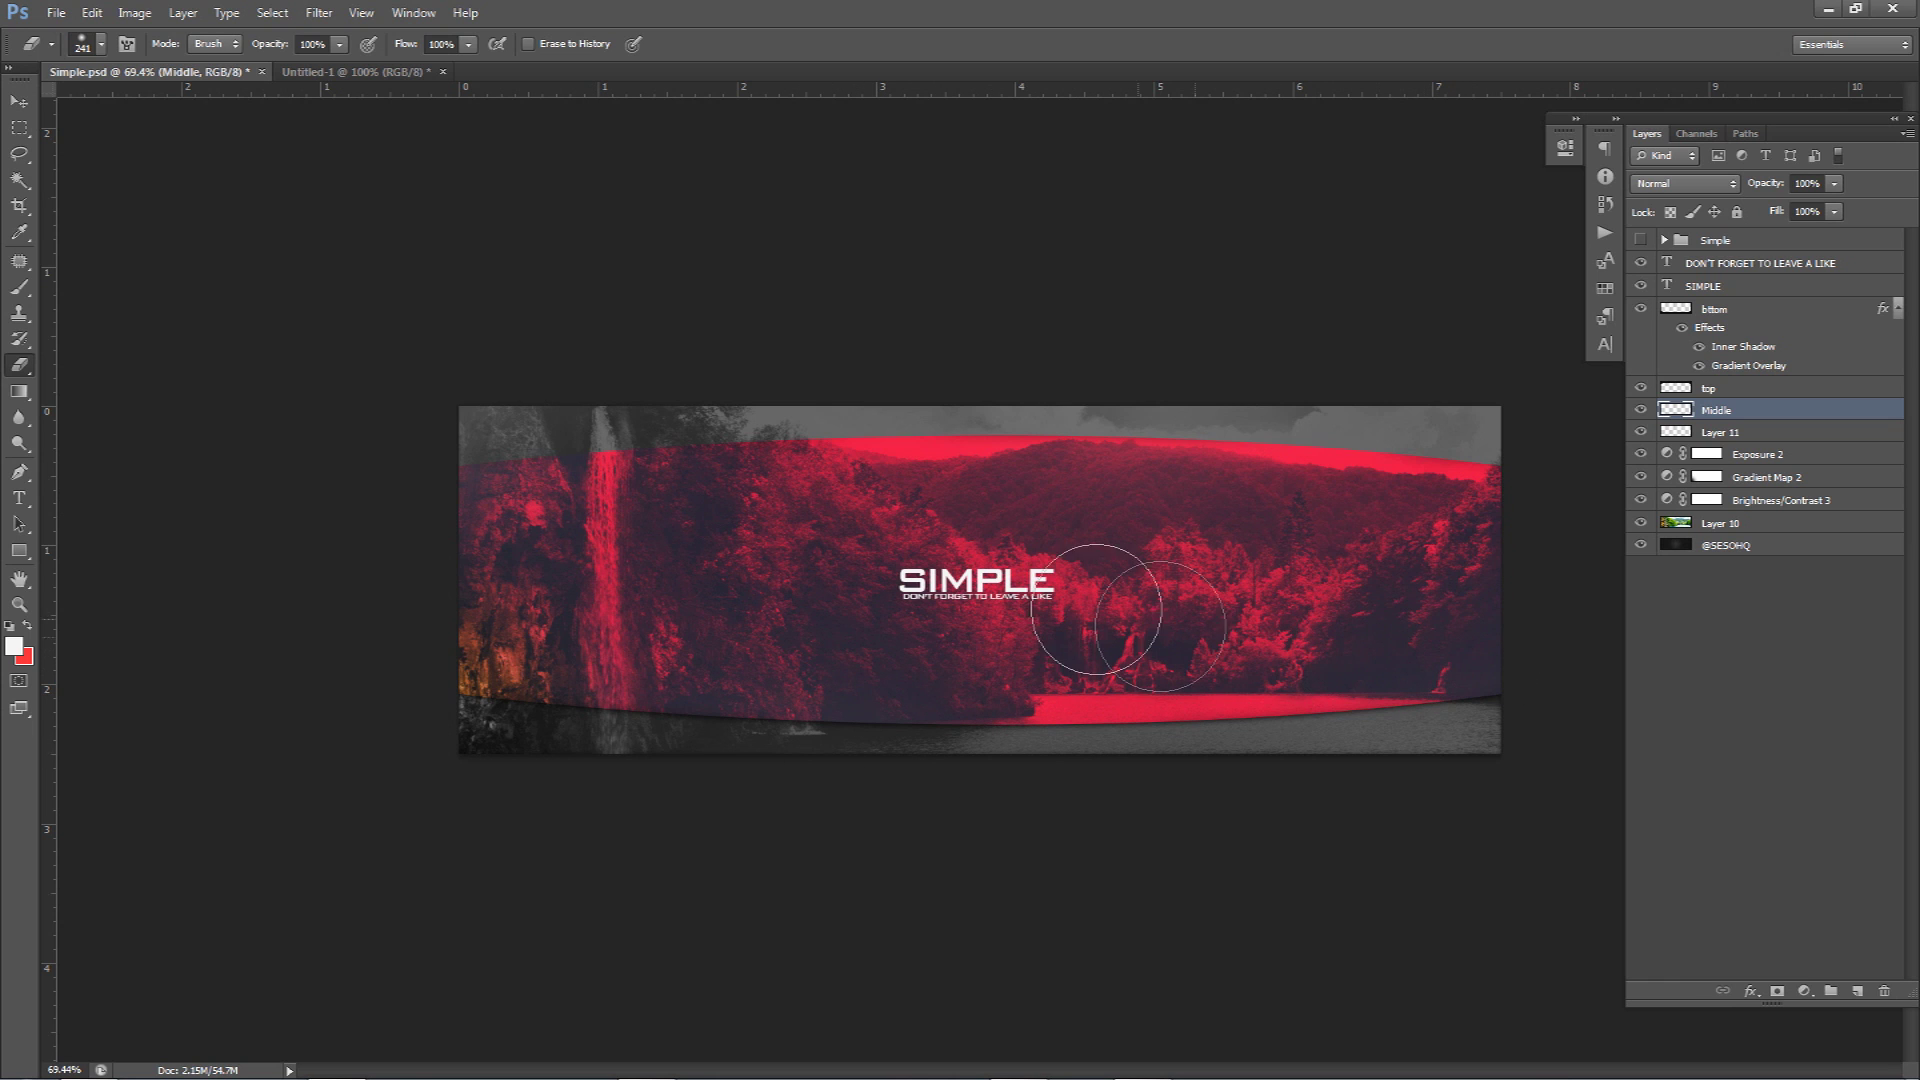
Add a Brightness/Contrast adjustment above the tagline text layer with brightness -16 and contrast 13.
click(1720, 285)
click(1721, 265)
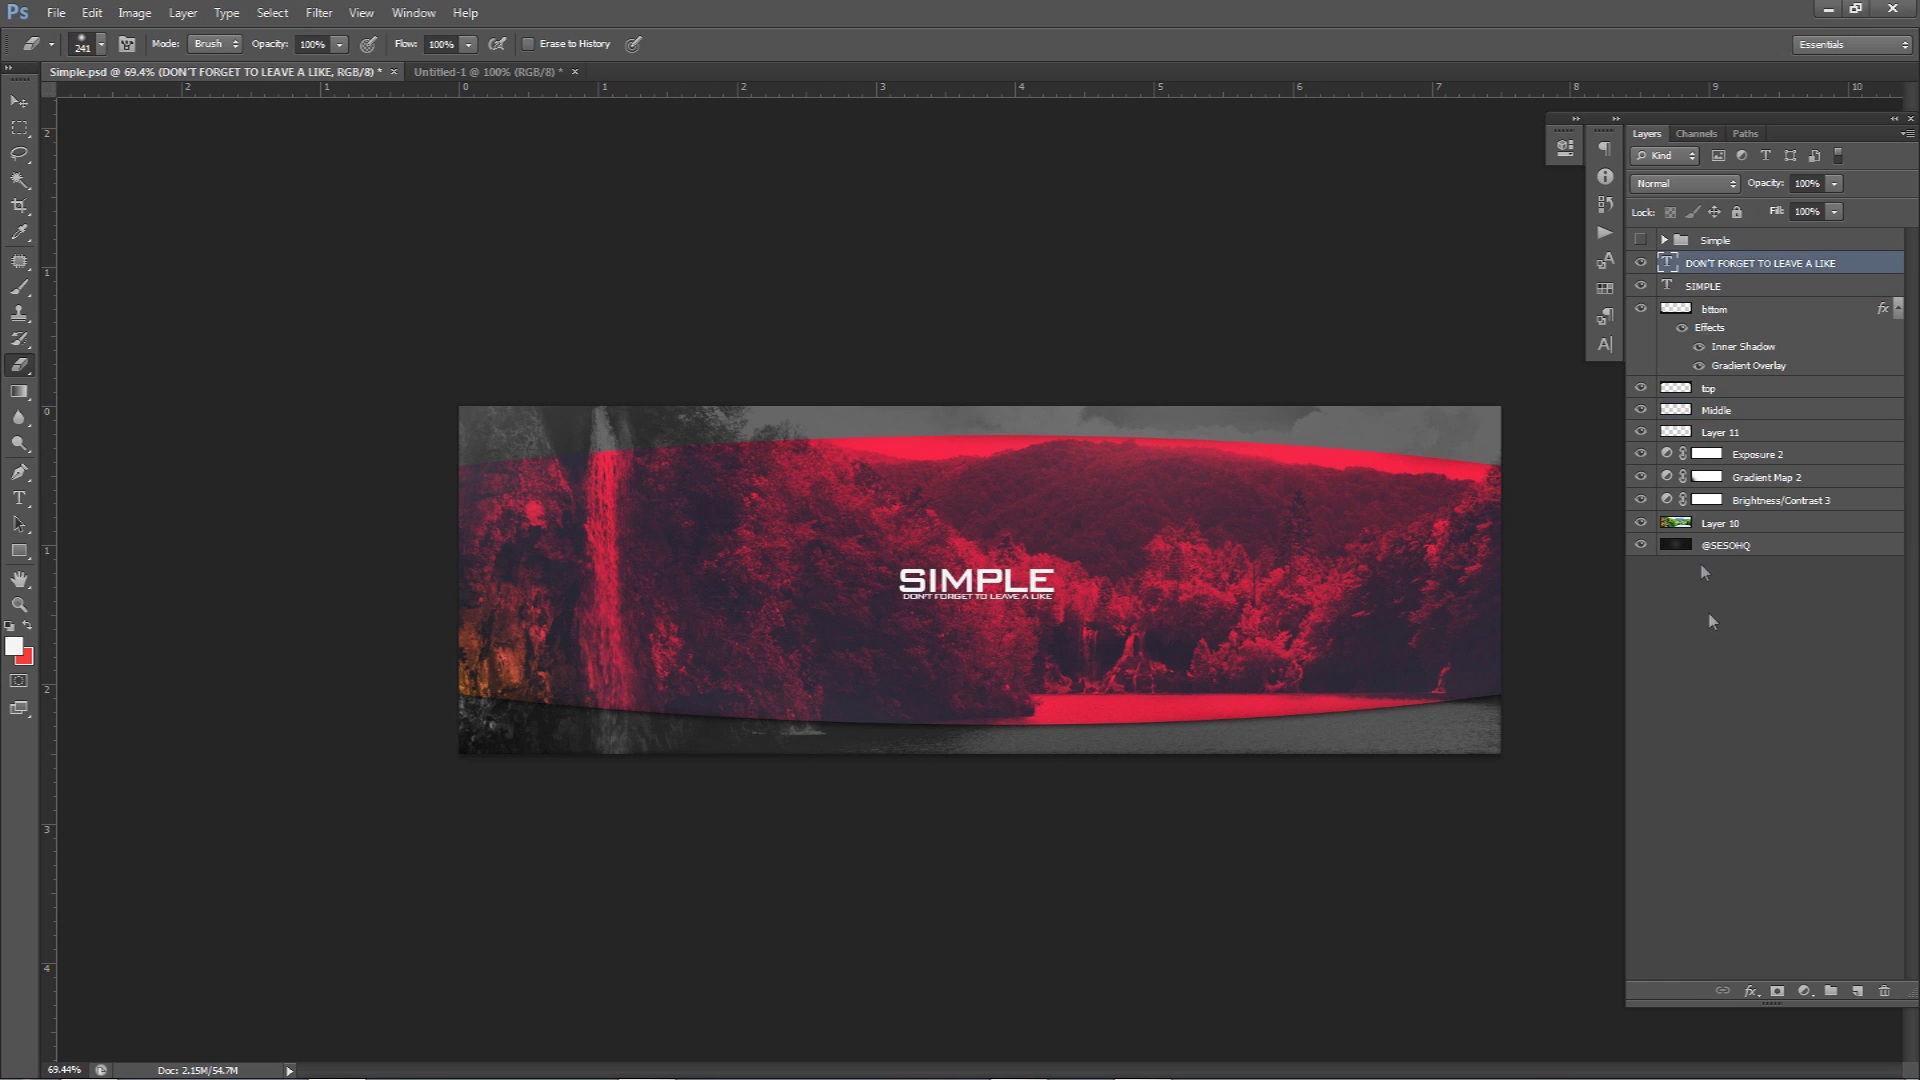
click(1804, 990)
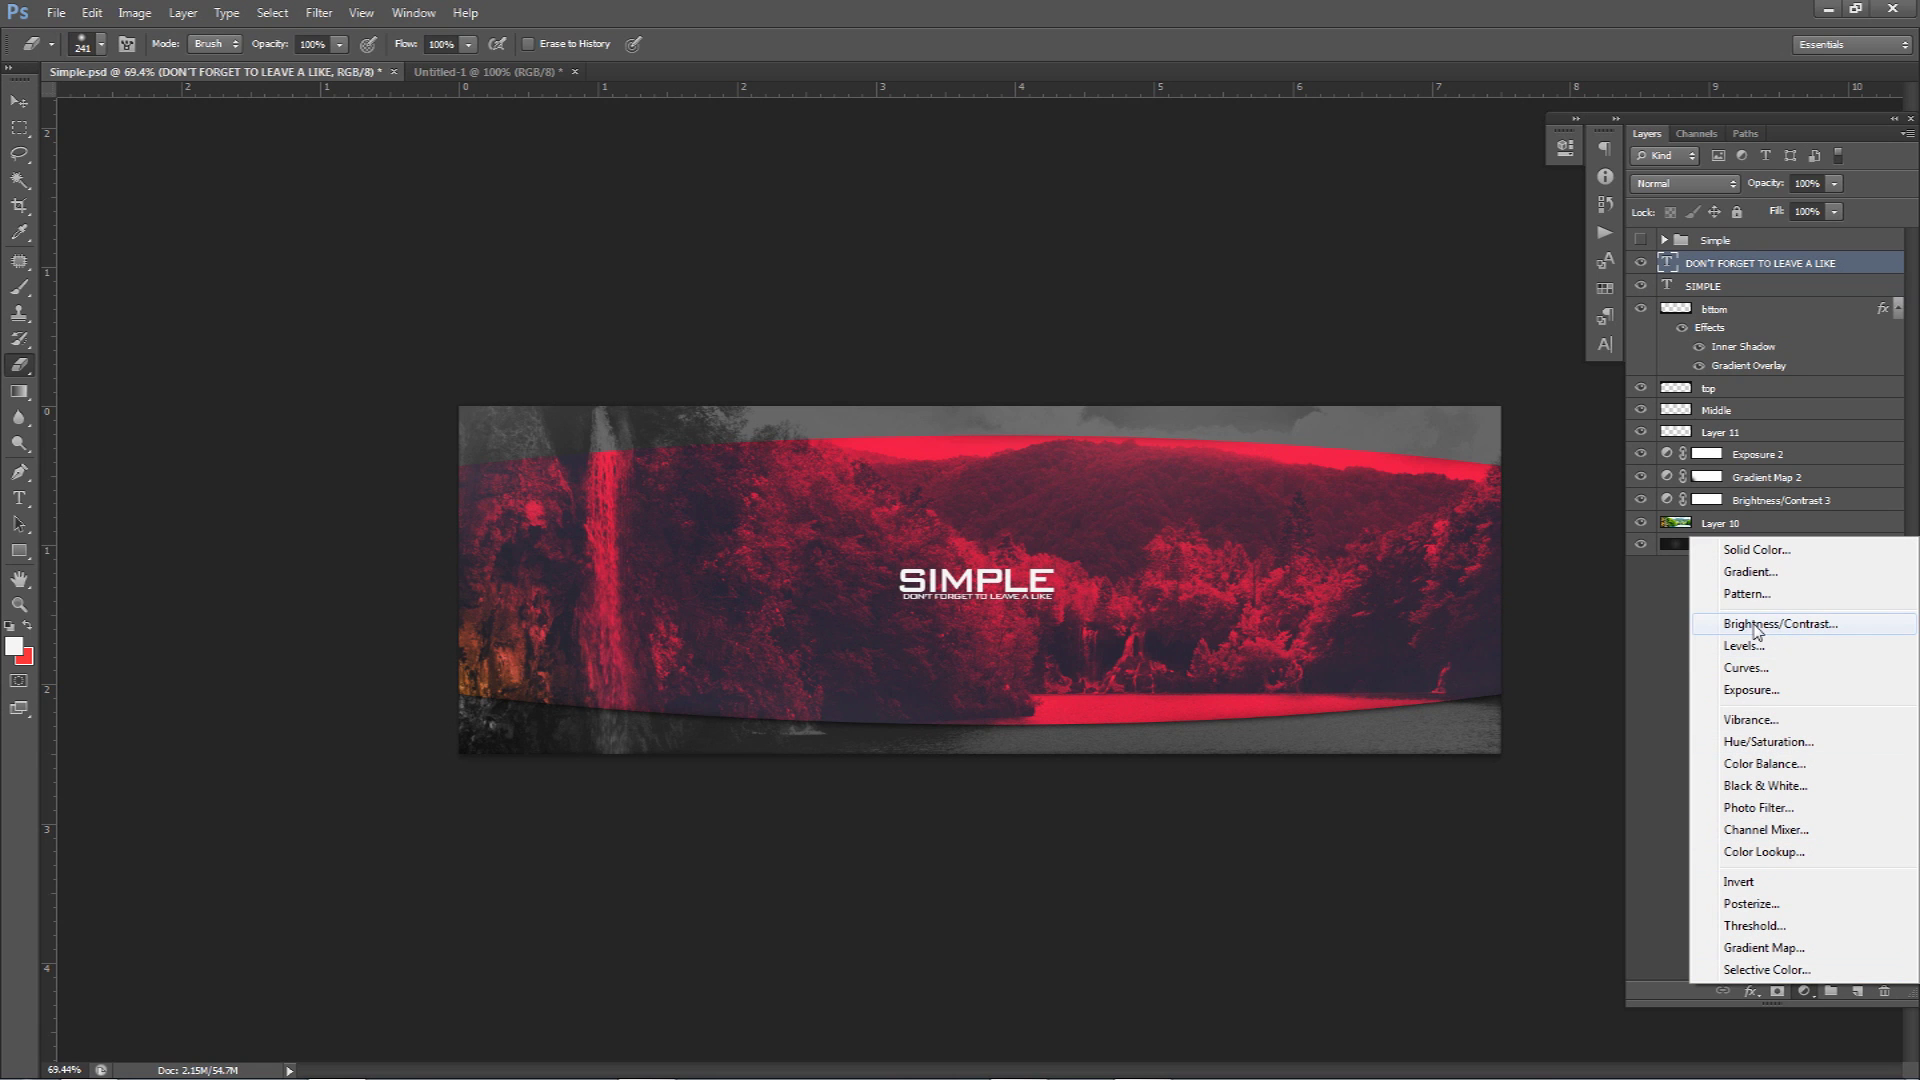
click(1771, 624)
drag(1382, 243, 1400, 286)
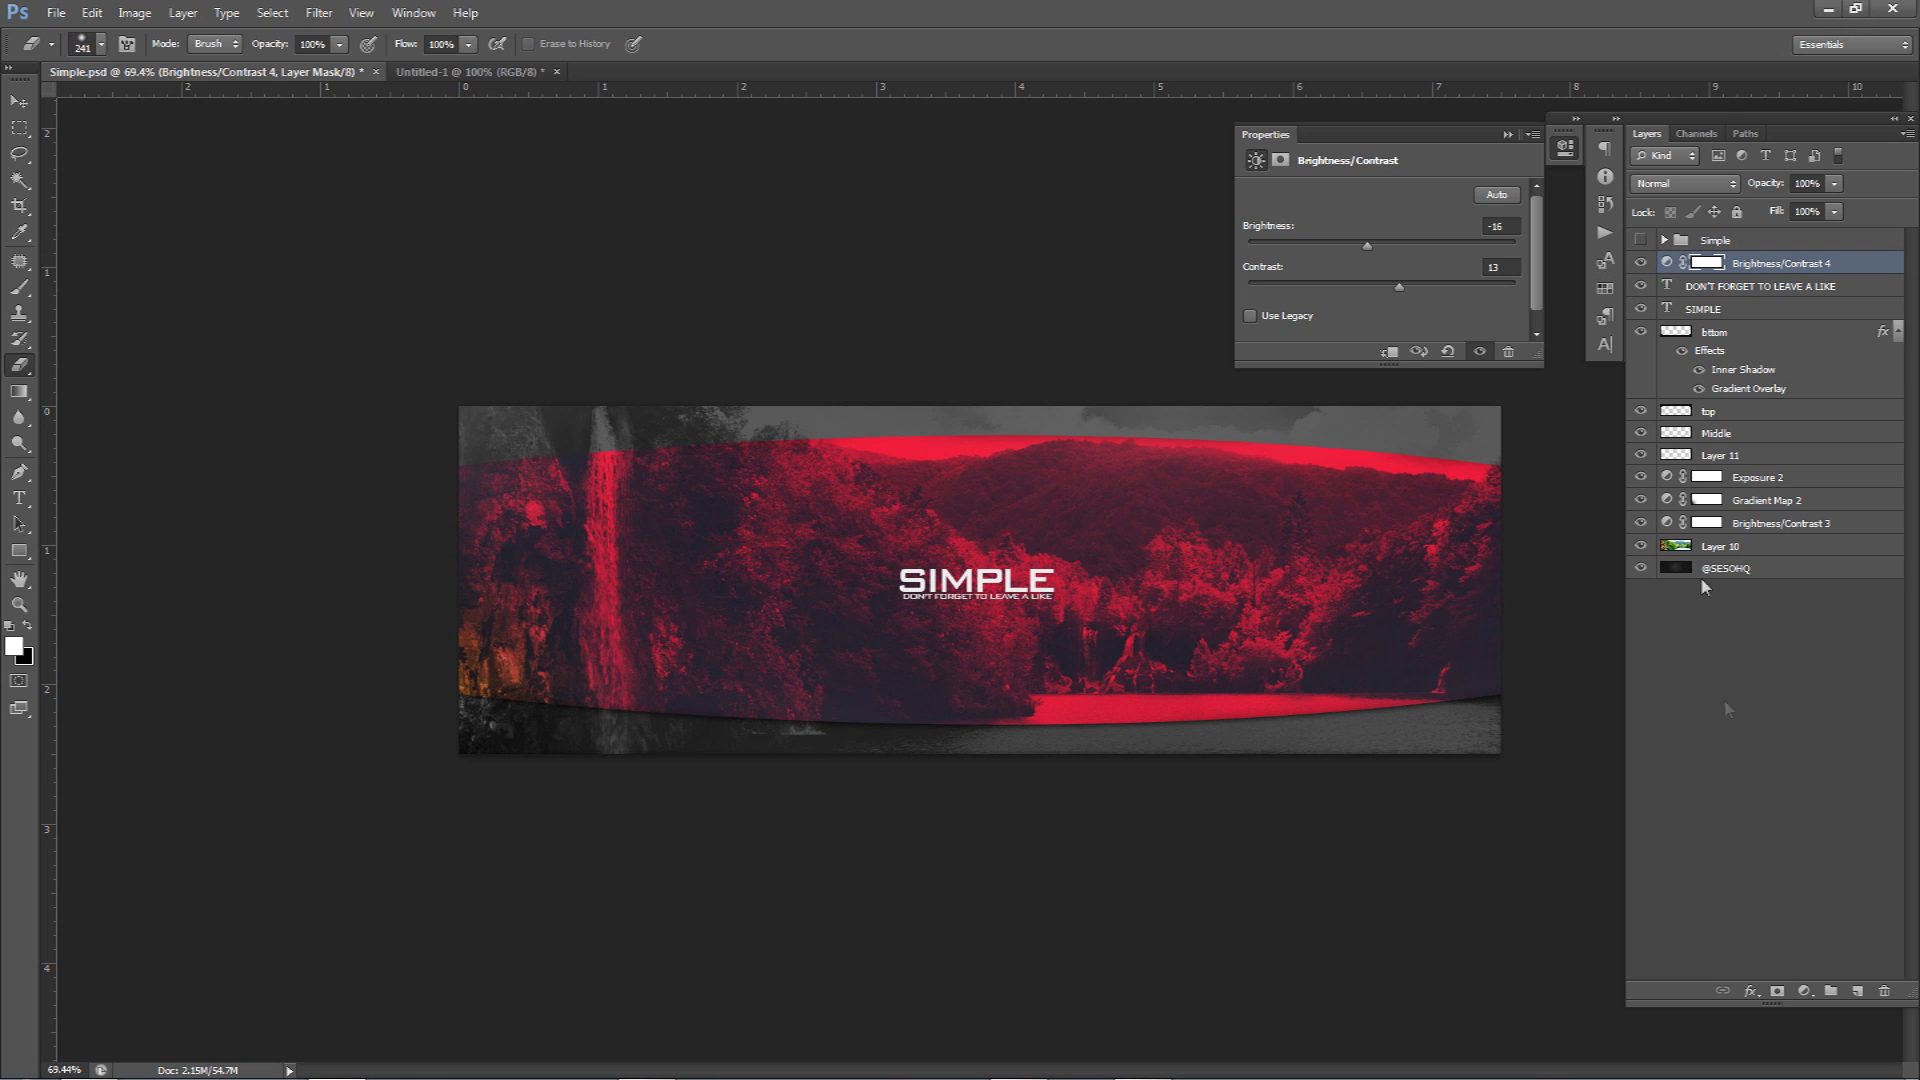
On a new layer above the adjustment, paint a soft white glow over the banner's top centre with a 1113 px brush.
click(1857, 991)
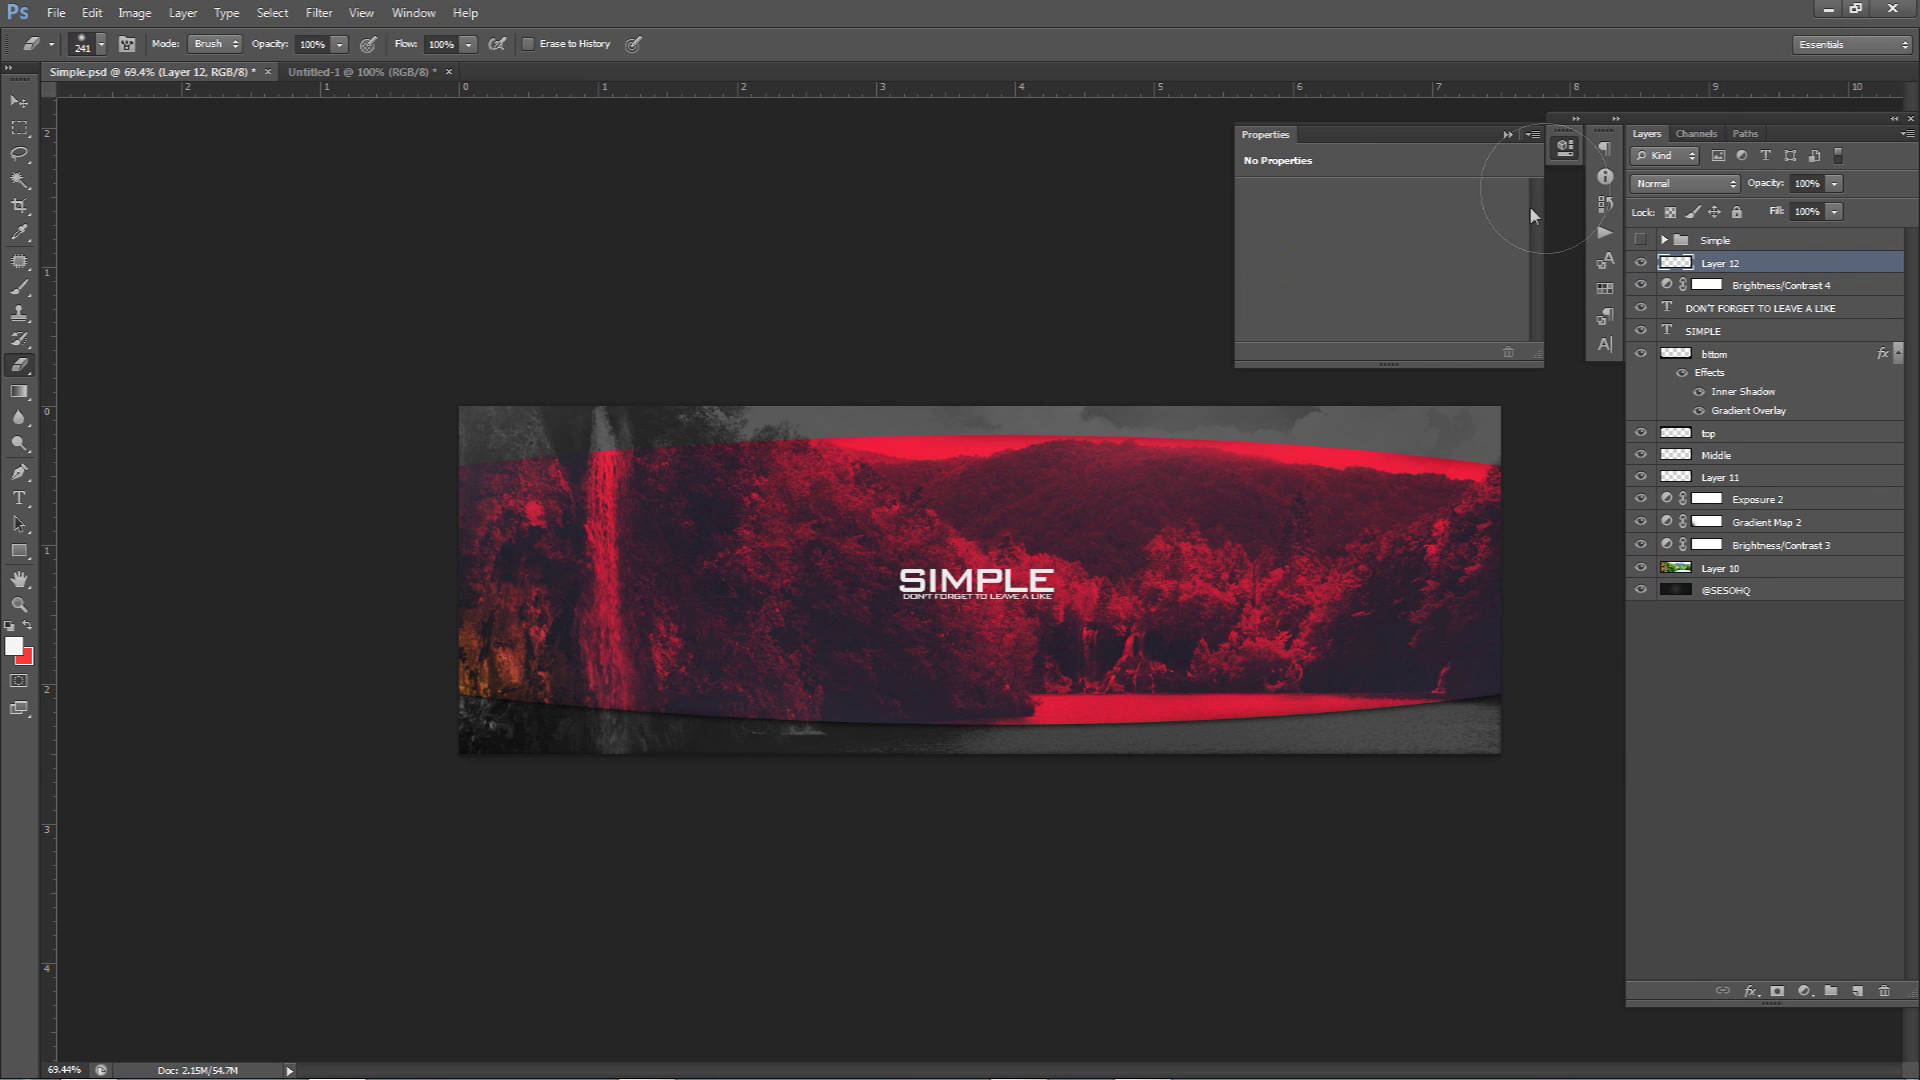
click(1565, 148)
key(b)
mouse_move(818, 556)
mouse_down()
mouse_move(940, 544)
mouse_move(830, 556)
mouse_up()
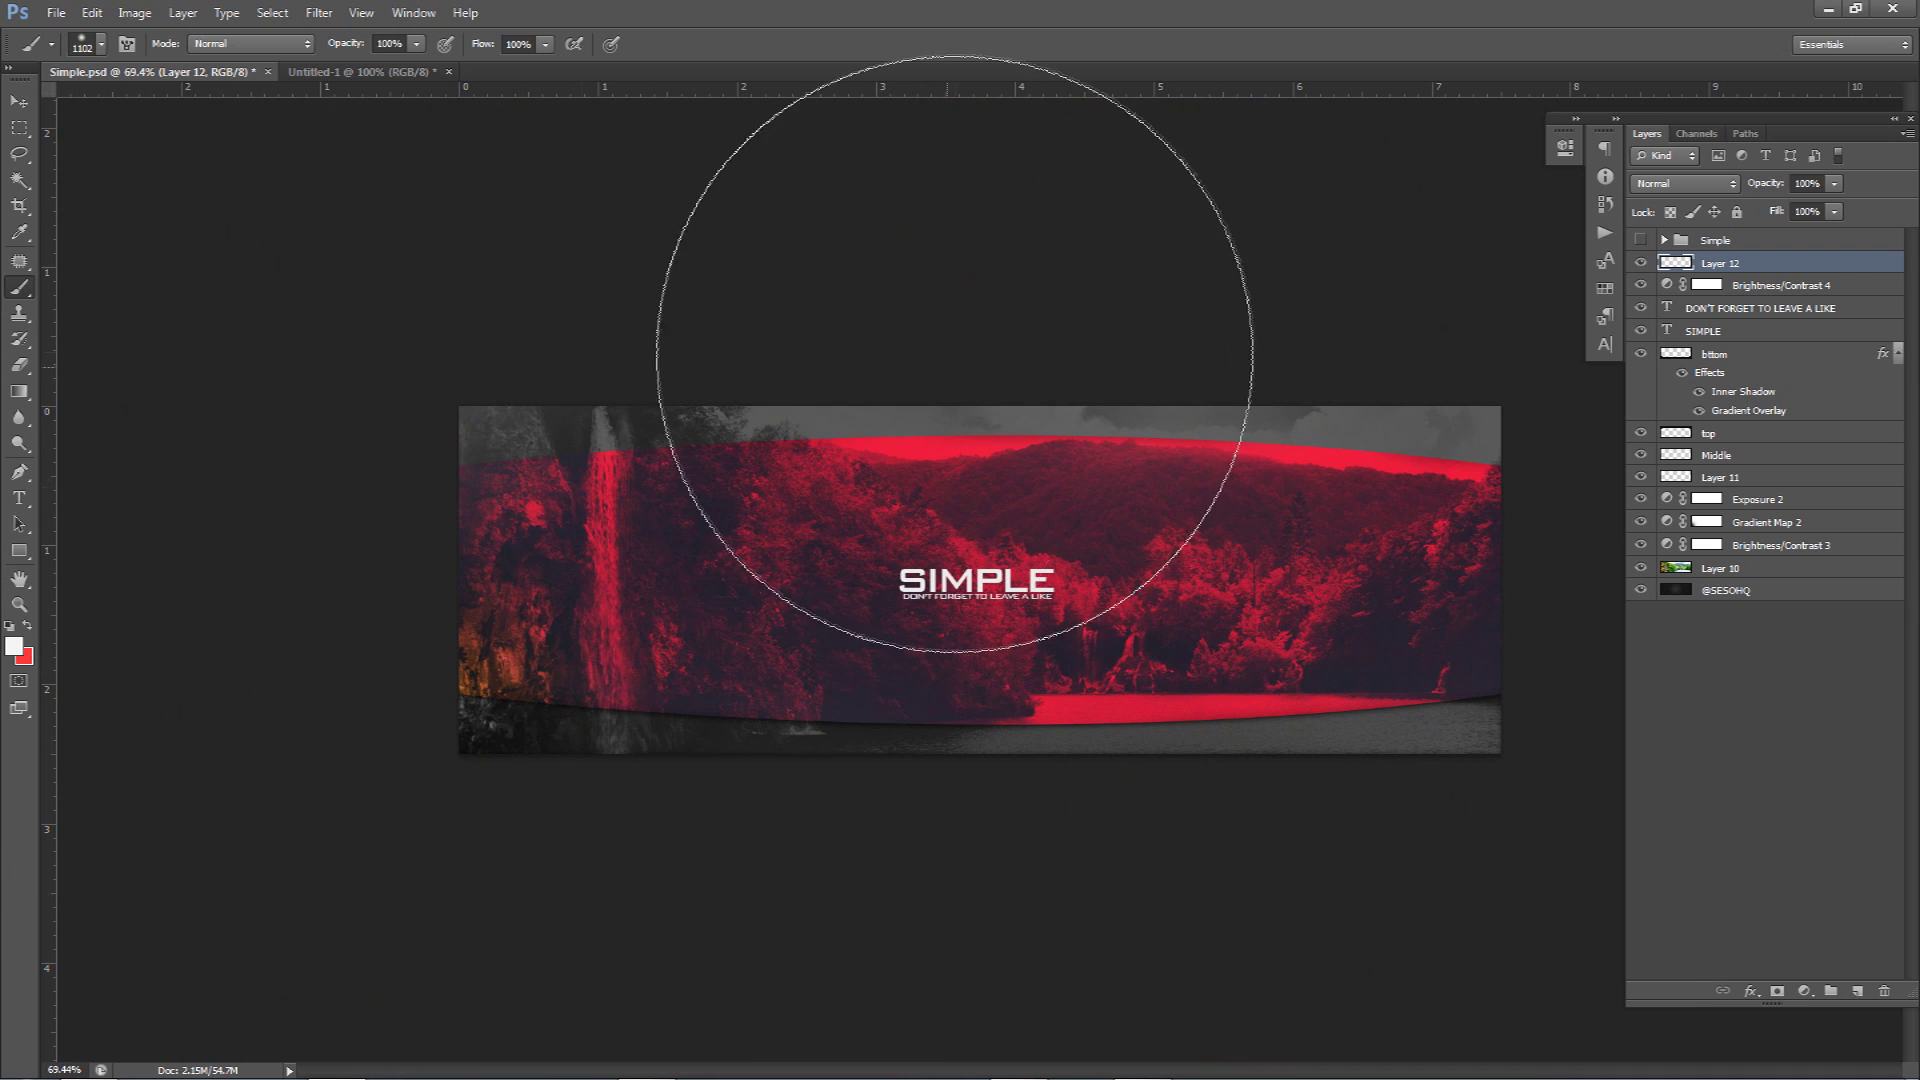
right_click(862, 785)
click(867, 468)
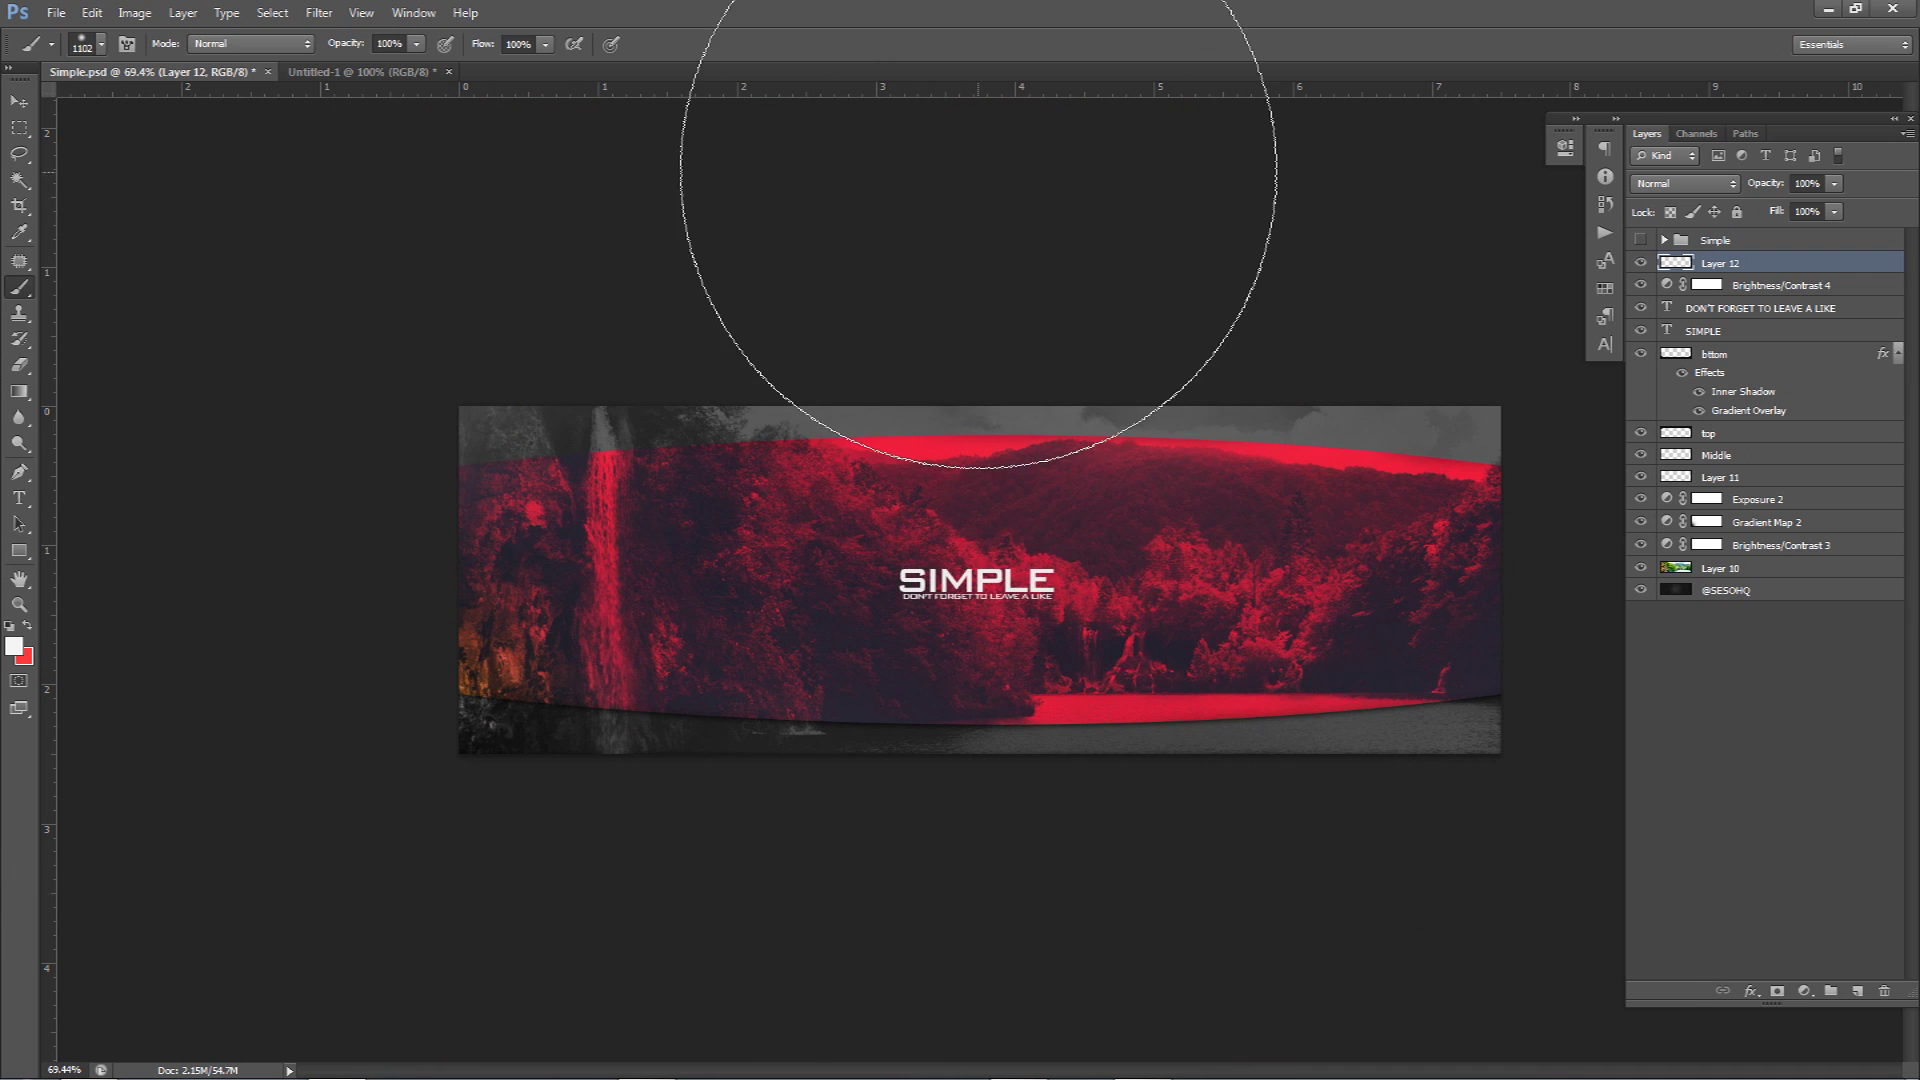
drag(989, 557, 1002, 190)
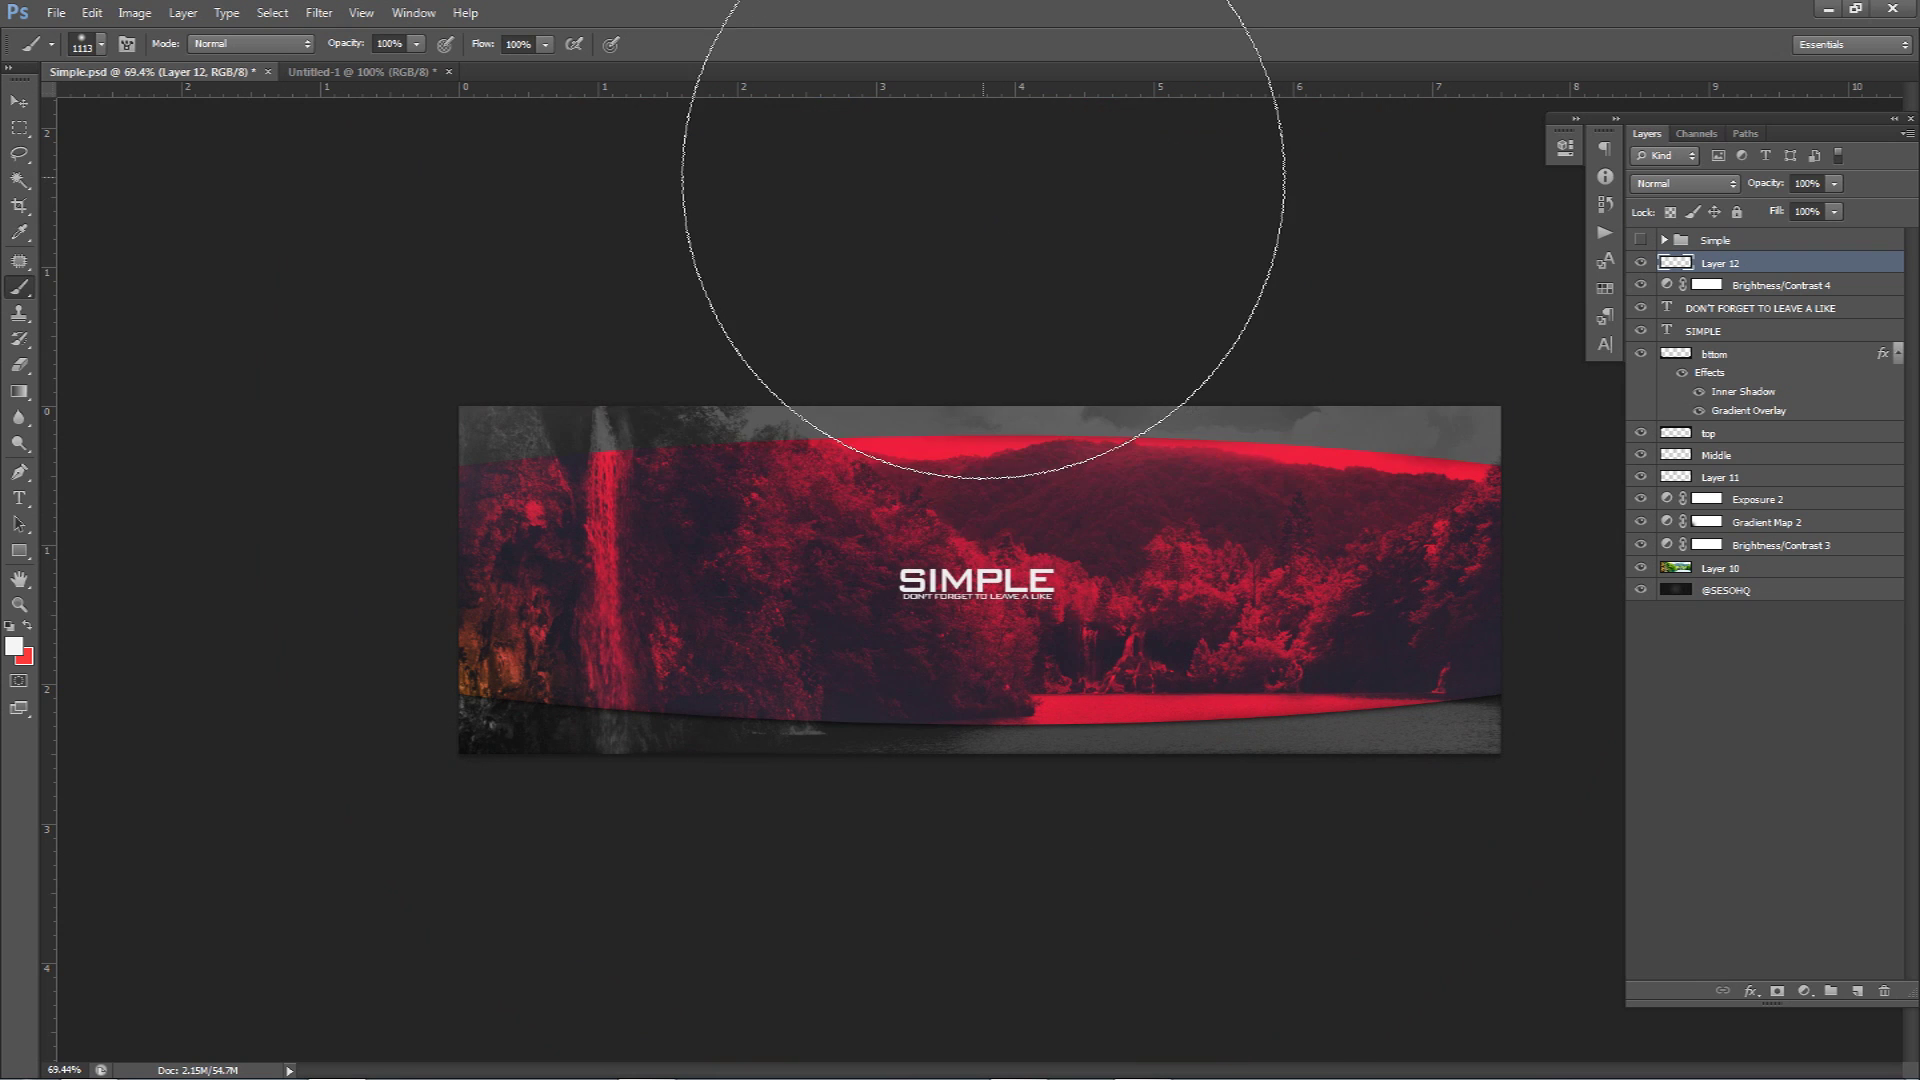
Lower the opacity of the white glow layer to 50%.
click(1826, 187)
click(1834, 184)
drag(1838, 206, 1786, 206)
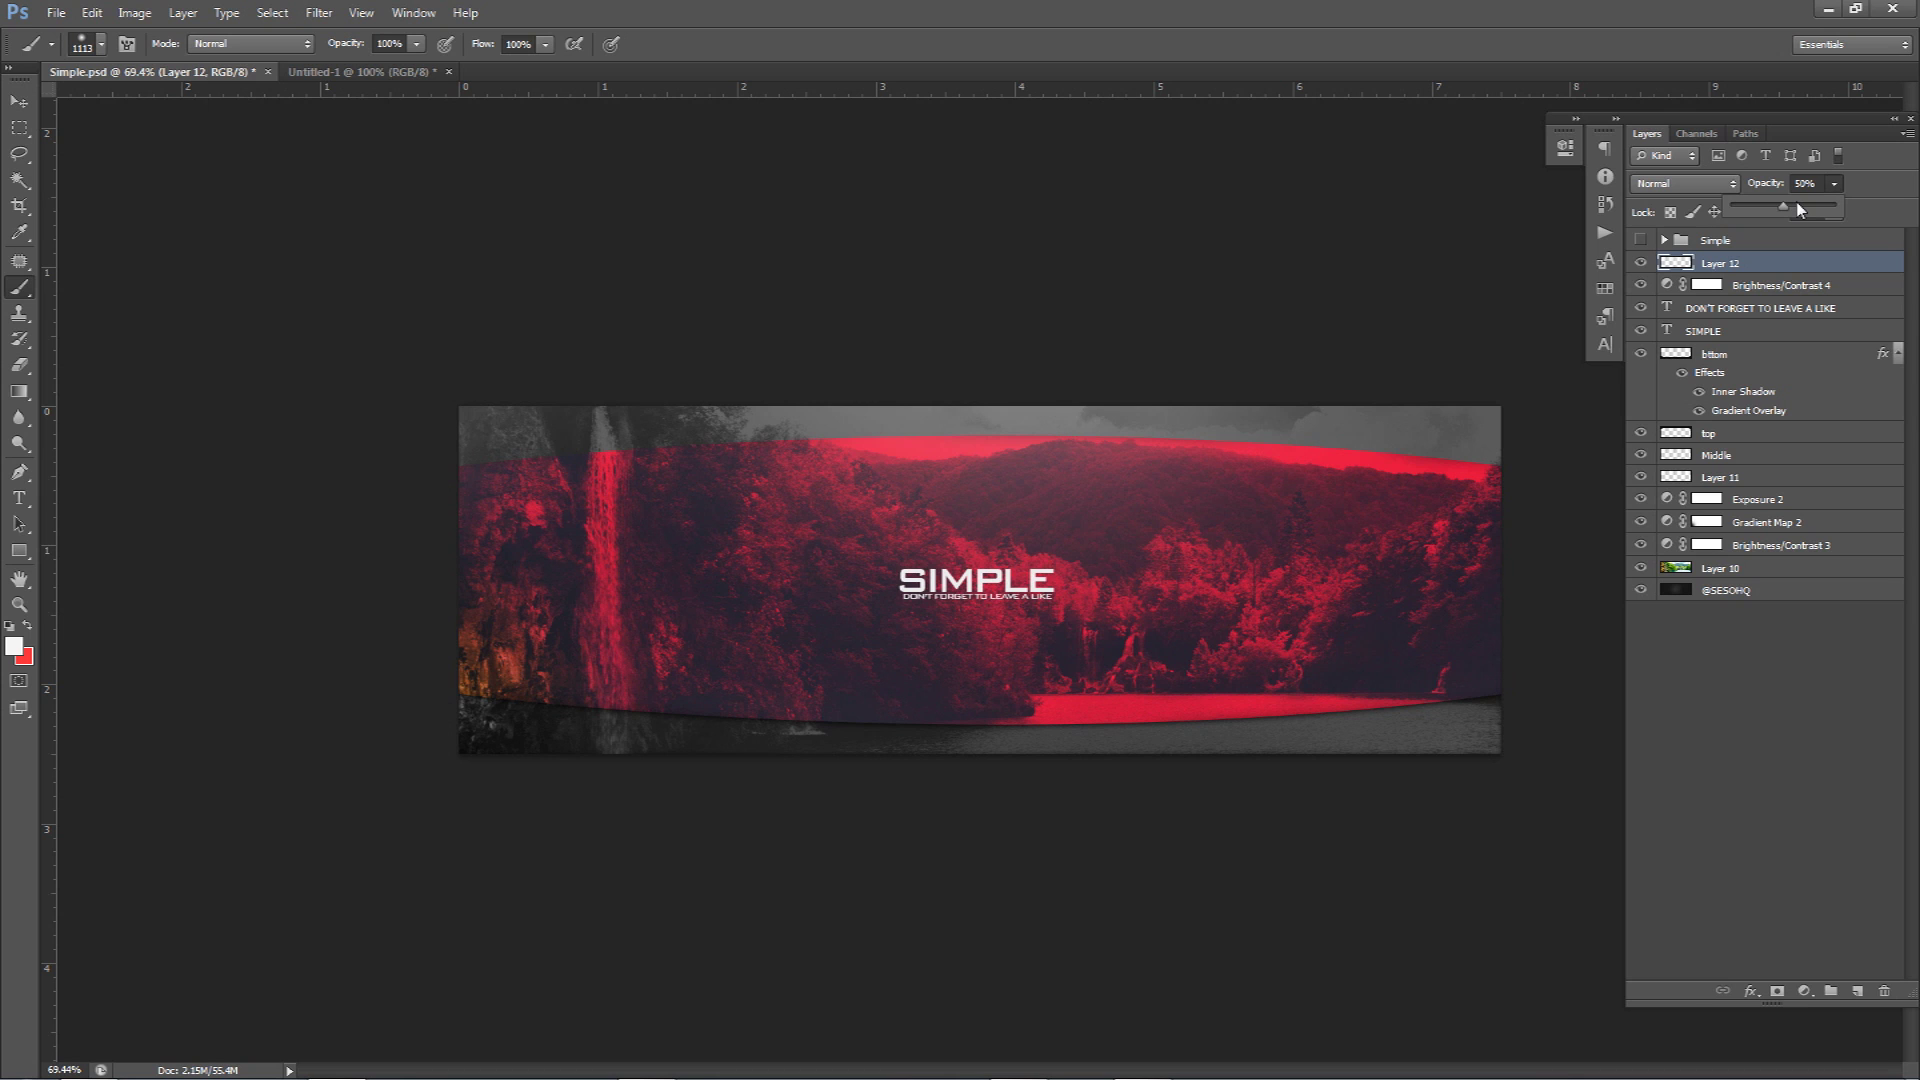
Add a Hue/Saturation adjustment directly above the topmost Brightness/Contrast layer and shift its hue from red towards pink.
click(1770, 285)
click(1803, 991)
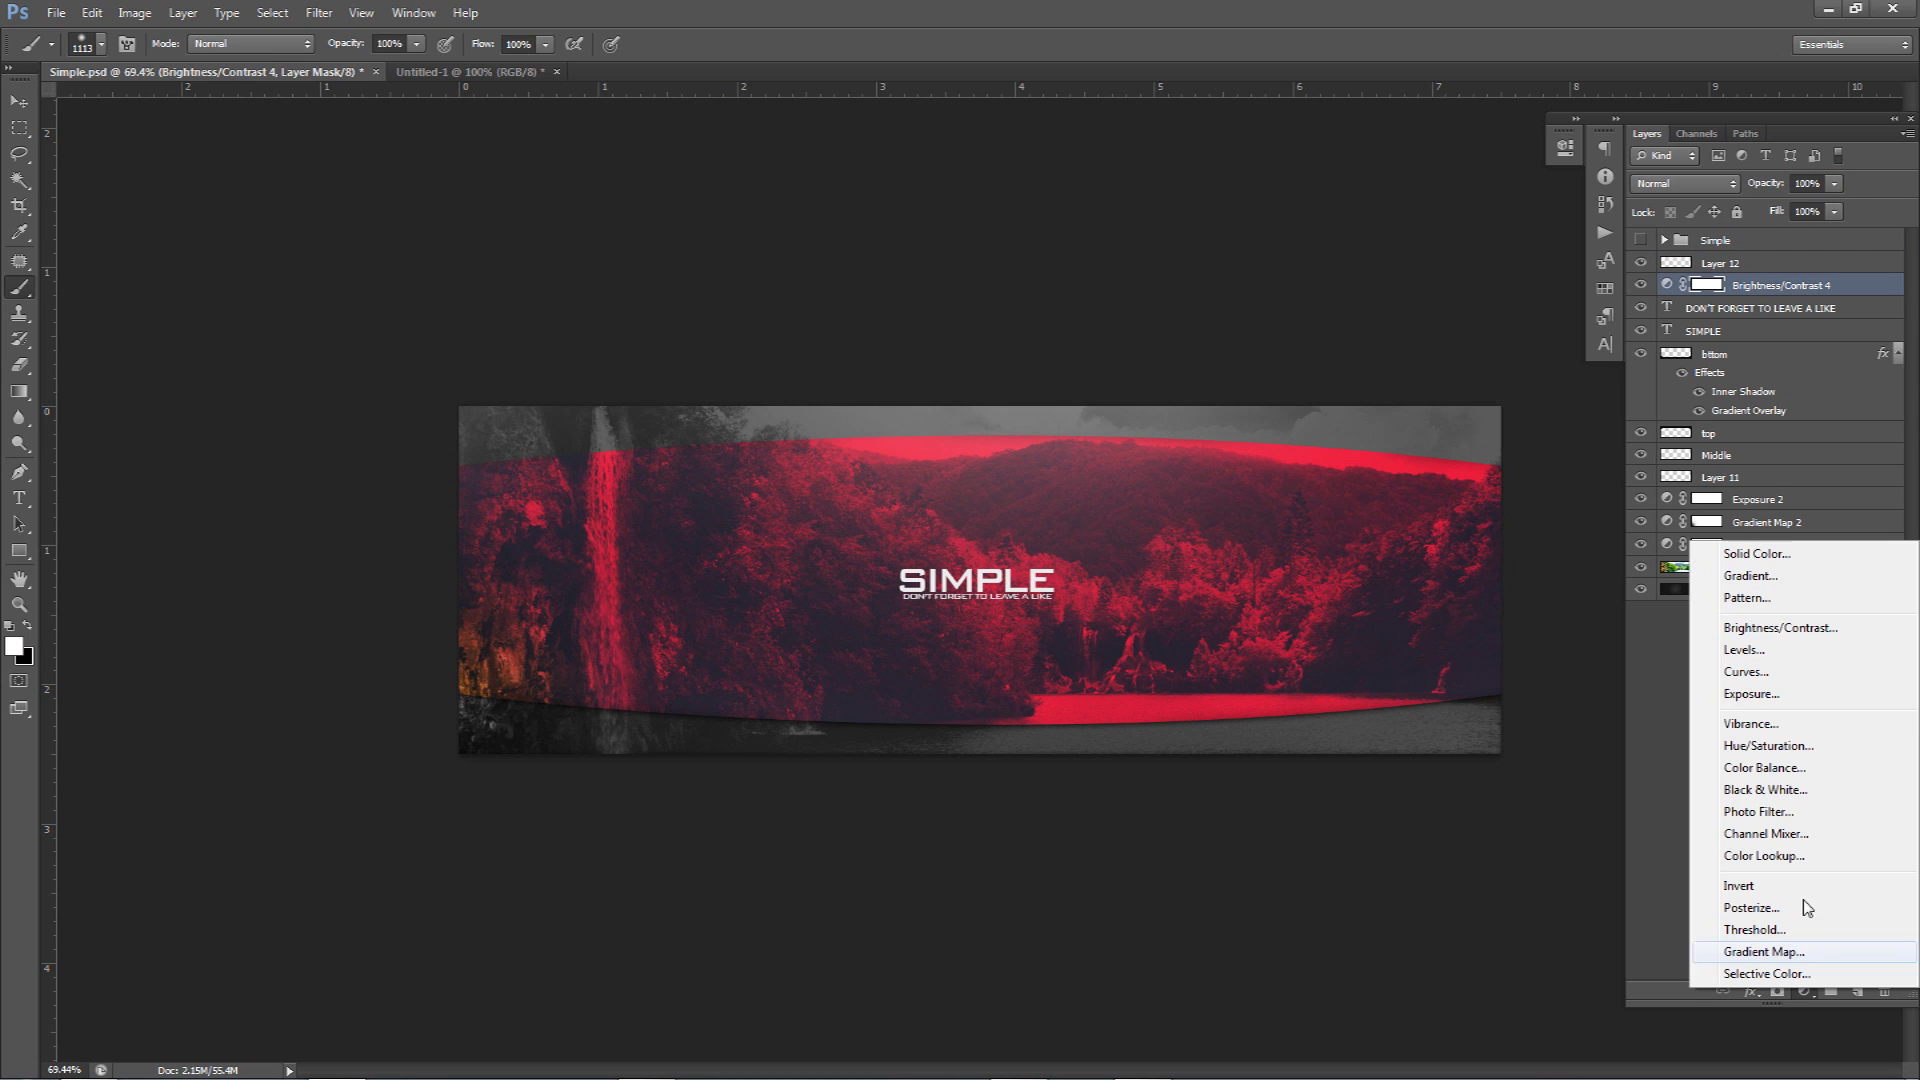
click(1767, 752)
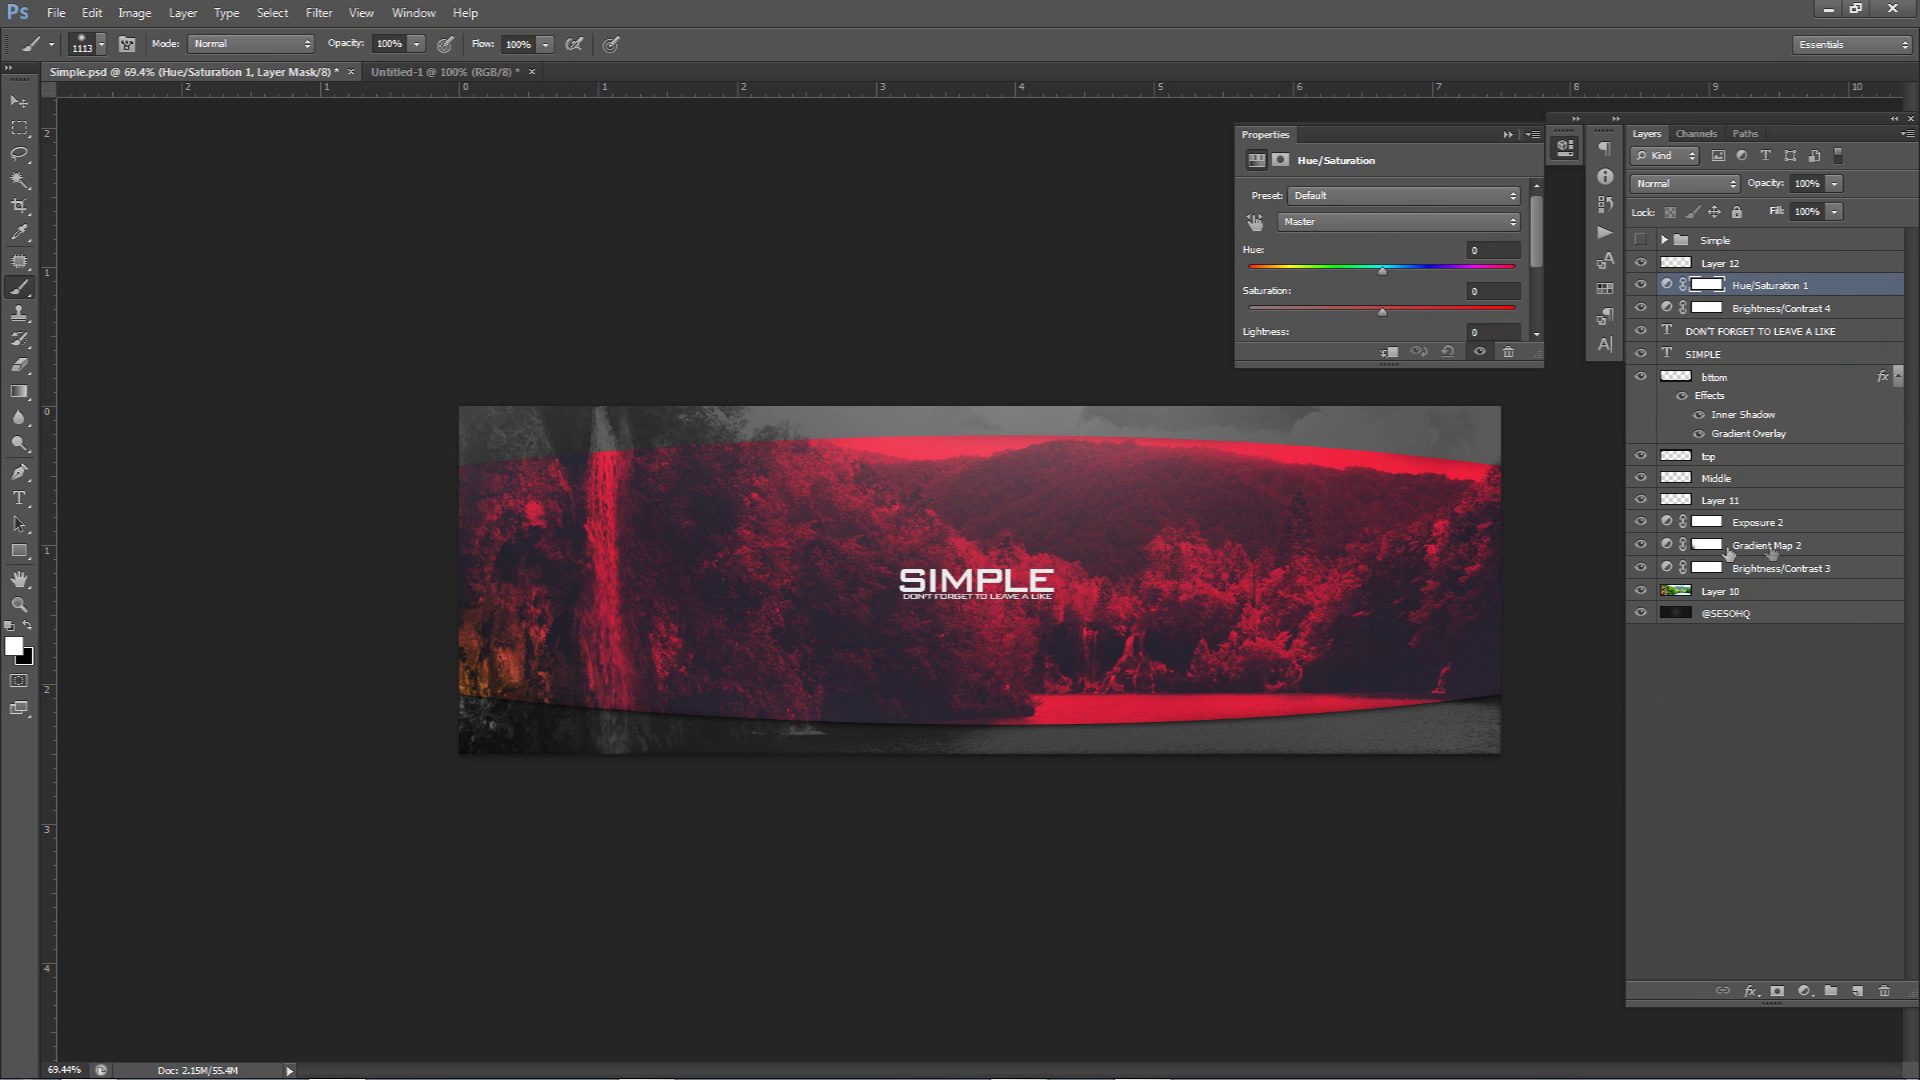
mouse_move(1383, 270)
mouse_down()
mouse_move(1400, 270)
mouse_move(1349, 272)
mouse_up()
Erase the Hue/Saturation layer mask across the middle of the banner with a soft 527 px eraser, keeping pink at the sides.
click(1705, 286)
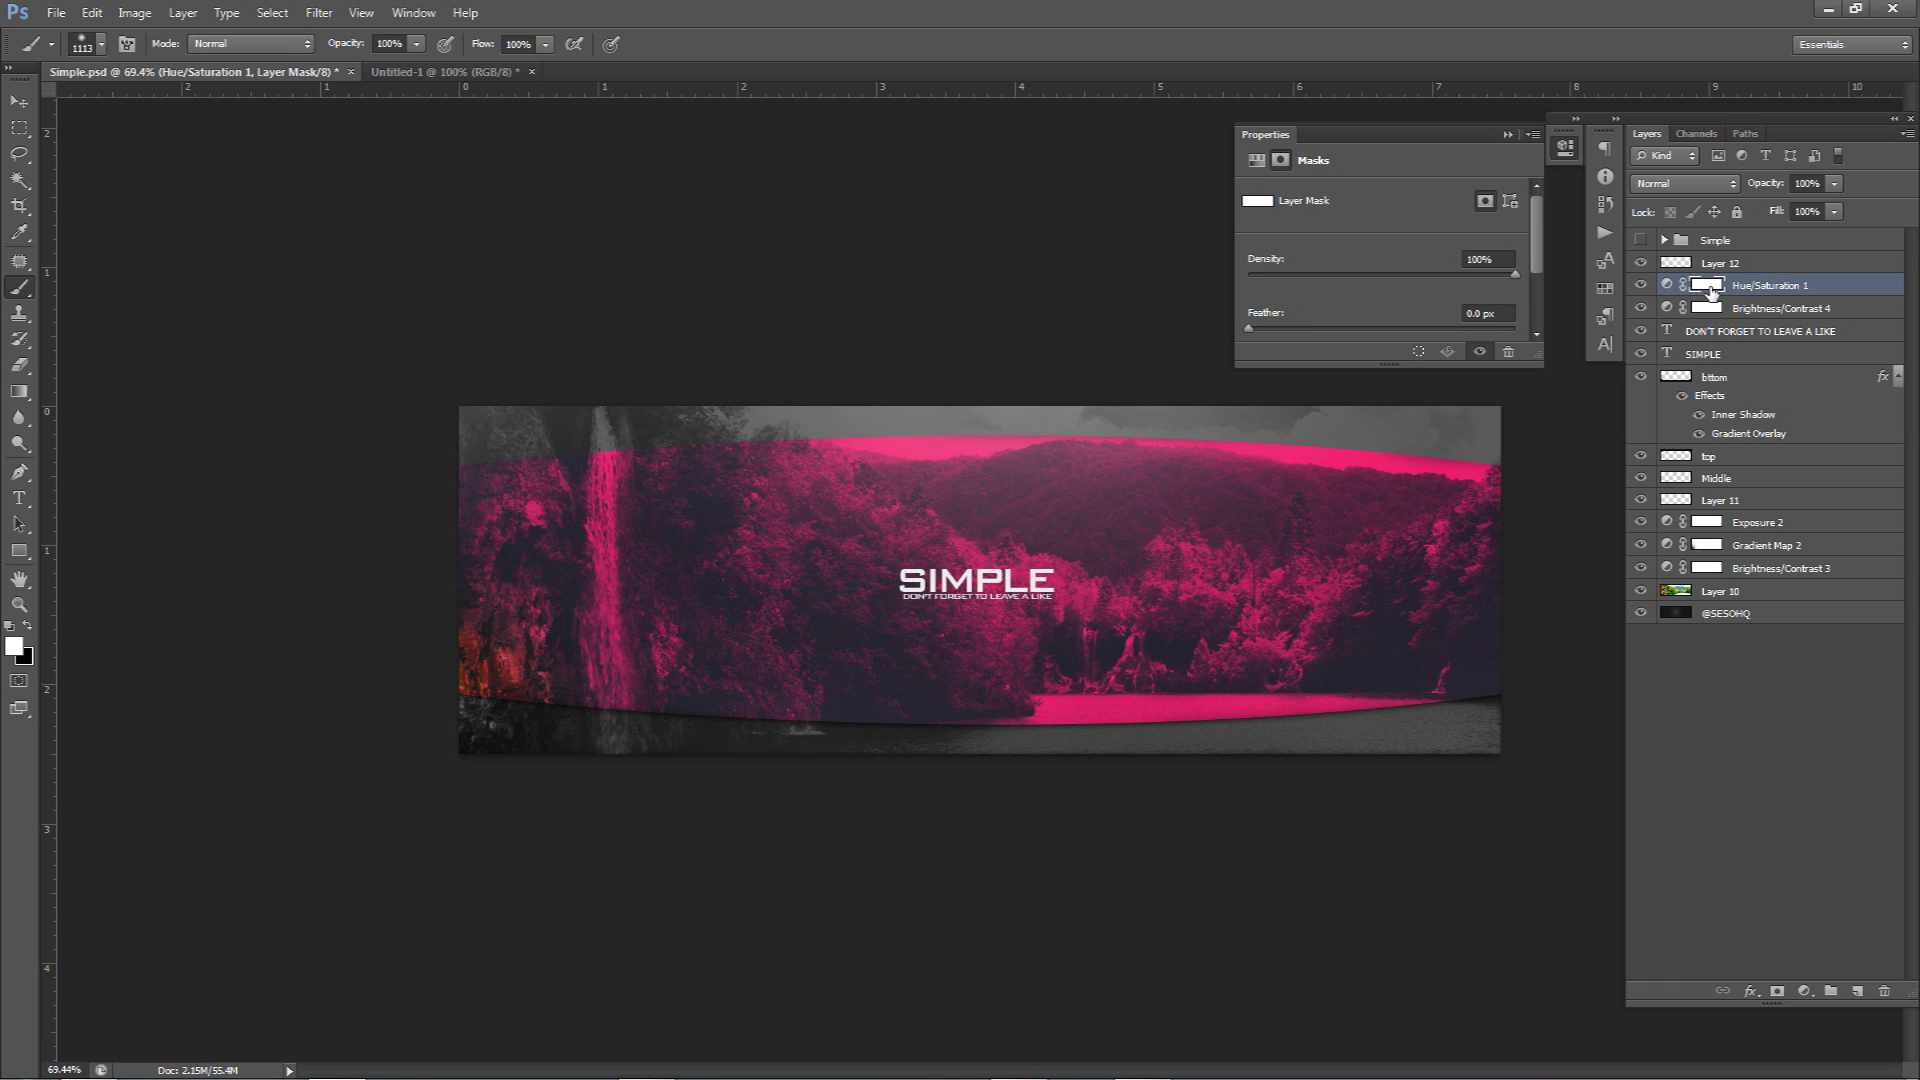
key(e)
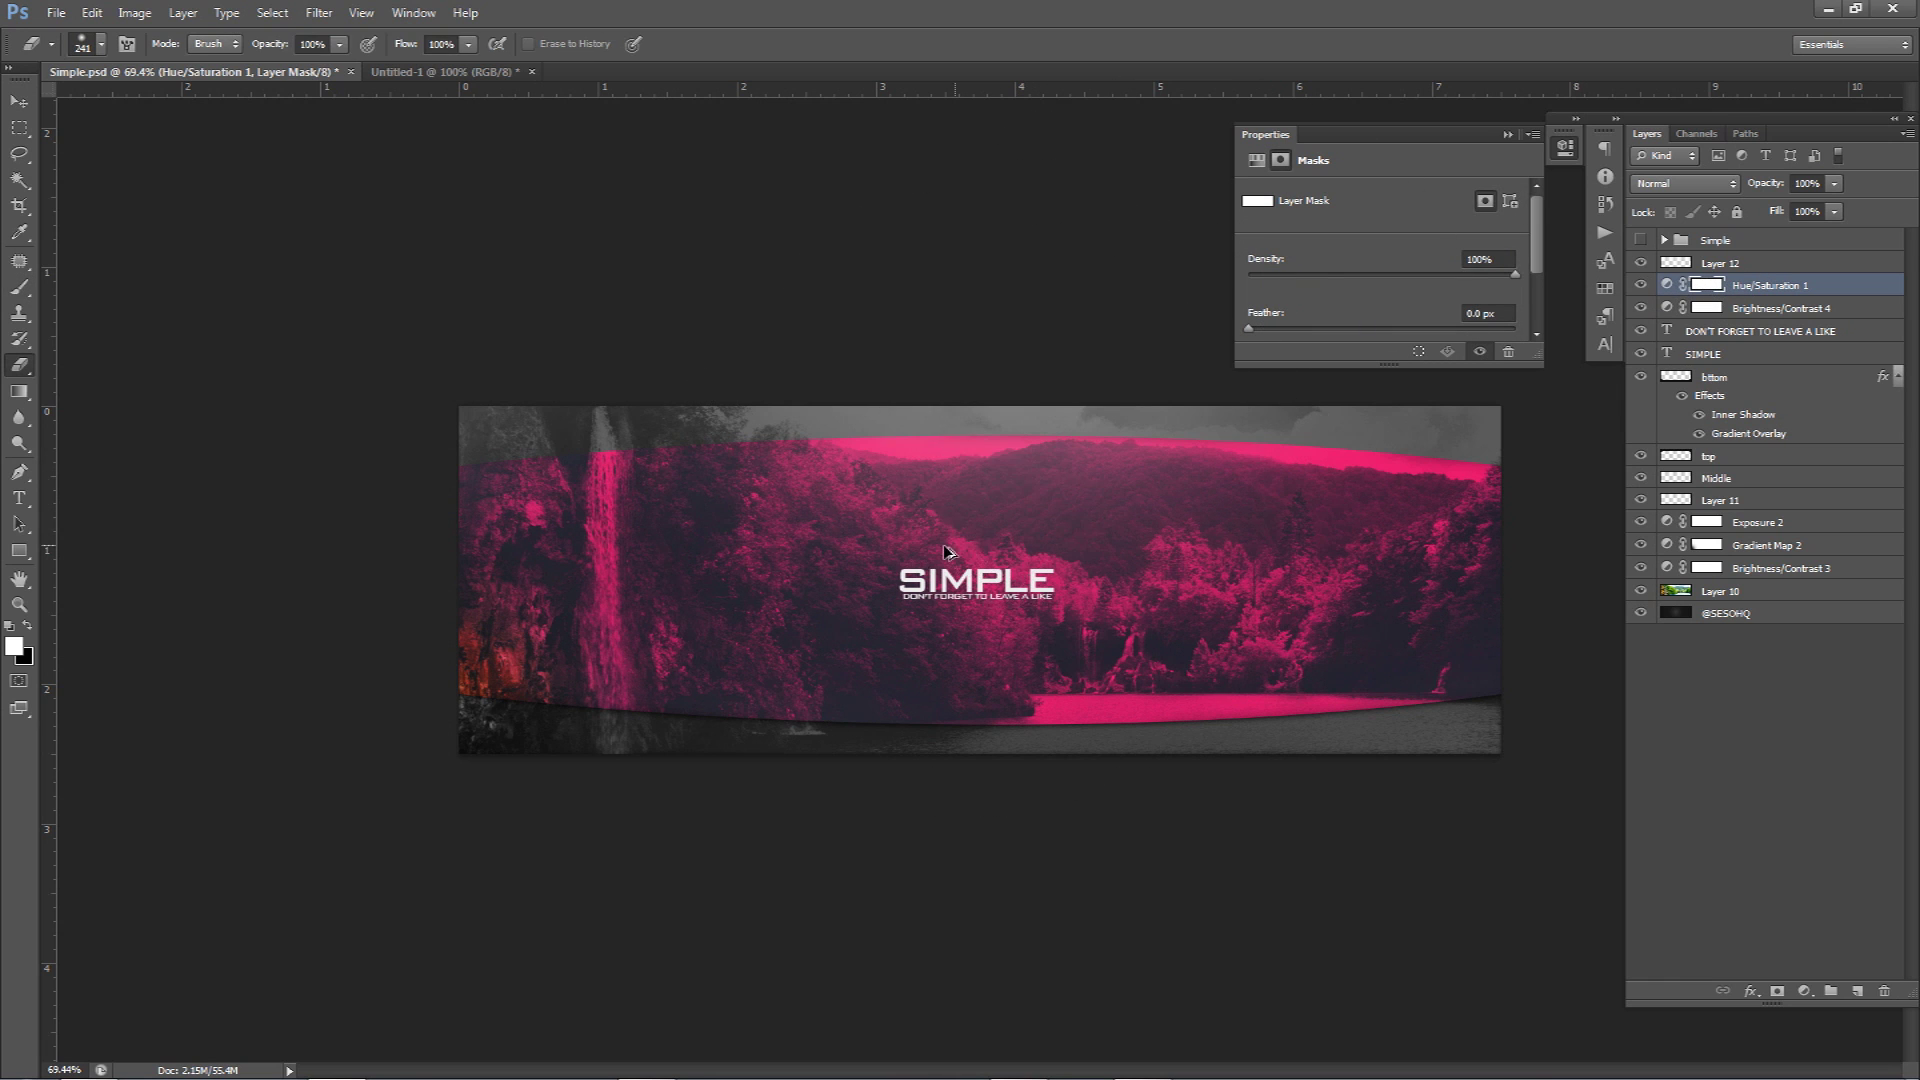
mouse_move(944, 545)
mouse_down()
mouse_move(783, 500)
mouse_move(1071, 686)
mouse_move(1368, 480)
mouse_move(1007, 673)
mouse_move(729, 694)
mouse_move(934, 557)
mouse_move(1186, 631)
mouse_move(1484, 598)
mouse_up()
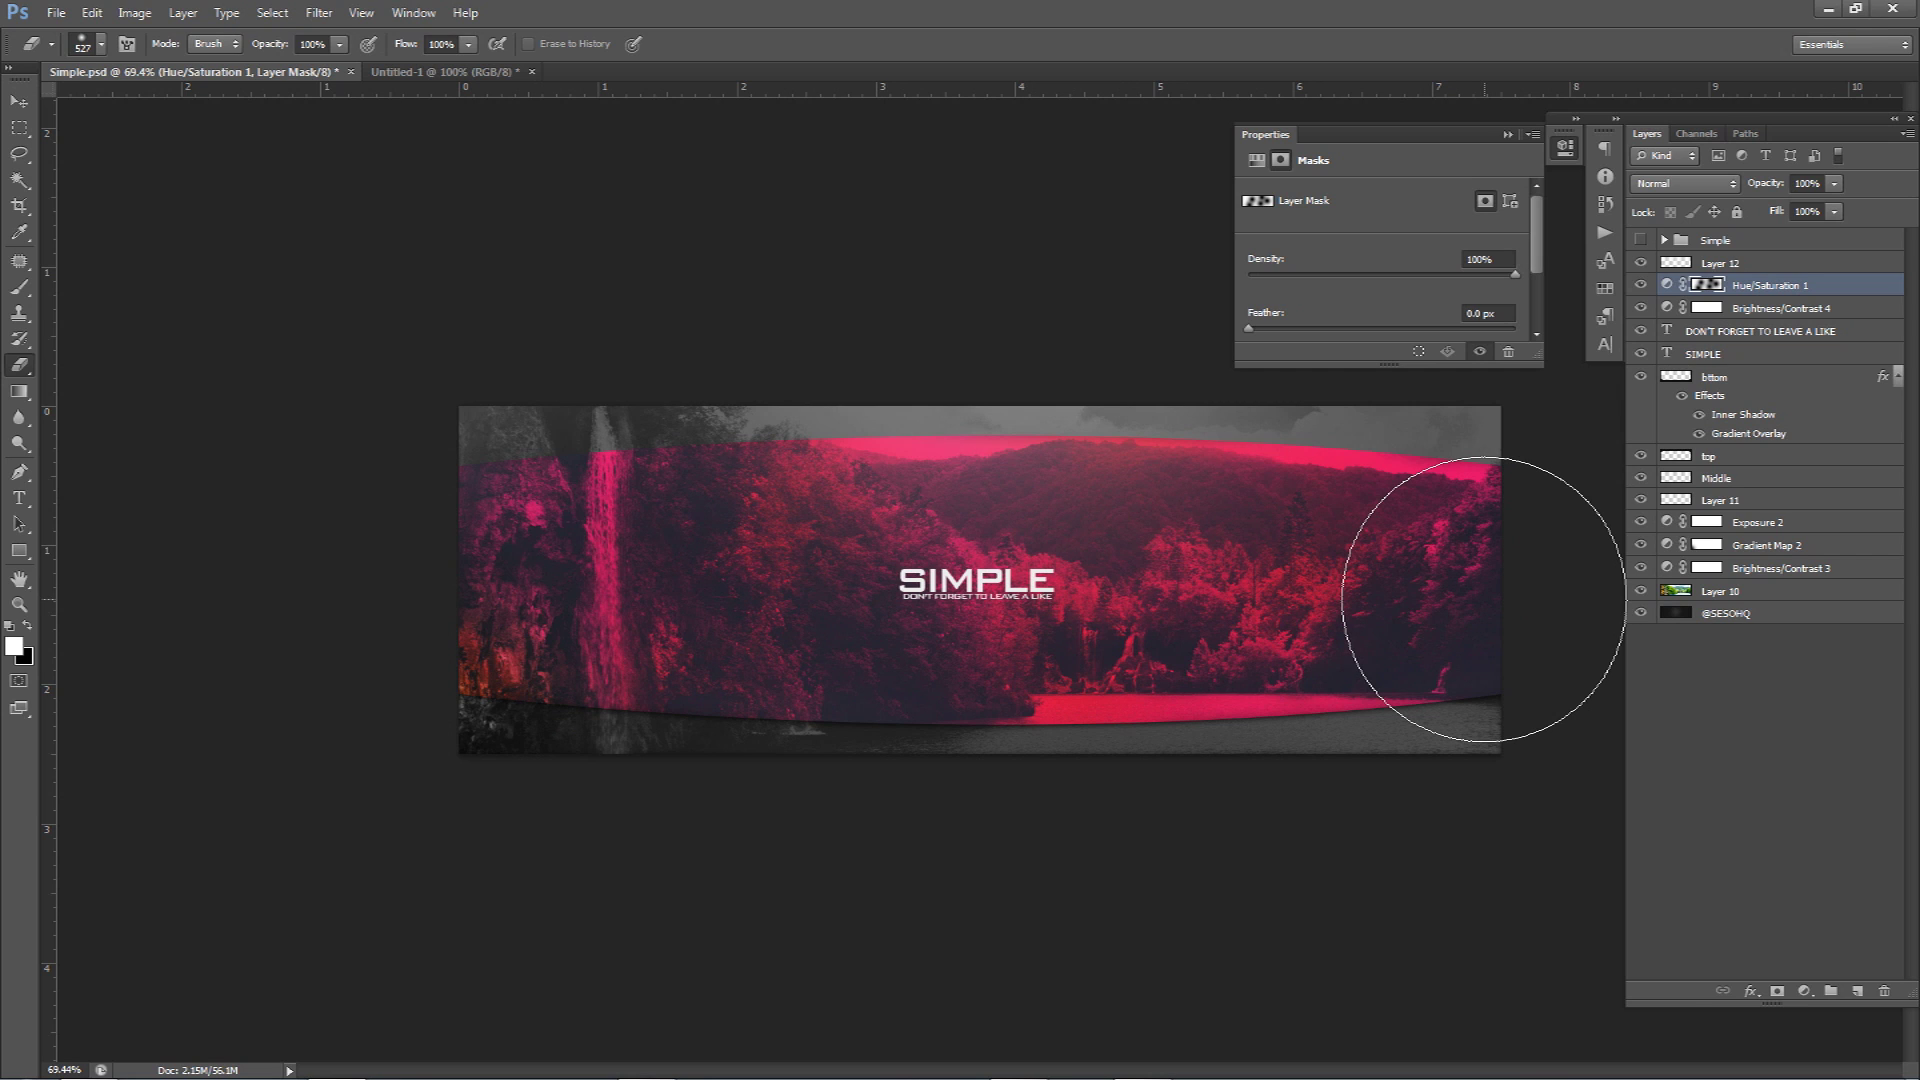